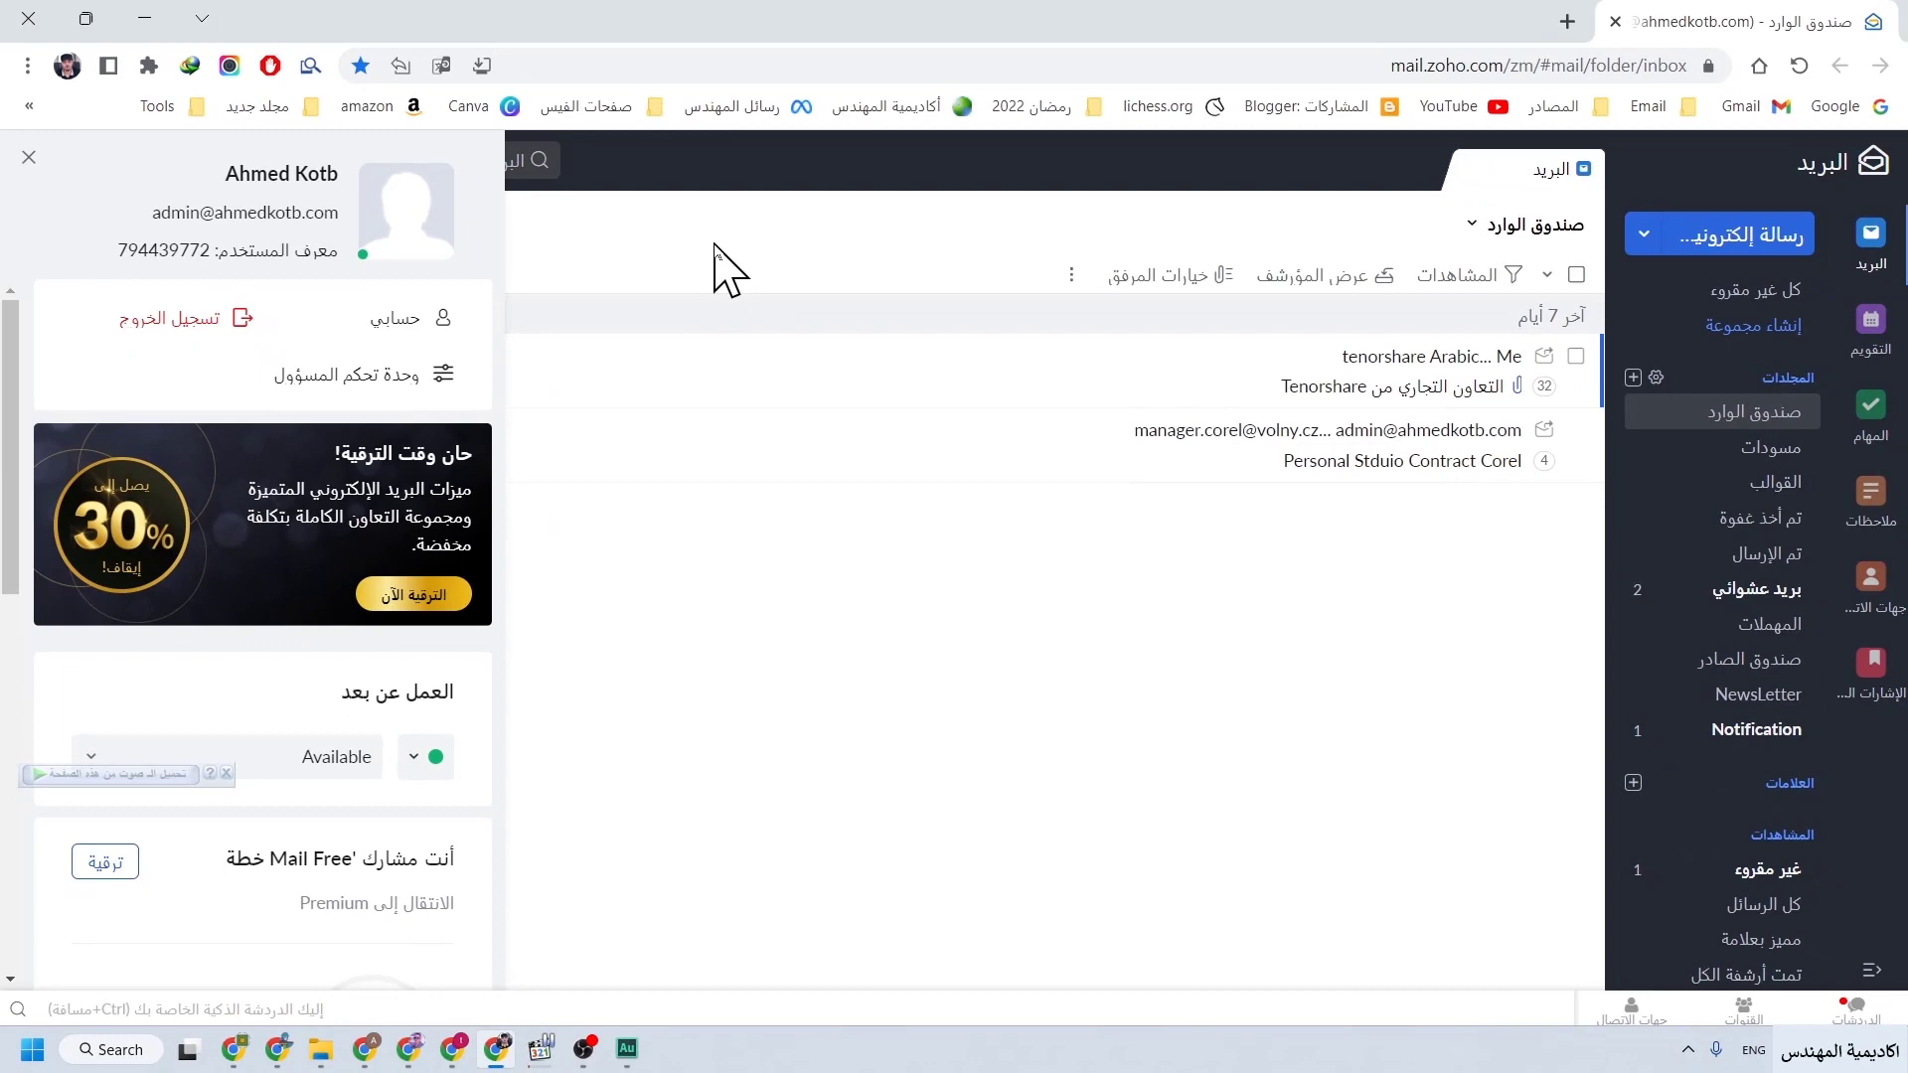
Open the Admin Console from the profile panel and start adding a user from the Users list
click(715, 245)
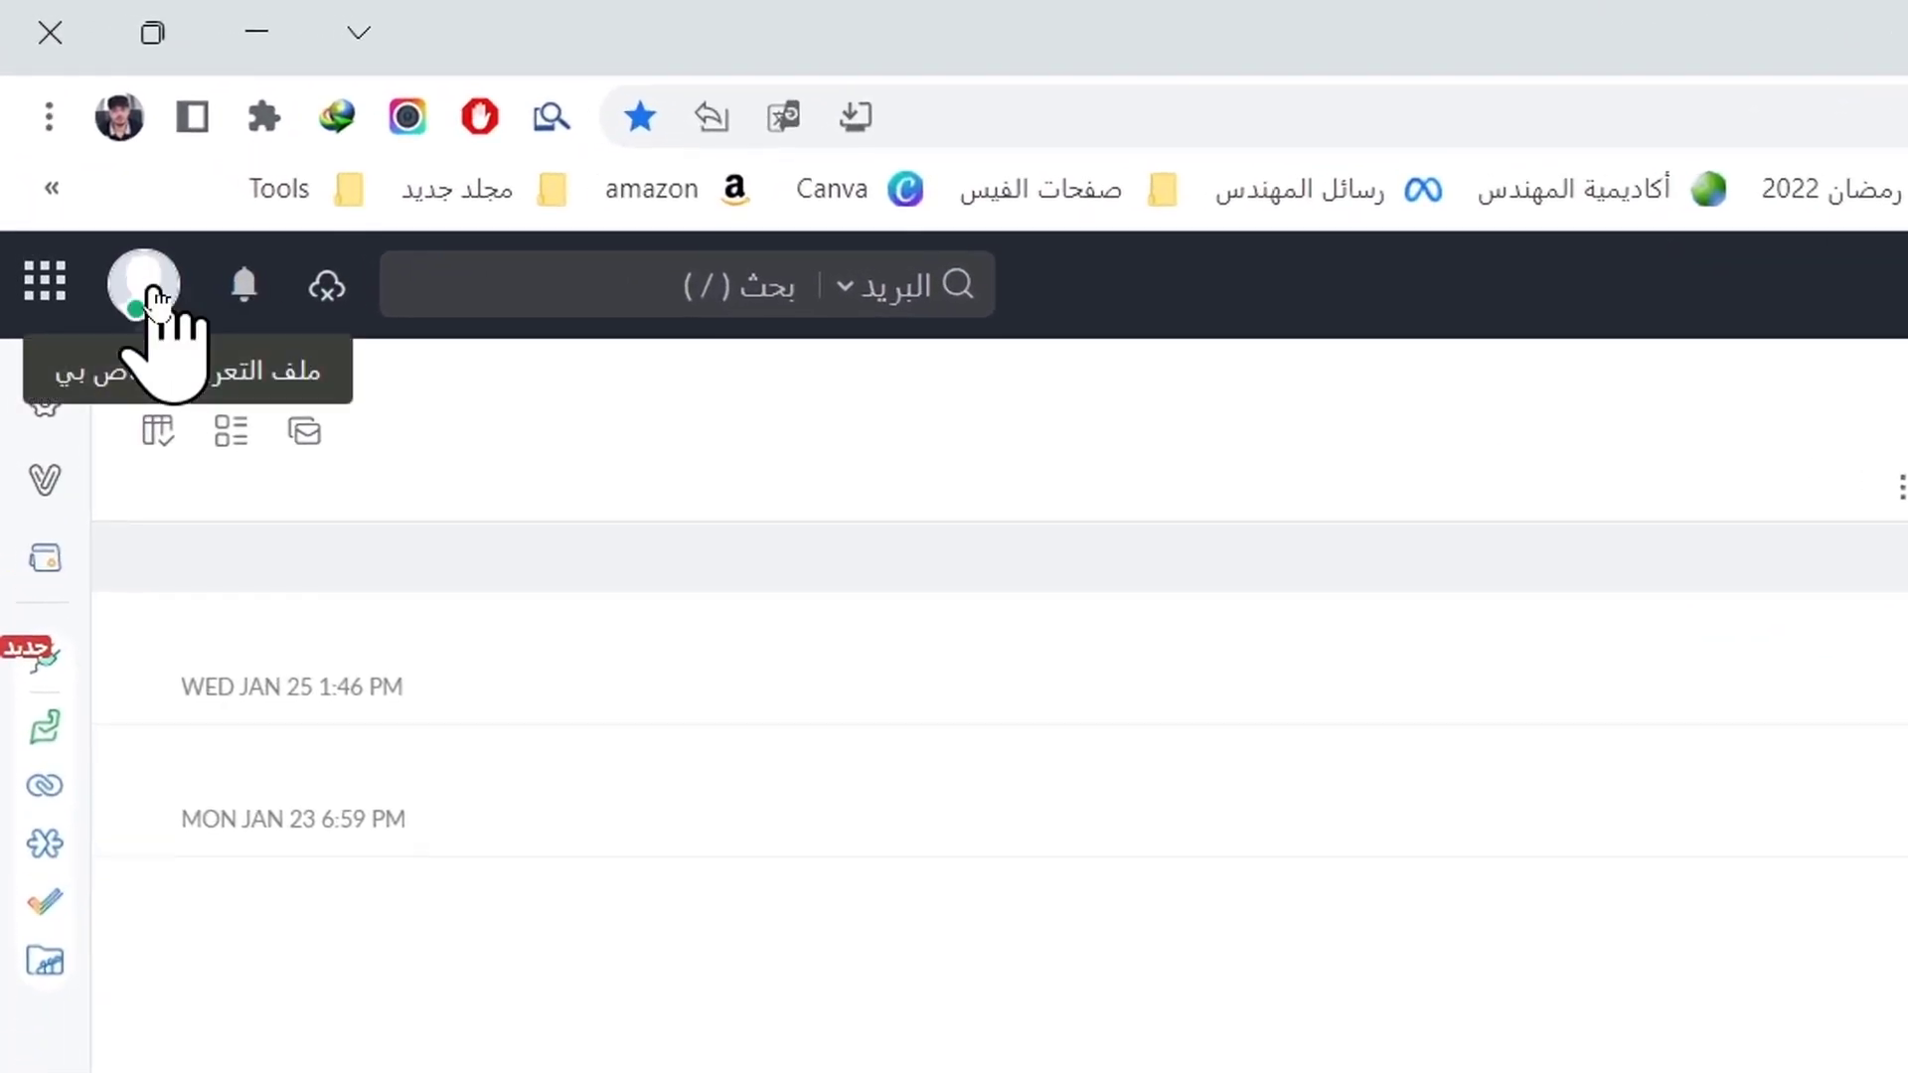
click(83, 163)
click(149, 293)
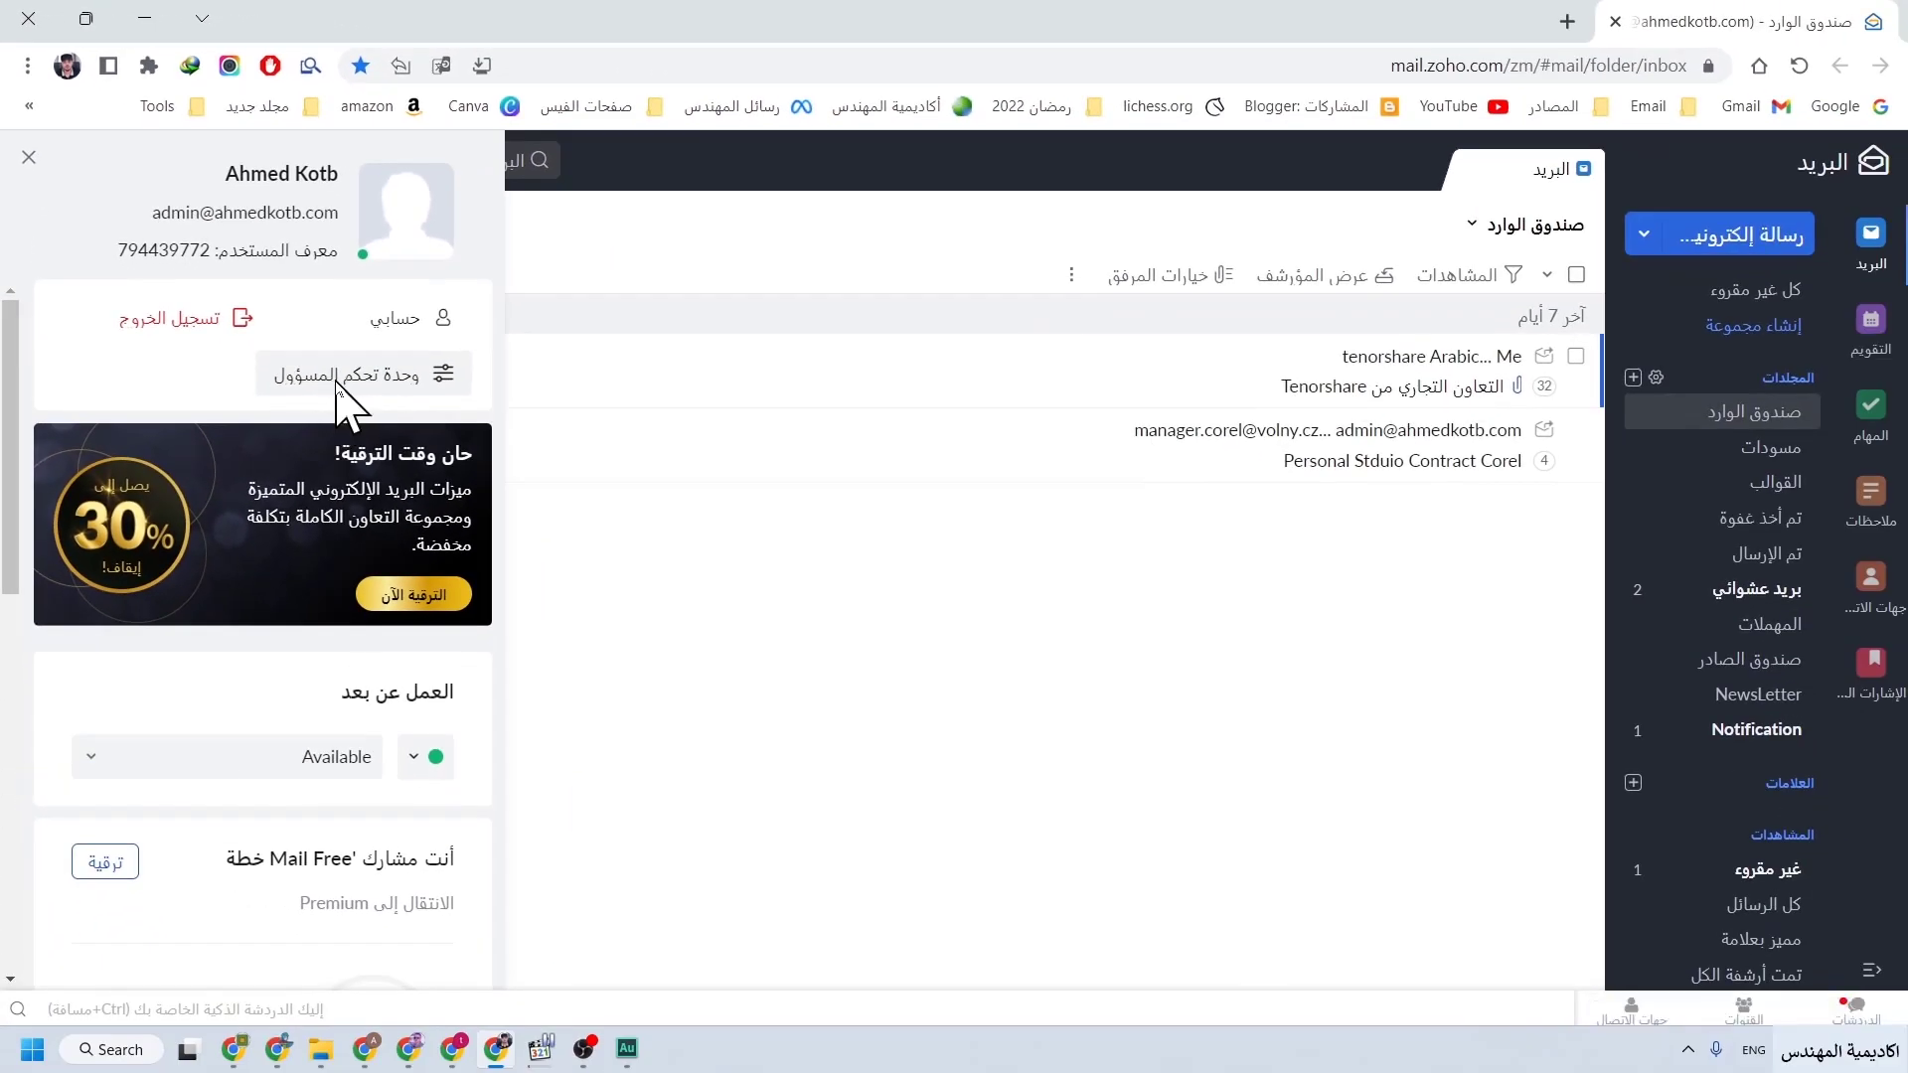
click(338, 375)
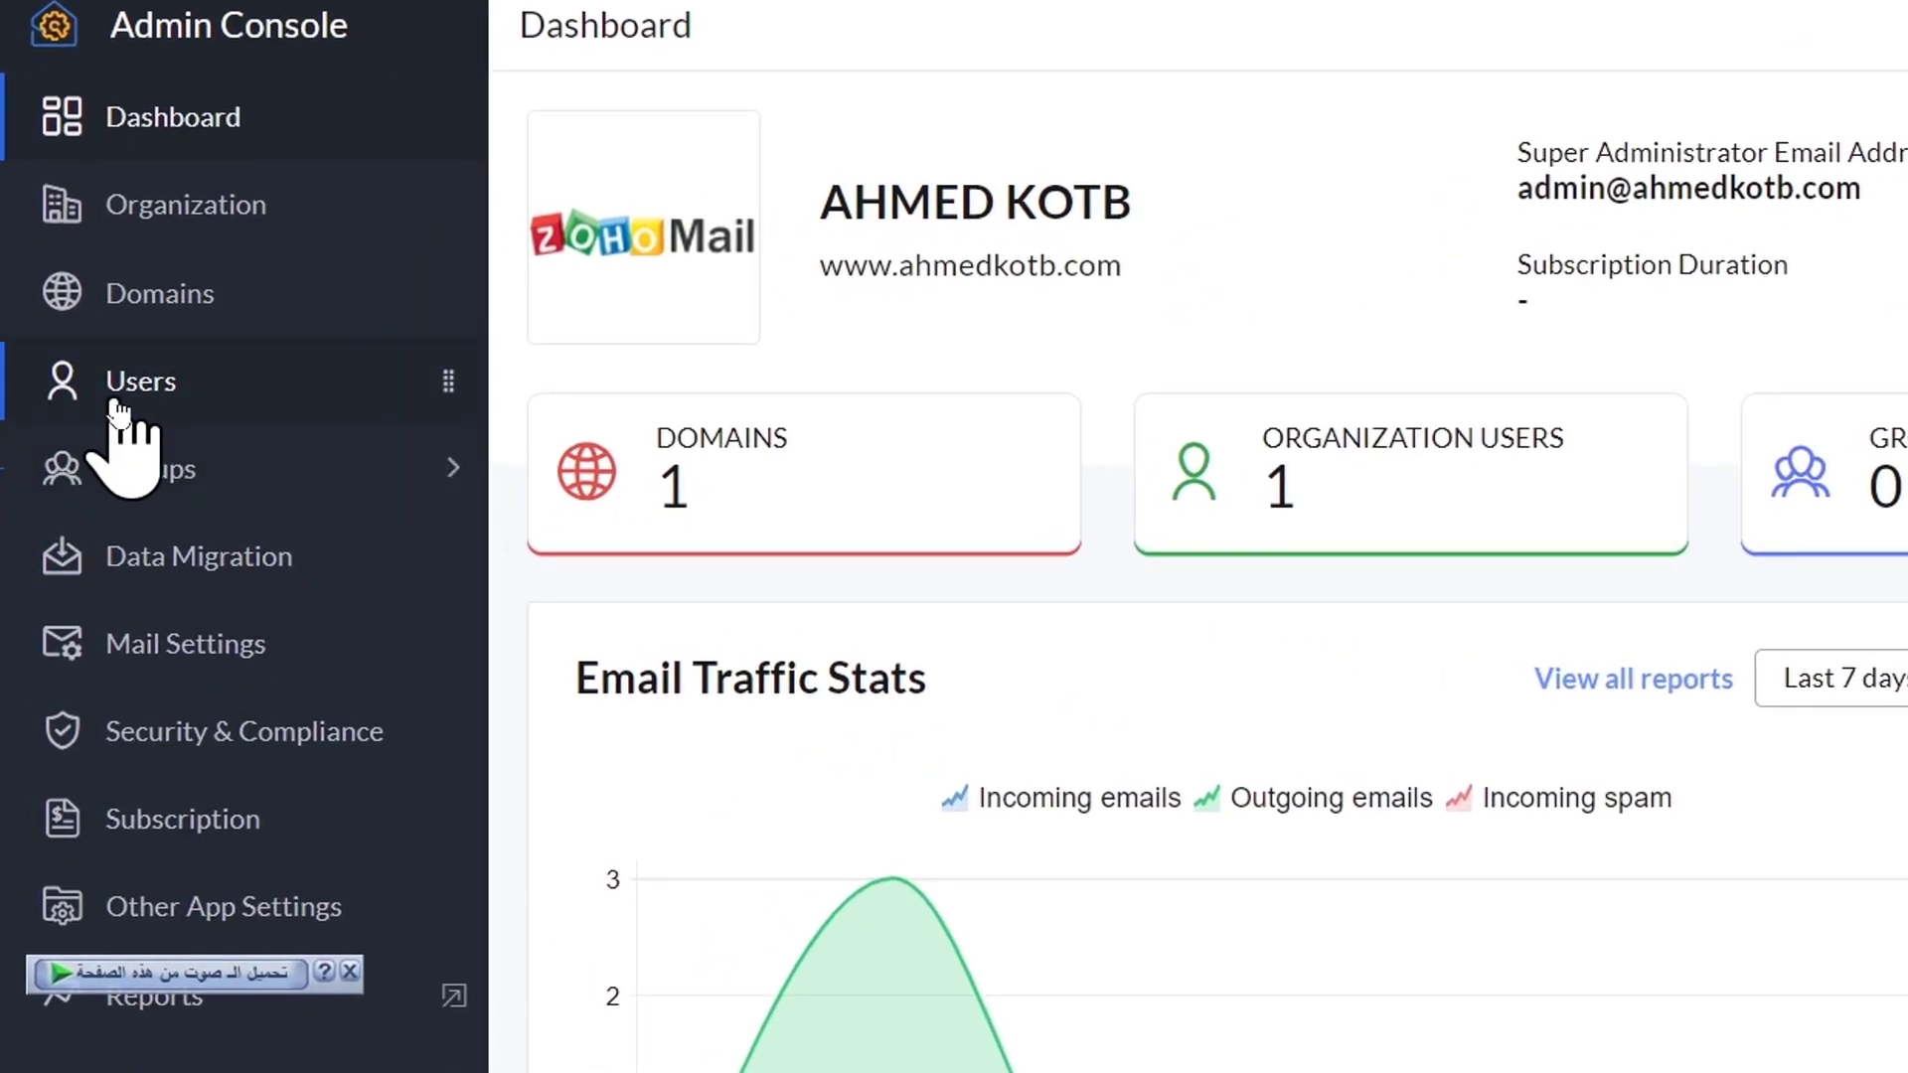
click(123, 409)
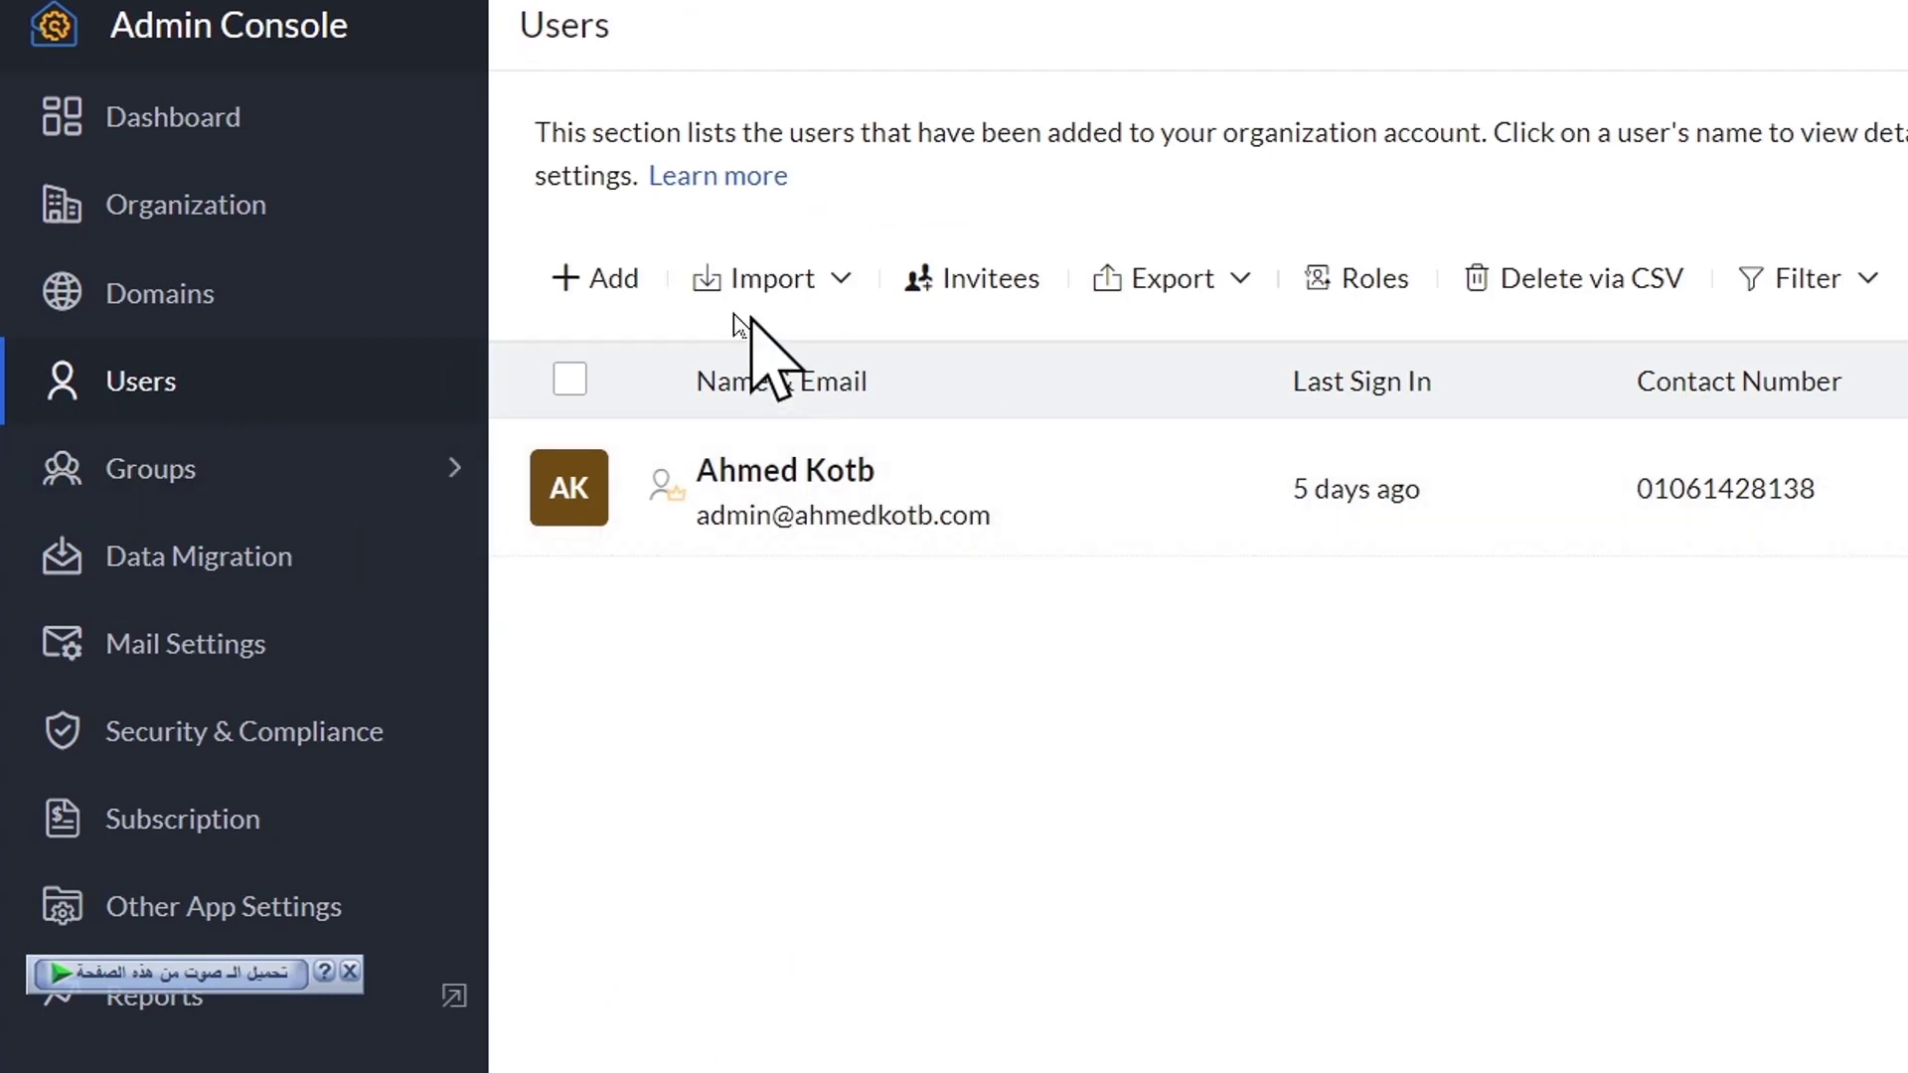
click(601, 282)
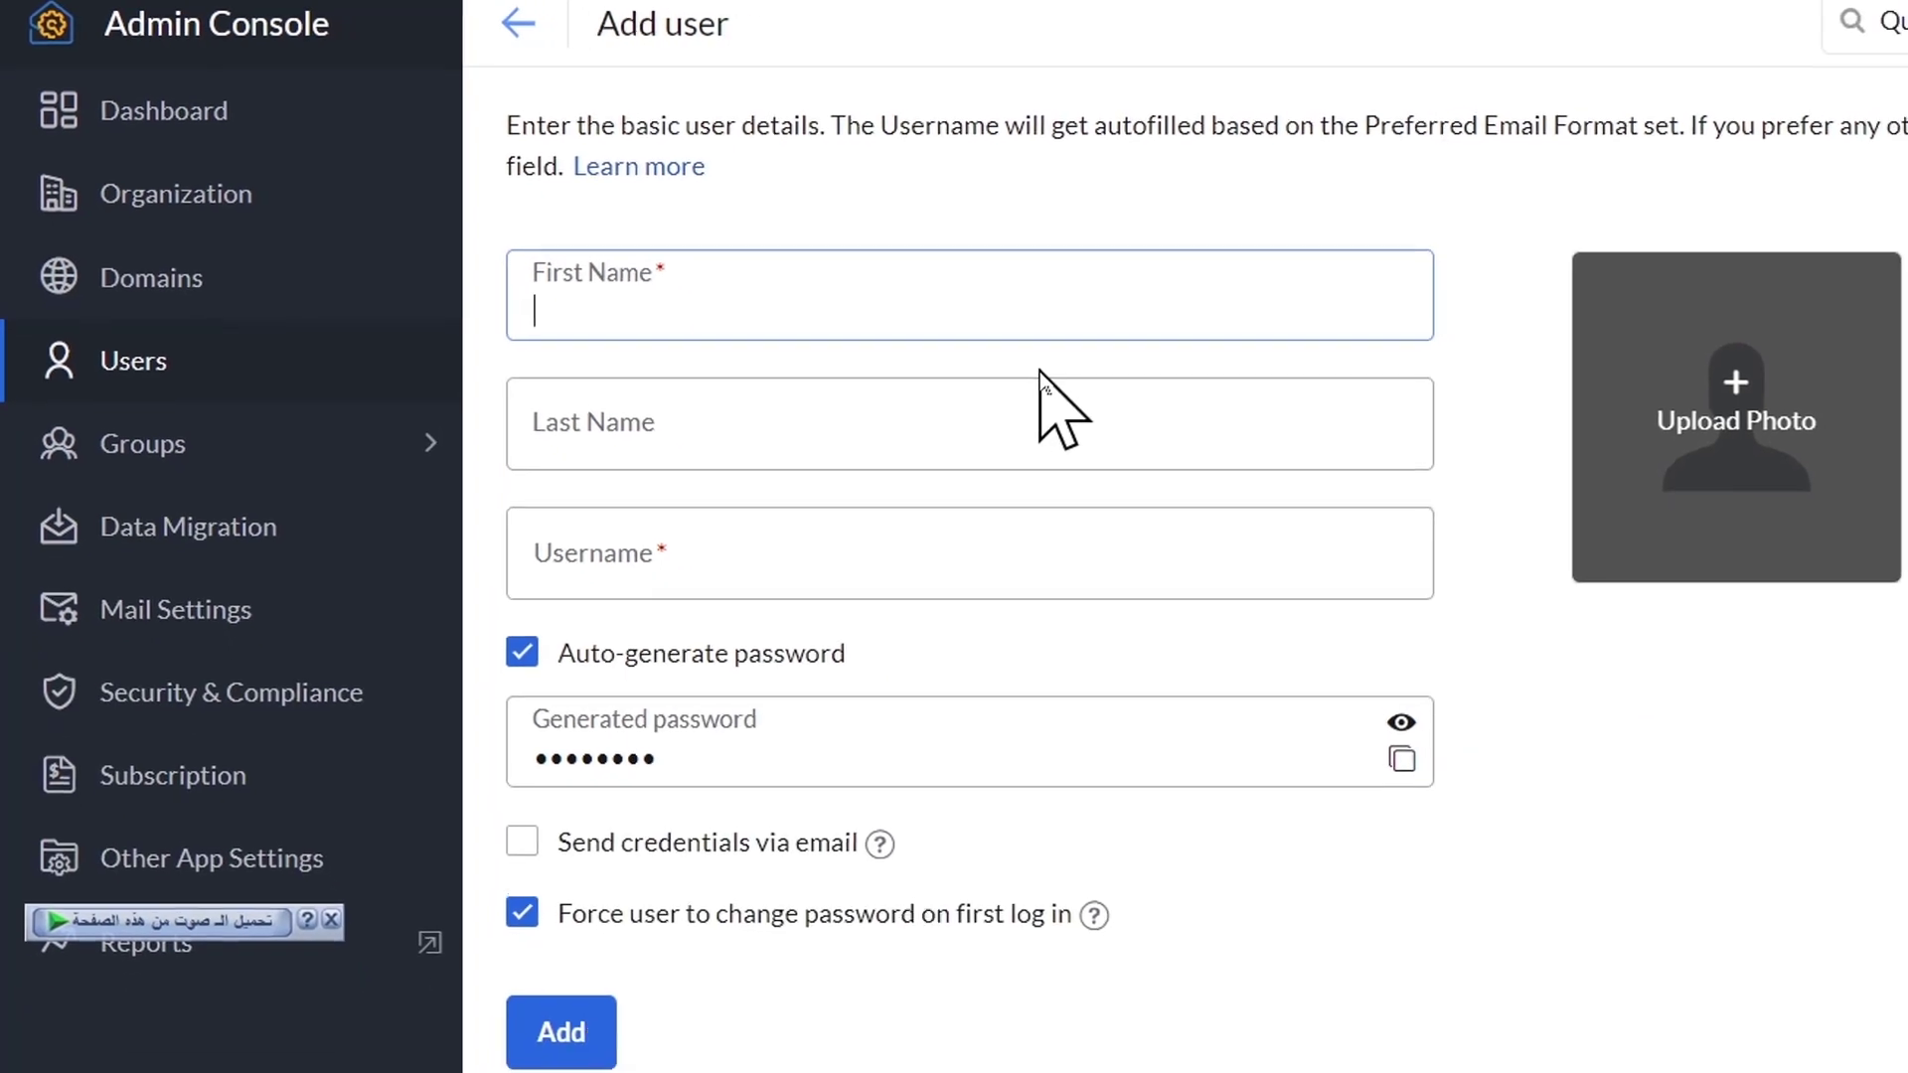
Enter the new user's first and last name and change the username to 'contact'
key(Tab)
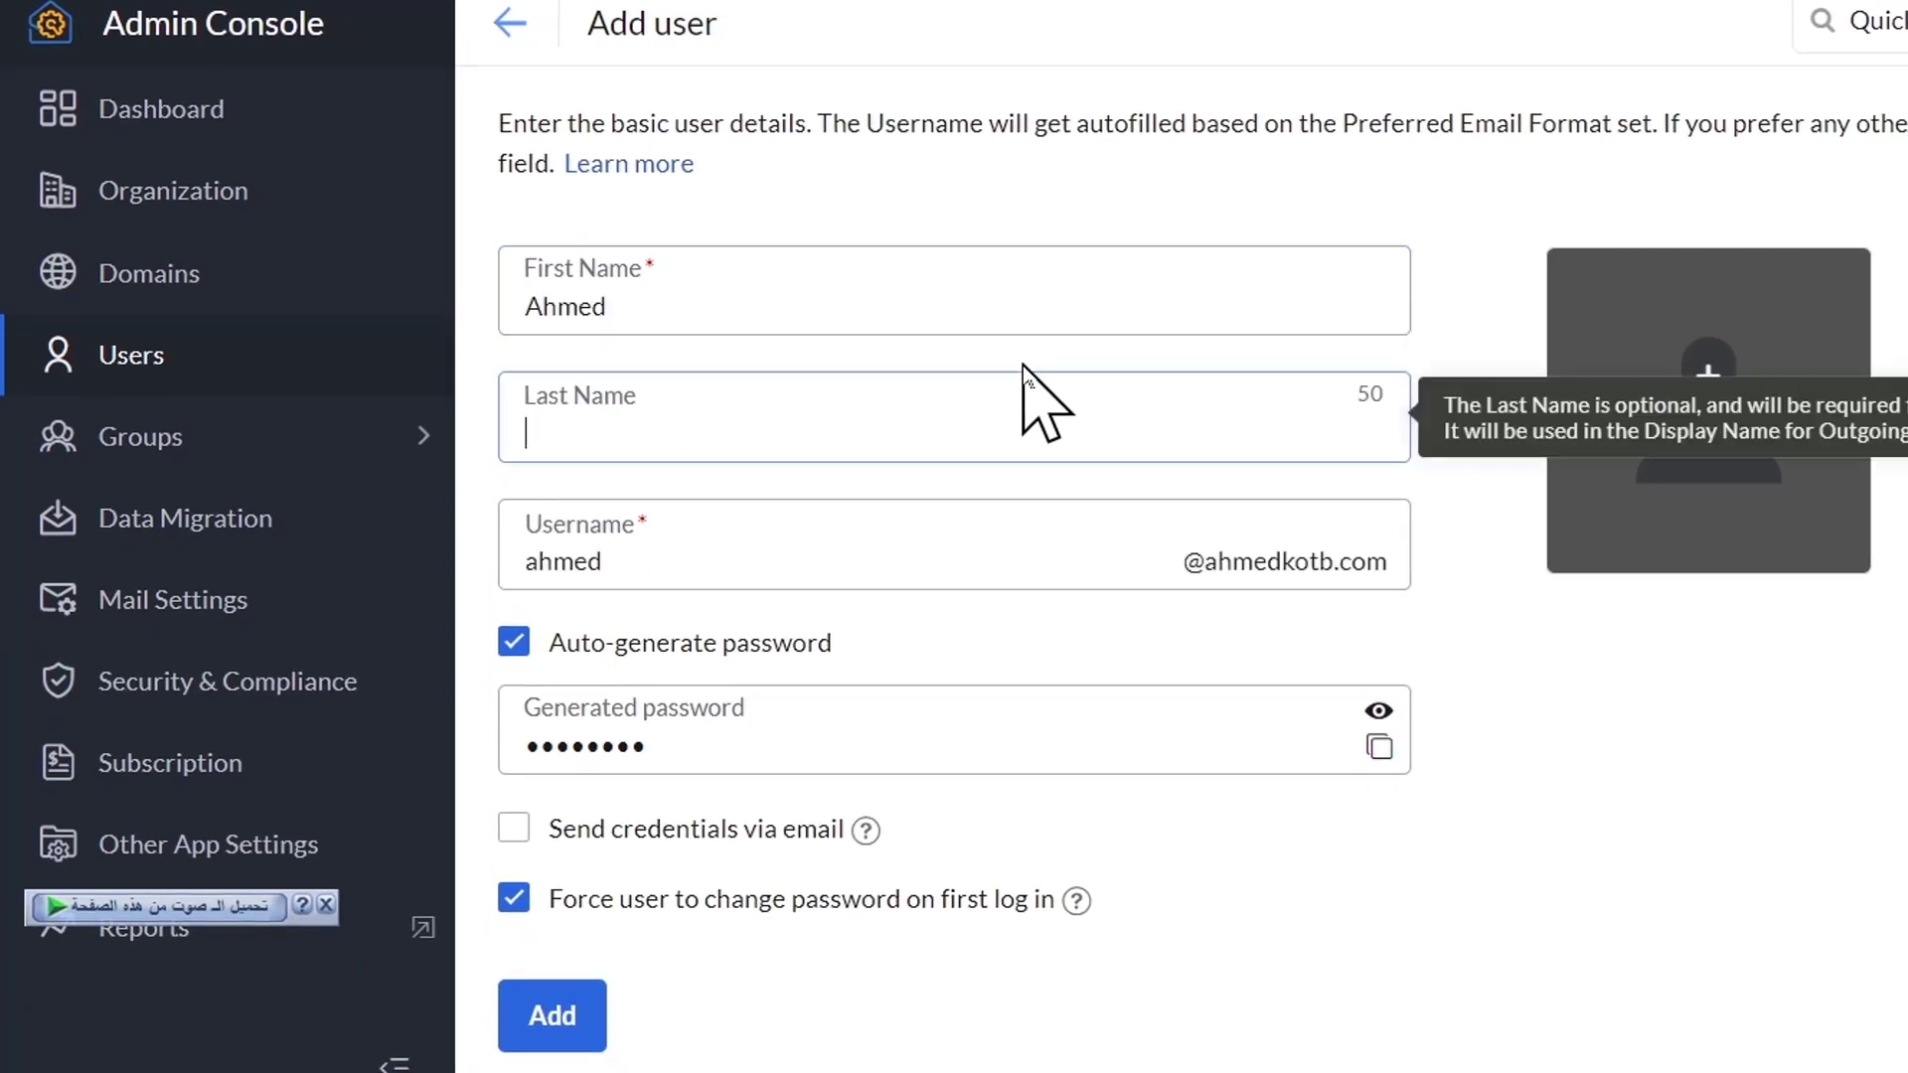
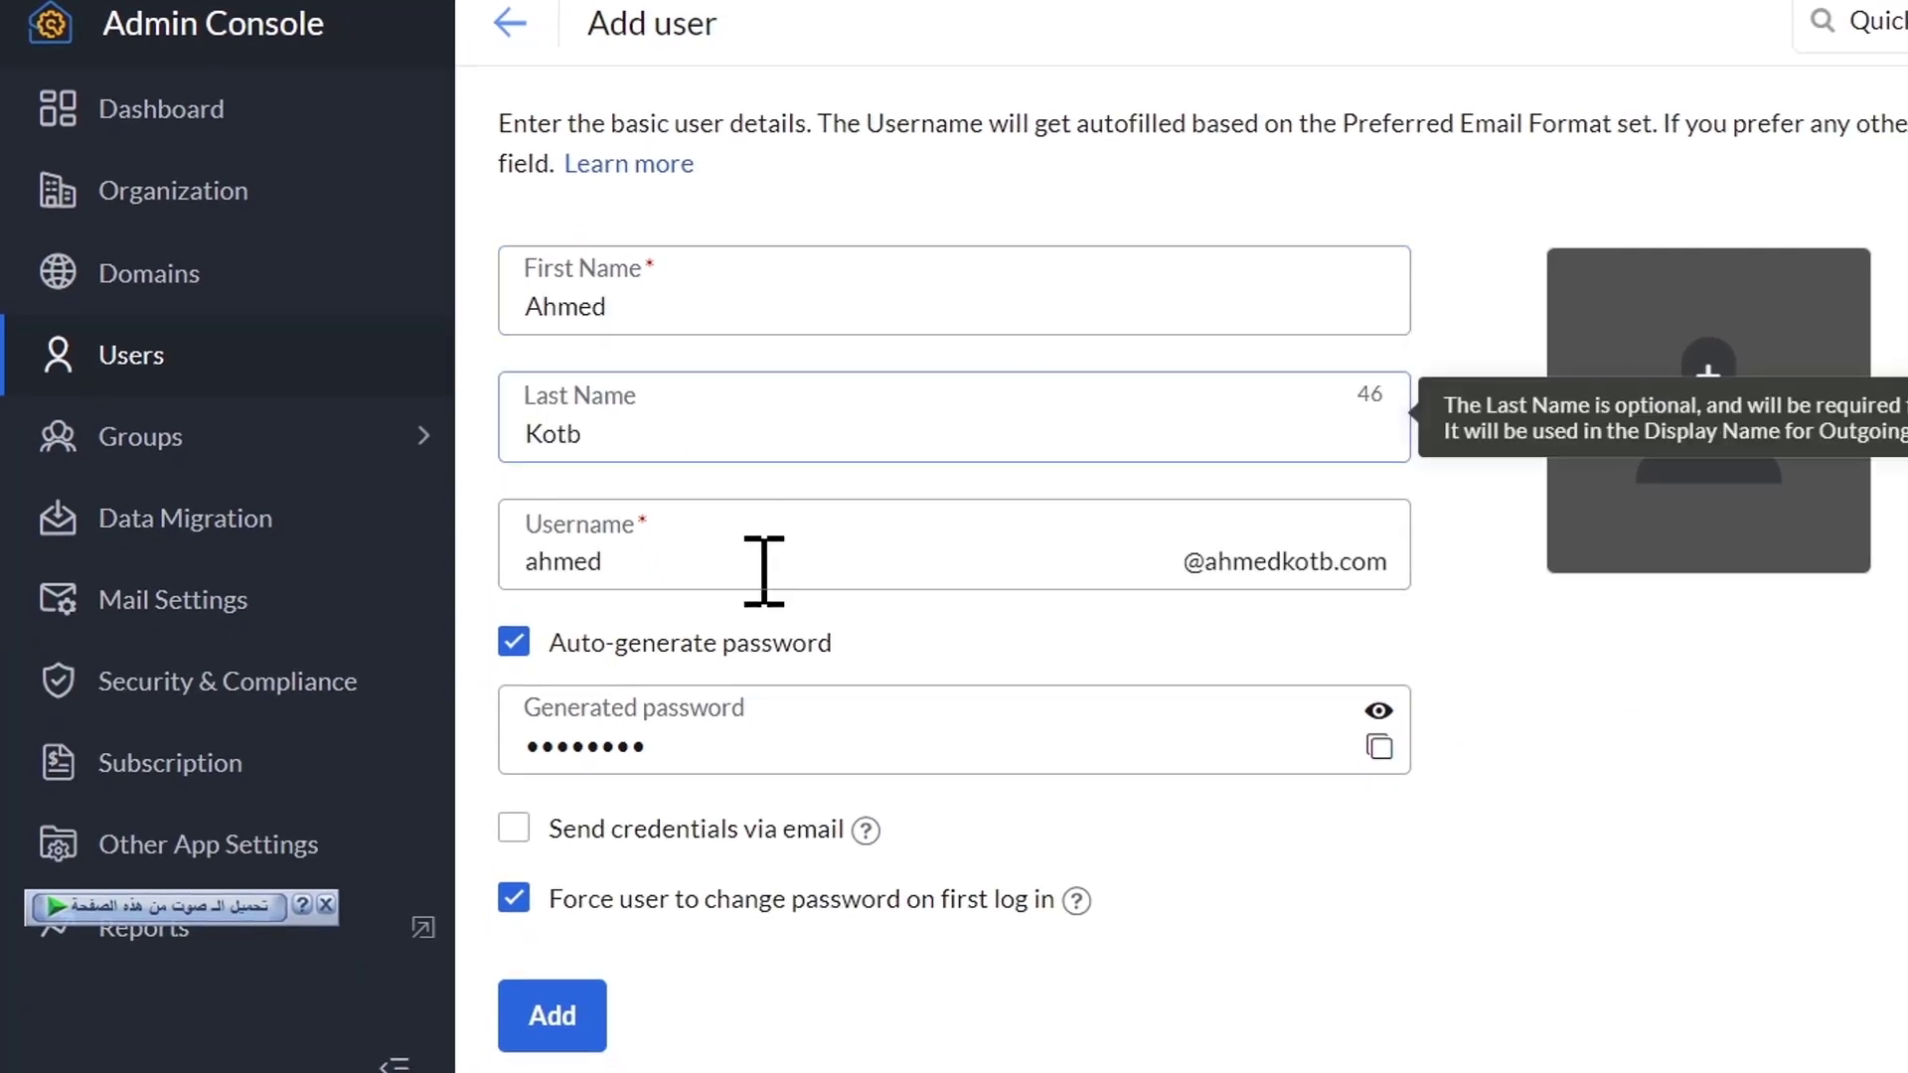
click(770, 574)
drag(770, 574, 508, 564)
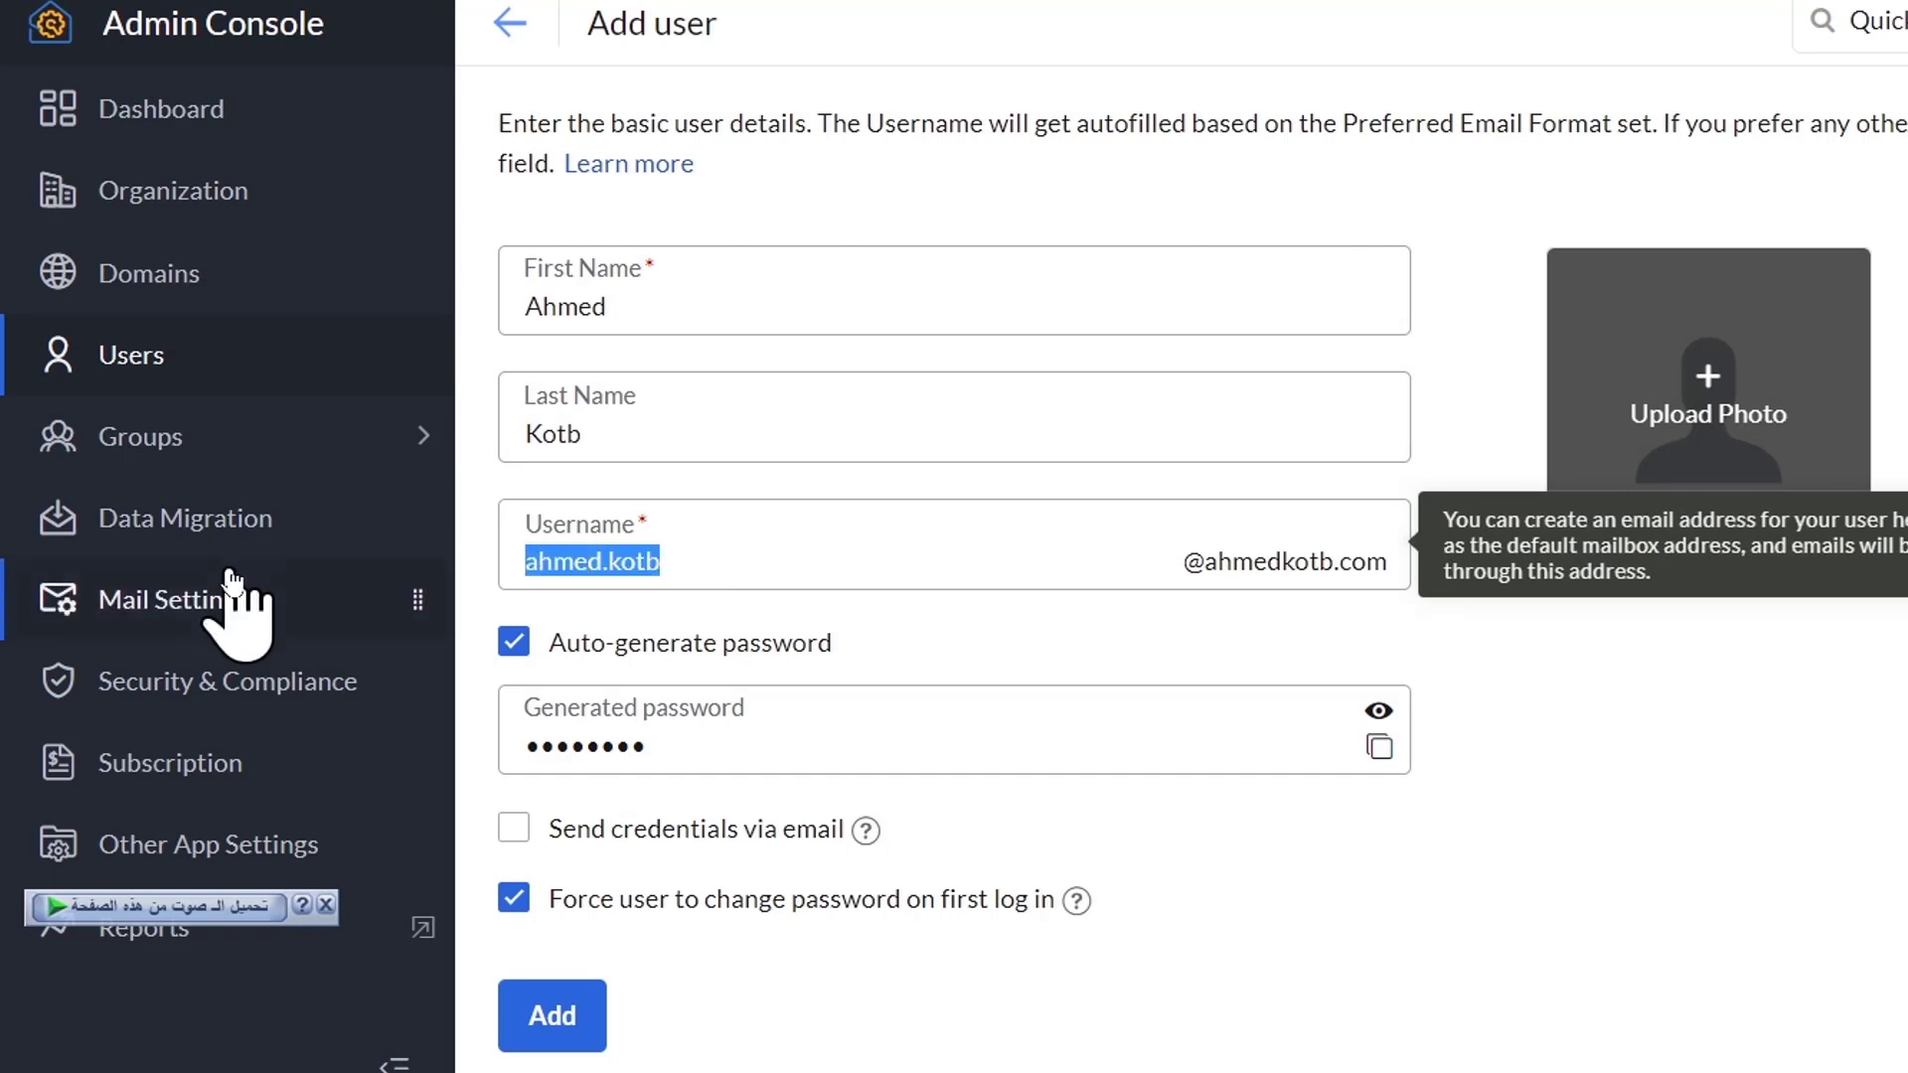
text(contact)
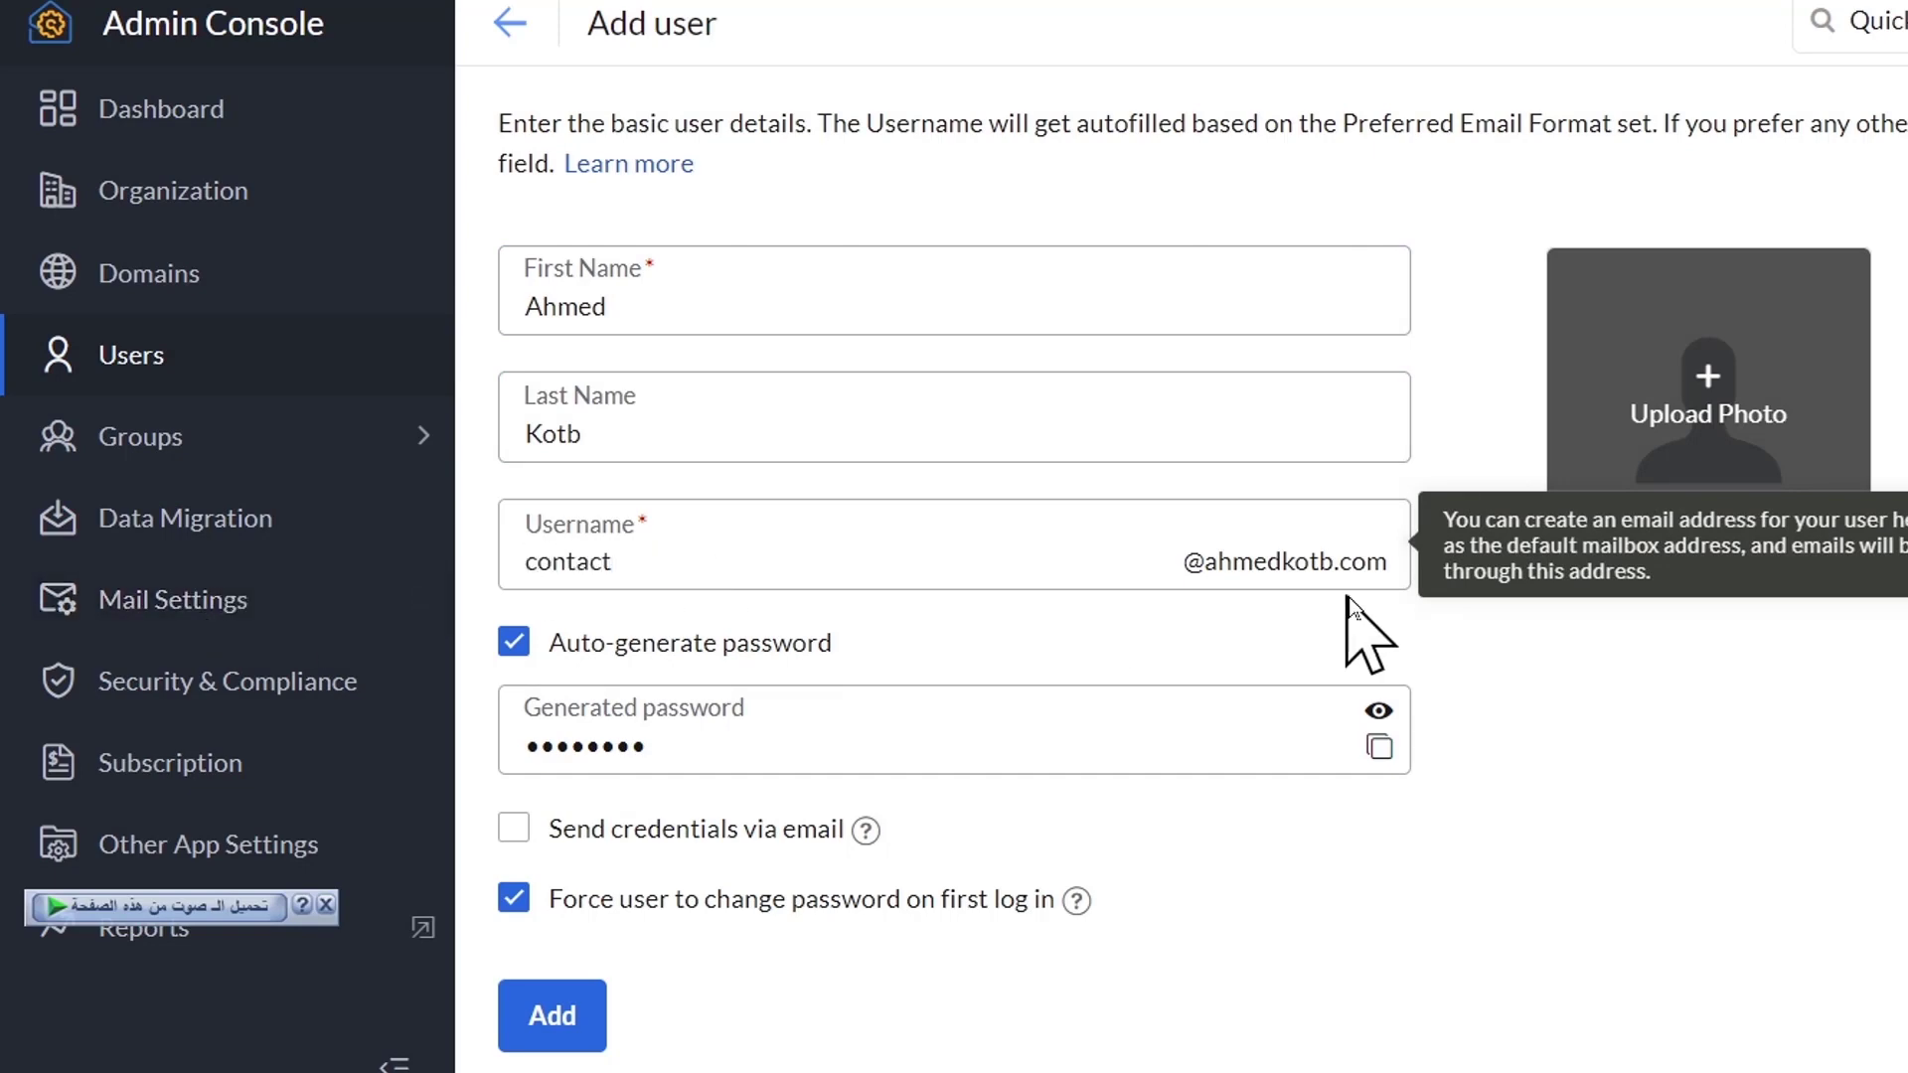
click(1213, 872)
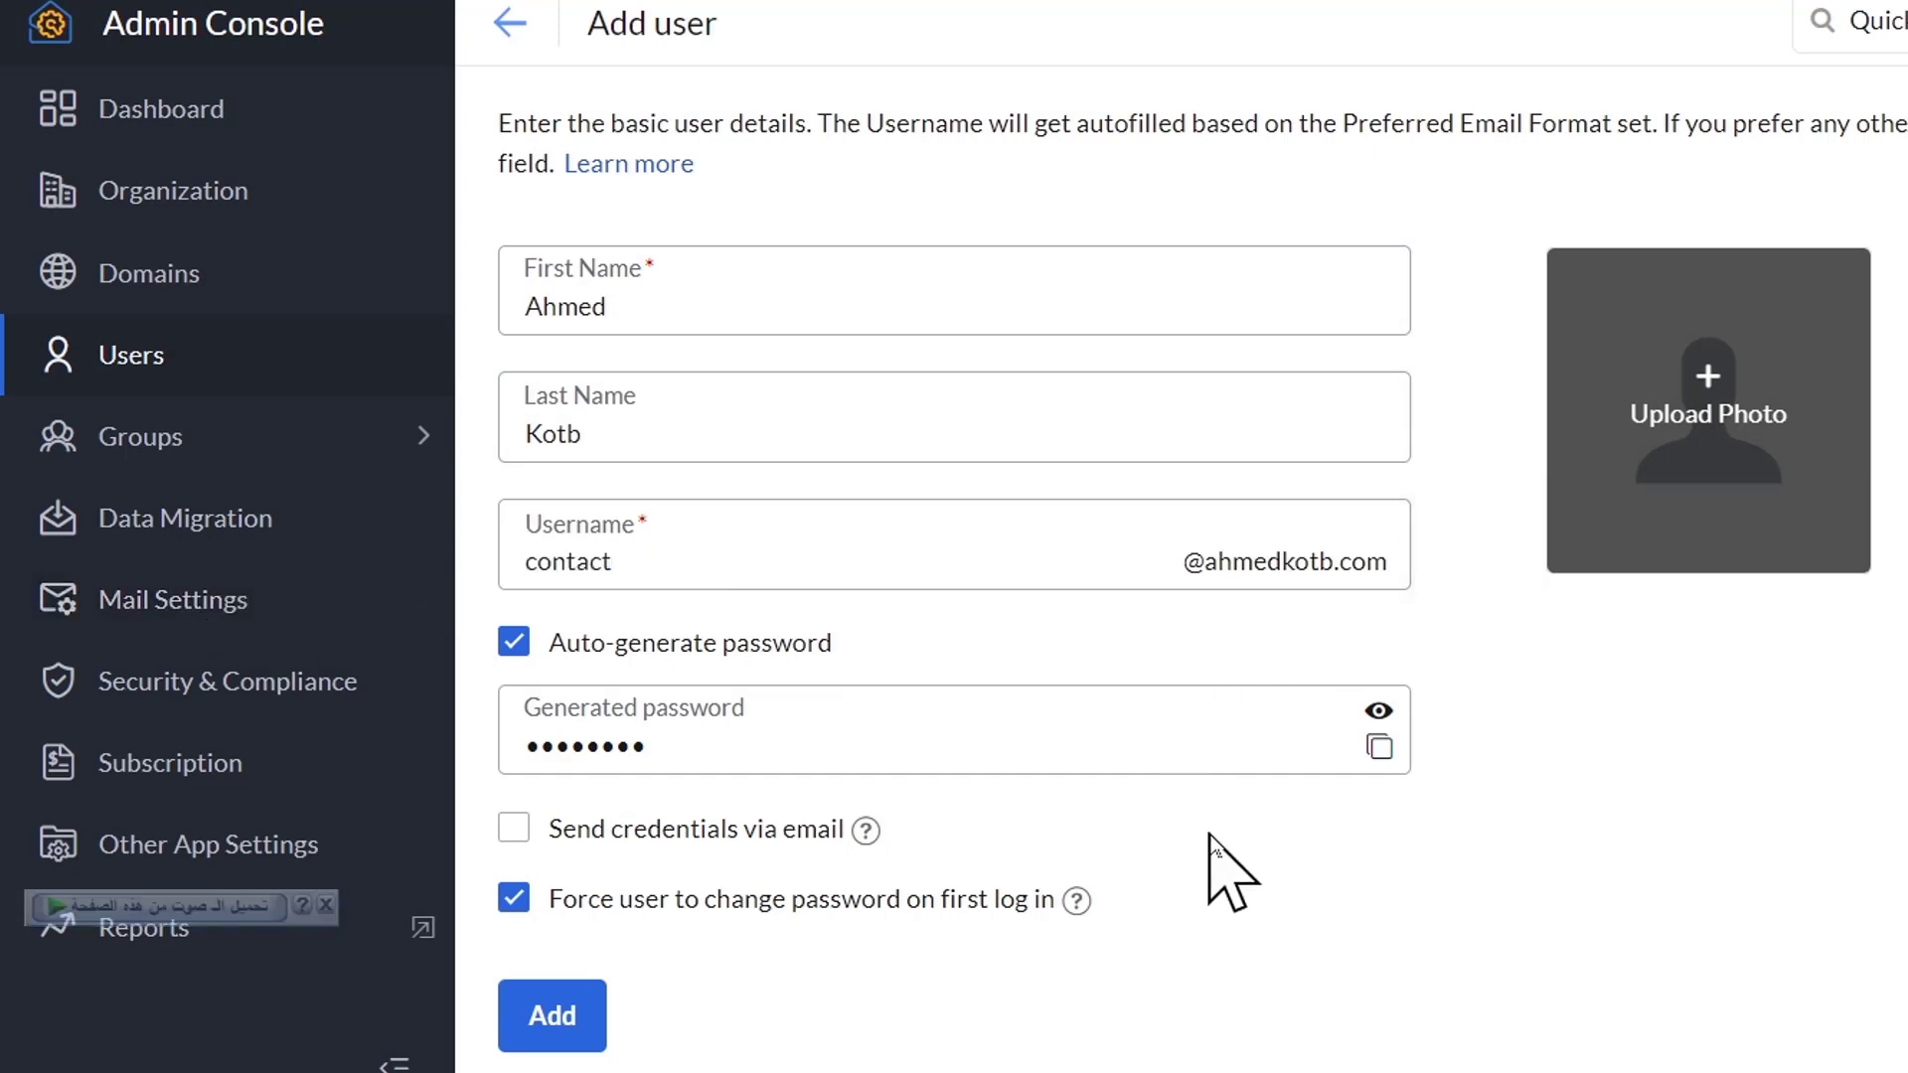
Turn off auto-generated password and type a password and its confirmation manually
click(514, 644)
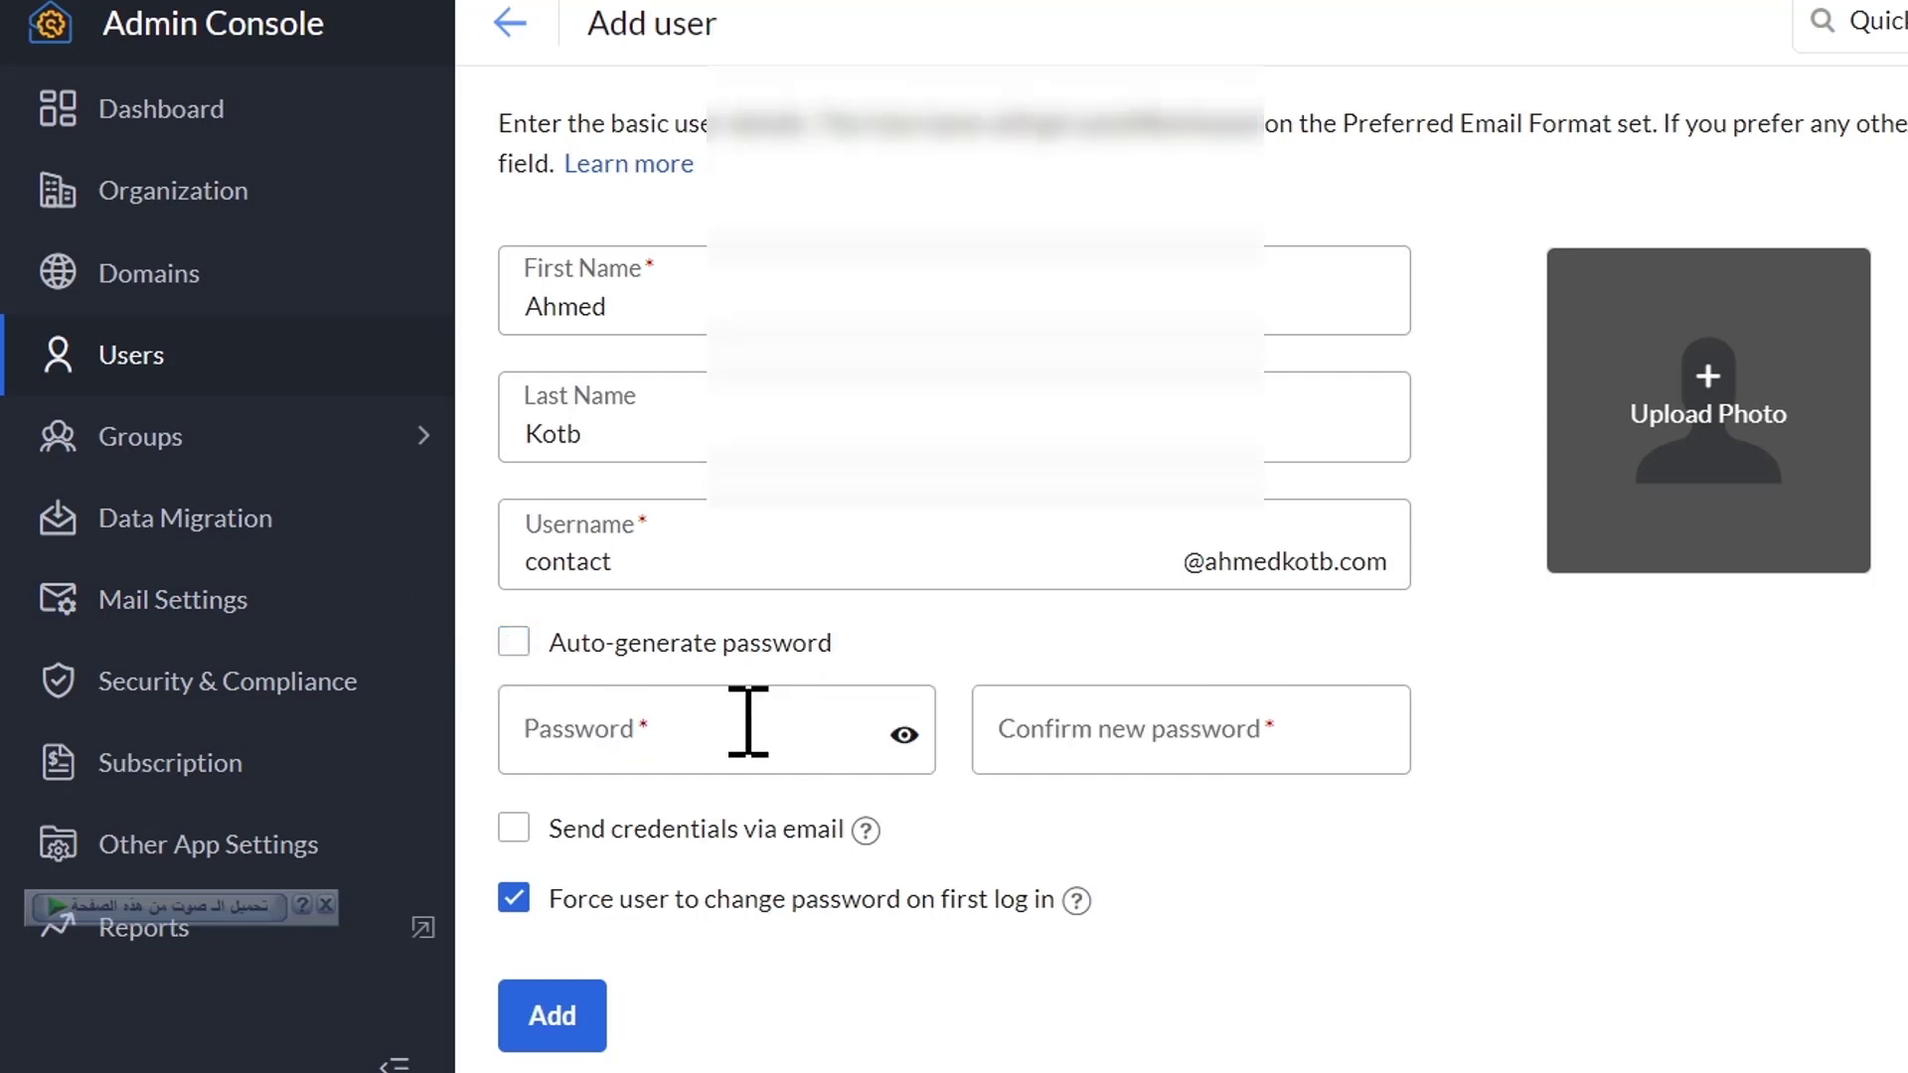
click(696, 725)
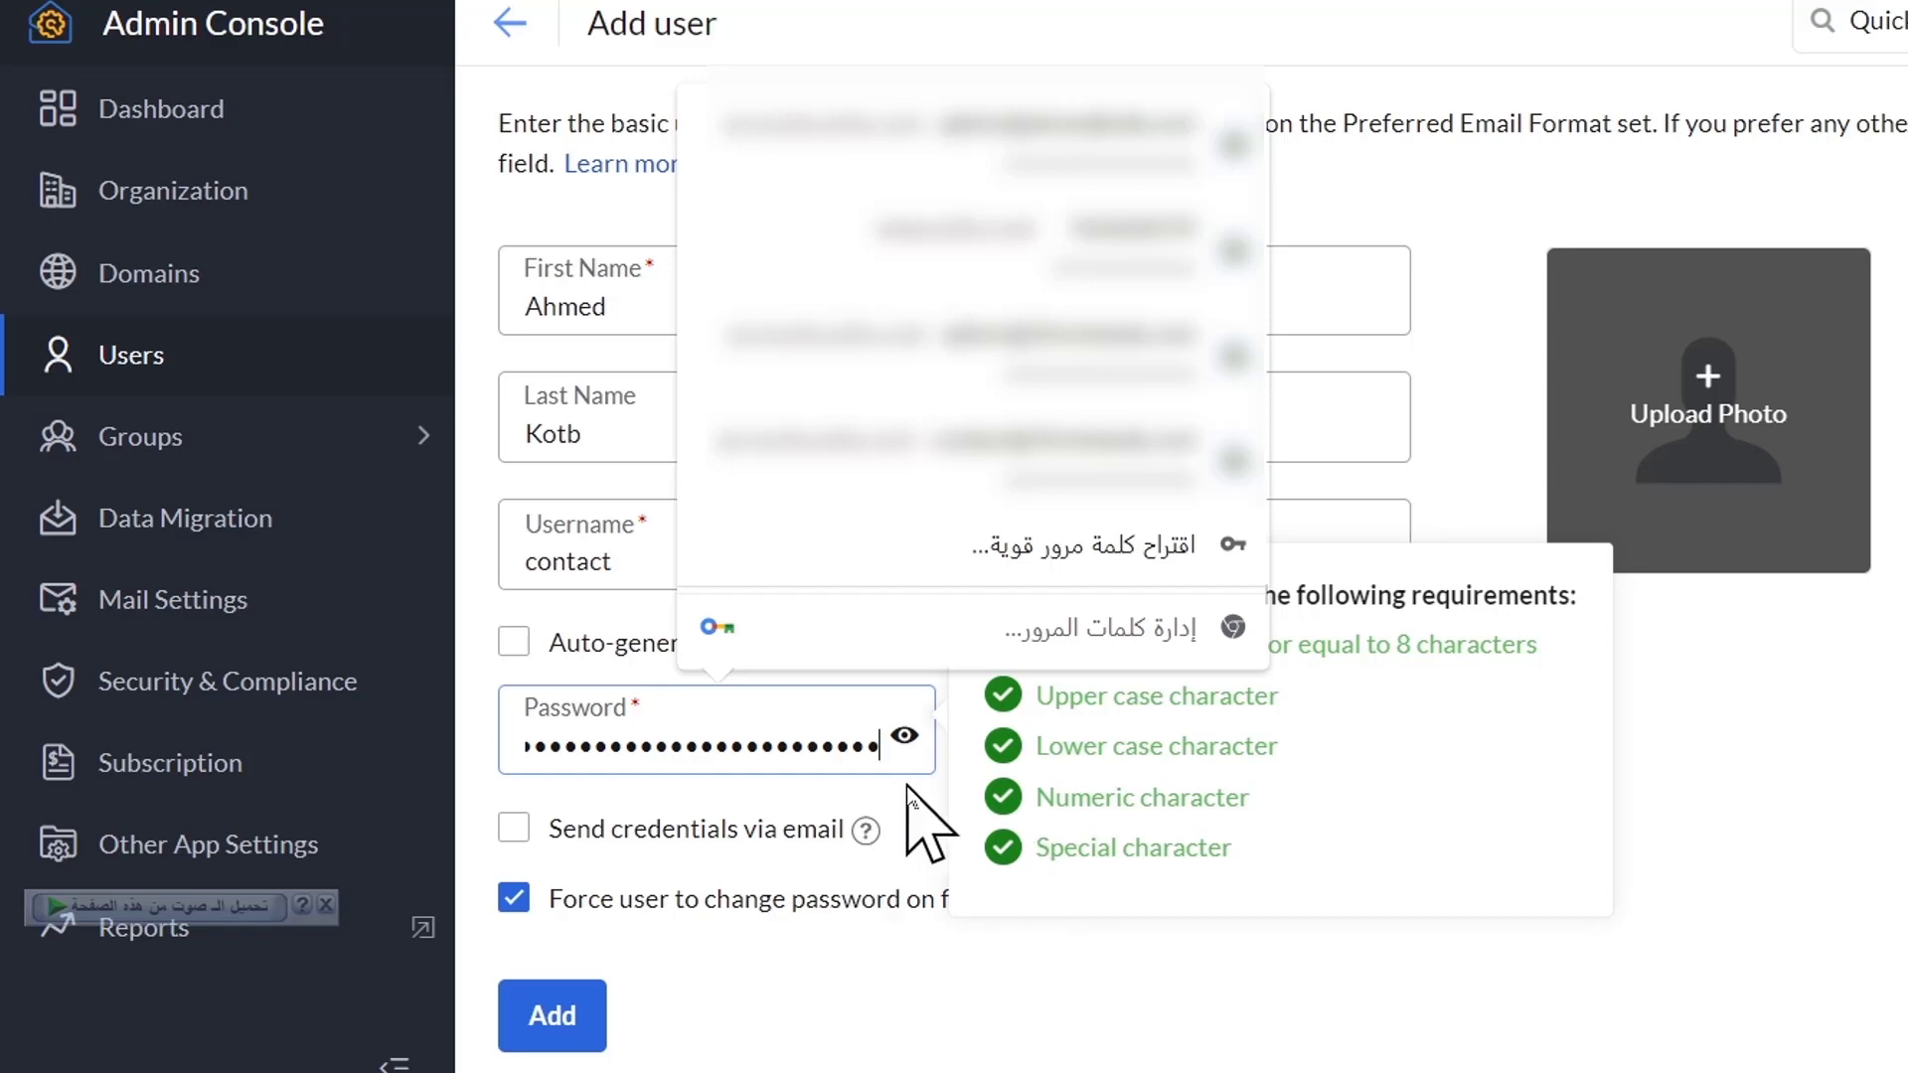
click(1099, 745)
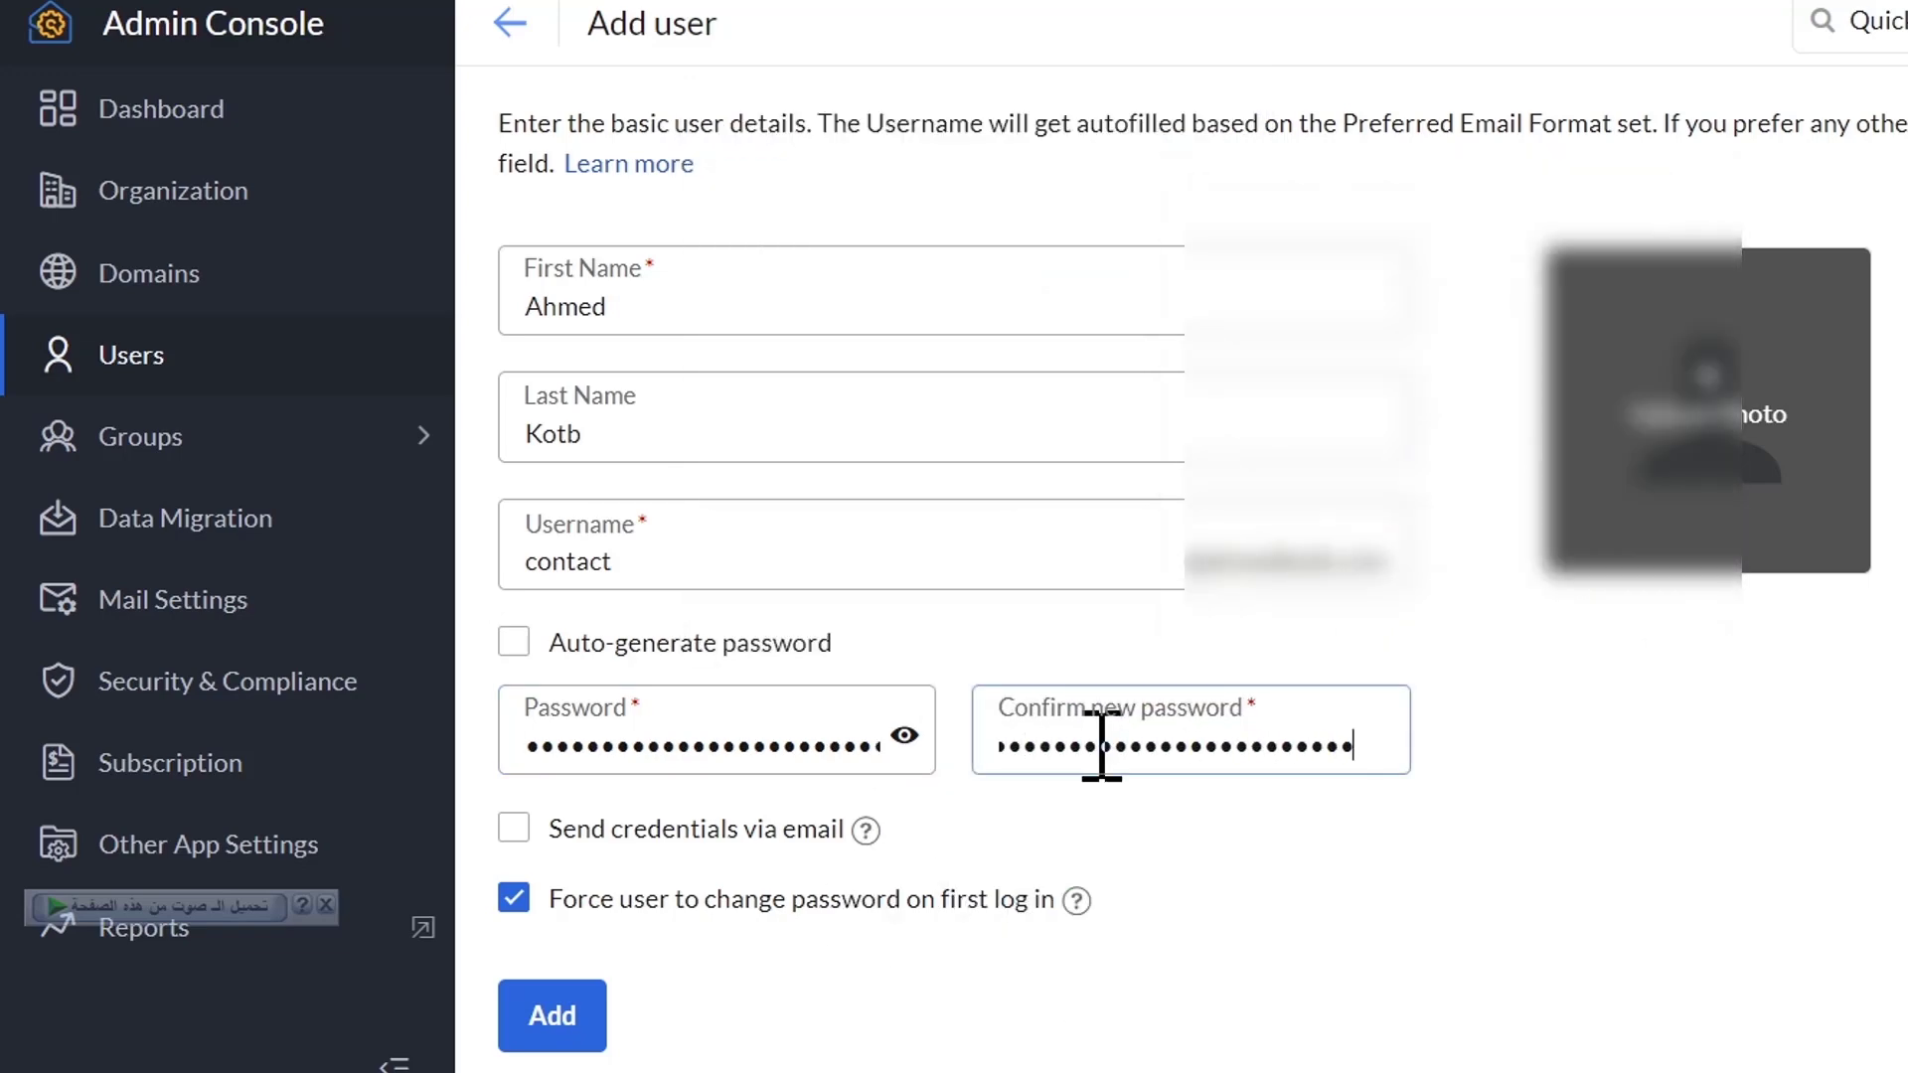
click(1449, 704)
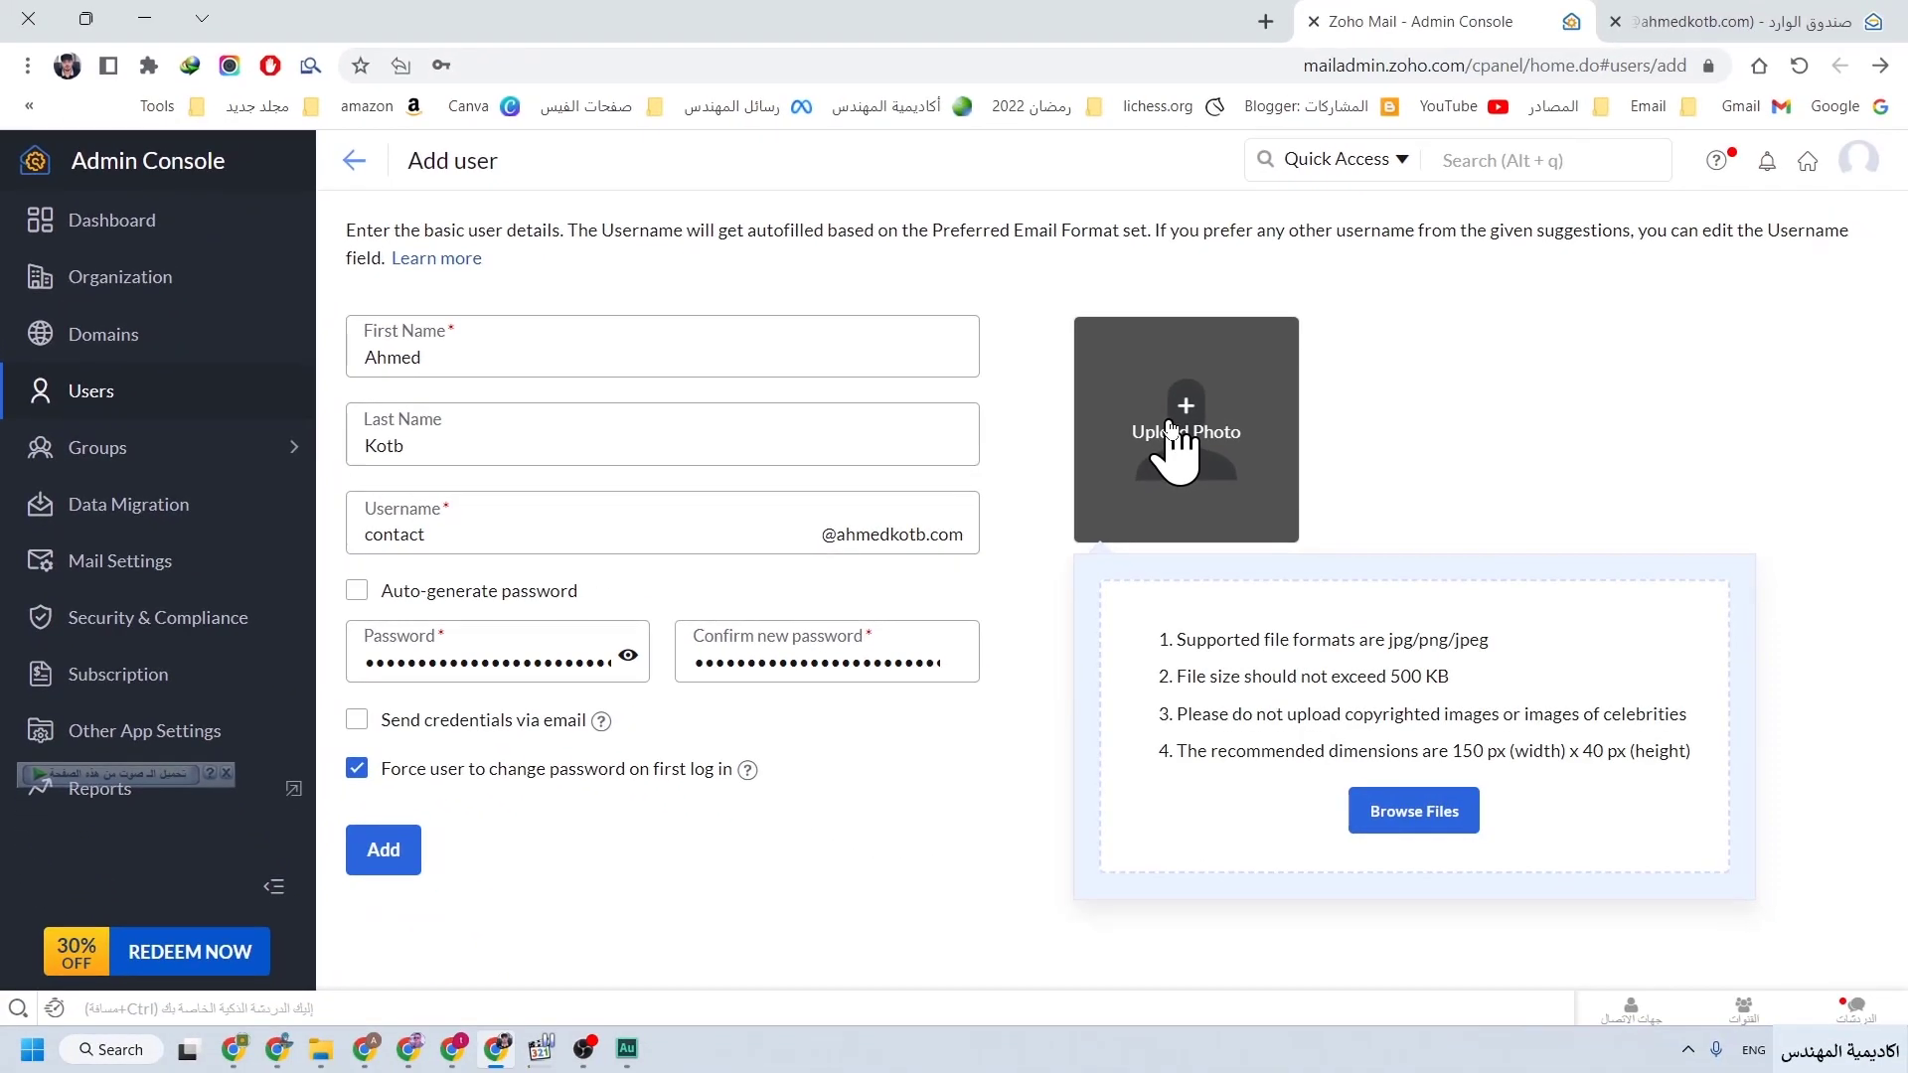
Upload a profile photo for the user and submit the Add user form
click(1654, 413)
double_click(602, 249)
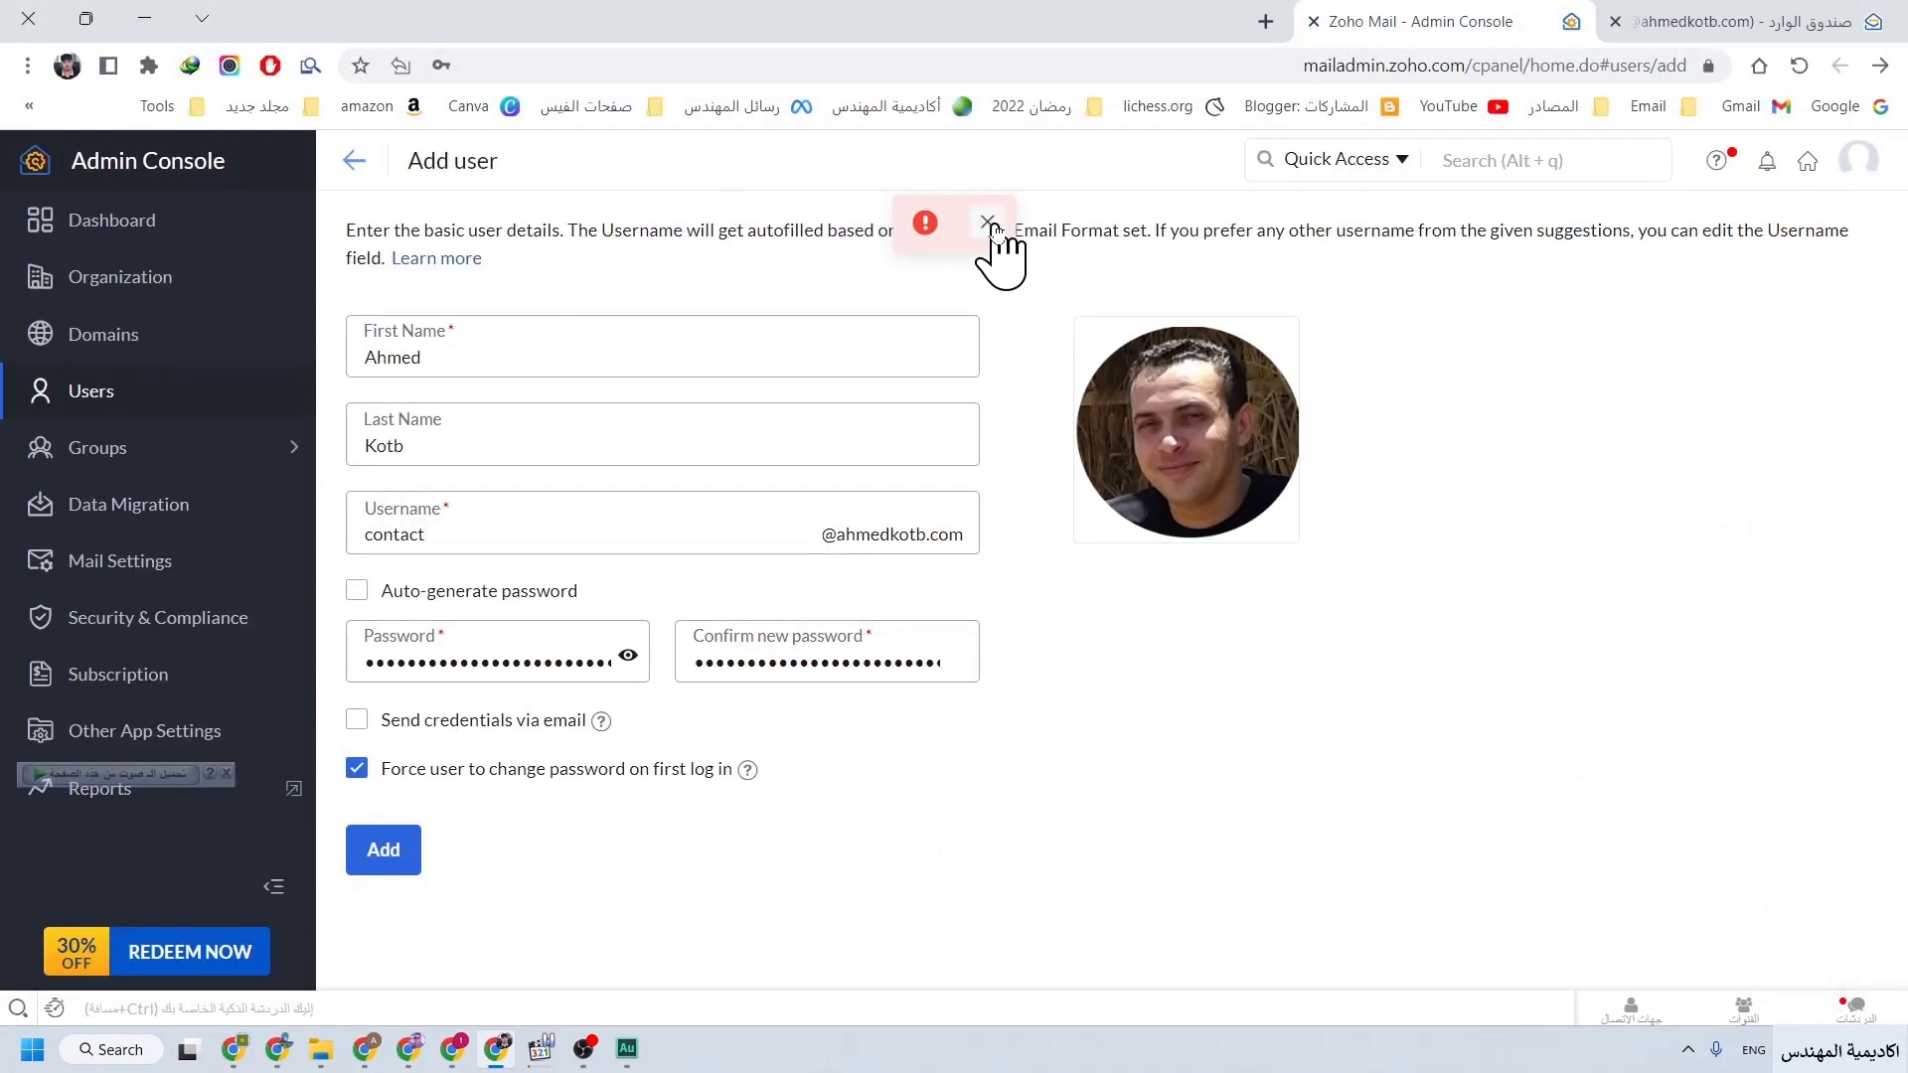
click(989, 222)
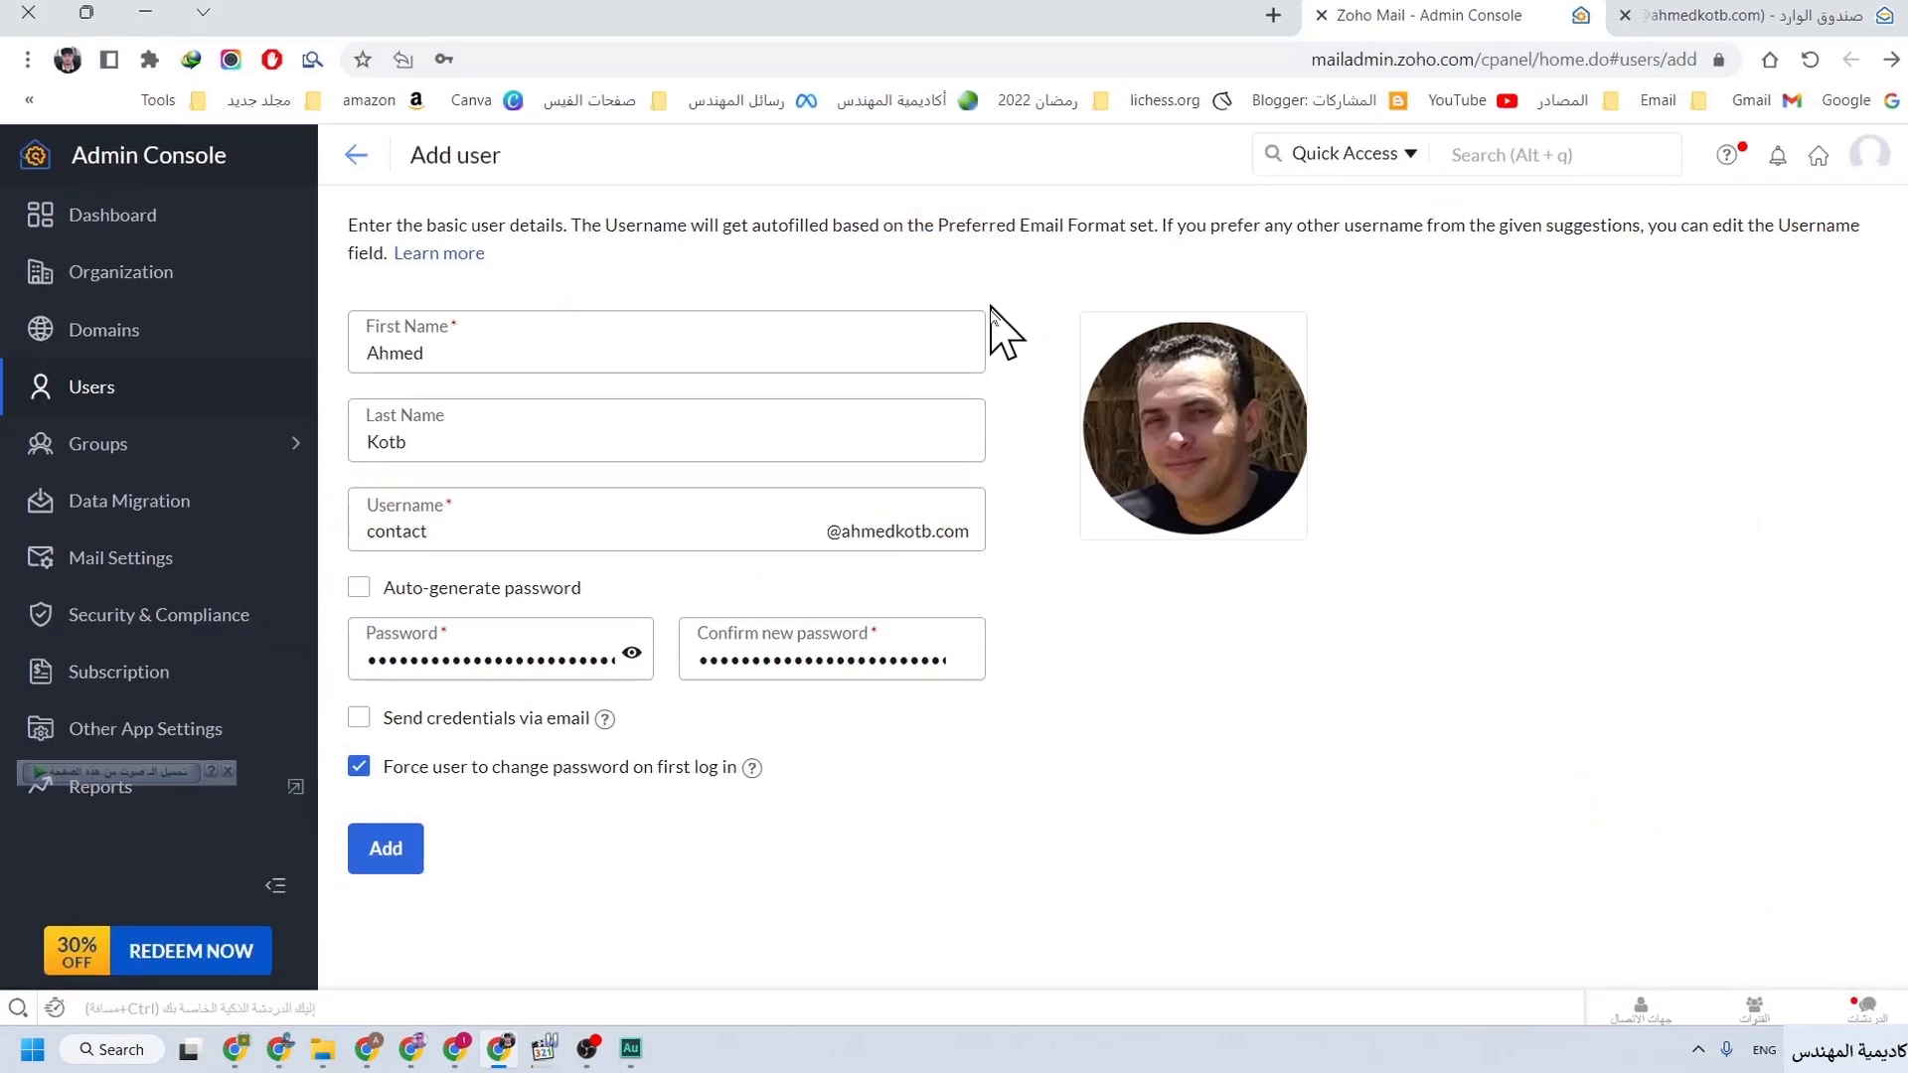
click(497, 812)
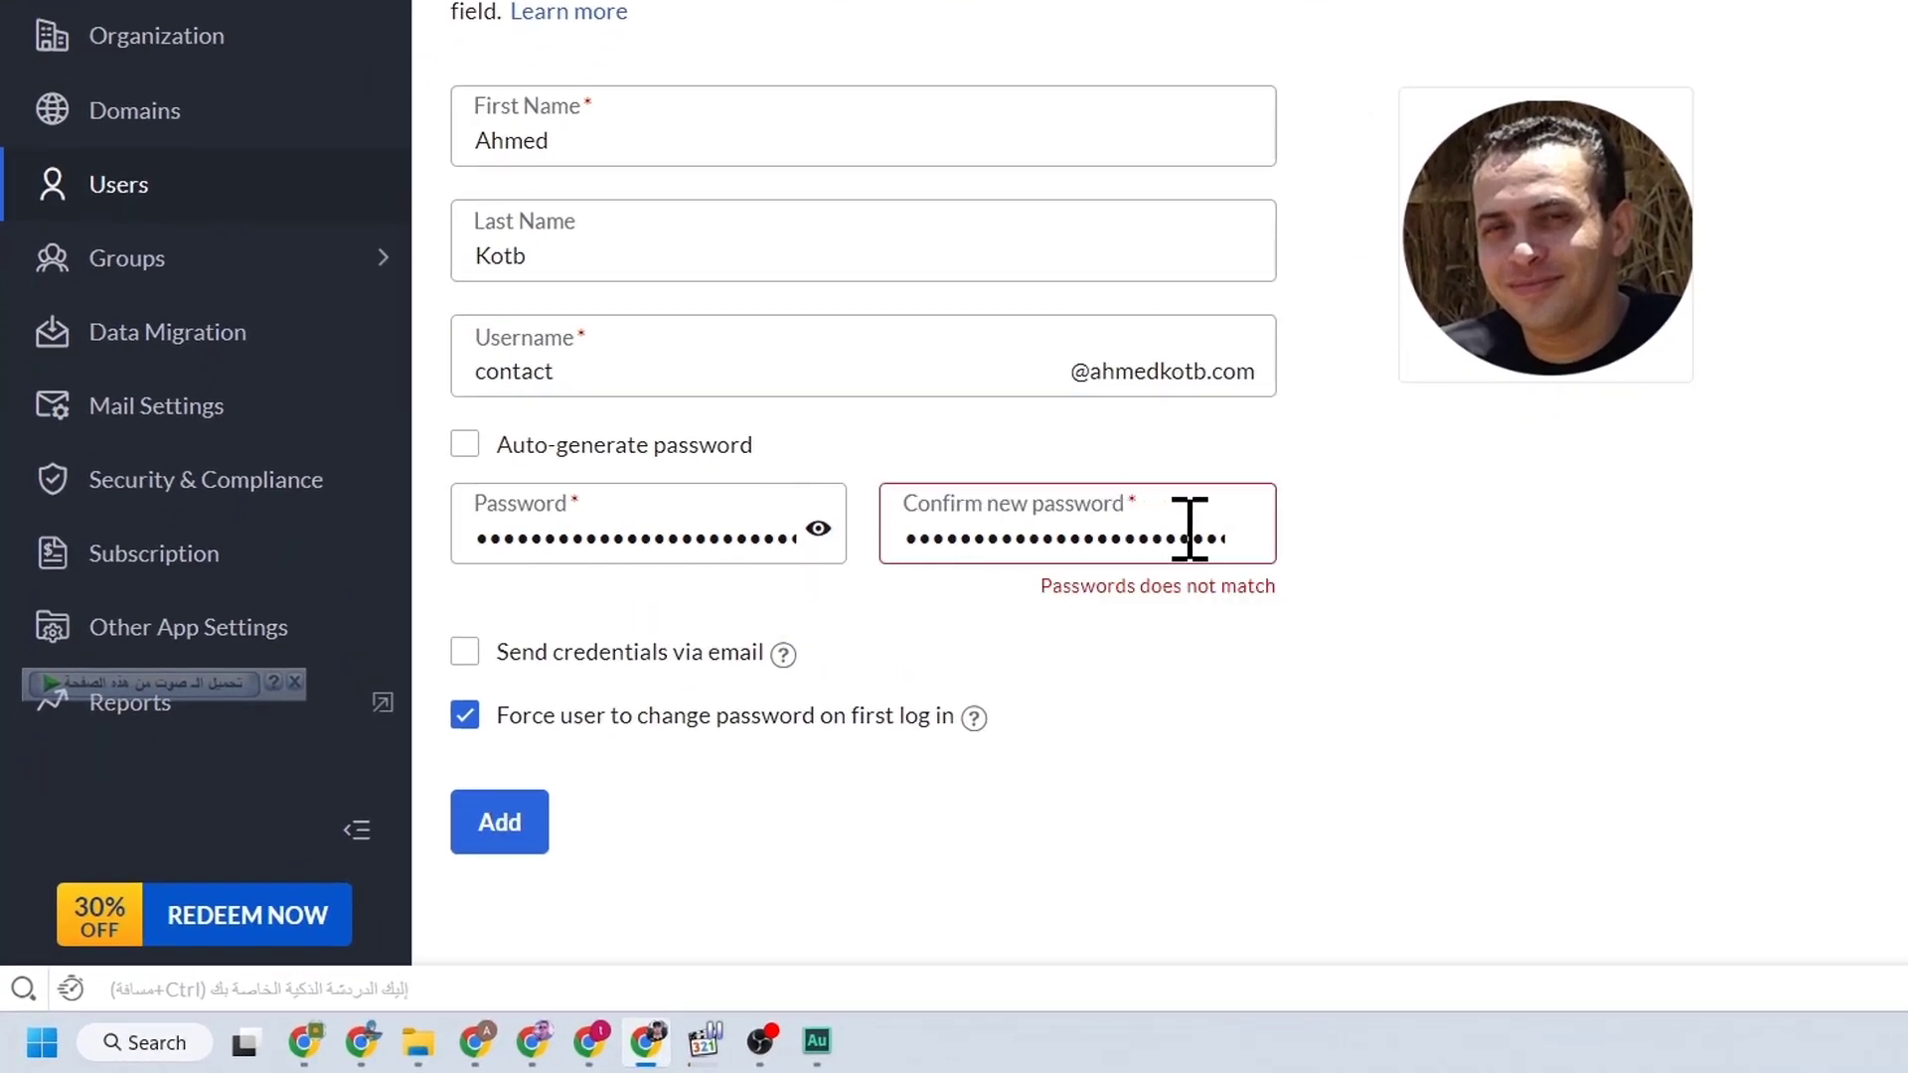
Retype the password and a matching confirmation, then create the user
double_click(793, 539)
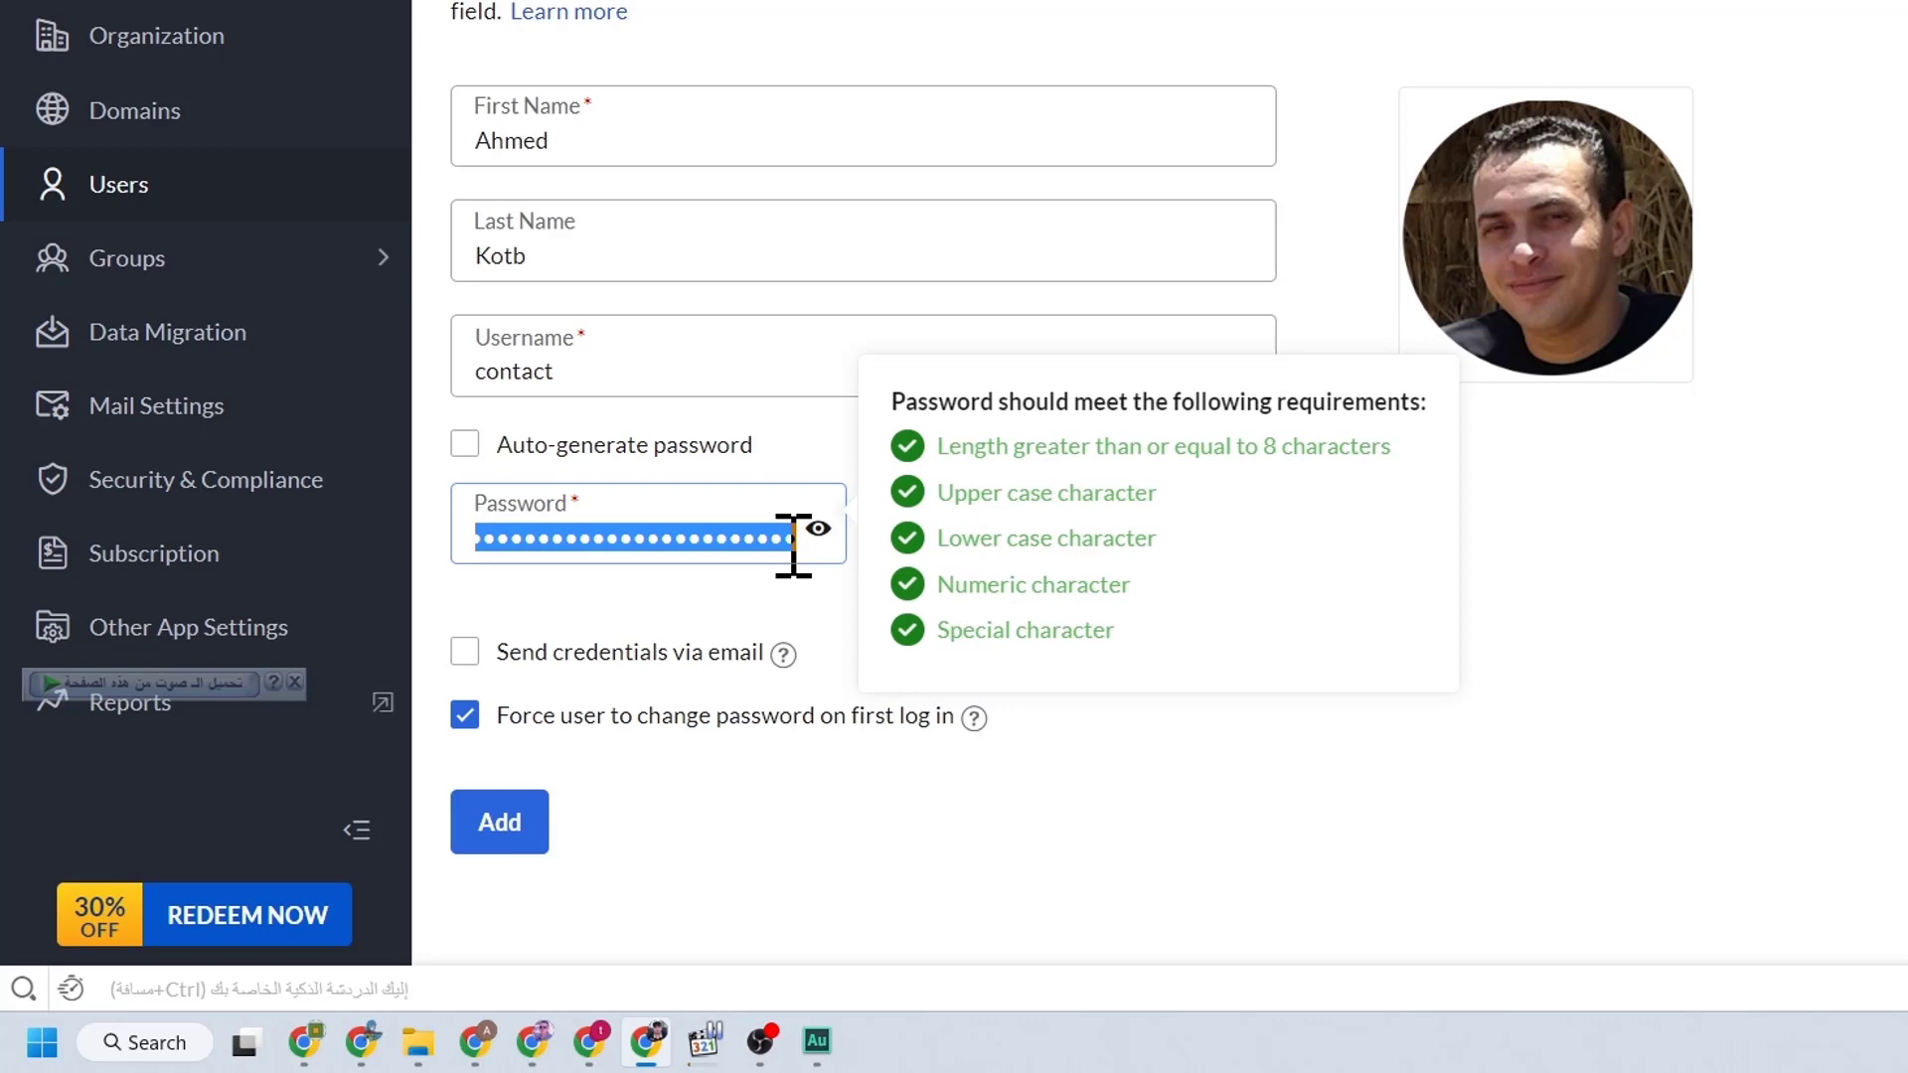
key(ctrl+v)
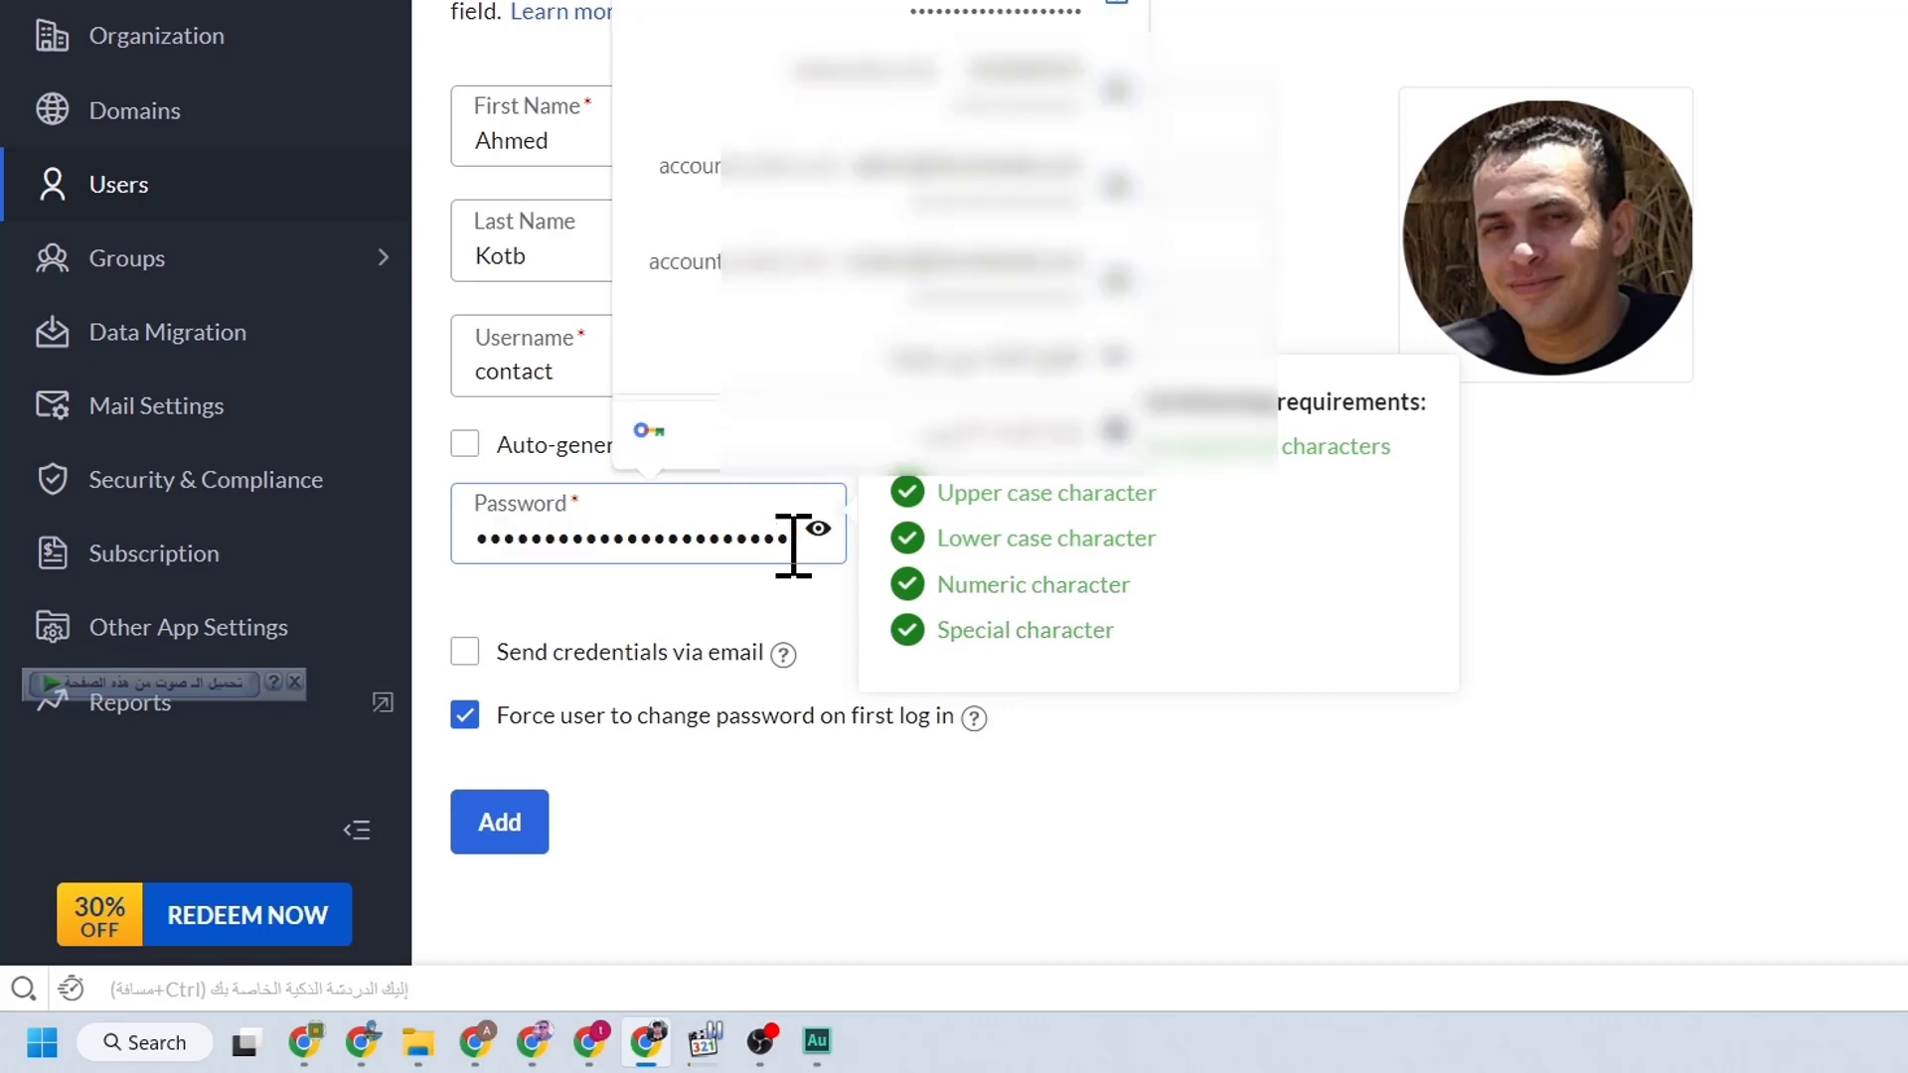
click(979, 553)
key(ctrl+a)
key(BackSpace)
text(*******)
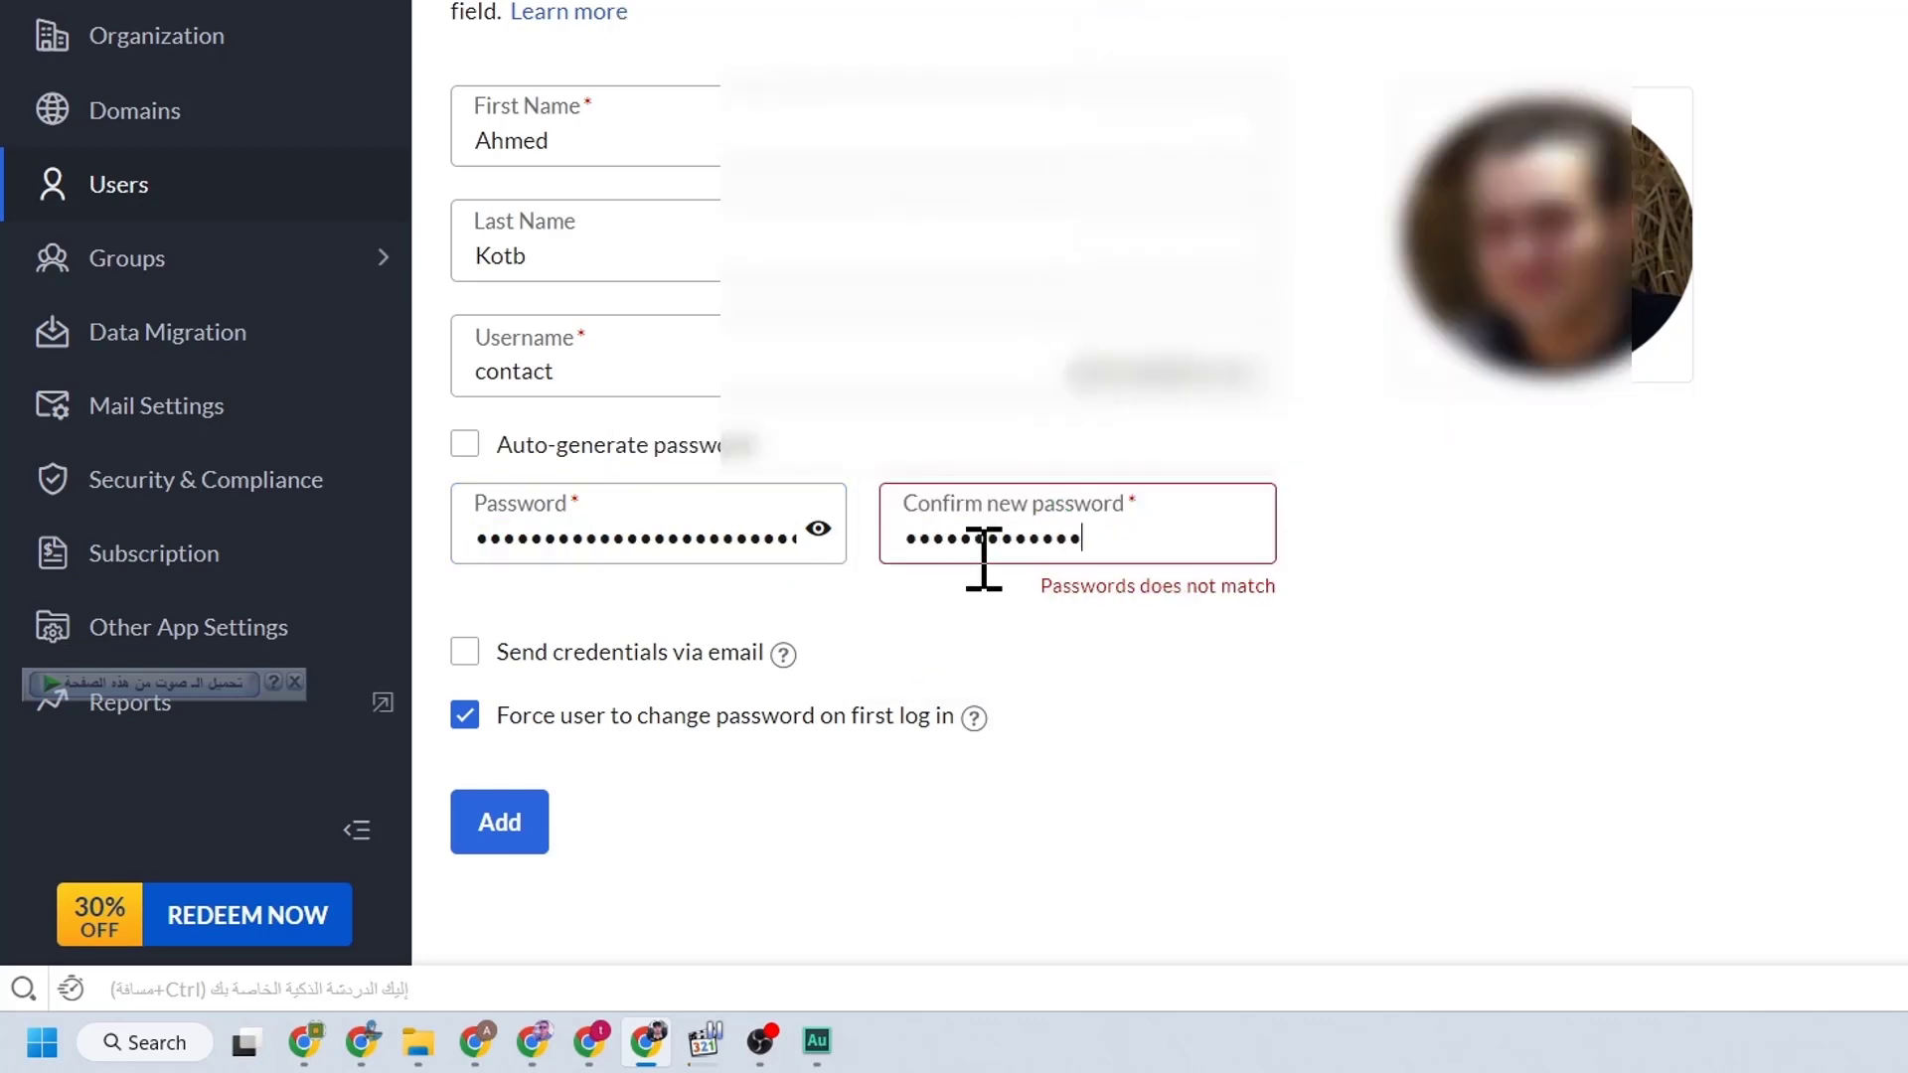
text(**)
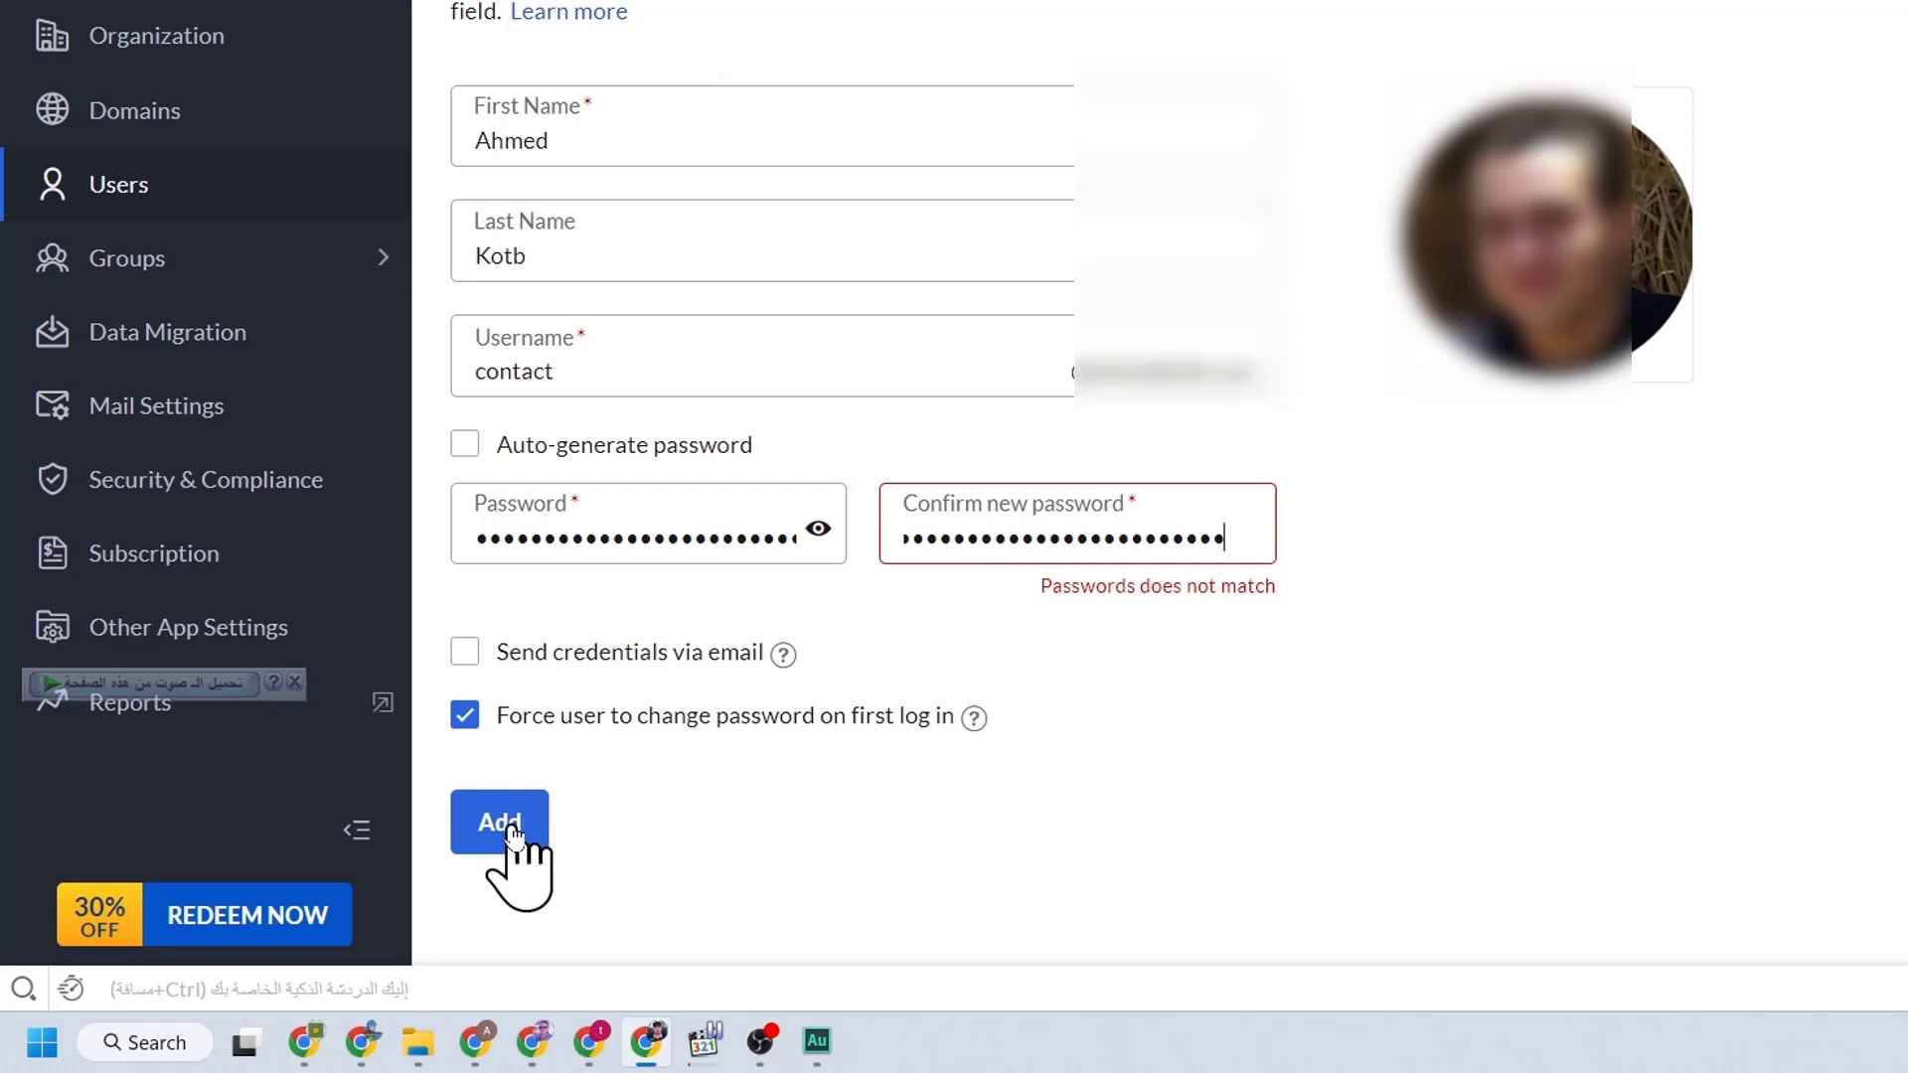
click(512, 832)
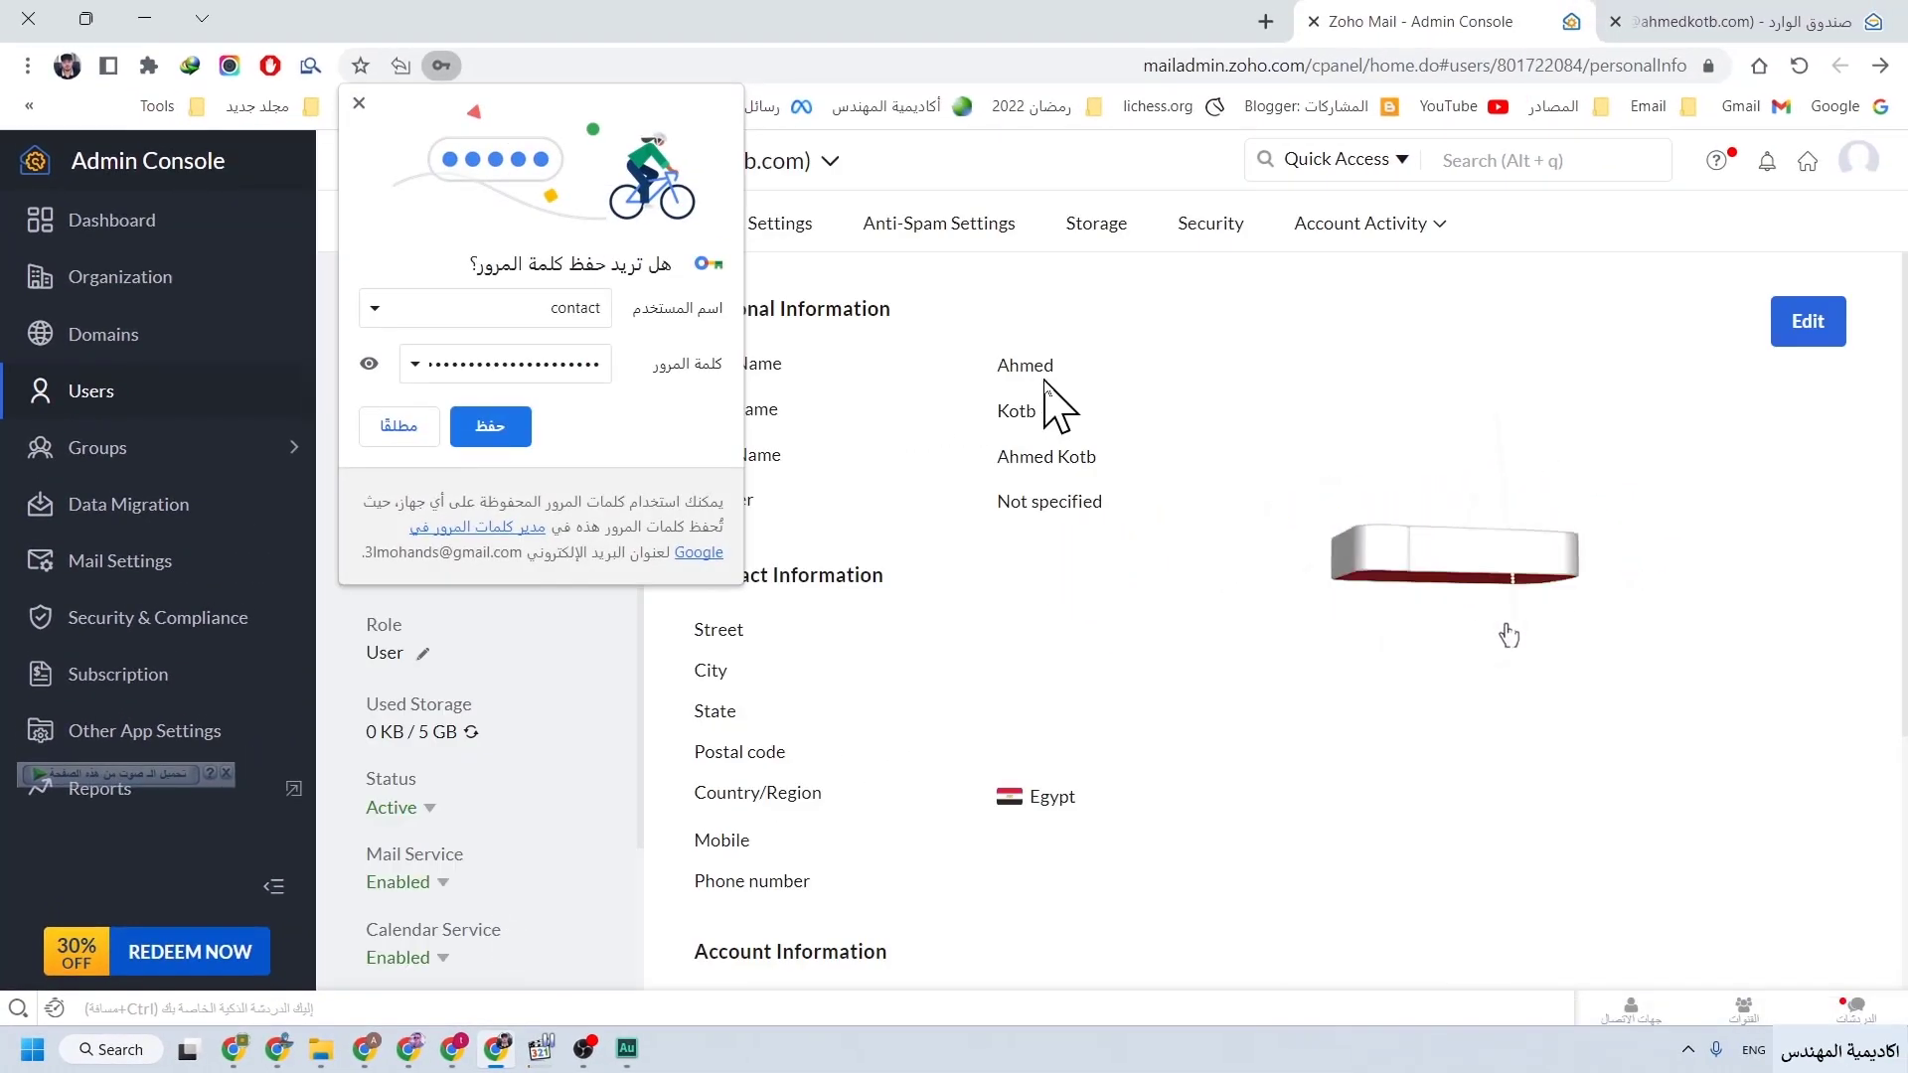
Save the user's login in Chrome, copy the admin site address, and open an incognito window
click(491, 429)
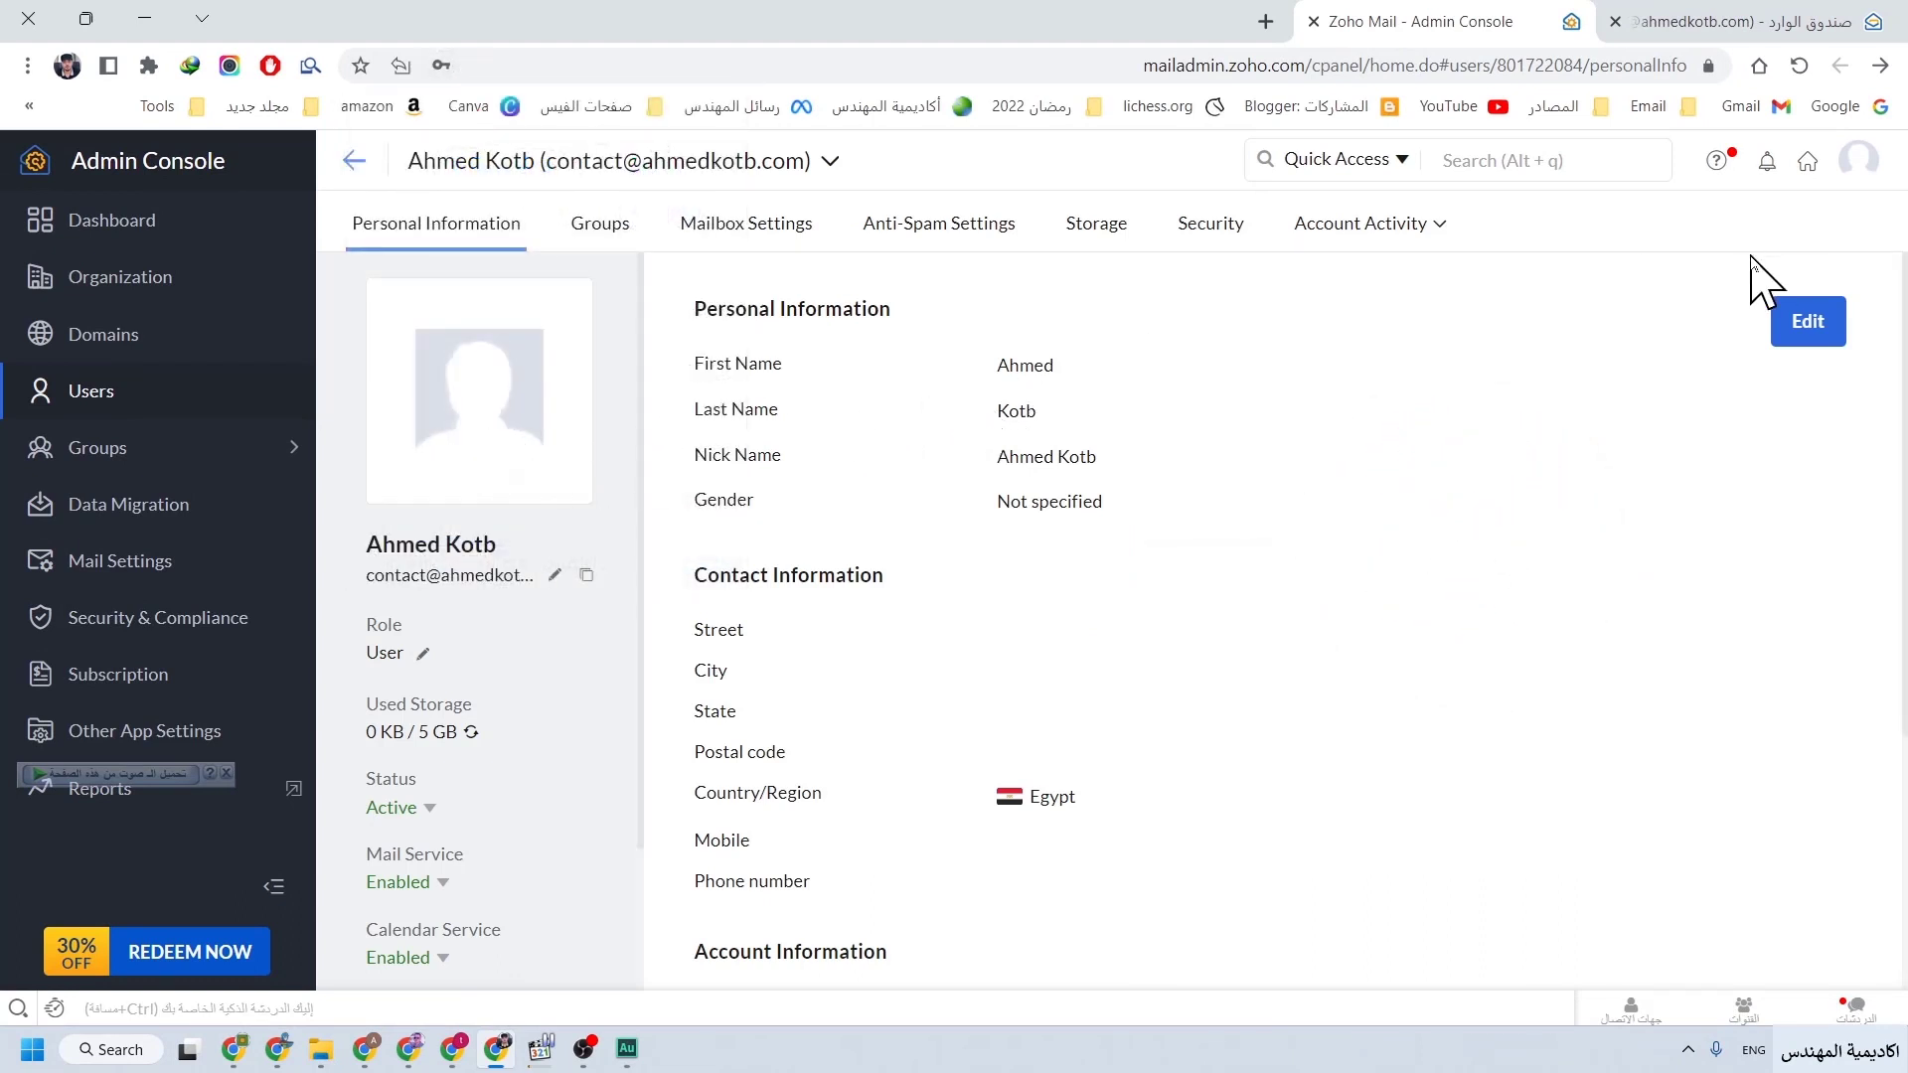
drag(1094, 67, 1278, 67)
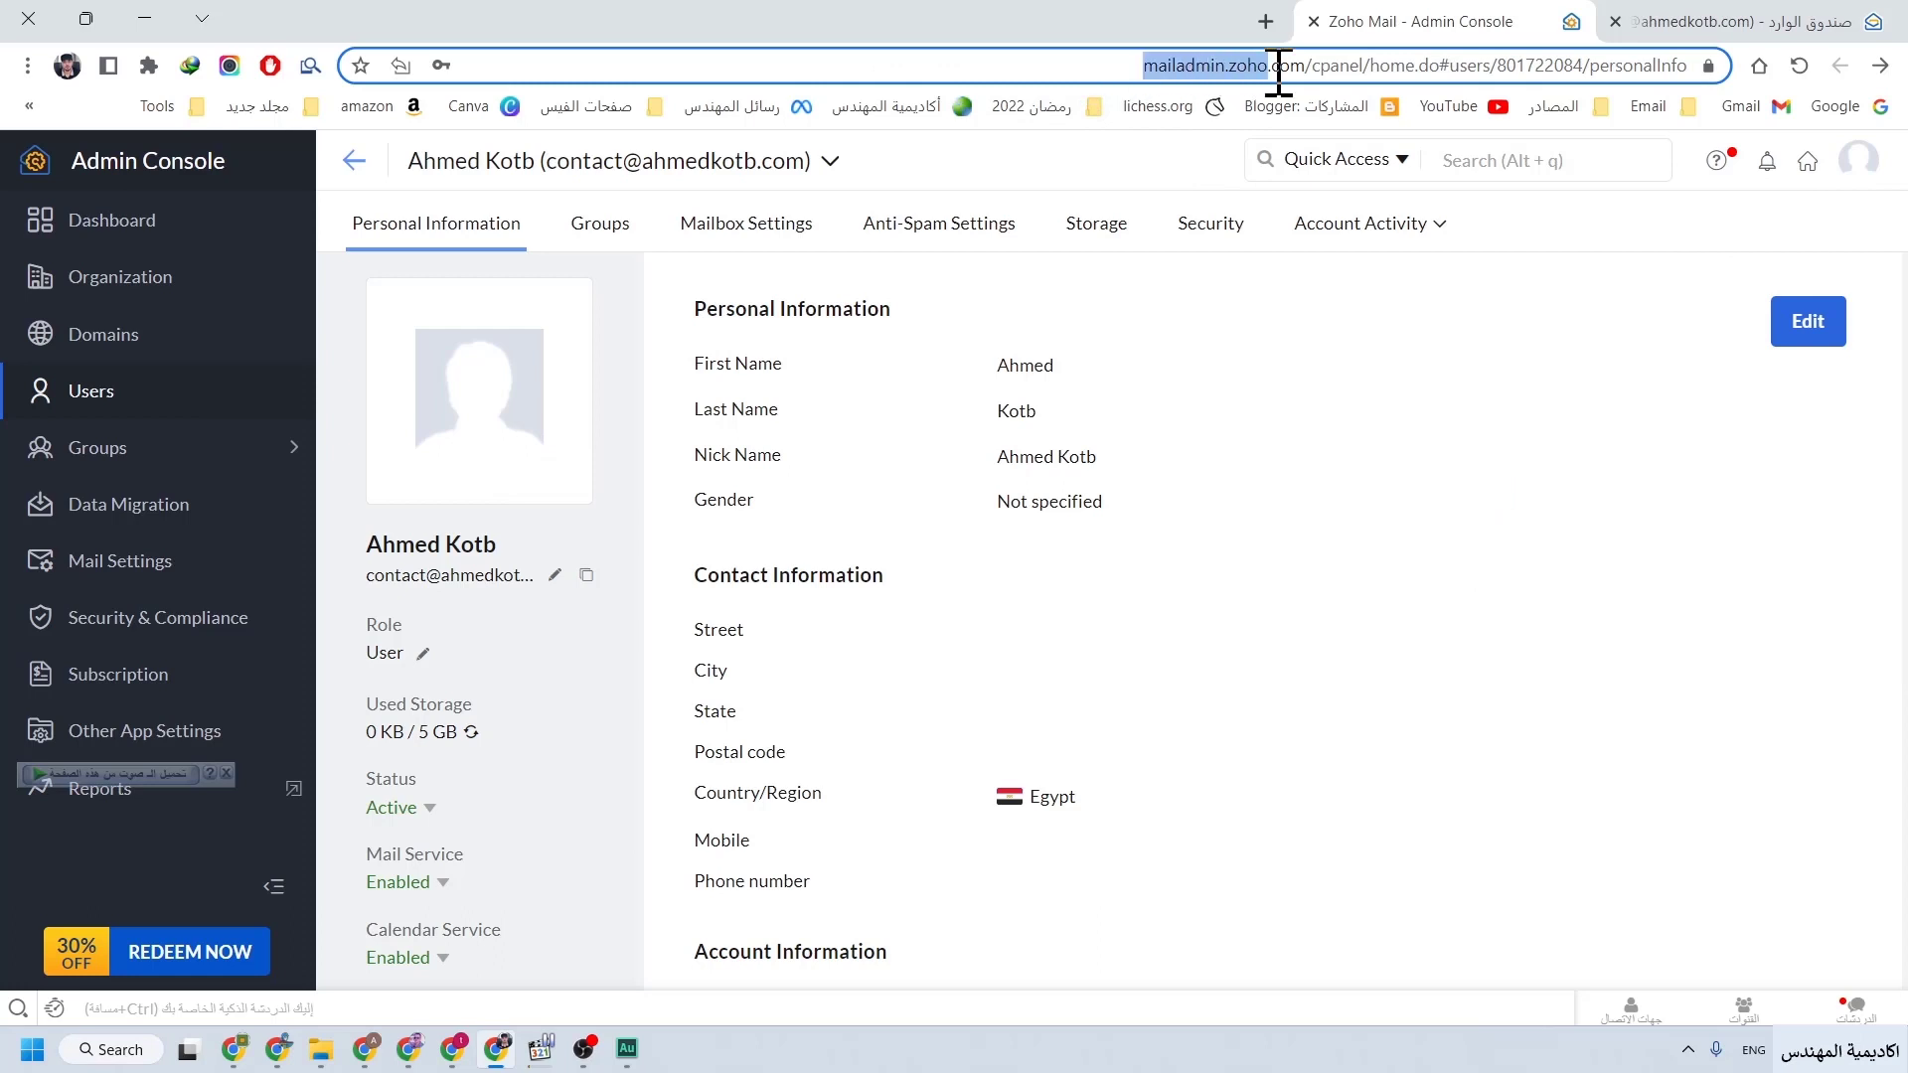
right_click(1286, 67)
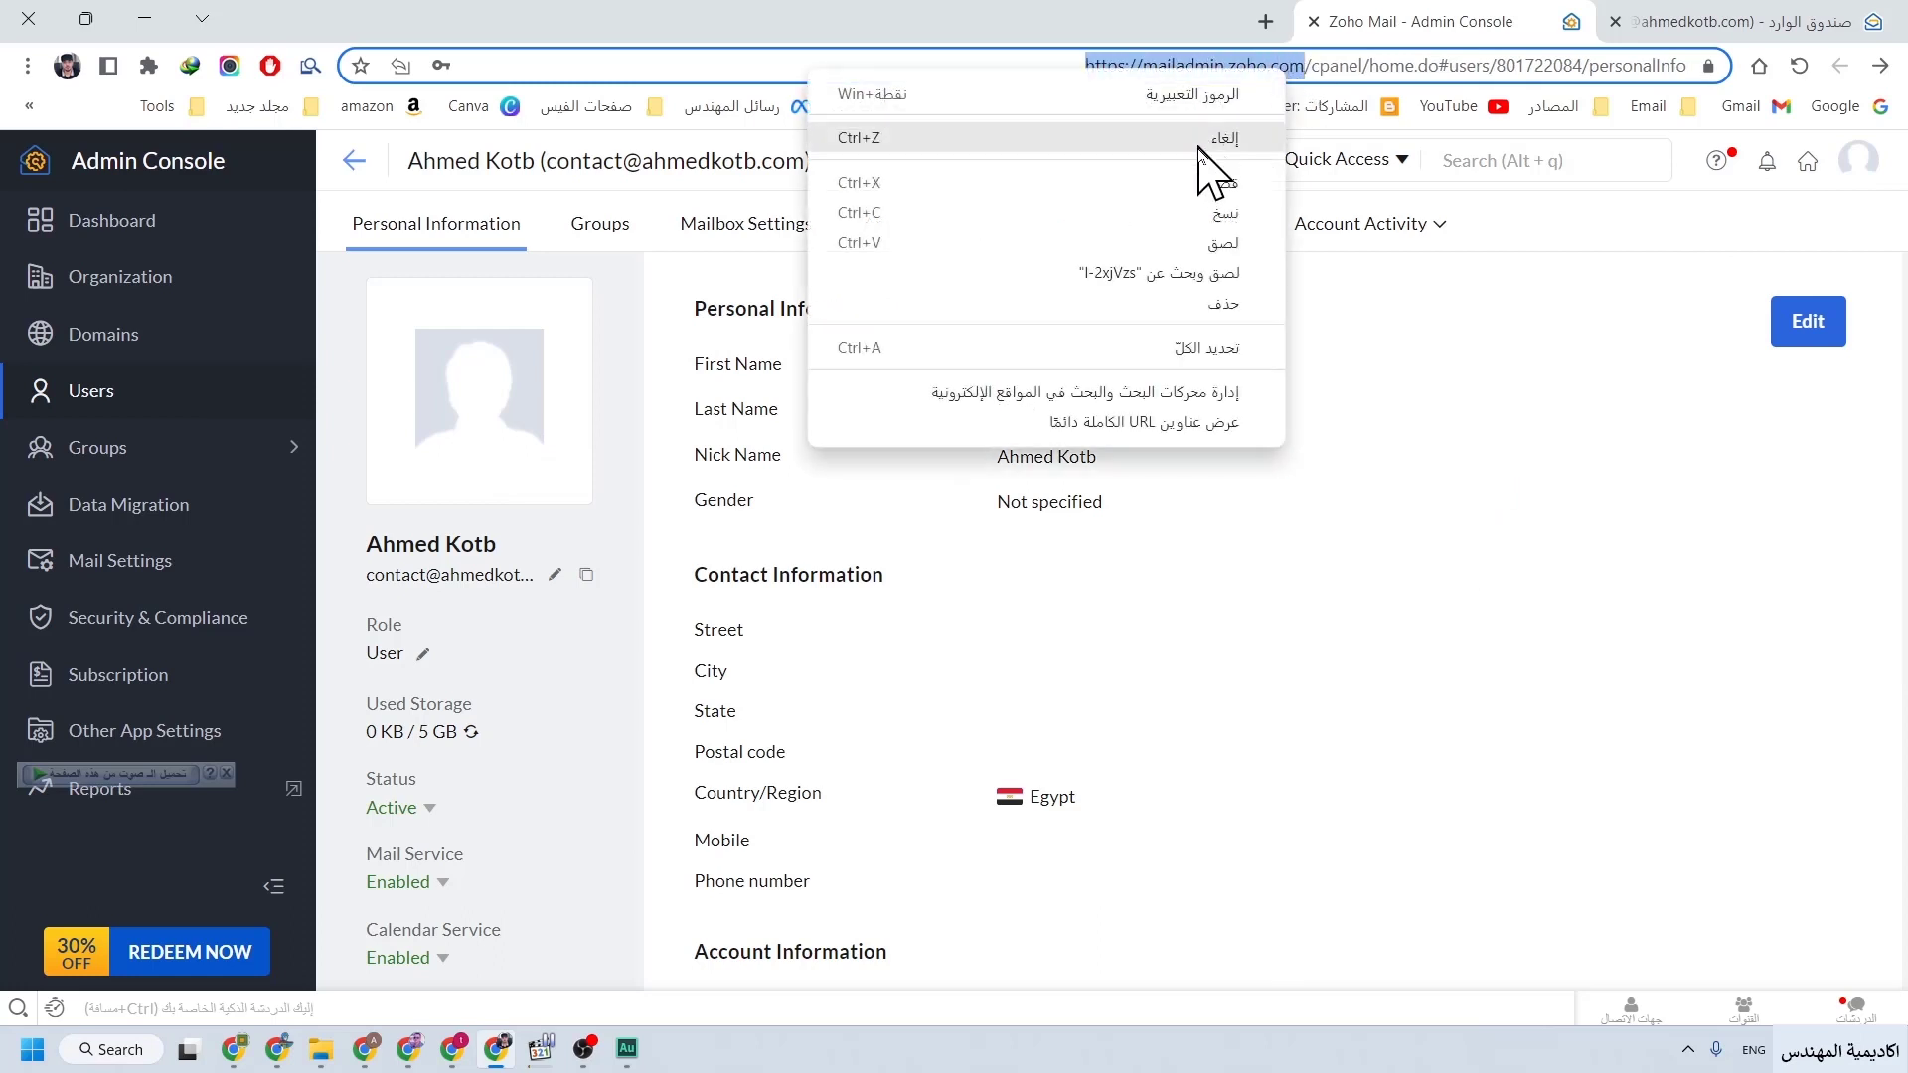
click(1319, 213)
click(28, 66)
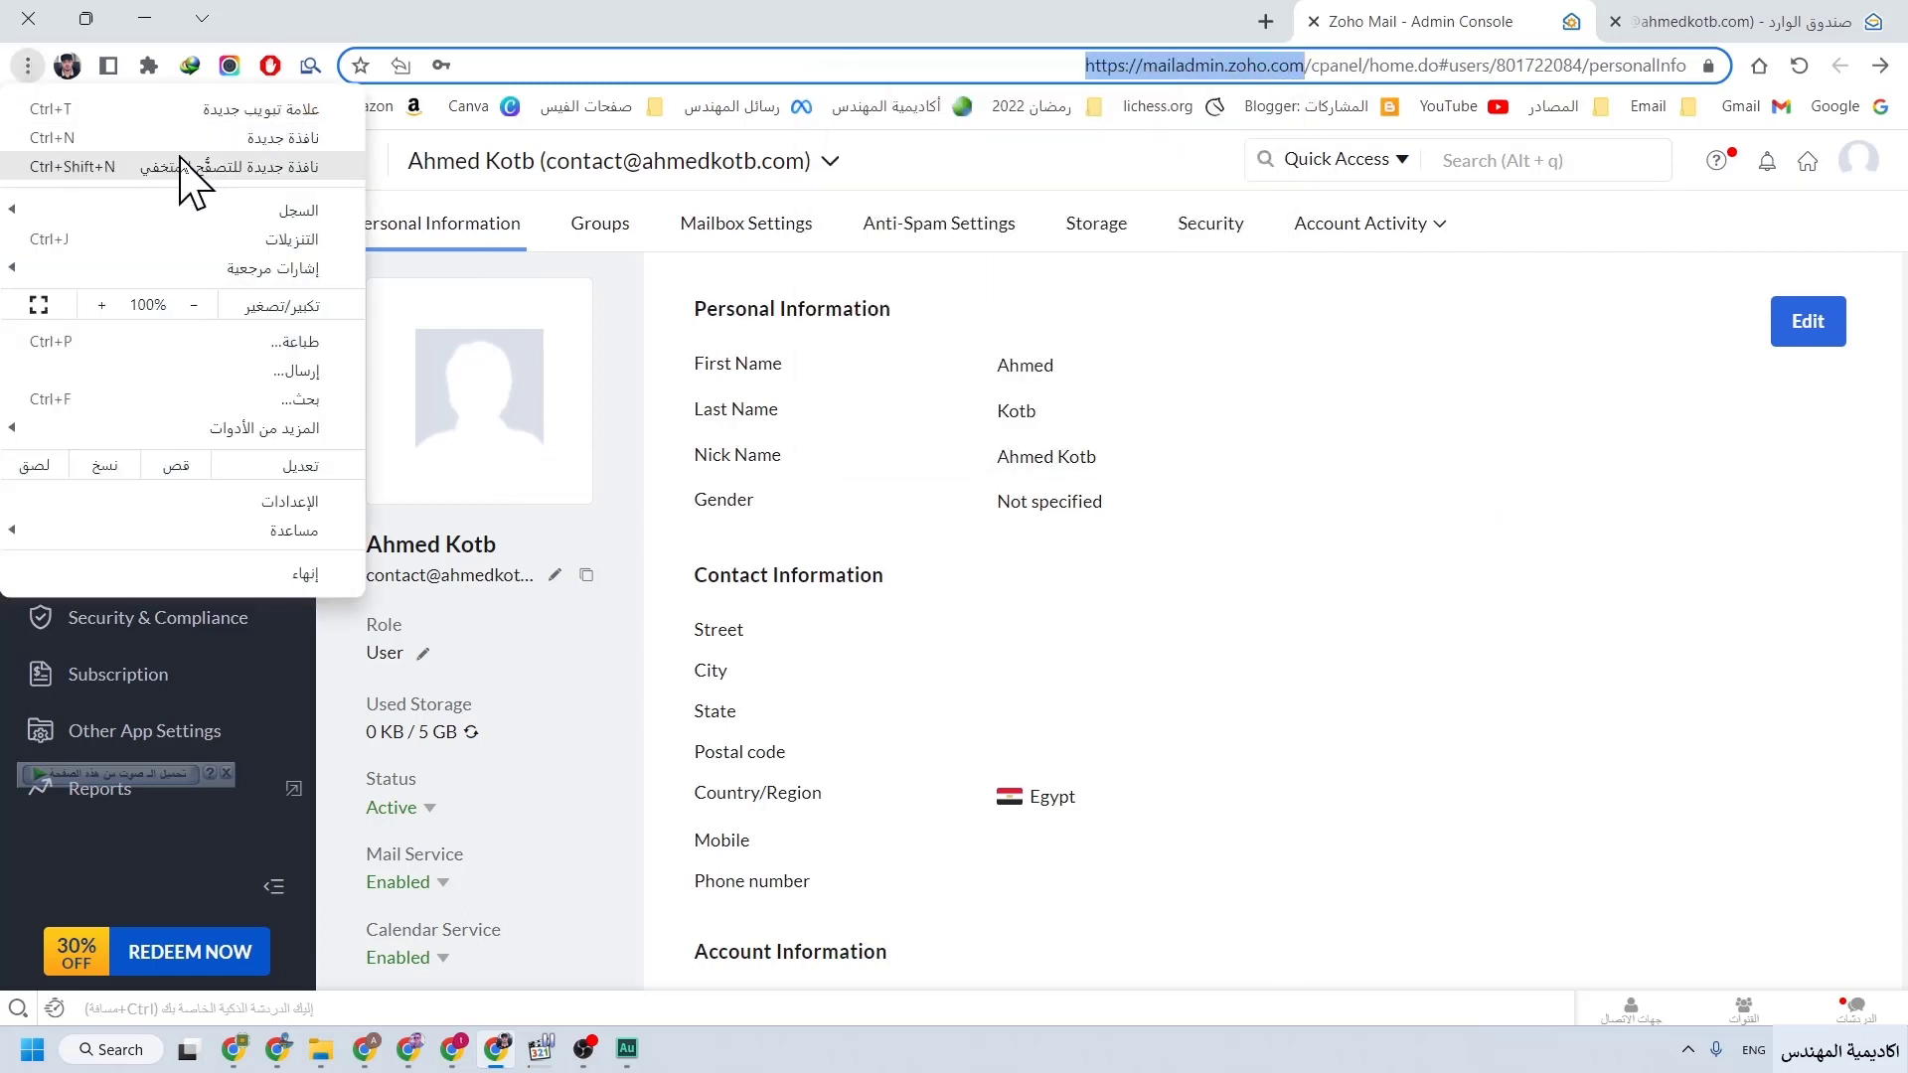
click(192, 177)
Load the copied admin address in the private window and enter the new user's e-mail and password
right_click(1583, 66)
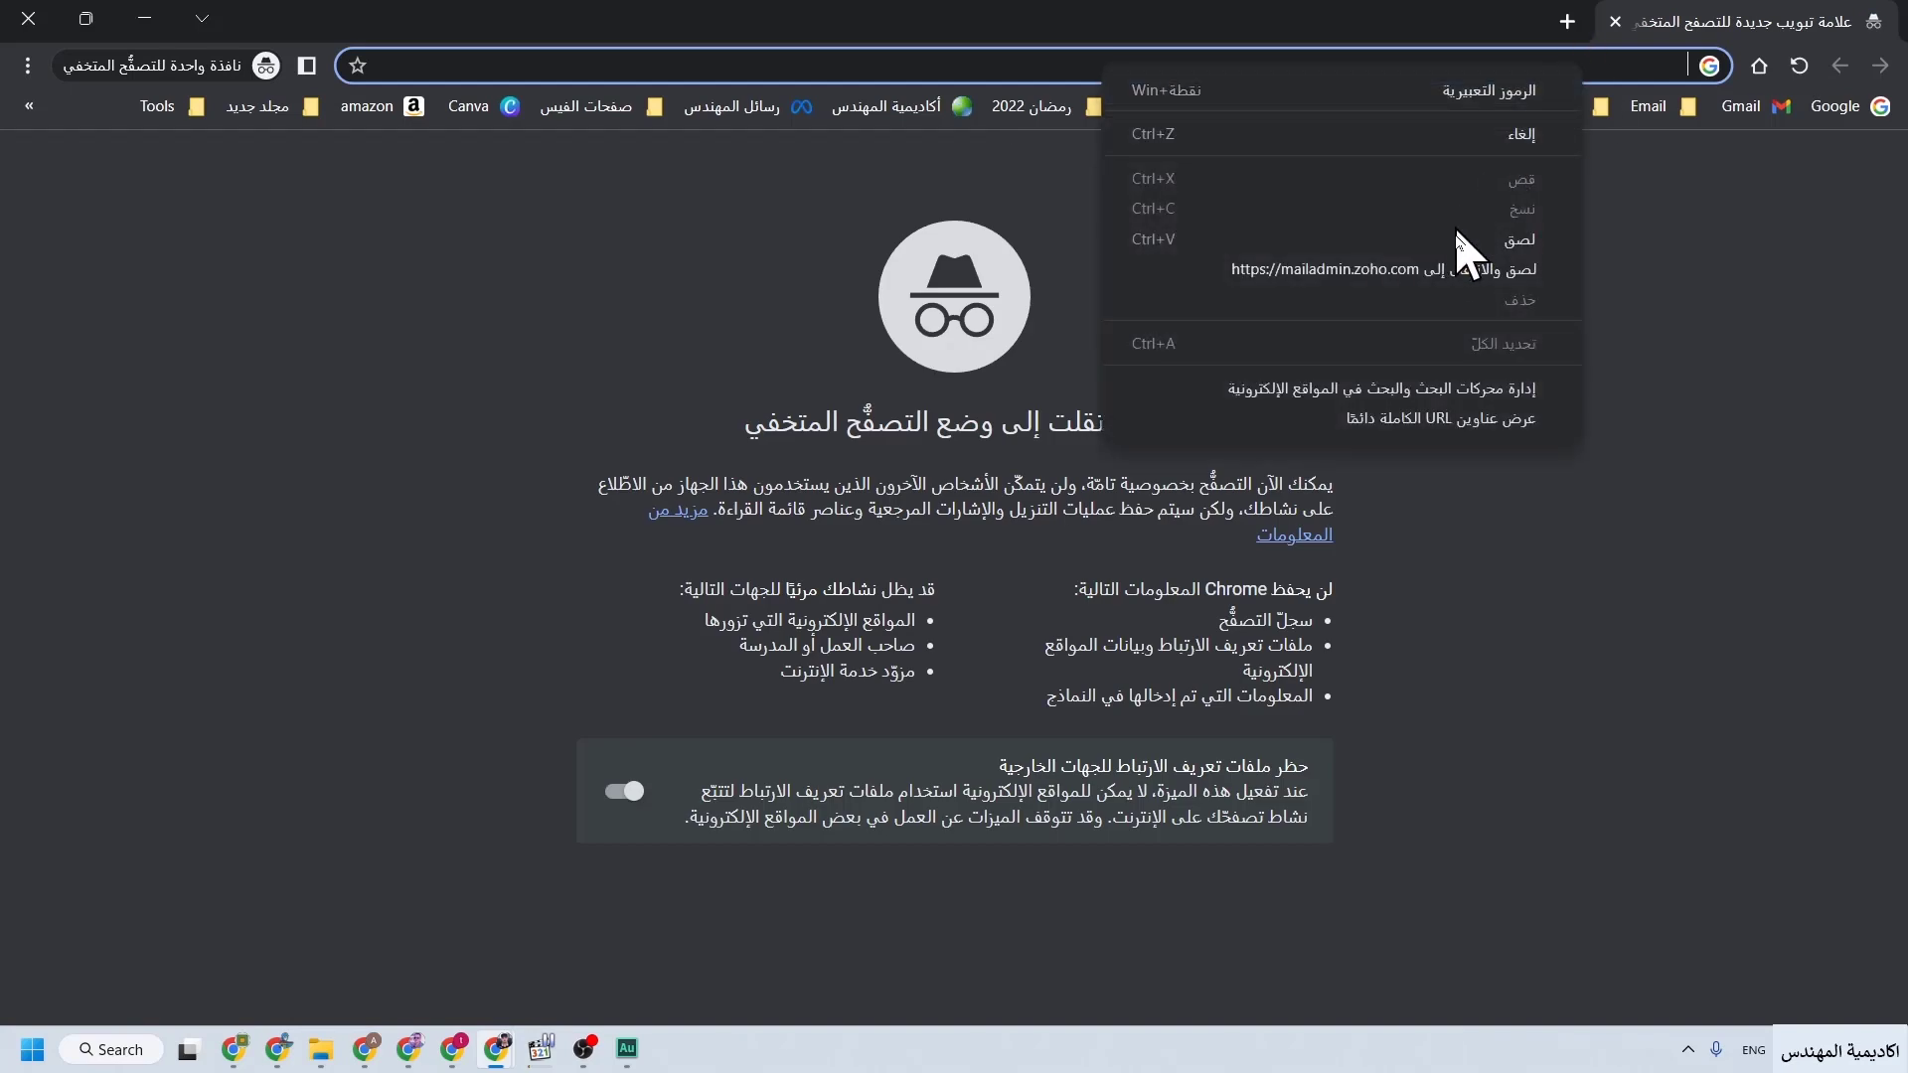
click(1464, 269)
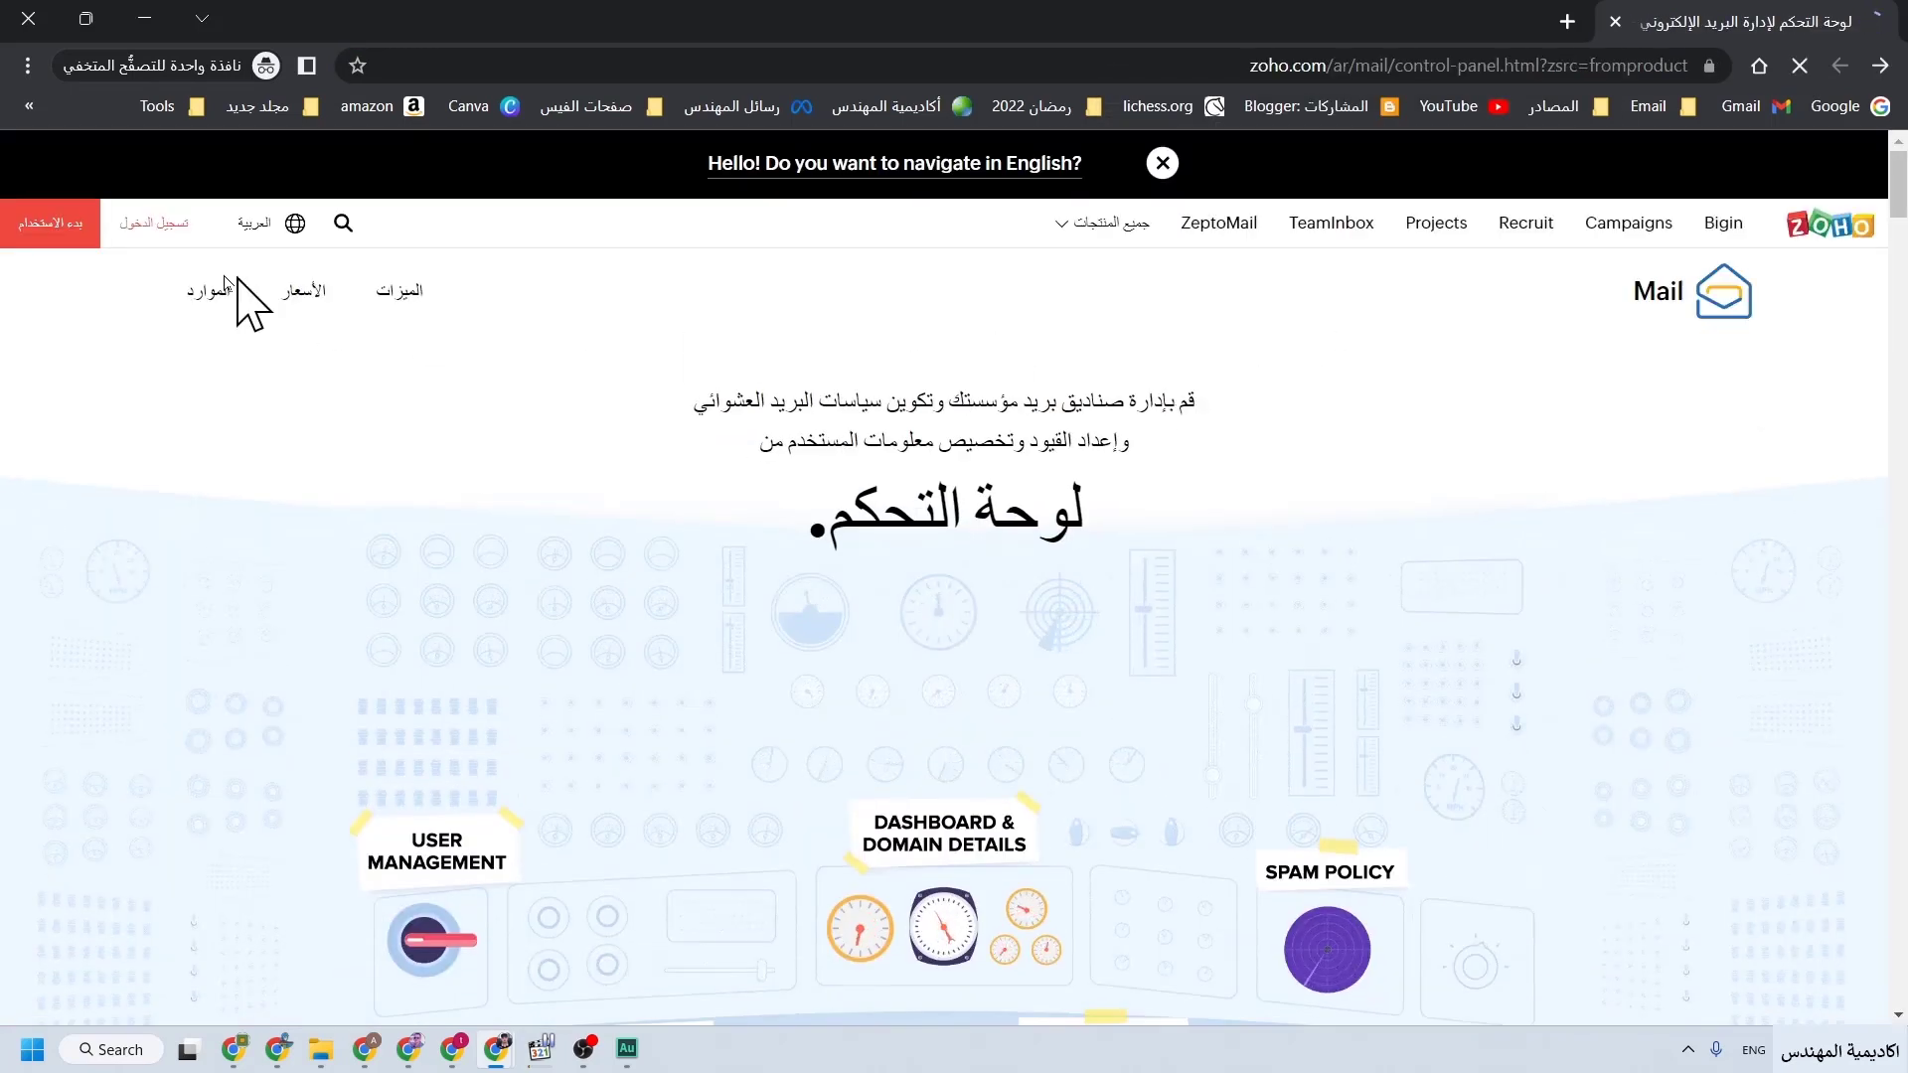
click(160, 229)
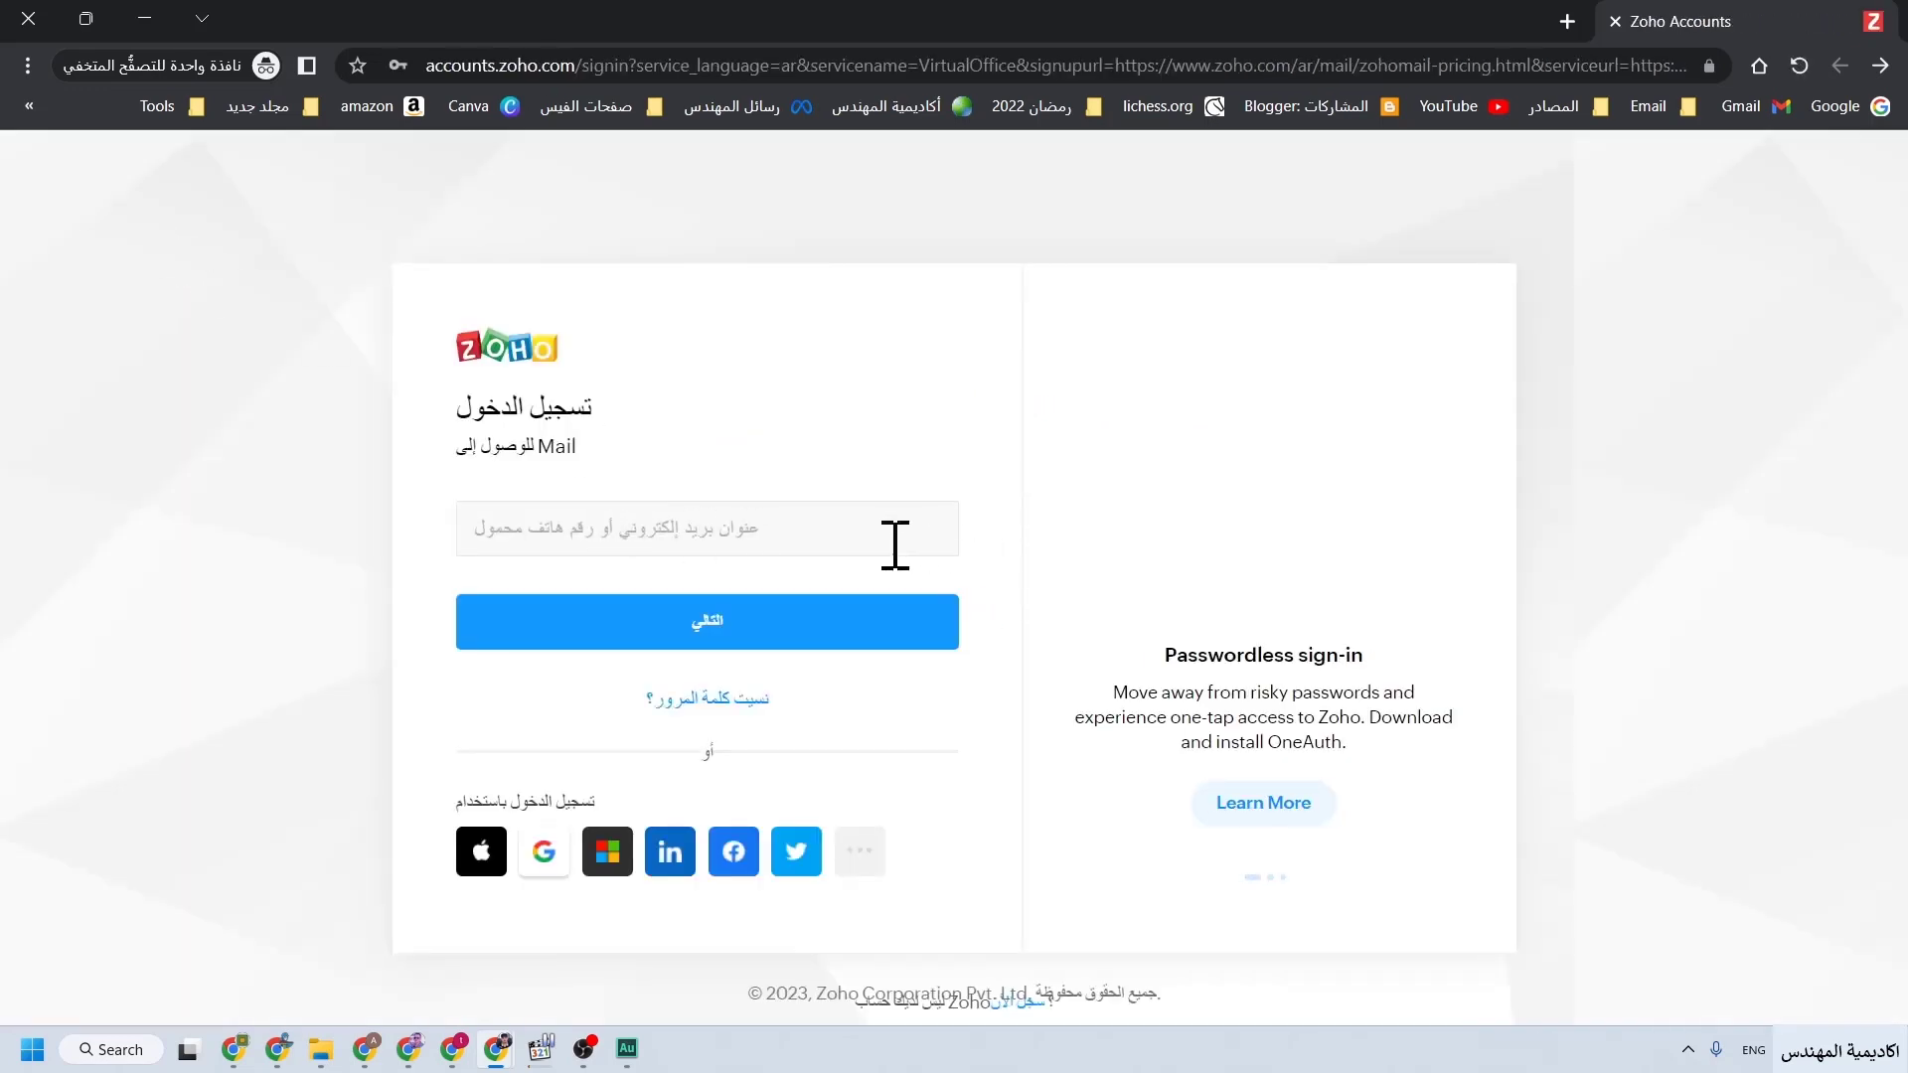
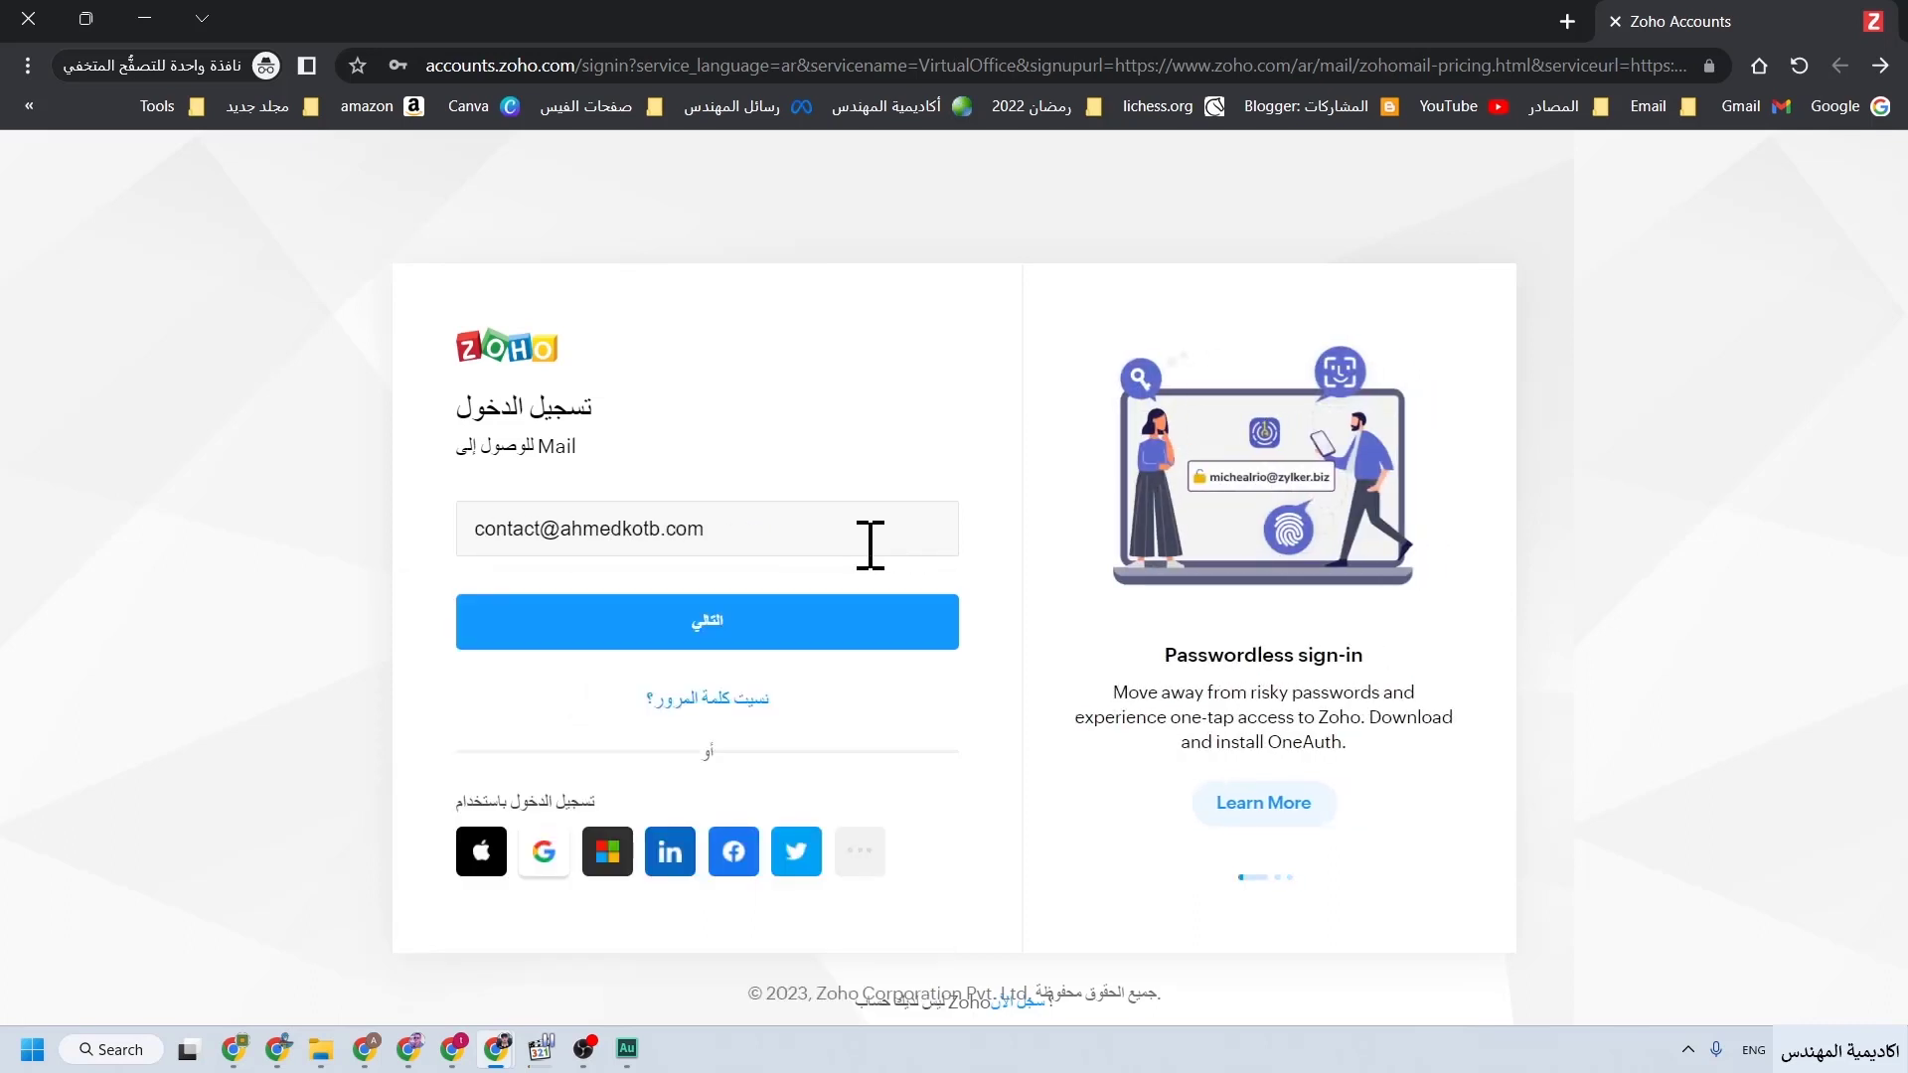
click(752, 616)
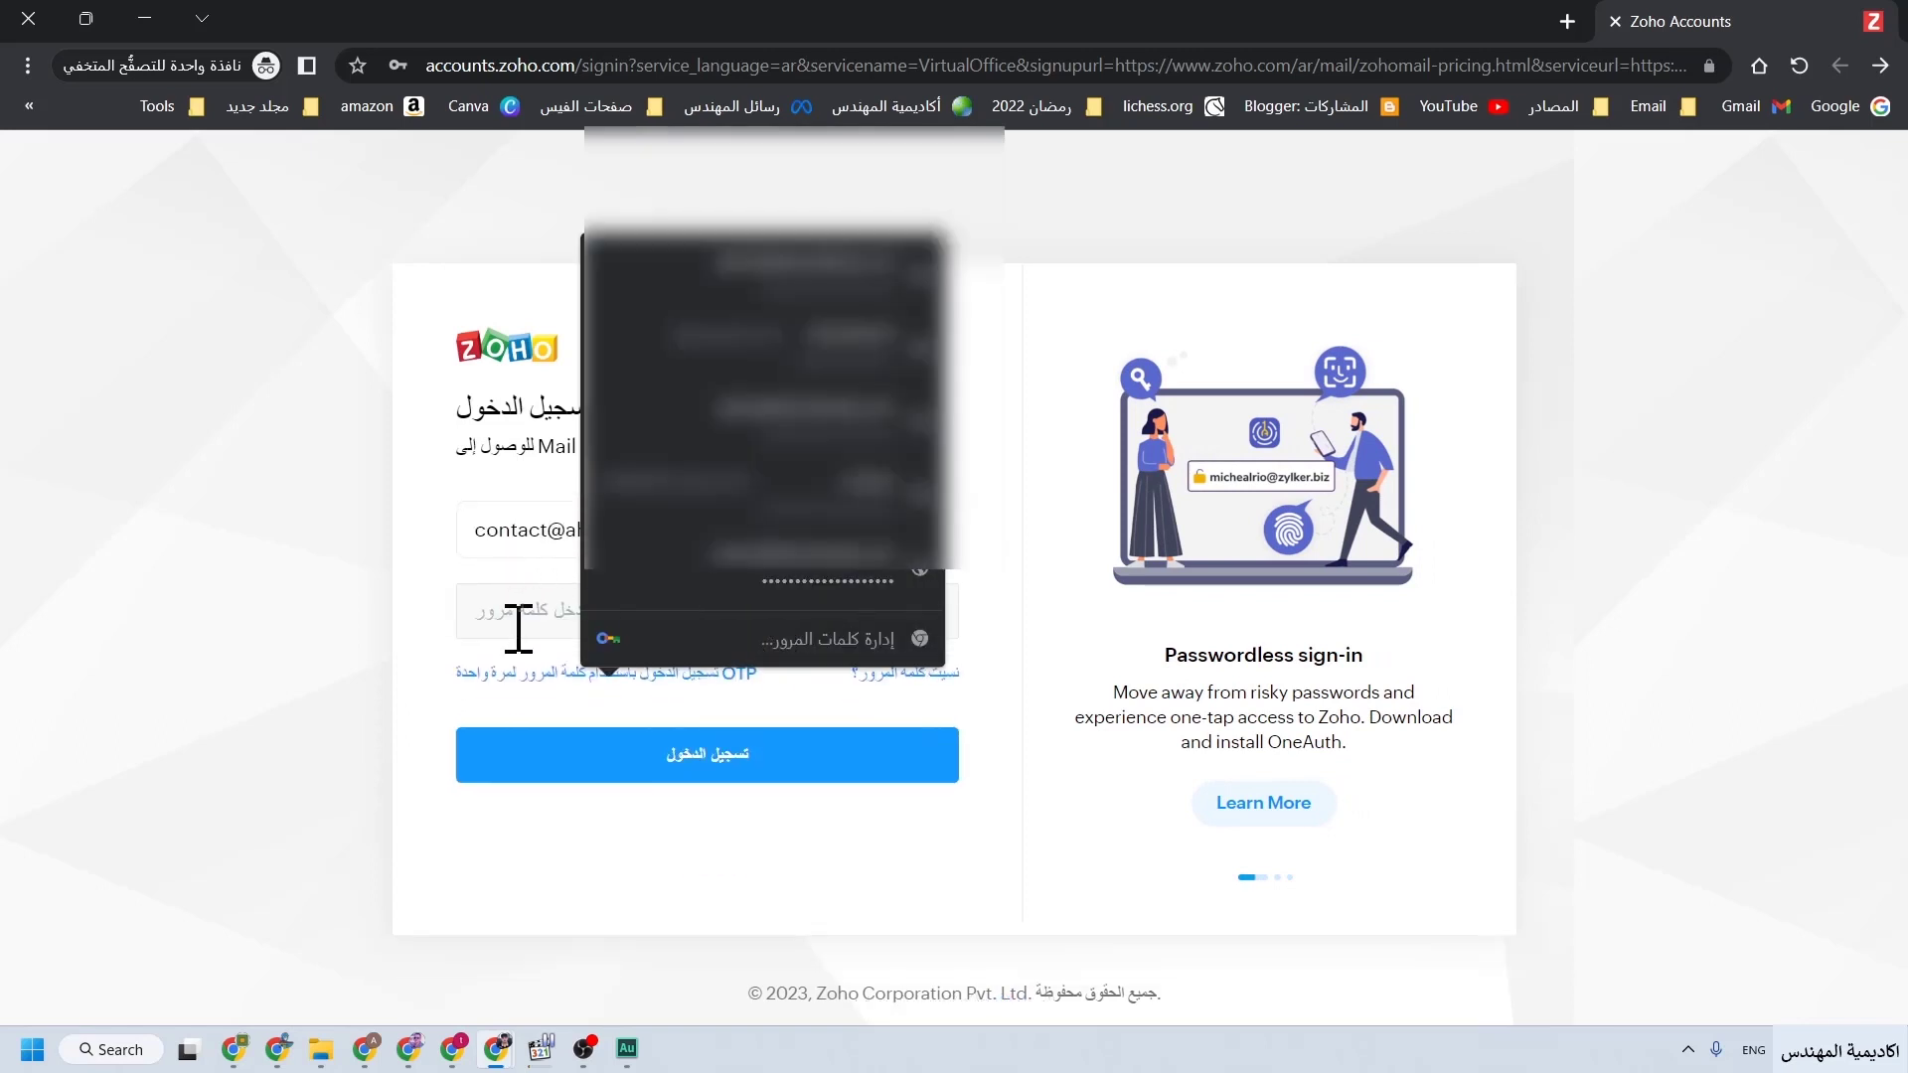
text(••••••••••••••••••••••••)
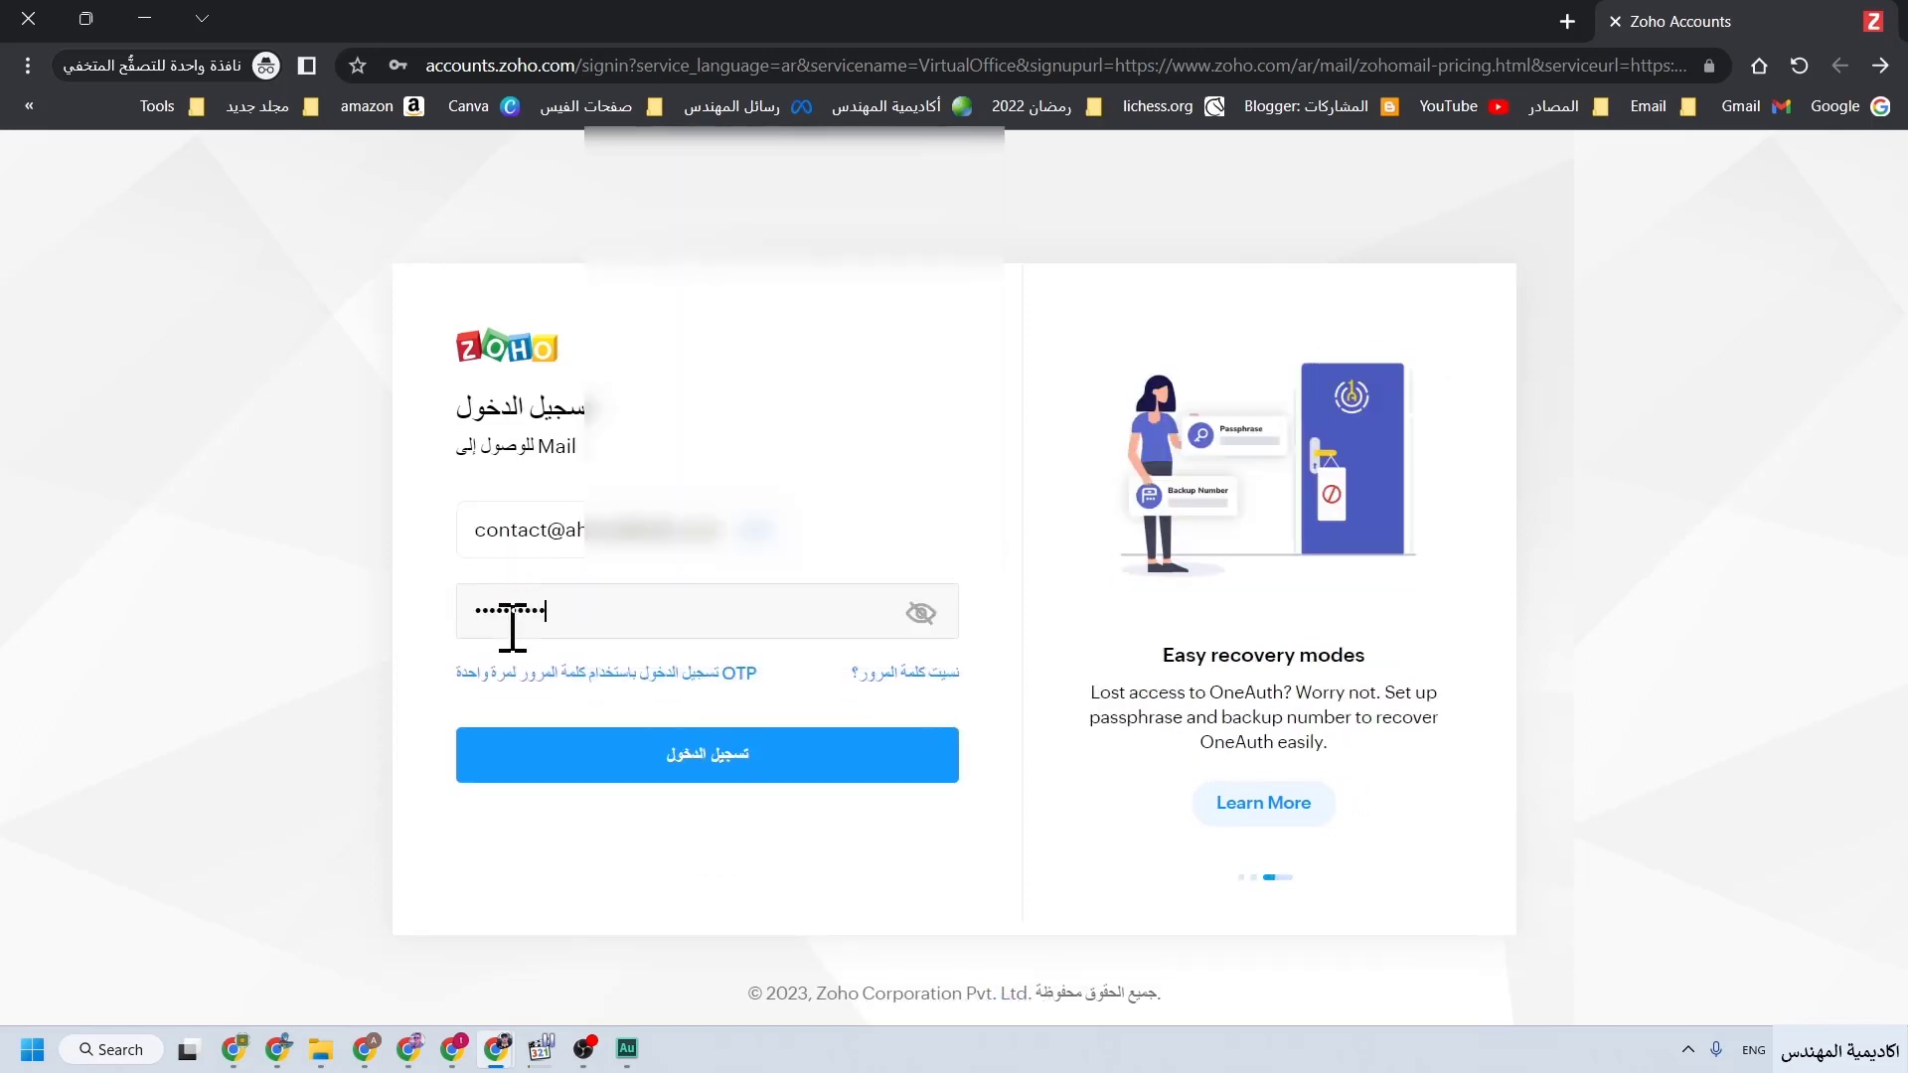
Sign in and, on the expired-password page, set and confirm a new password for the user
click(711, 755)
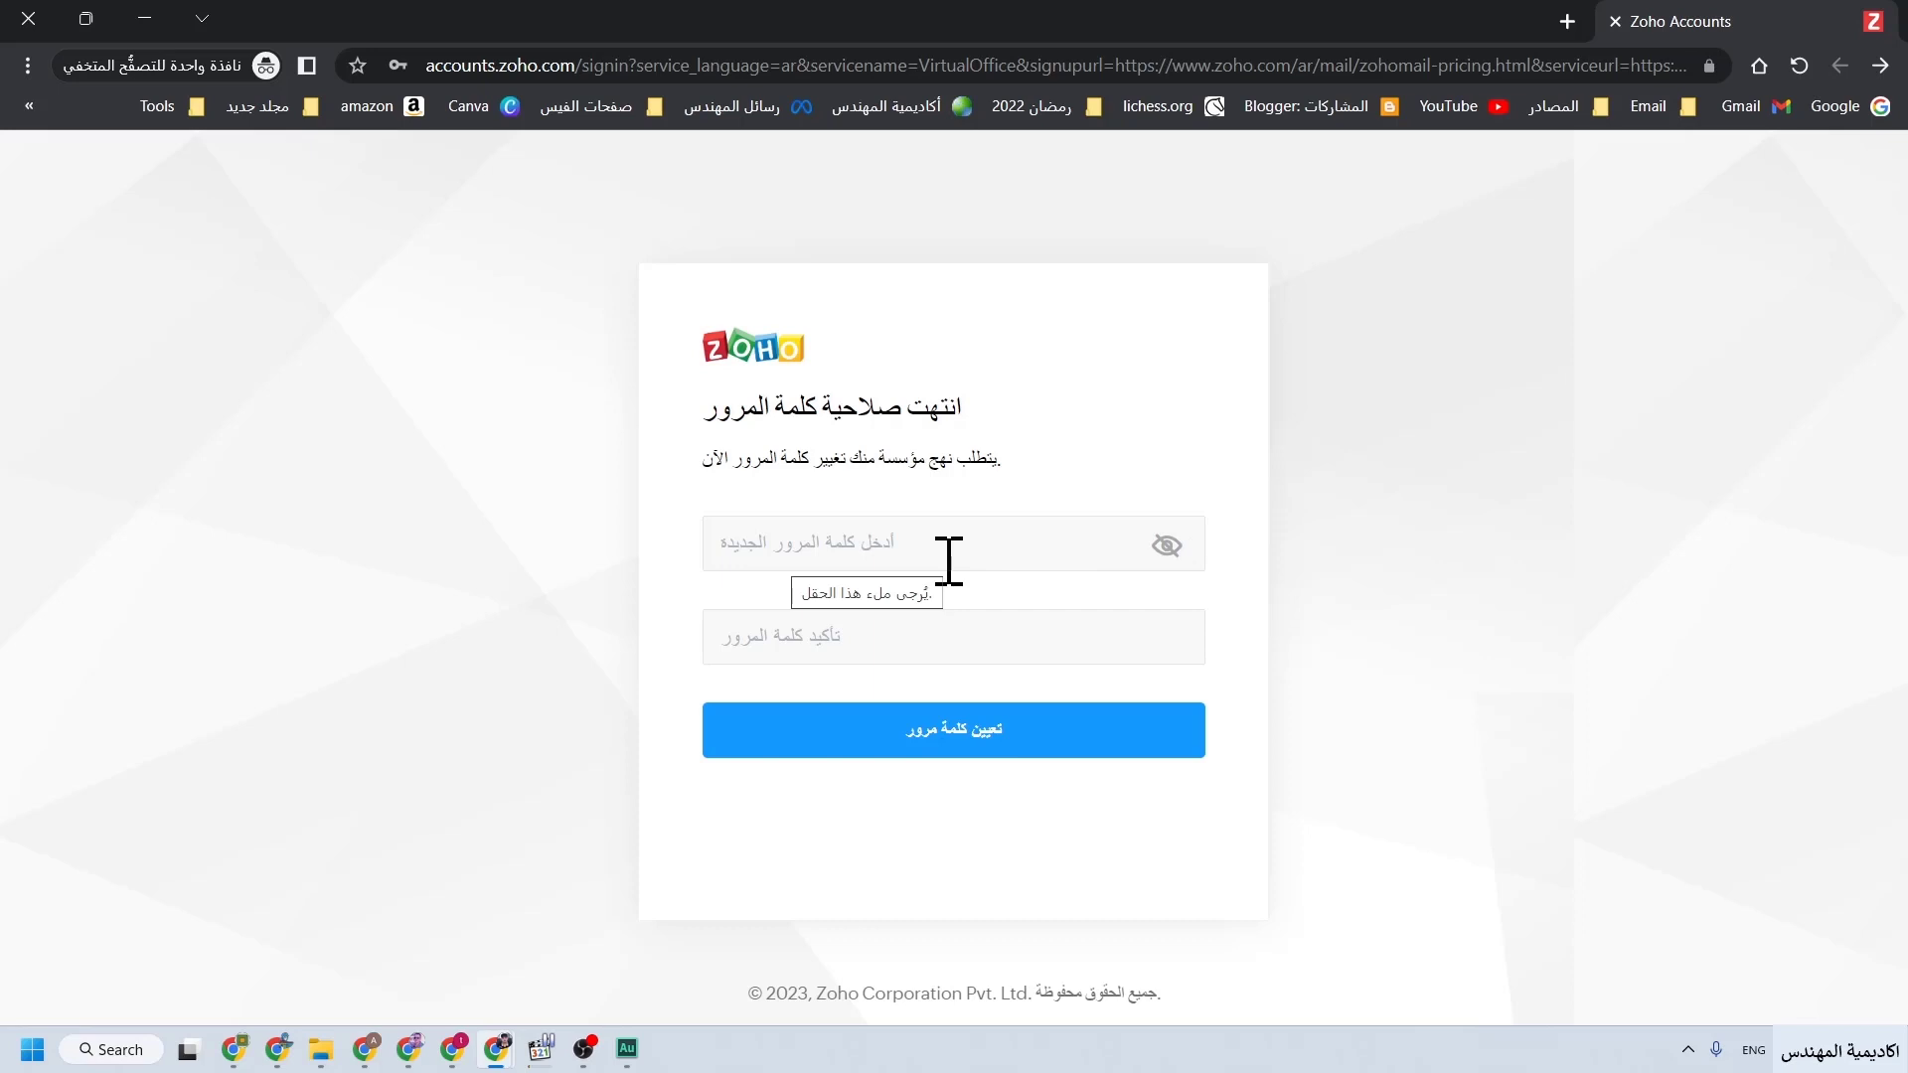
click(949, 562)
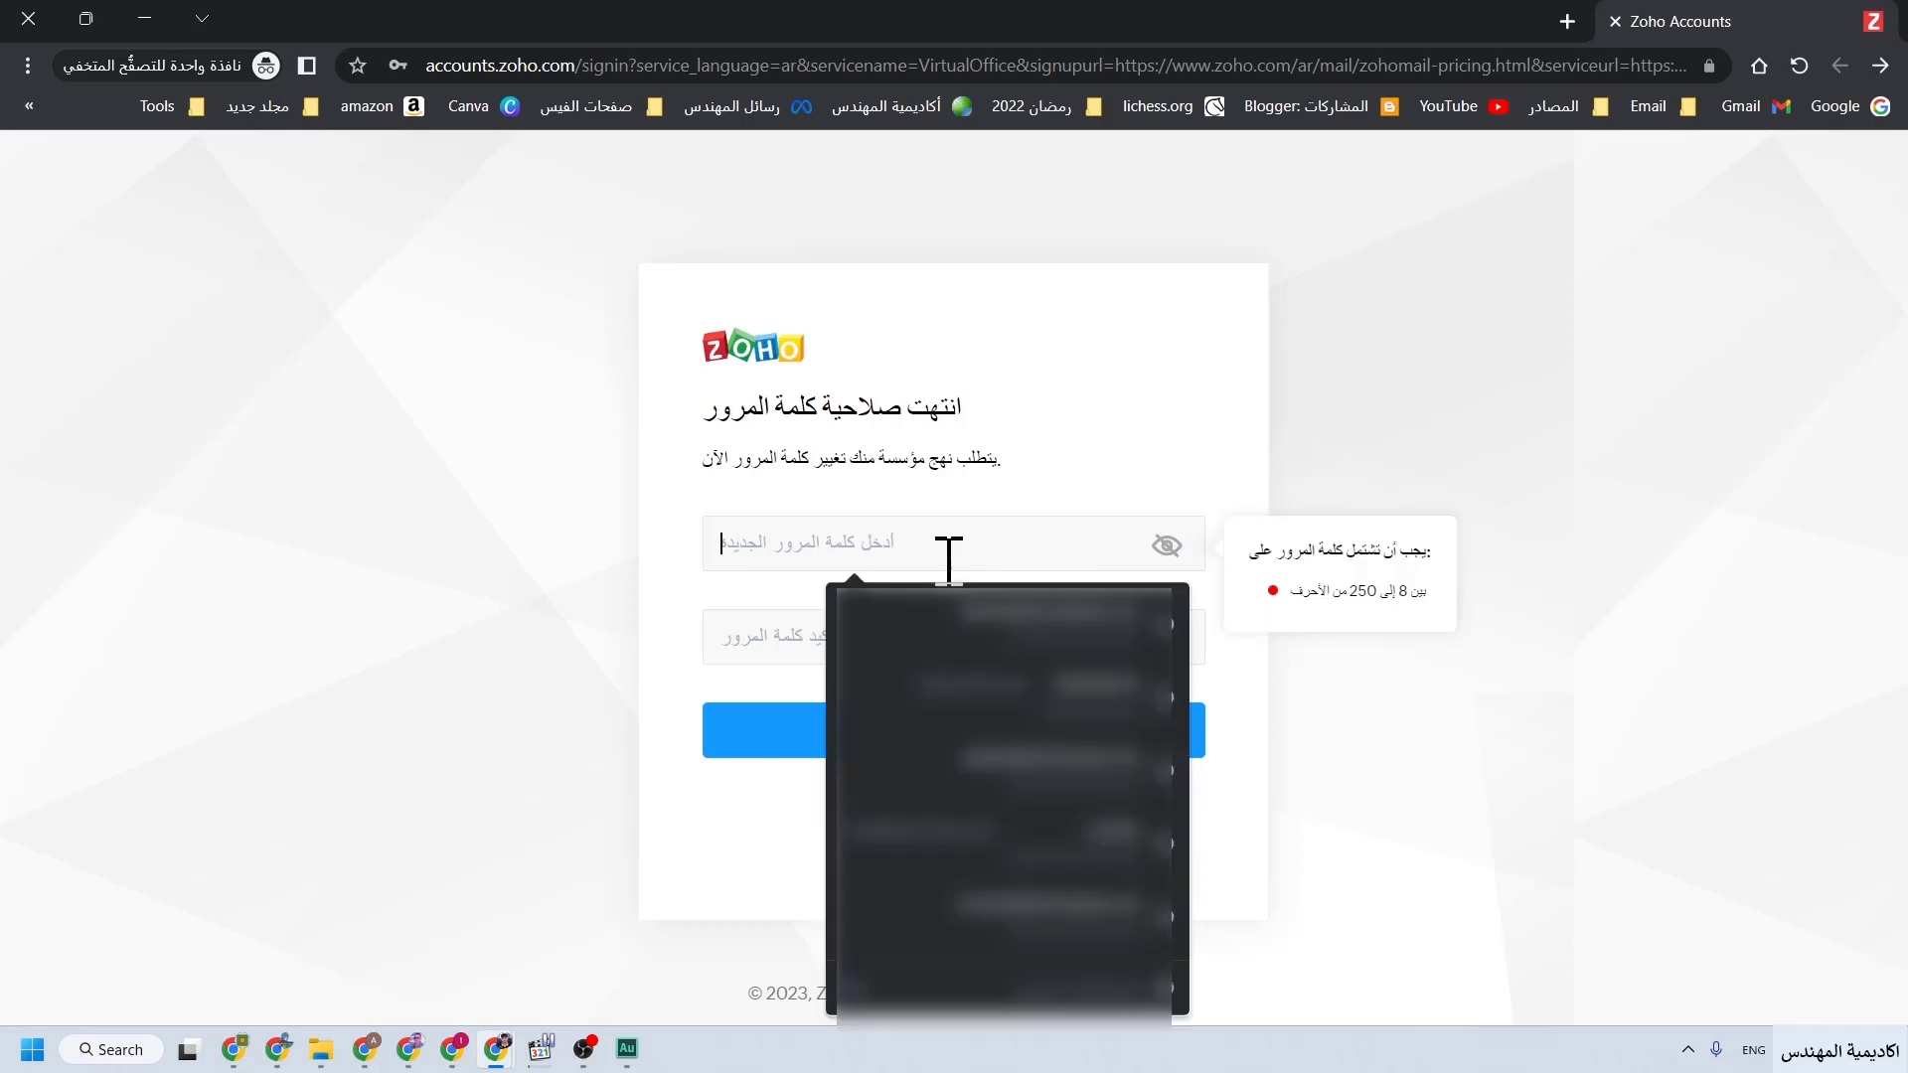
text(••••••••••••••••••••••••)
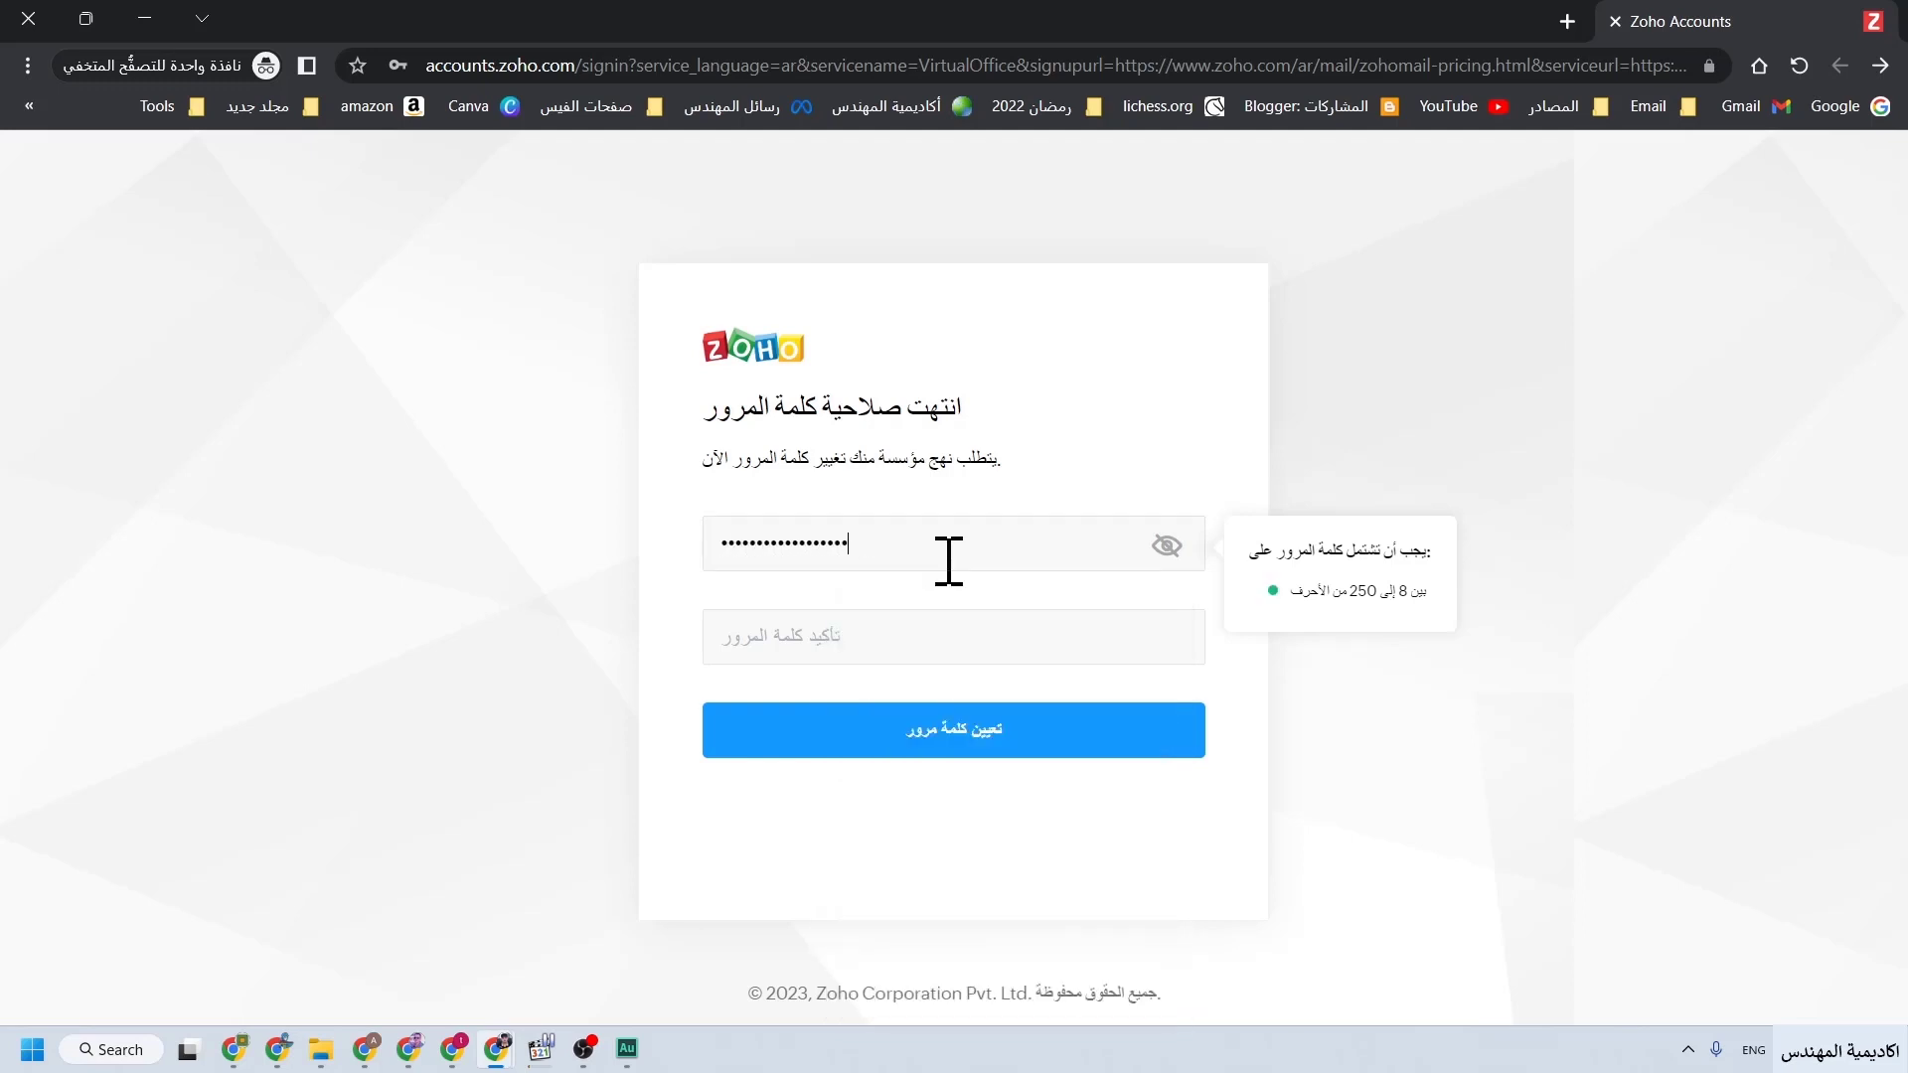
key(Tab)
text(••••••••)
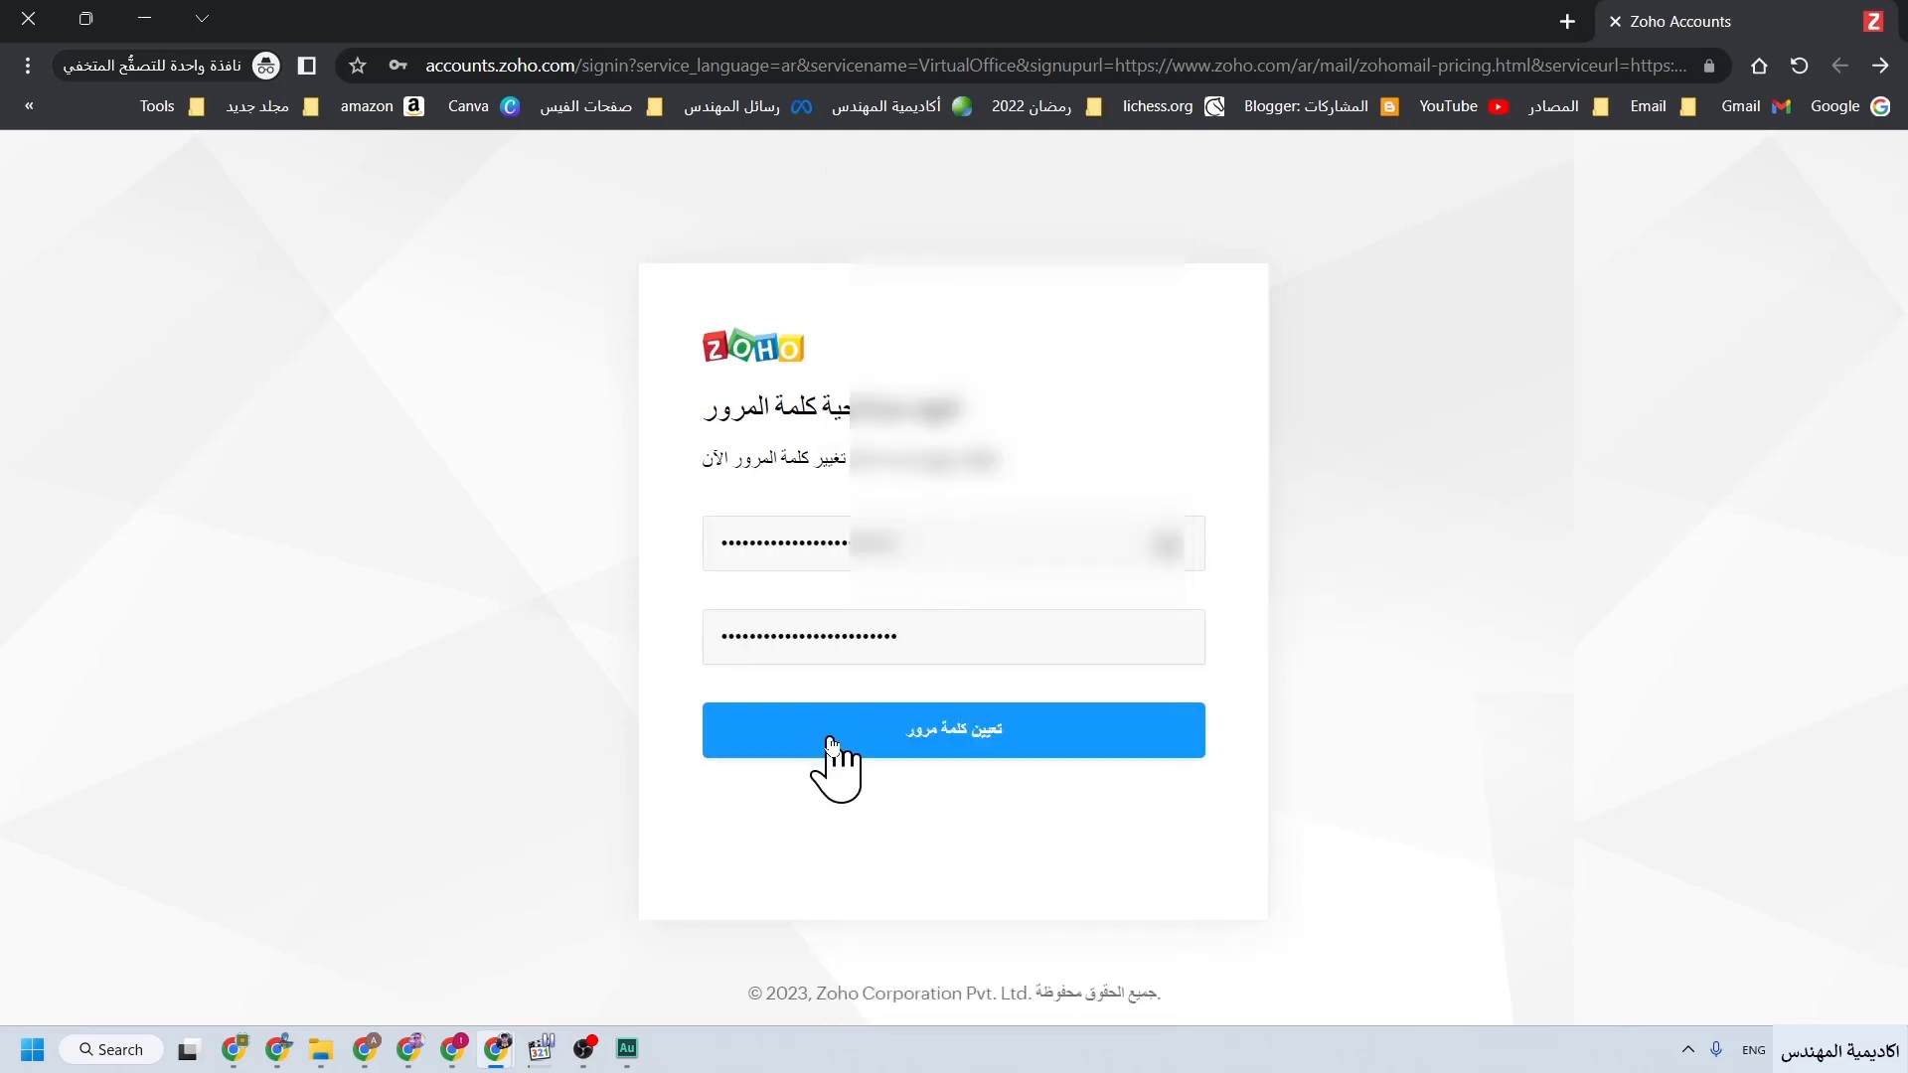
click(825, 740)
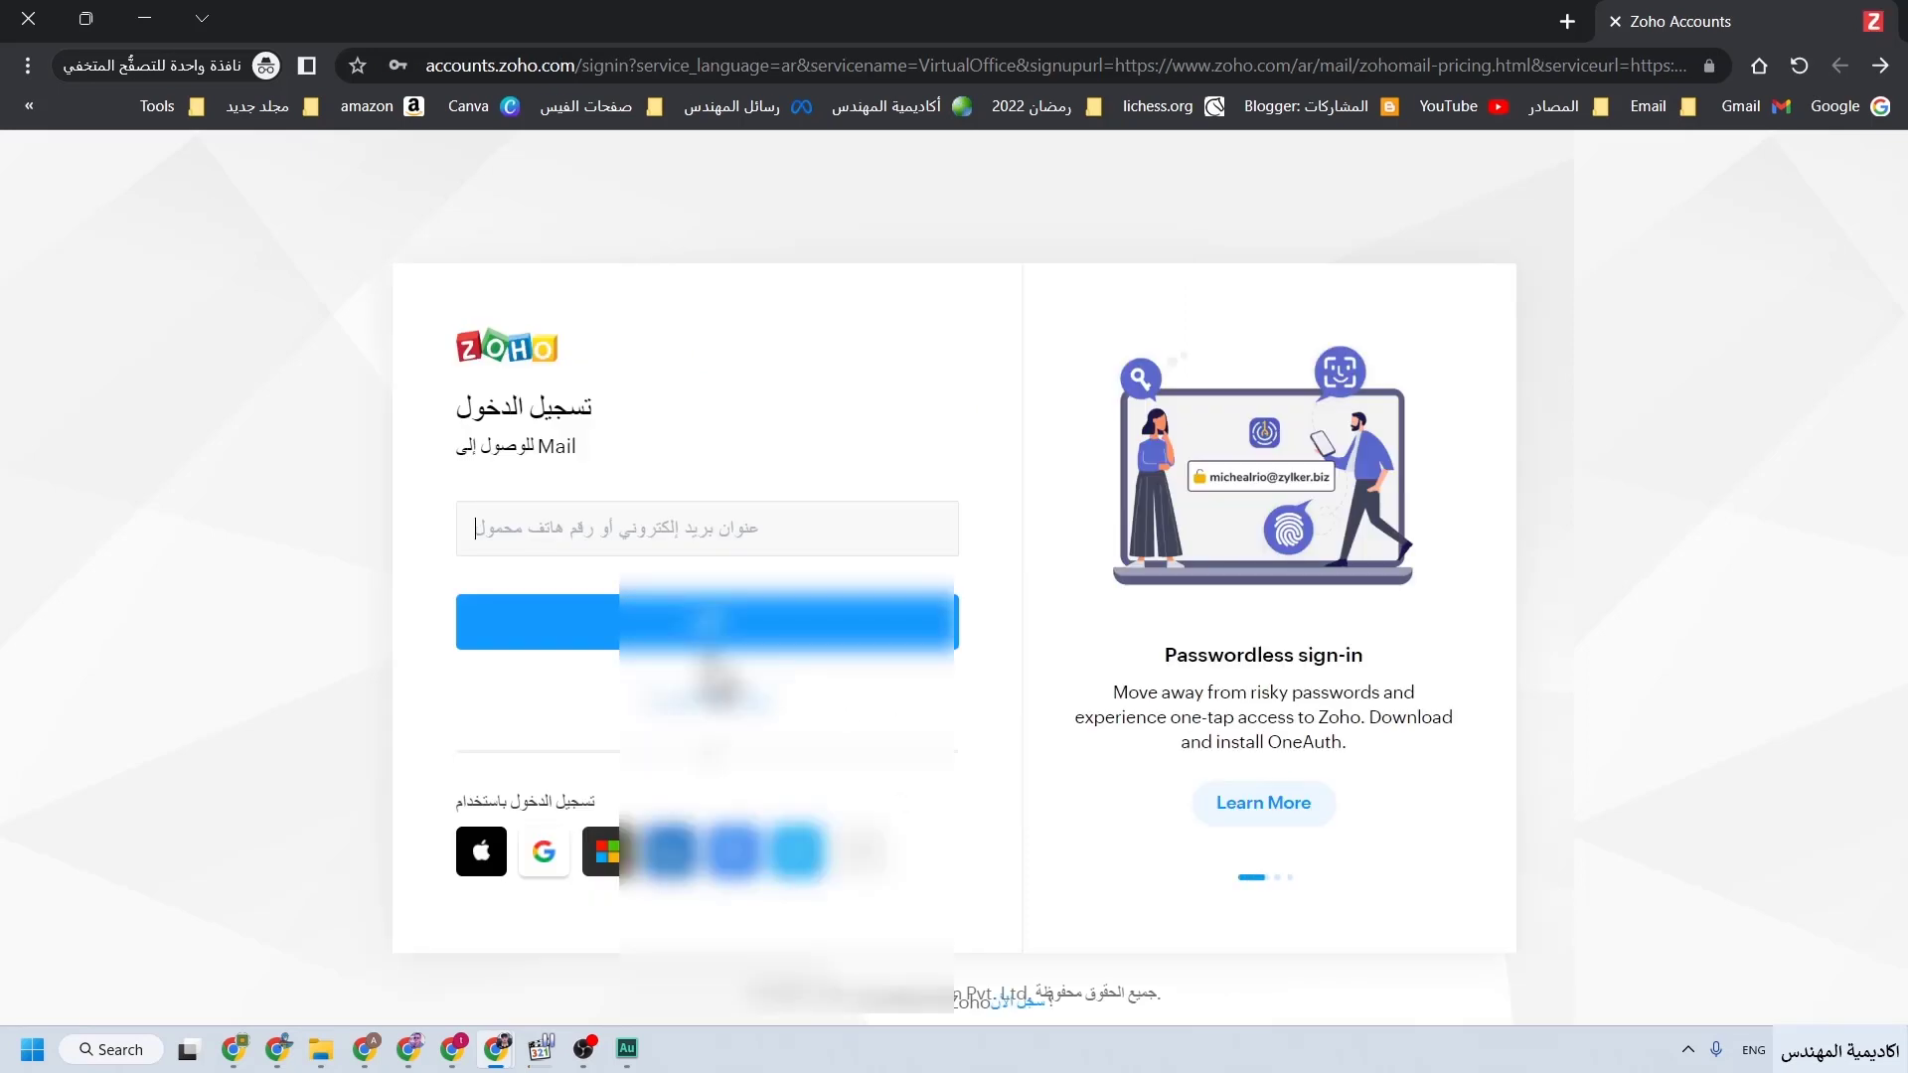
Sign in as the new user with their e-mail address and new password
click(616, 529)
key(Return)
click(511, 626)
text(•••••••••••••••••••••••••)
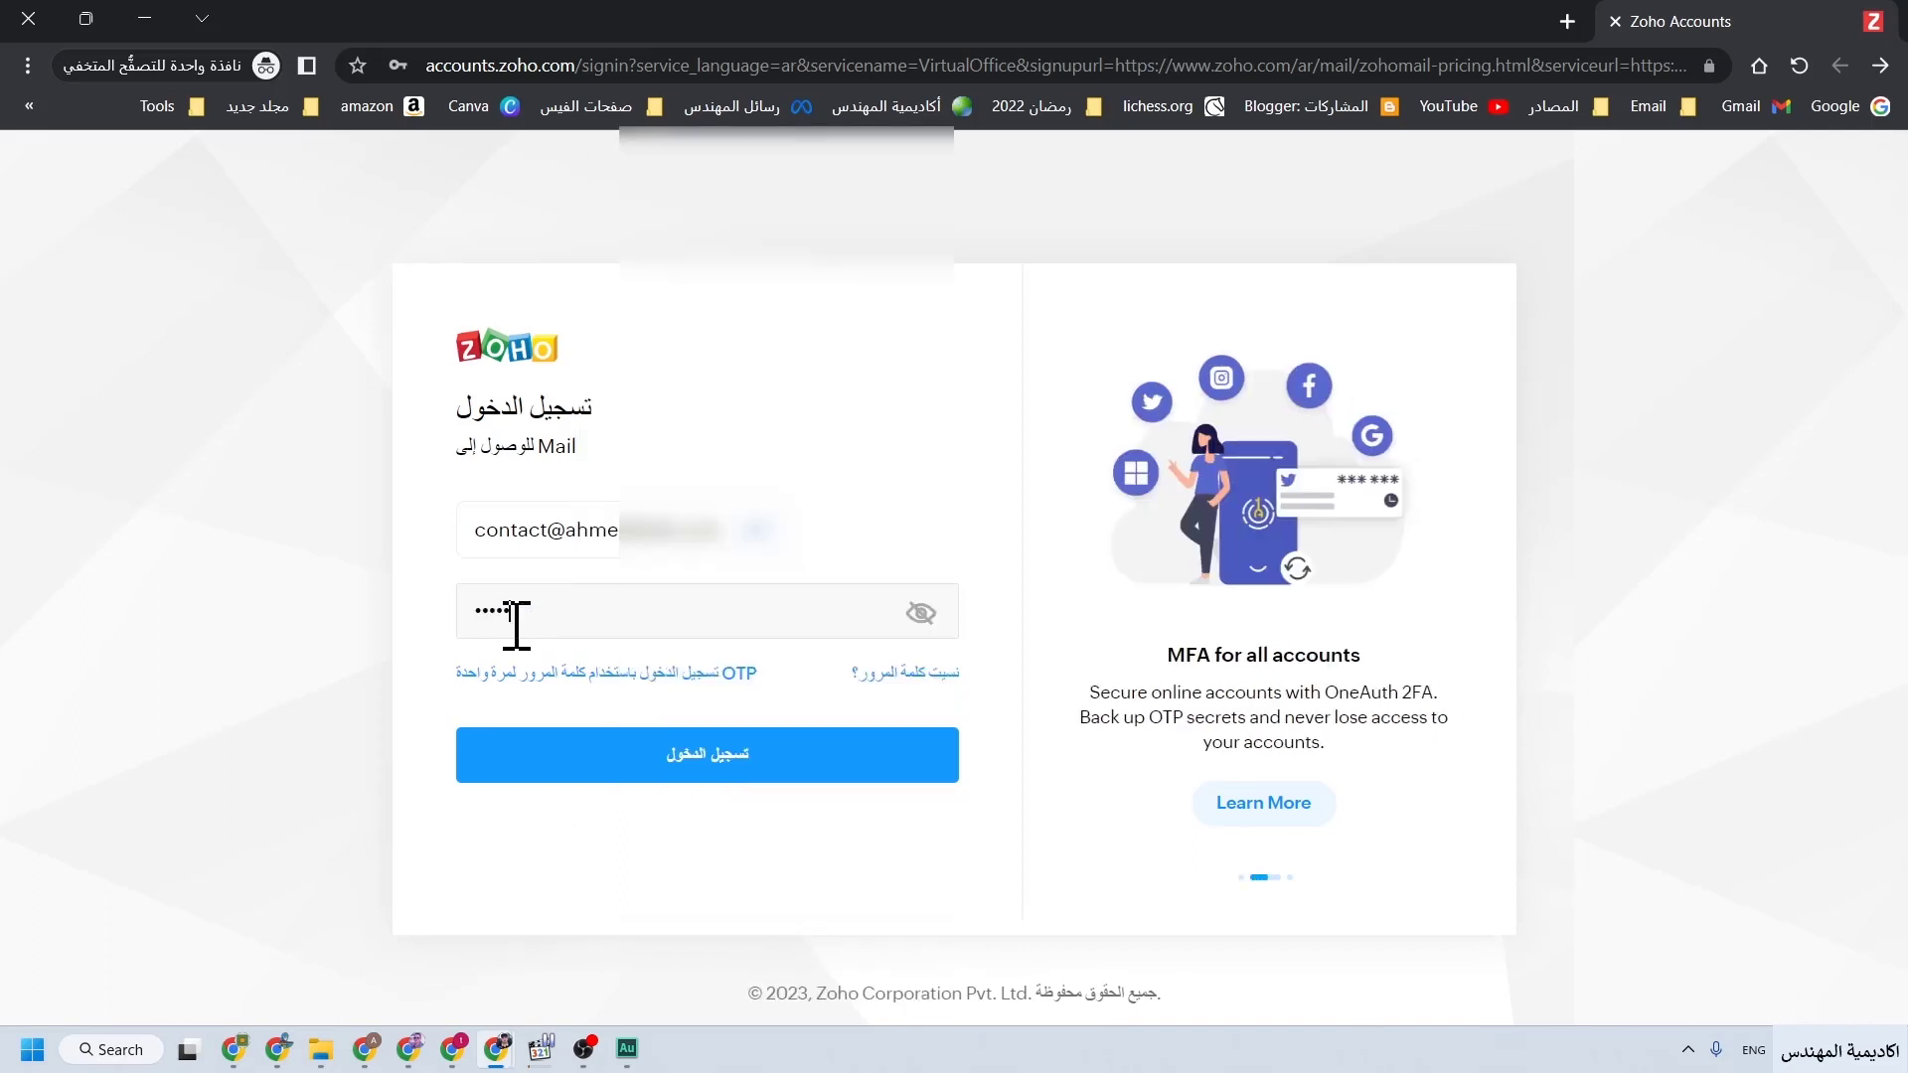
click(690, 773)
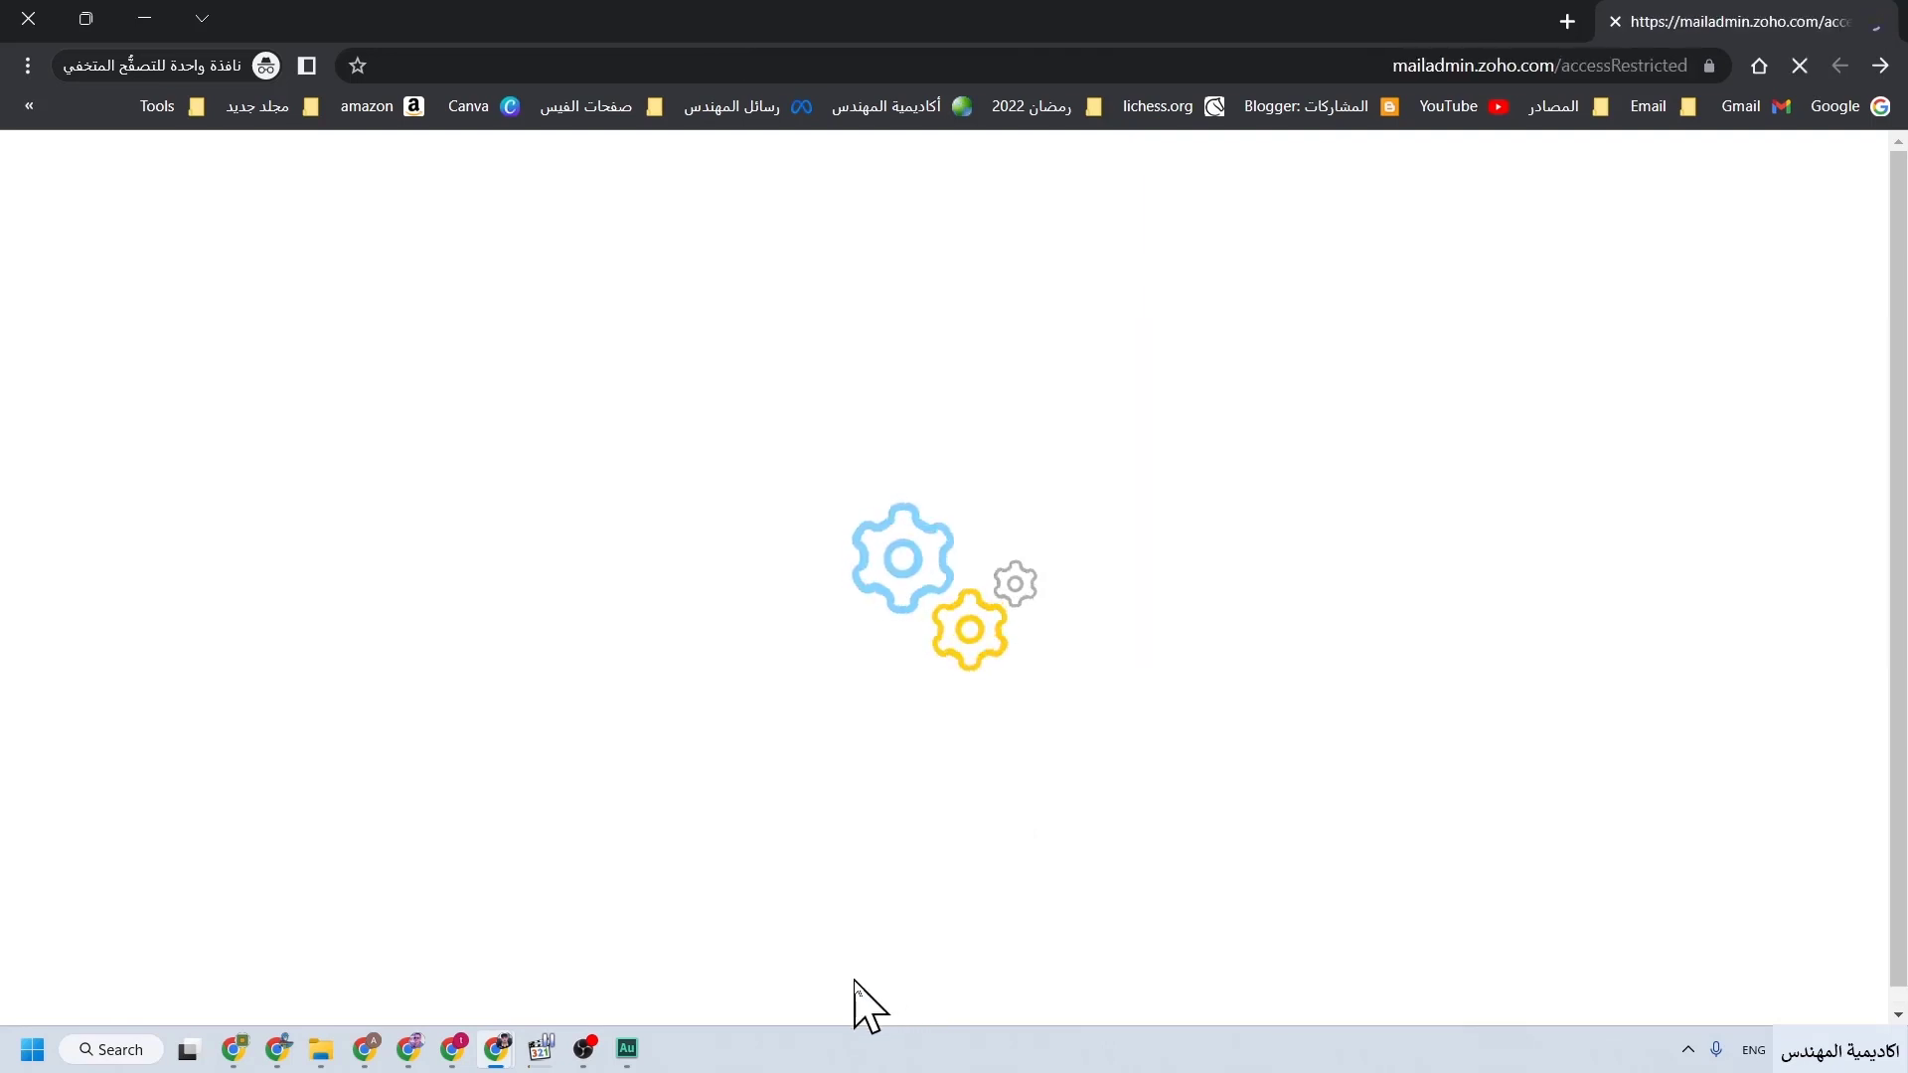
Check the Access Denied message, then close the incognito window
drag(722, 707, 1133, 735)
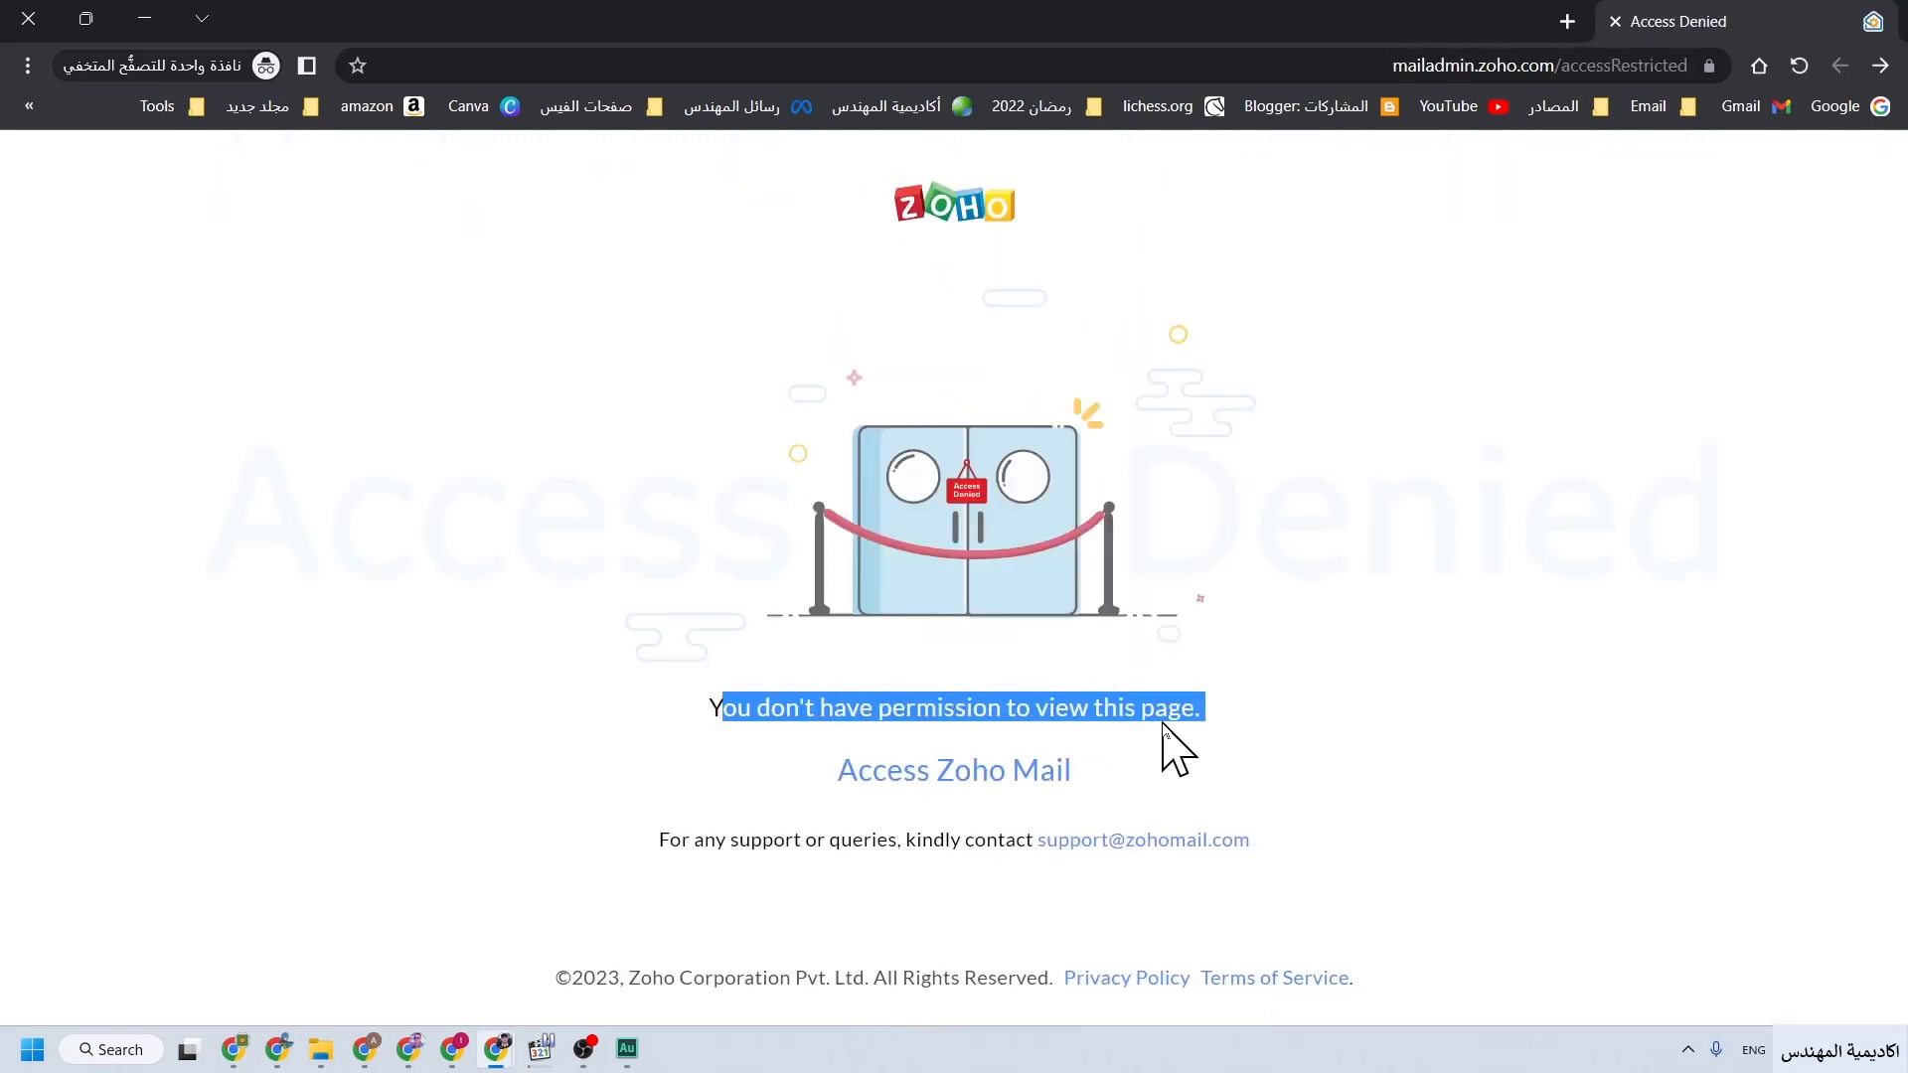
click(1220, 724)
click(28, 18)
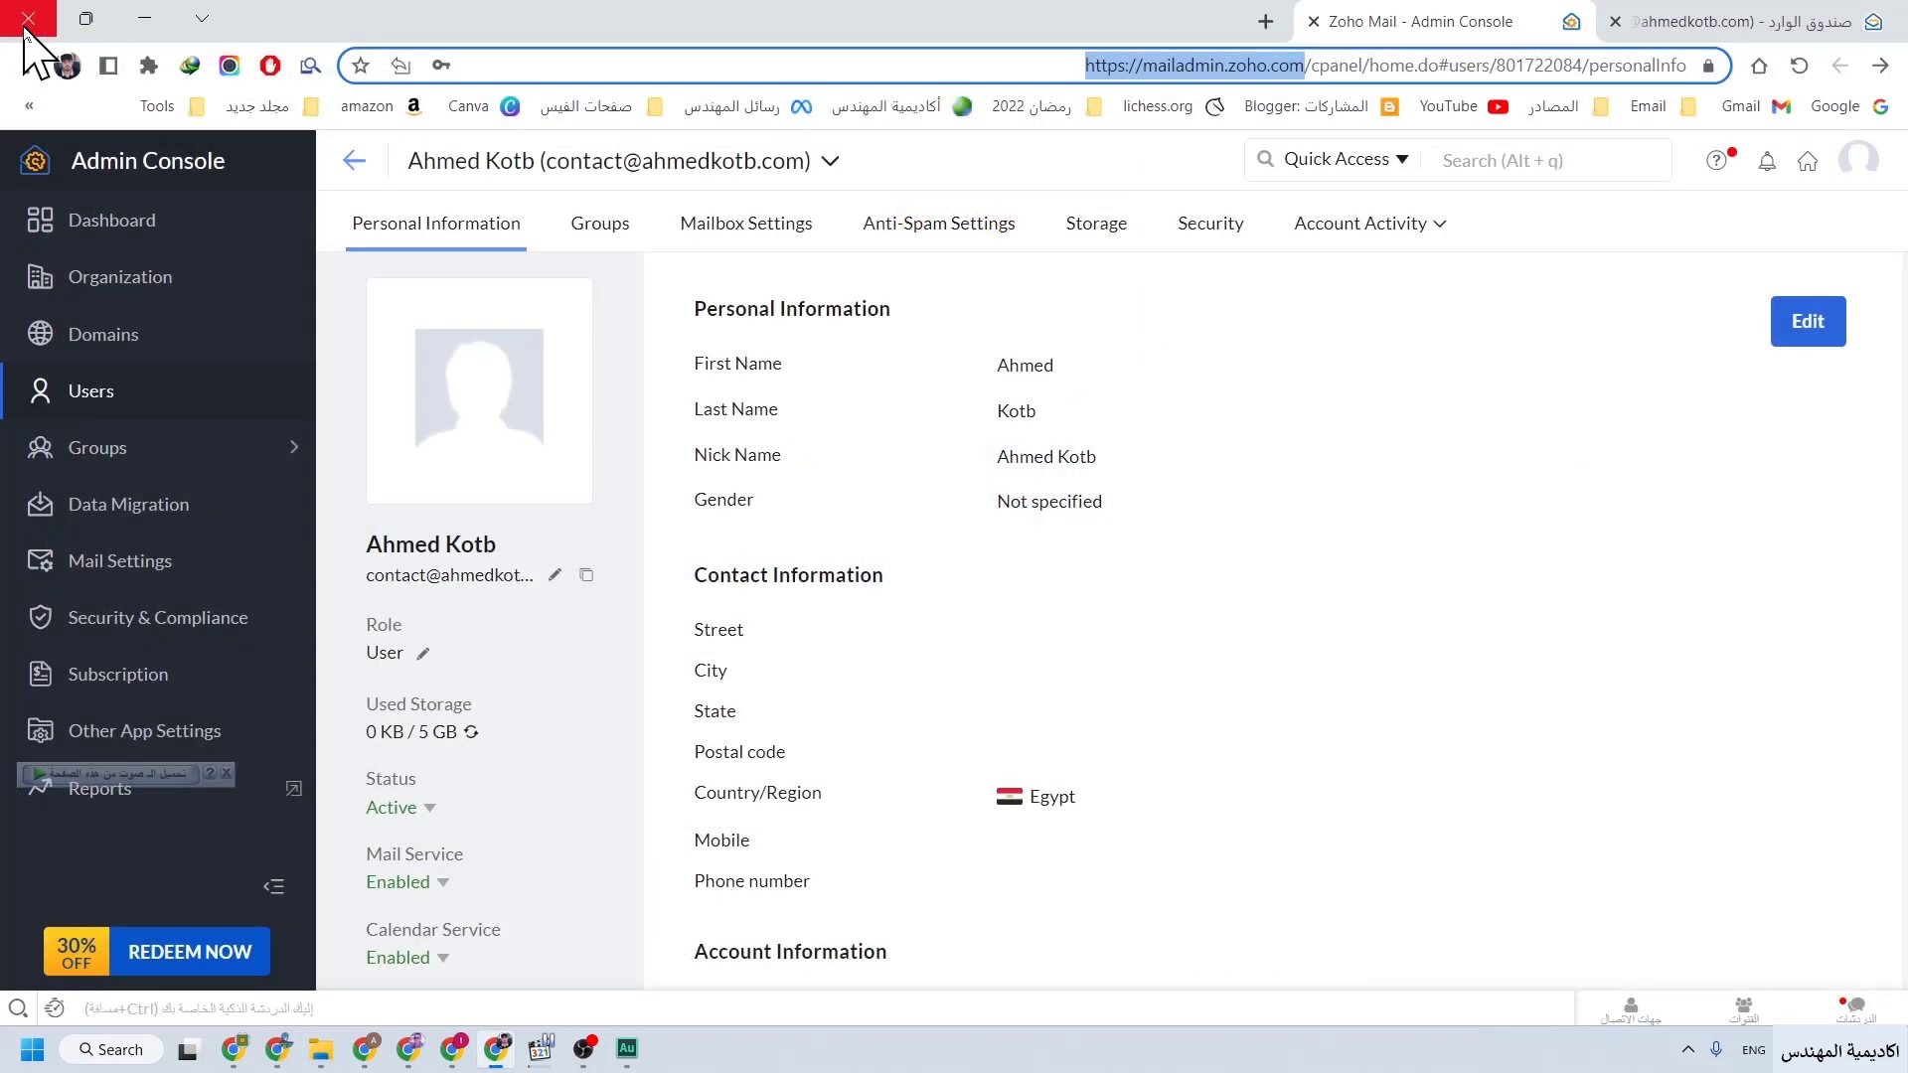
Reload the Admin Console URL in a new tab and sign the administrator out
right_click(1260, 68)
click(1112, 212)
click(1265, 21)
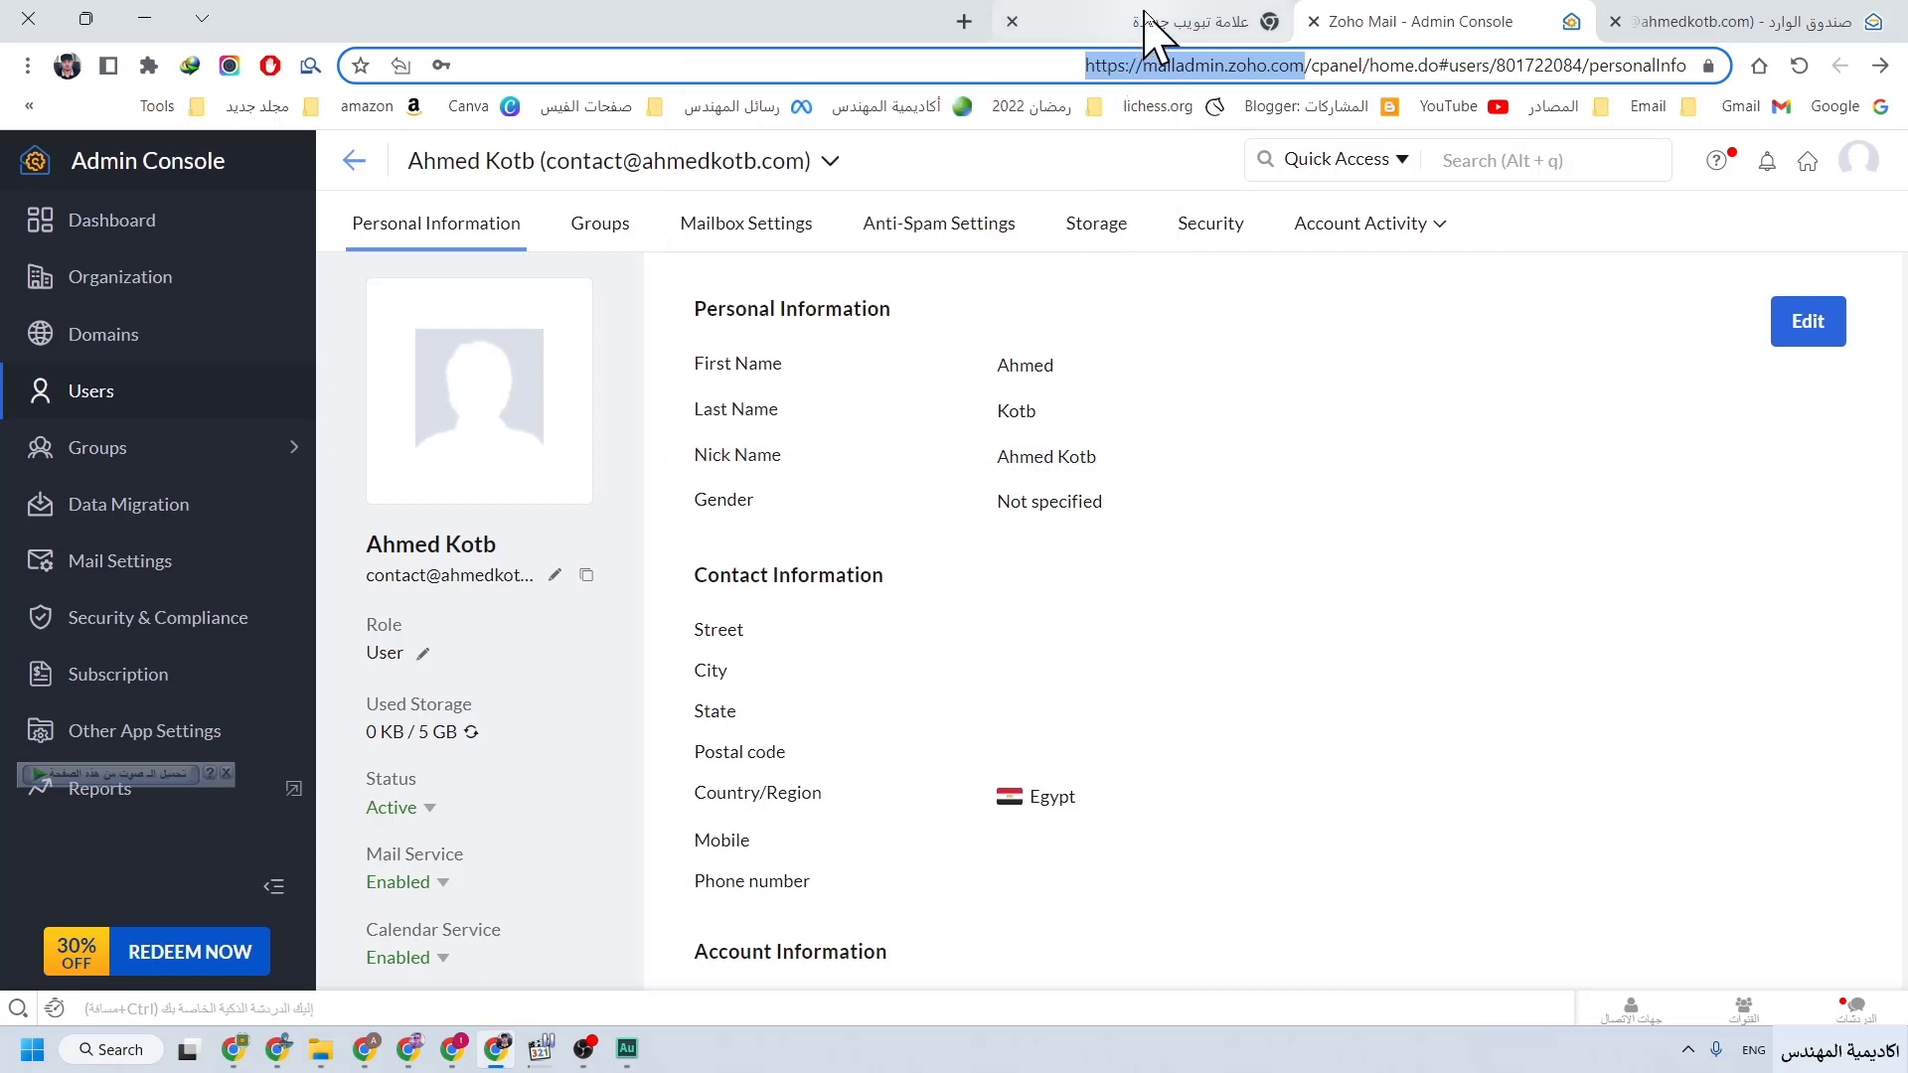
right_click(1256, 68)
click(1140, 281)
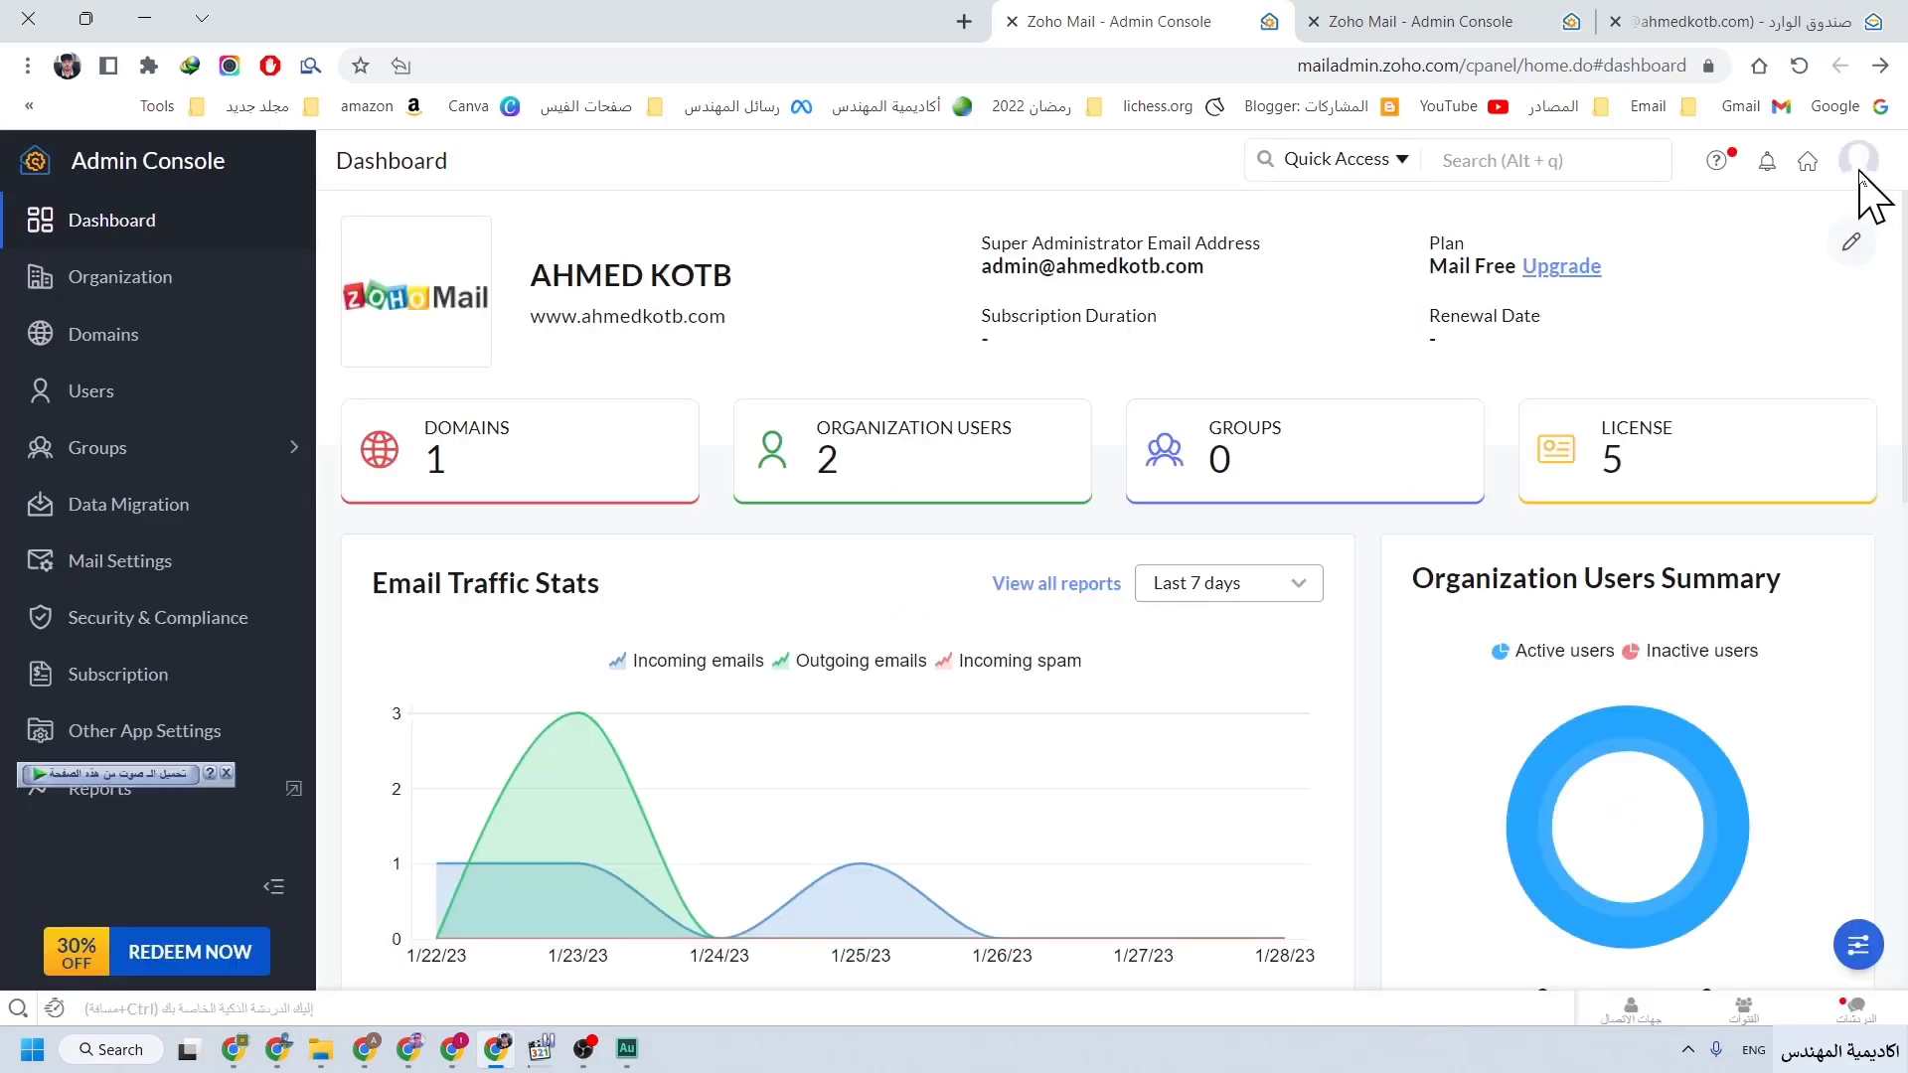
click(1859, 177)
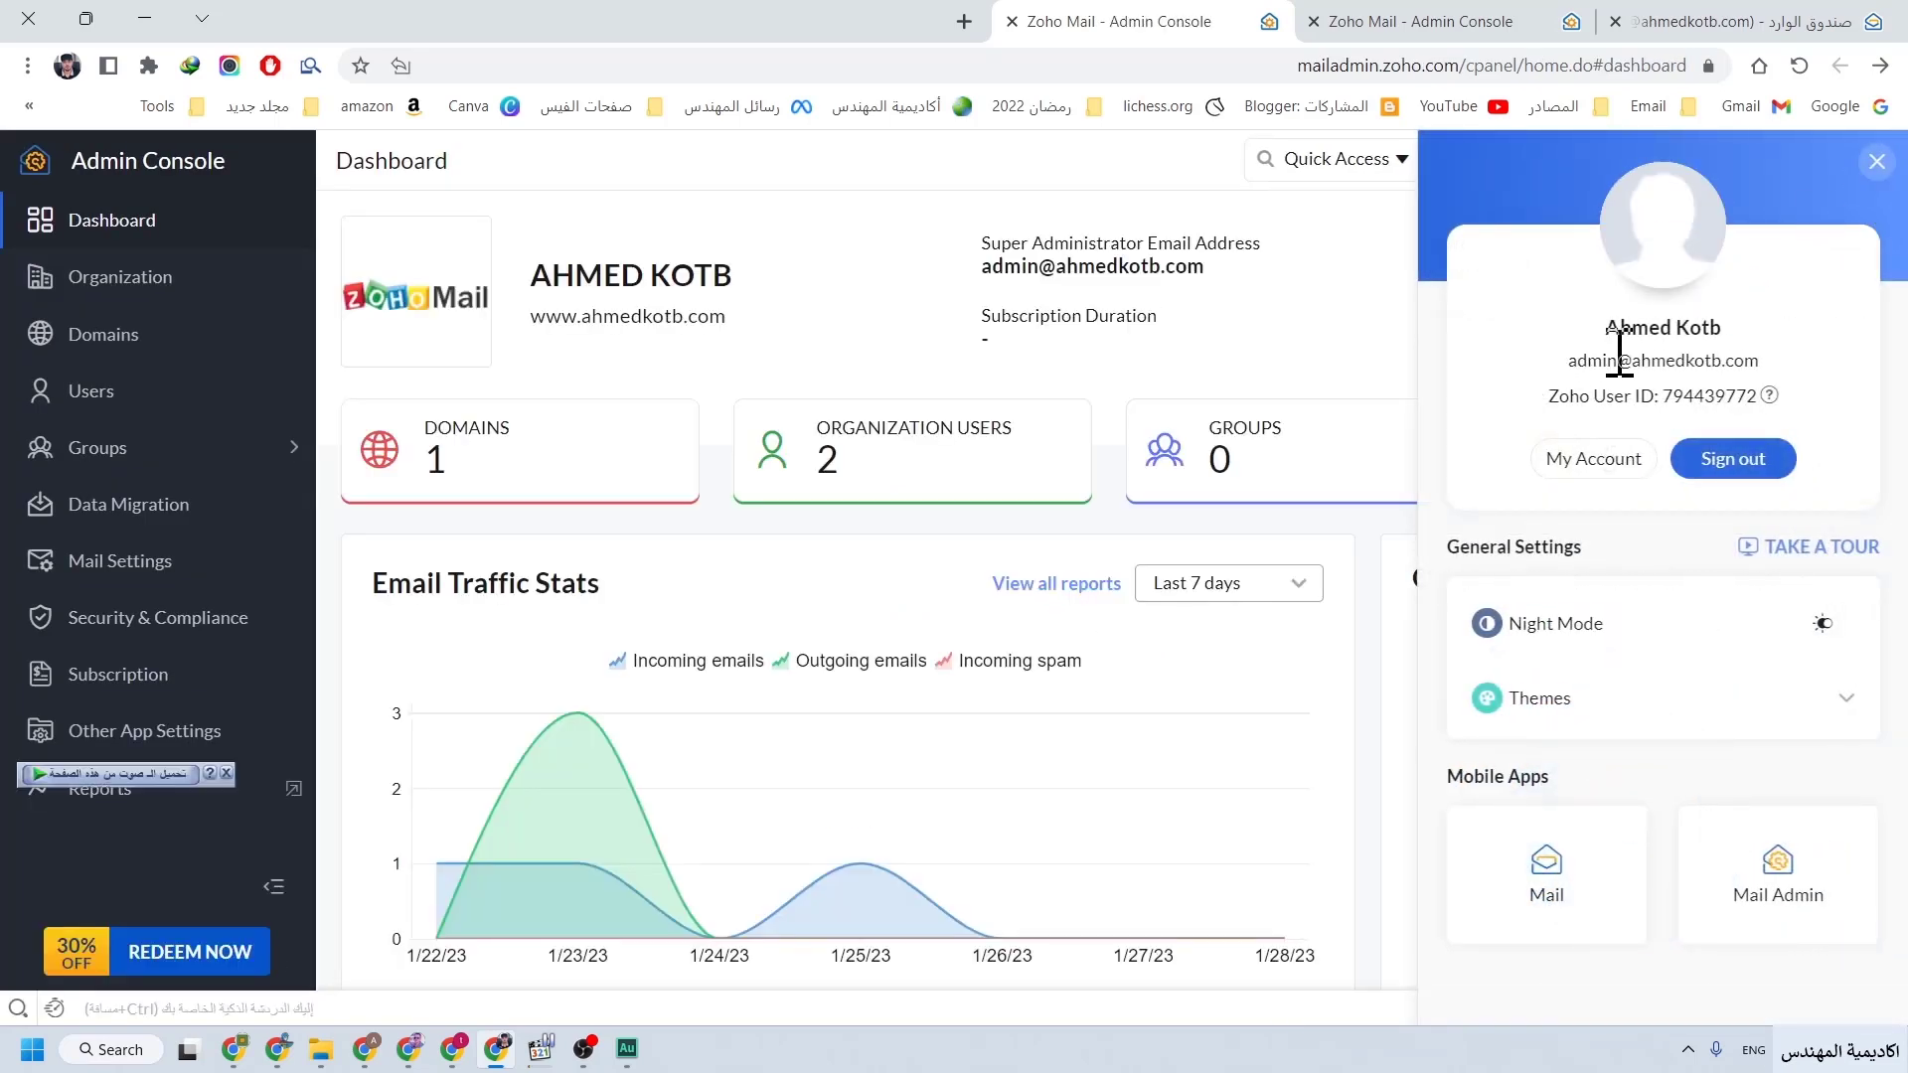
click(1720, 480)
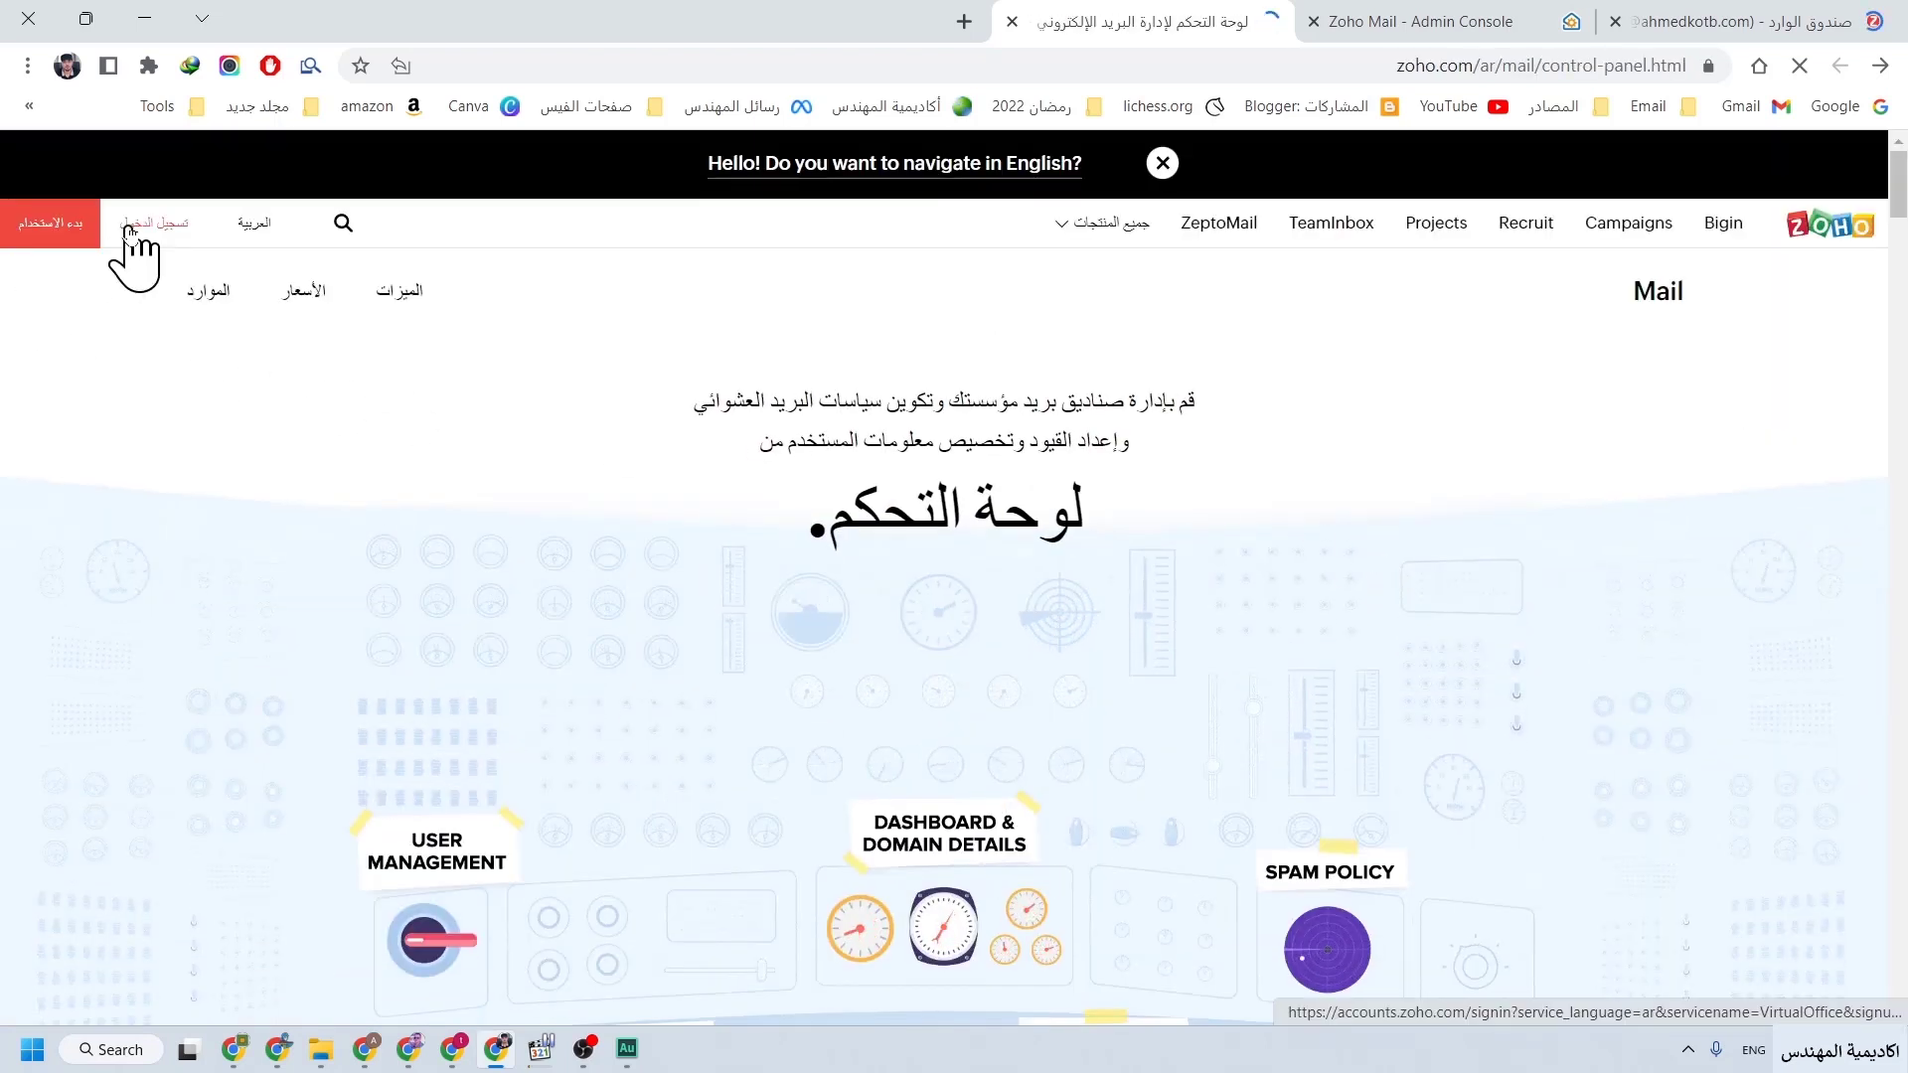
Change the prefilled admin e-mail to the new user's address and sign in with the saved password
click(129, 228)
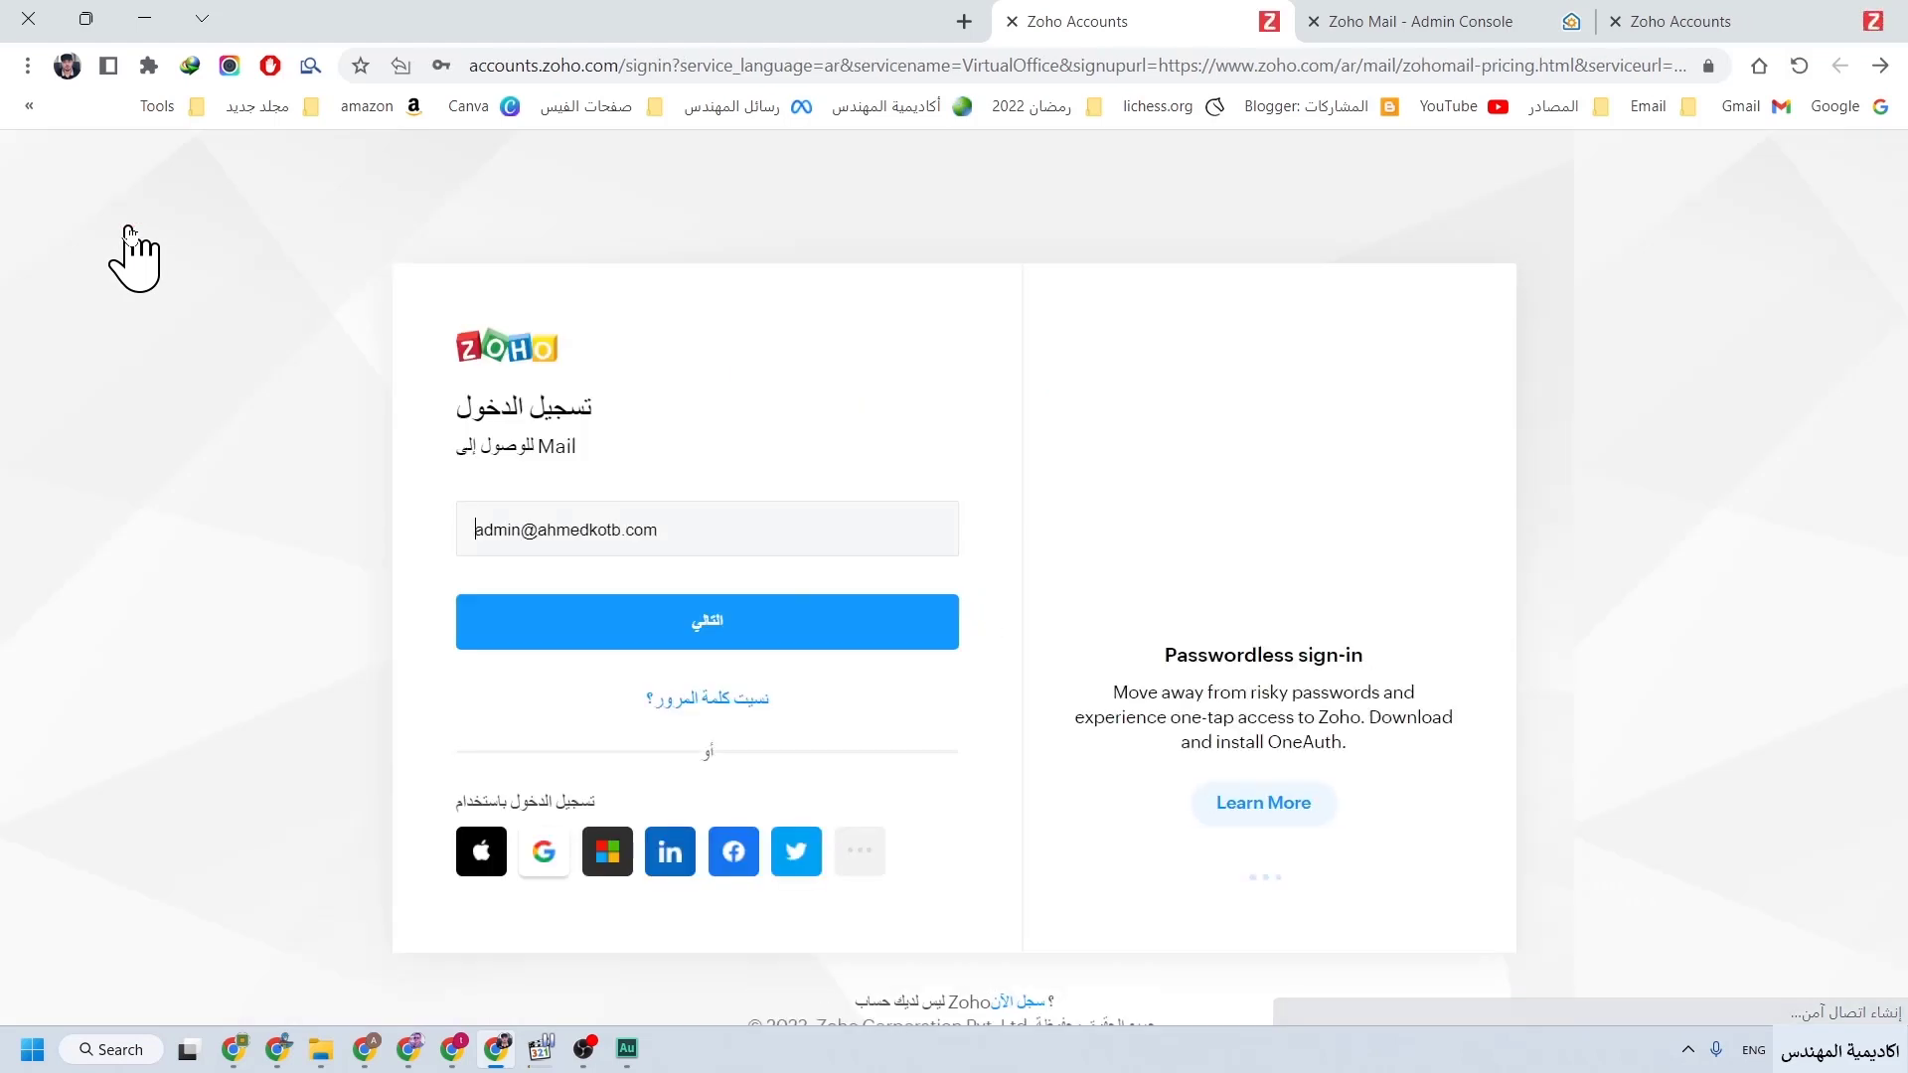
click(519, 531)
drag(520, 530, 489, 536)
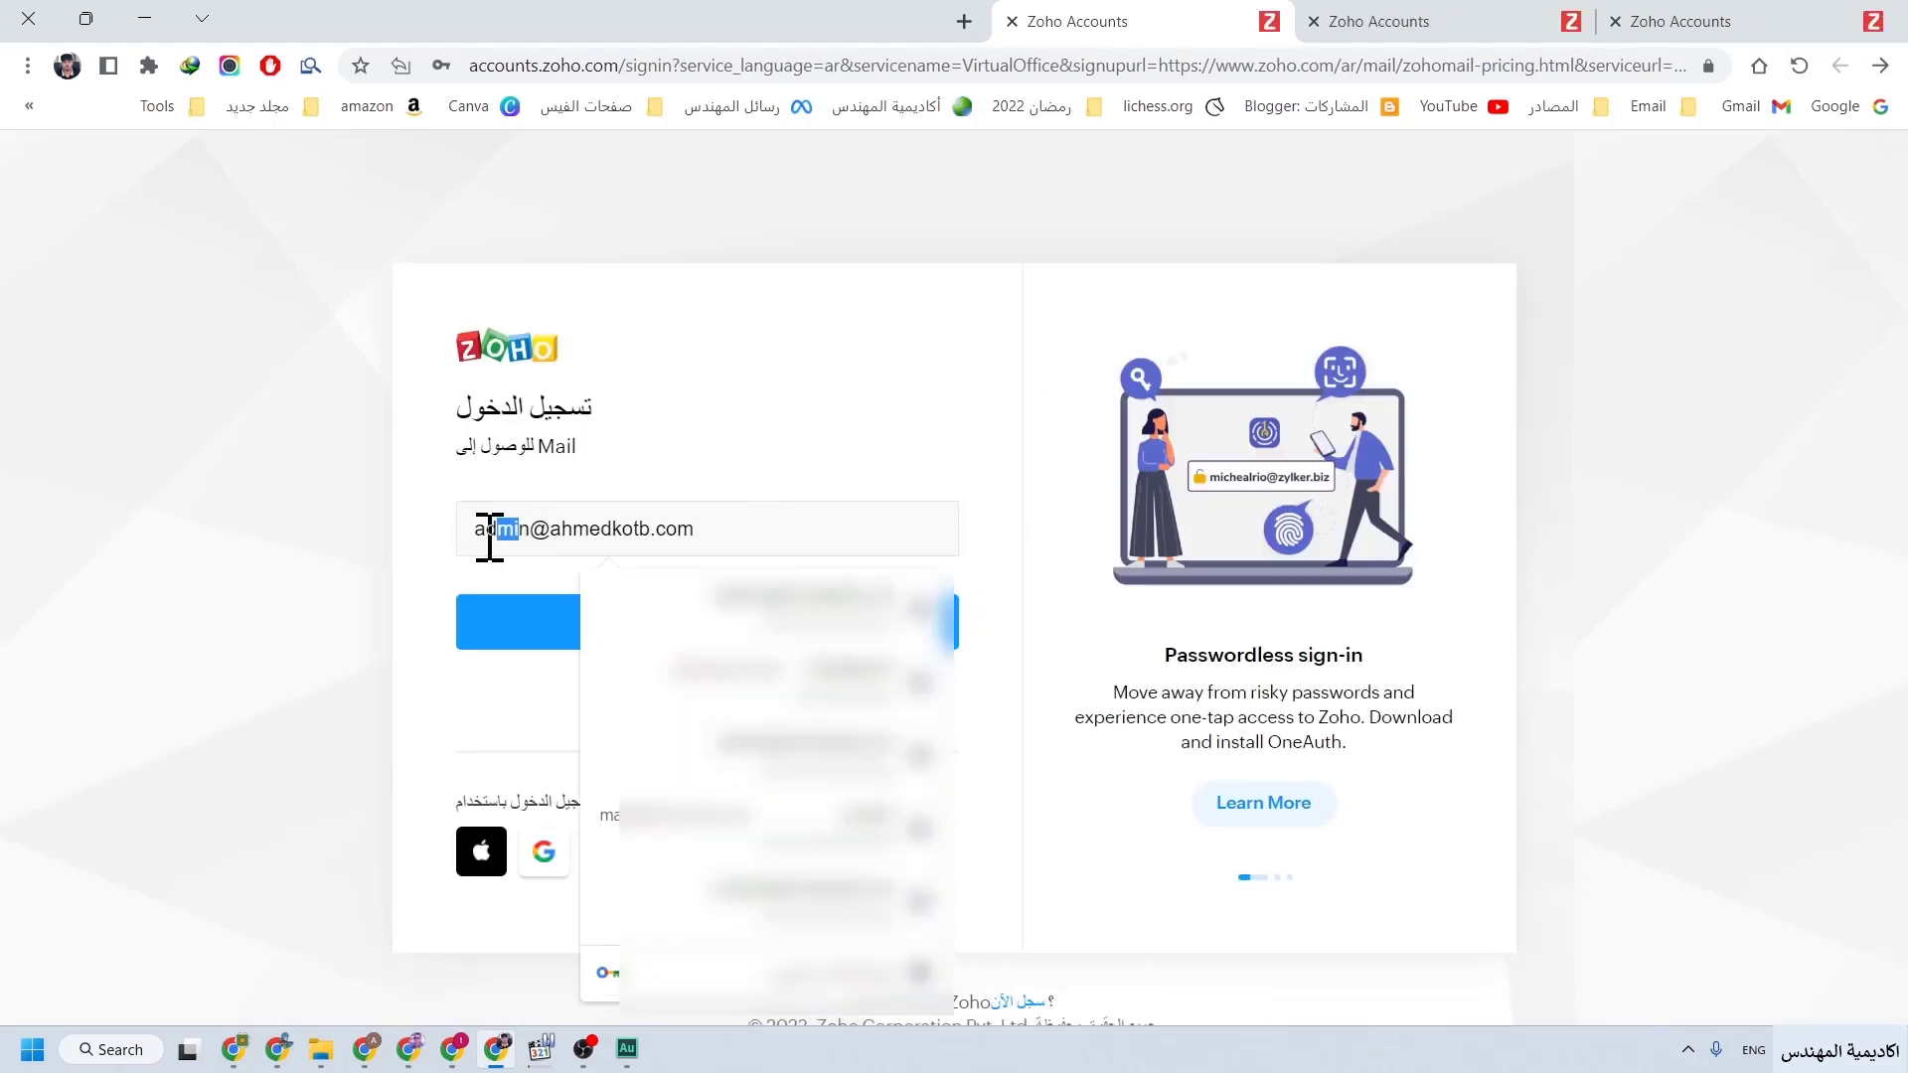
key(BackSpace)
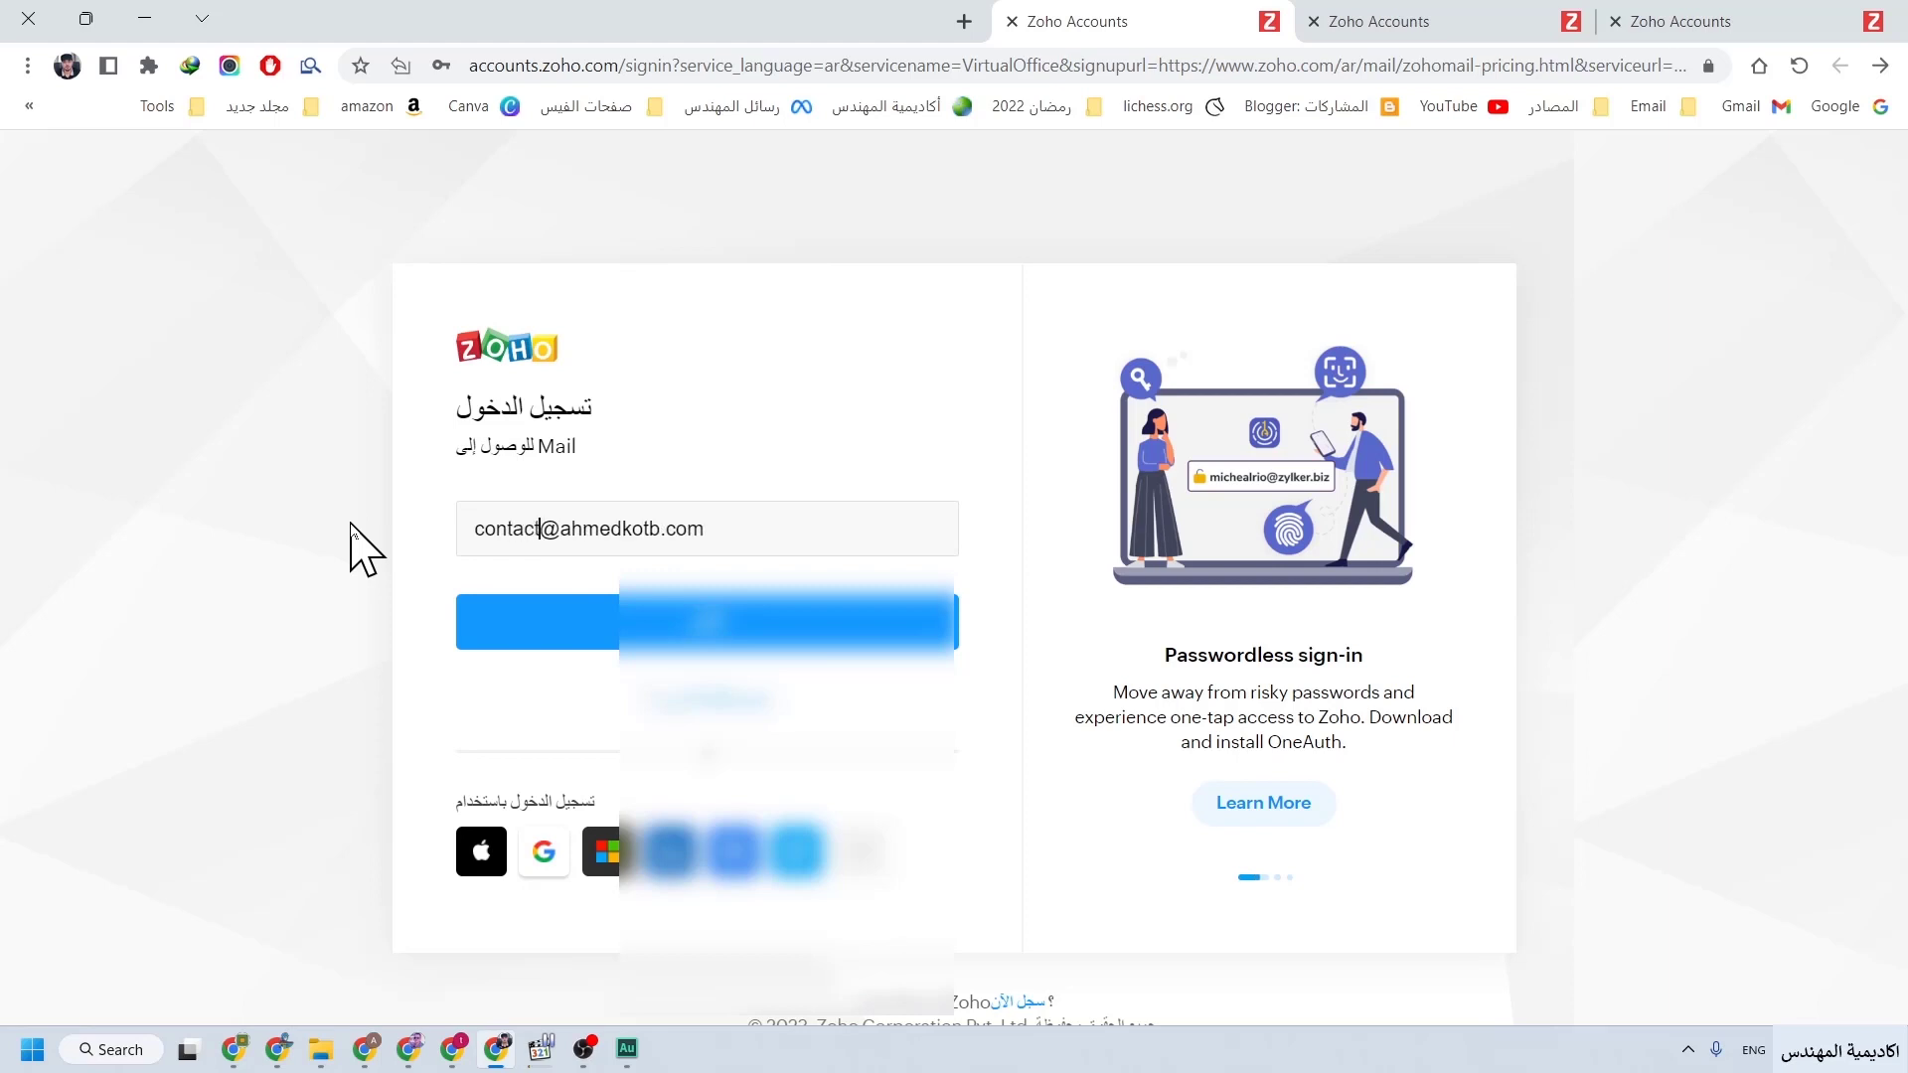
click(659, 626)
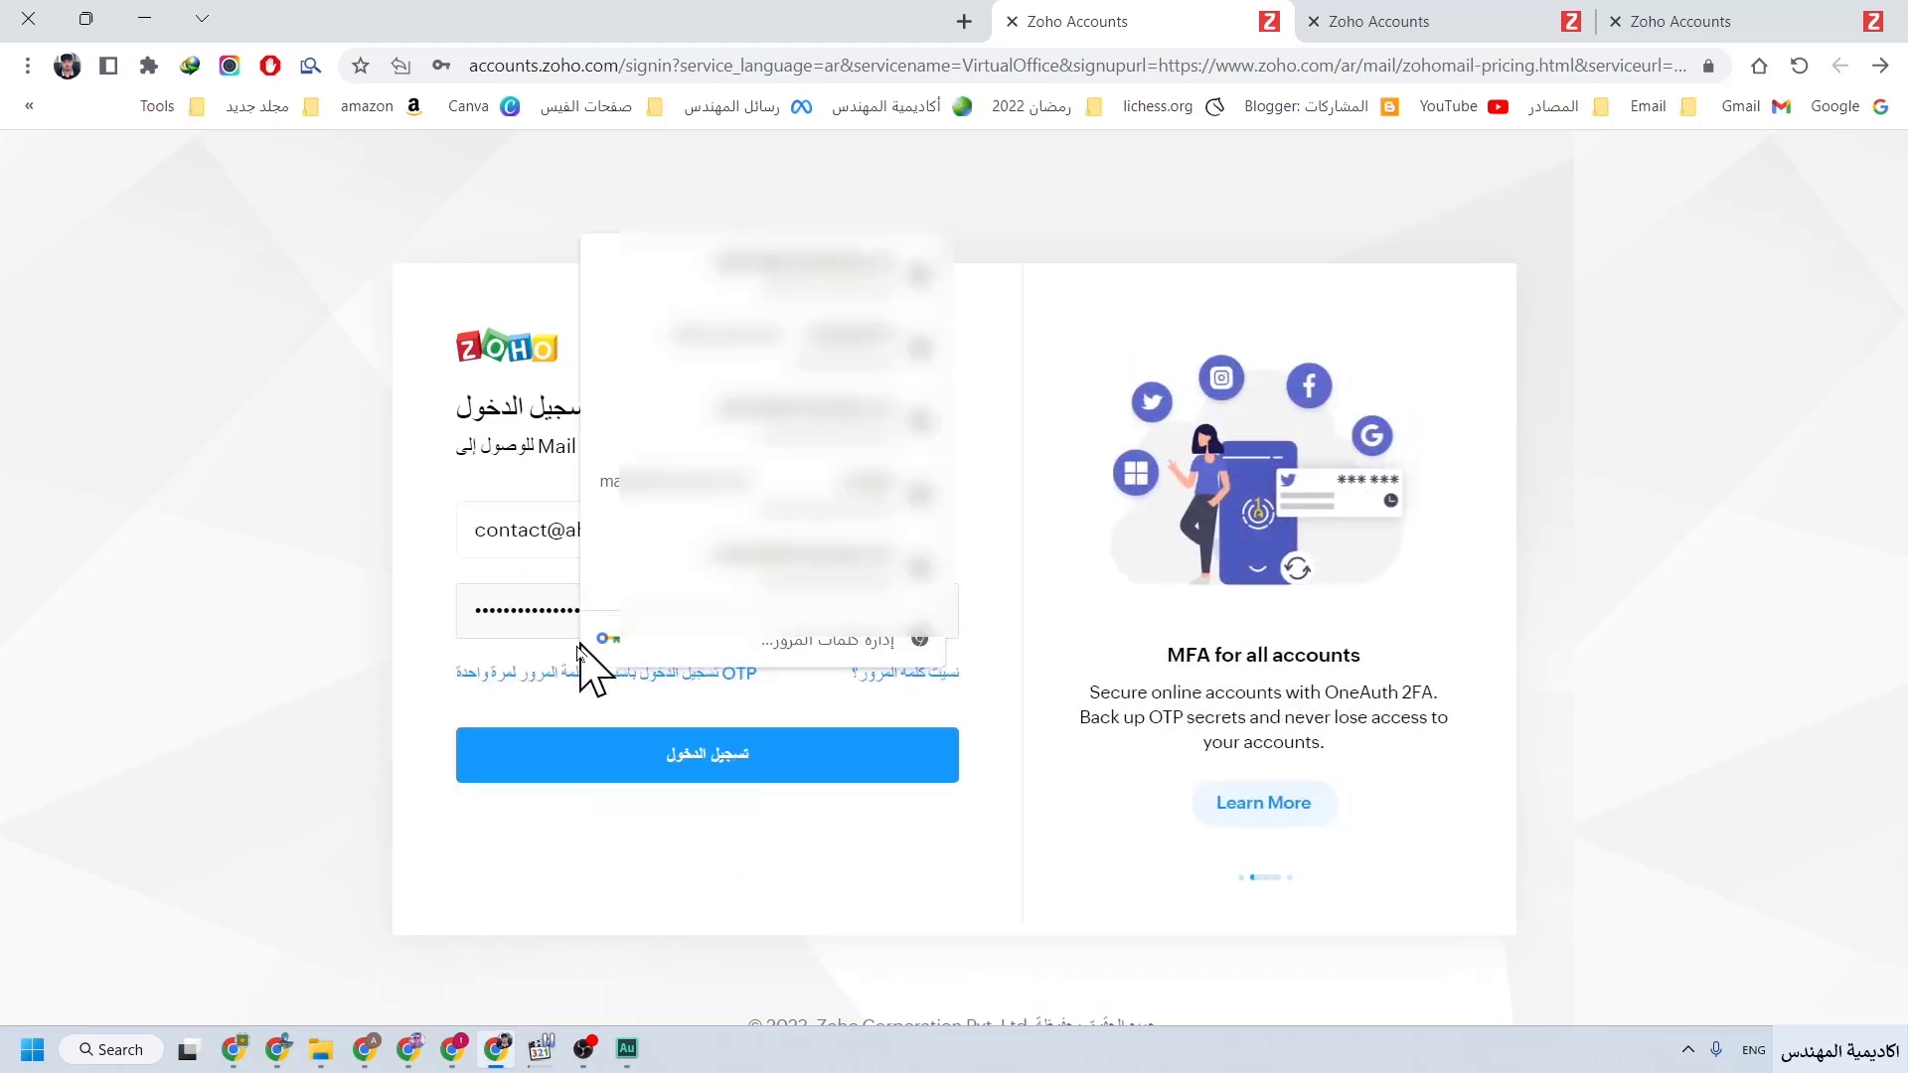
click(647, 777)
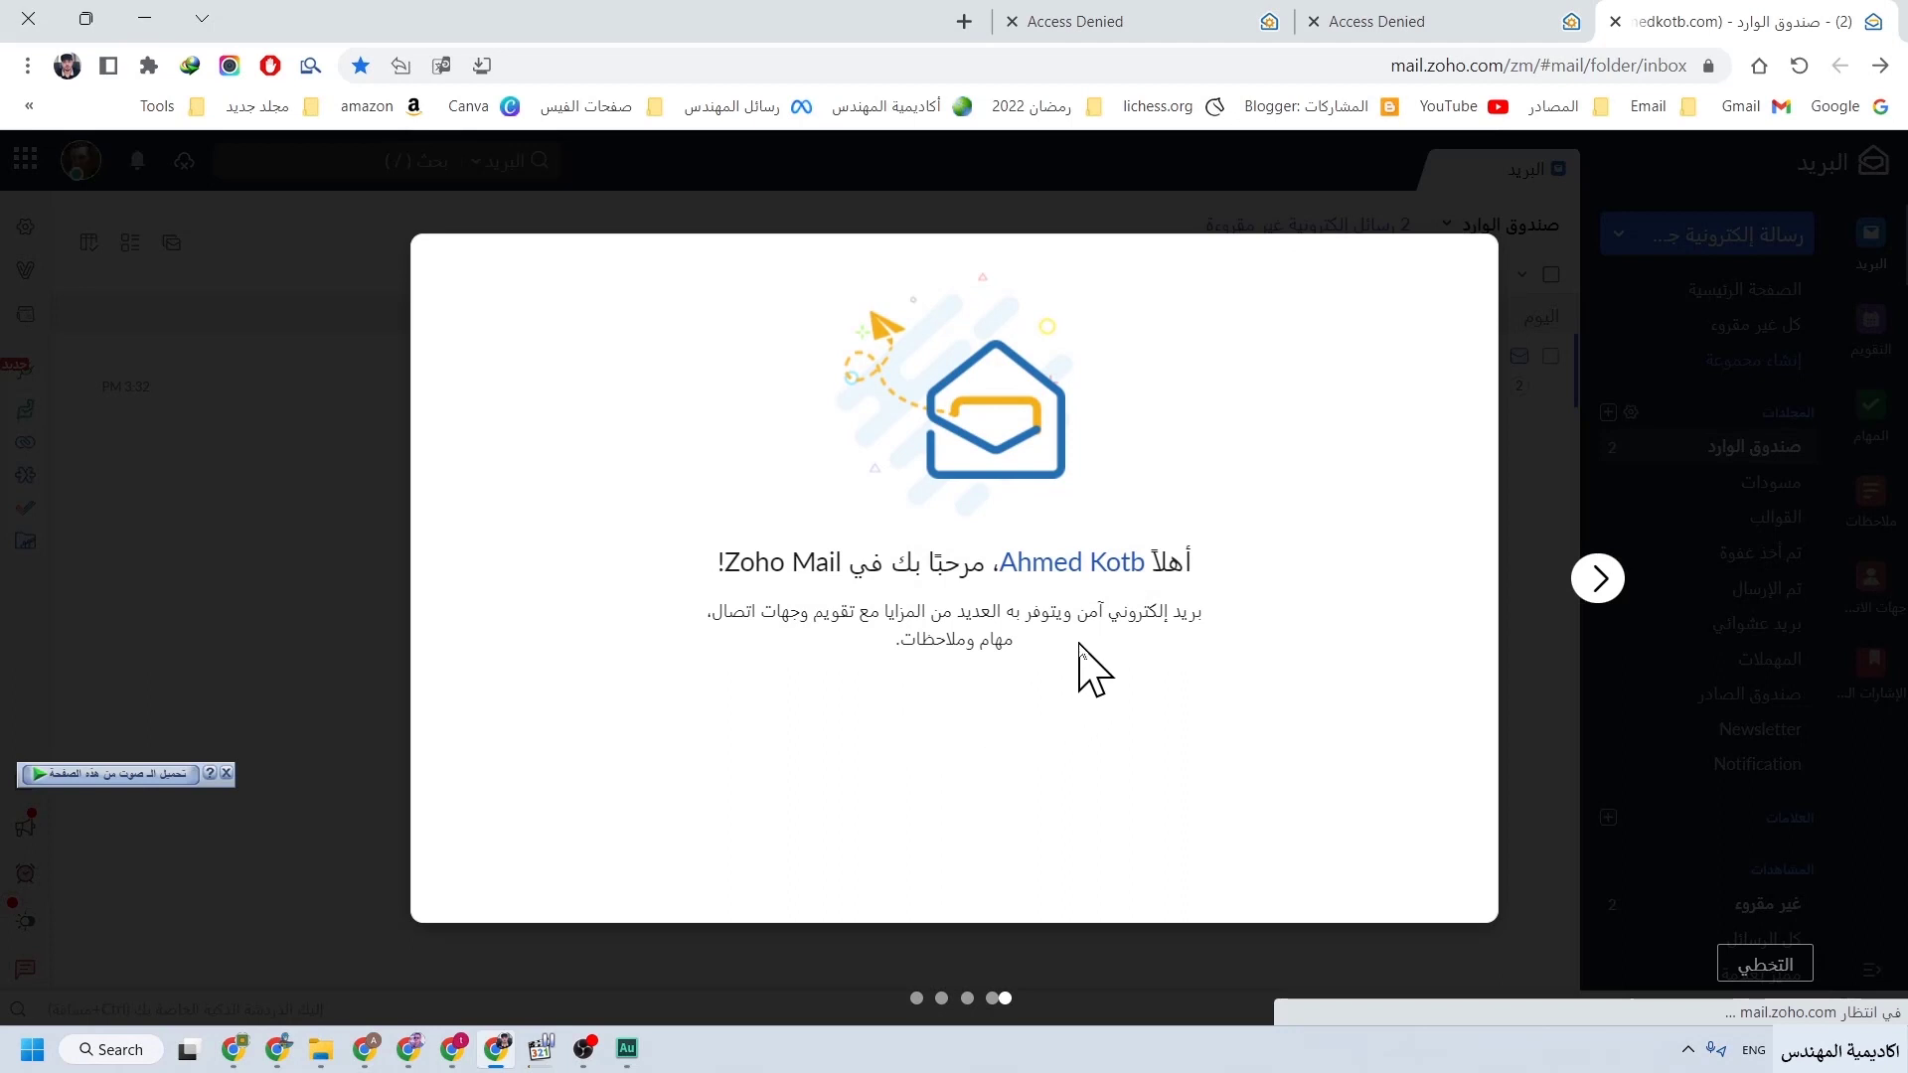
click(1596, 581)
click(1596, 586)
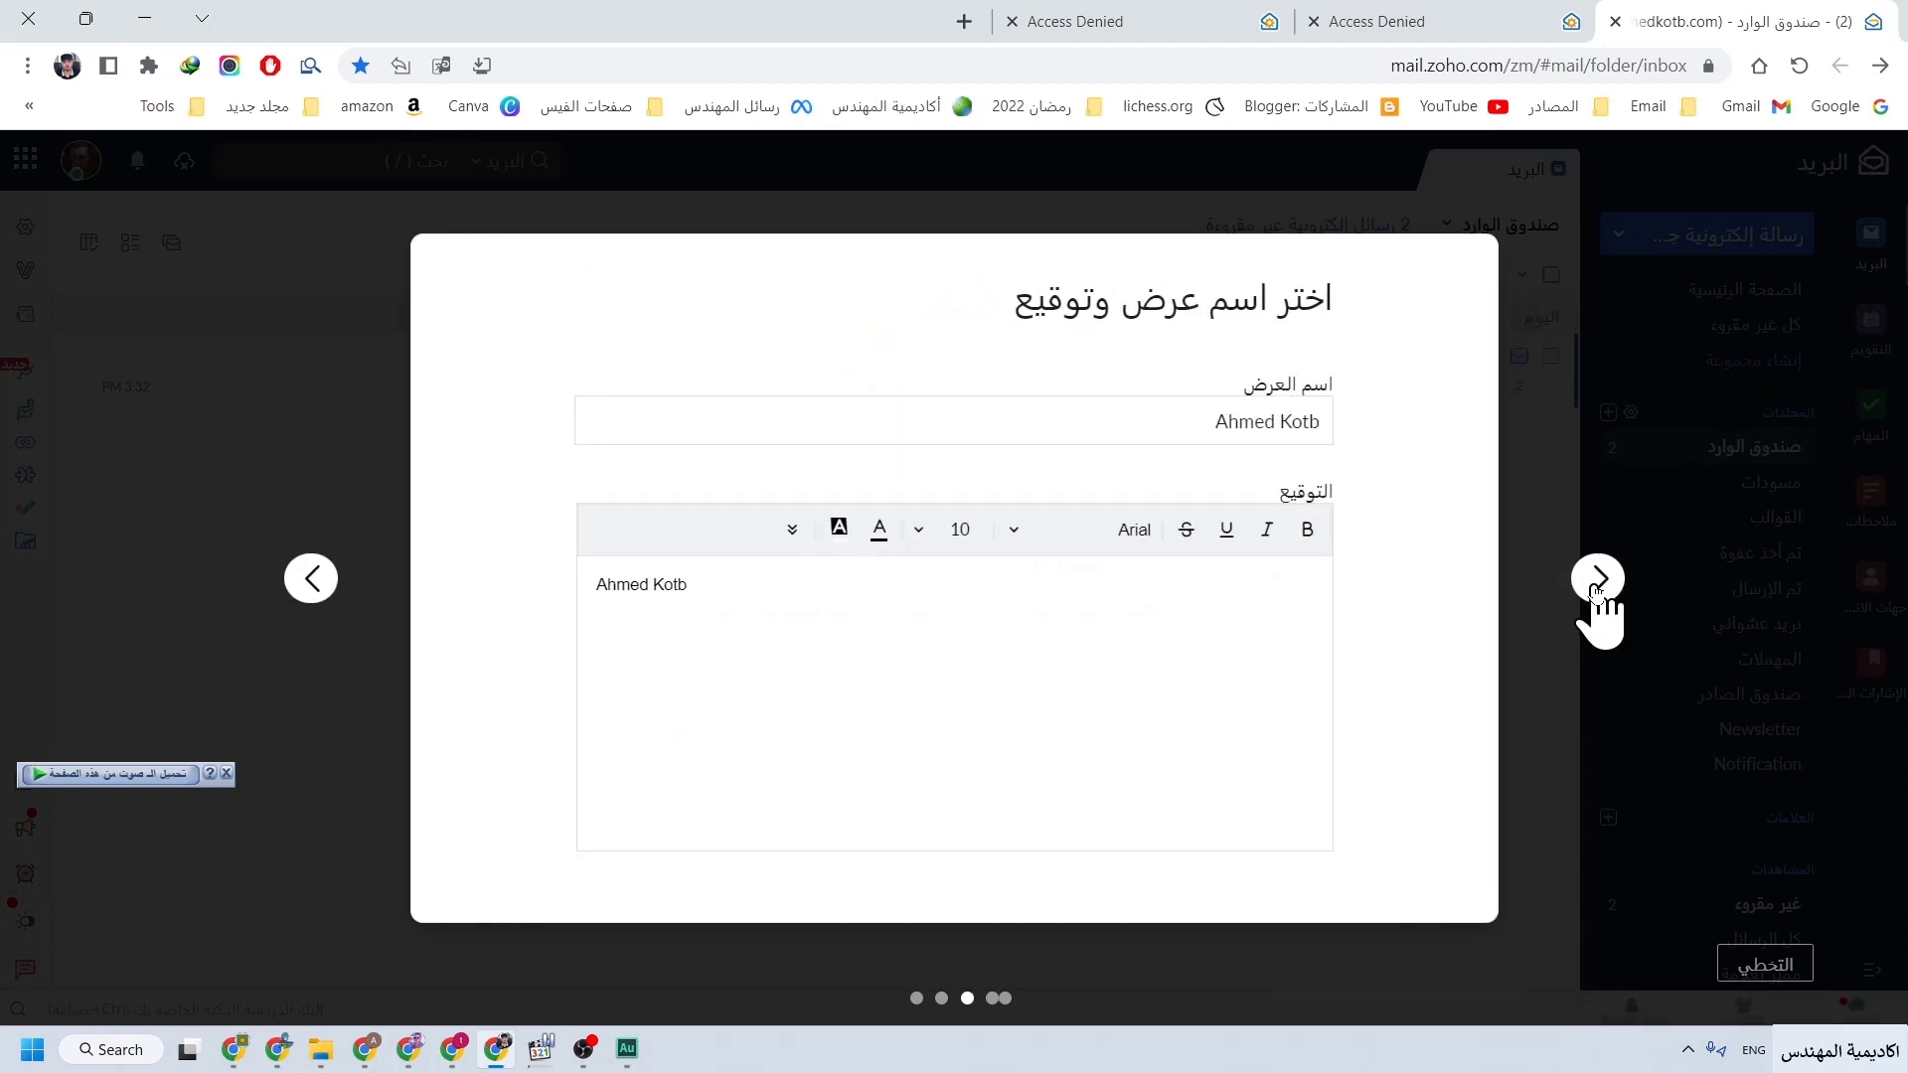
click(1597, 579)
click(1597, 580)
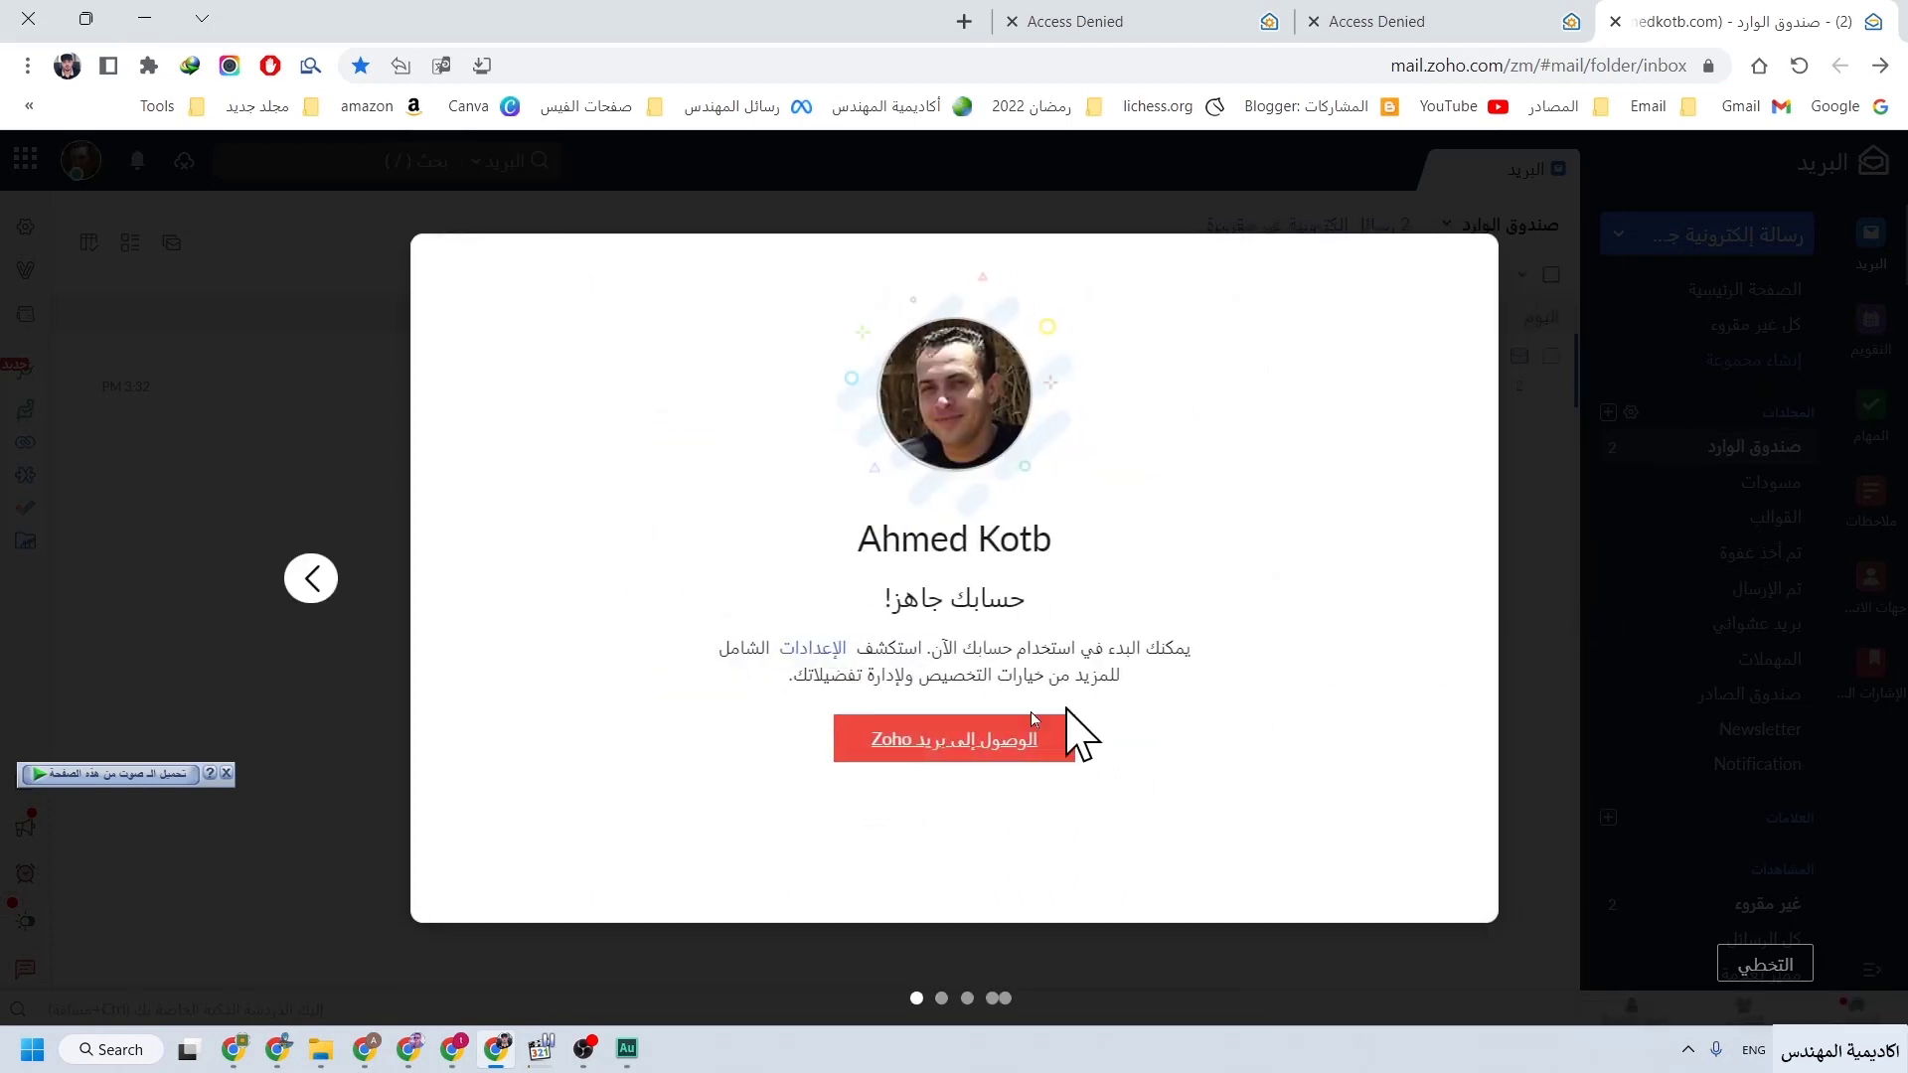
click(944, 748)
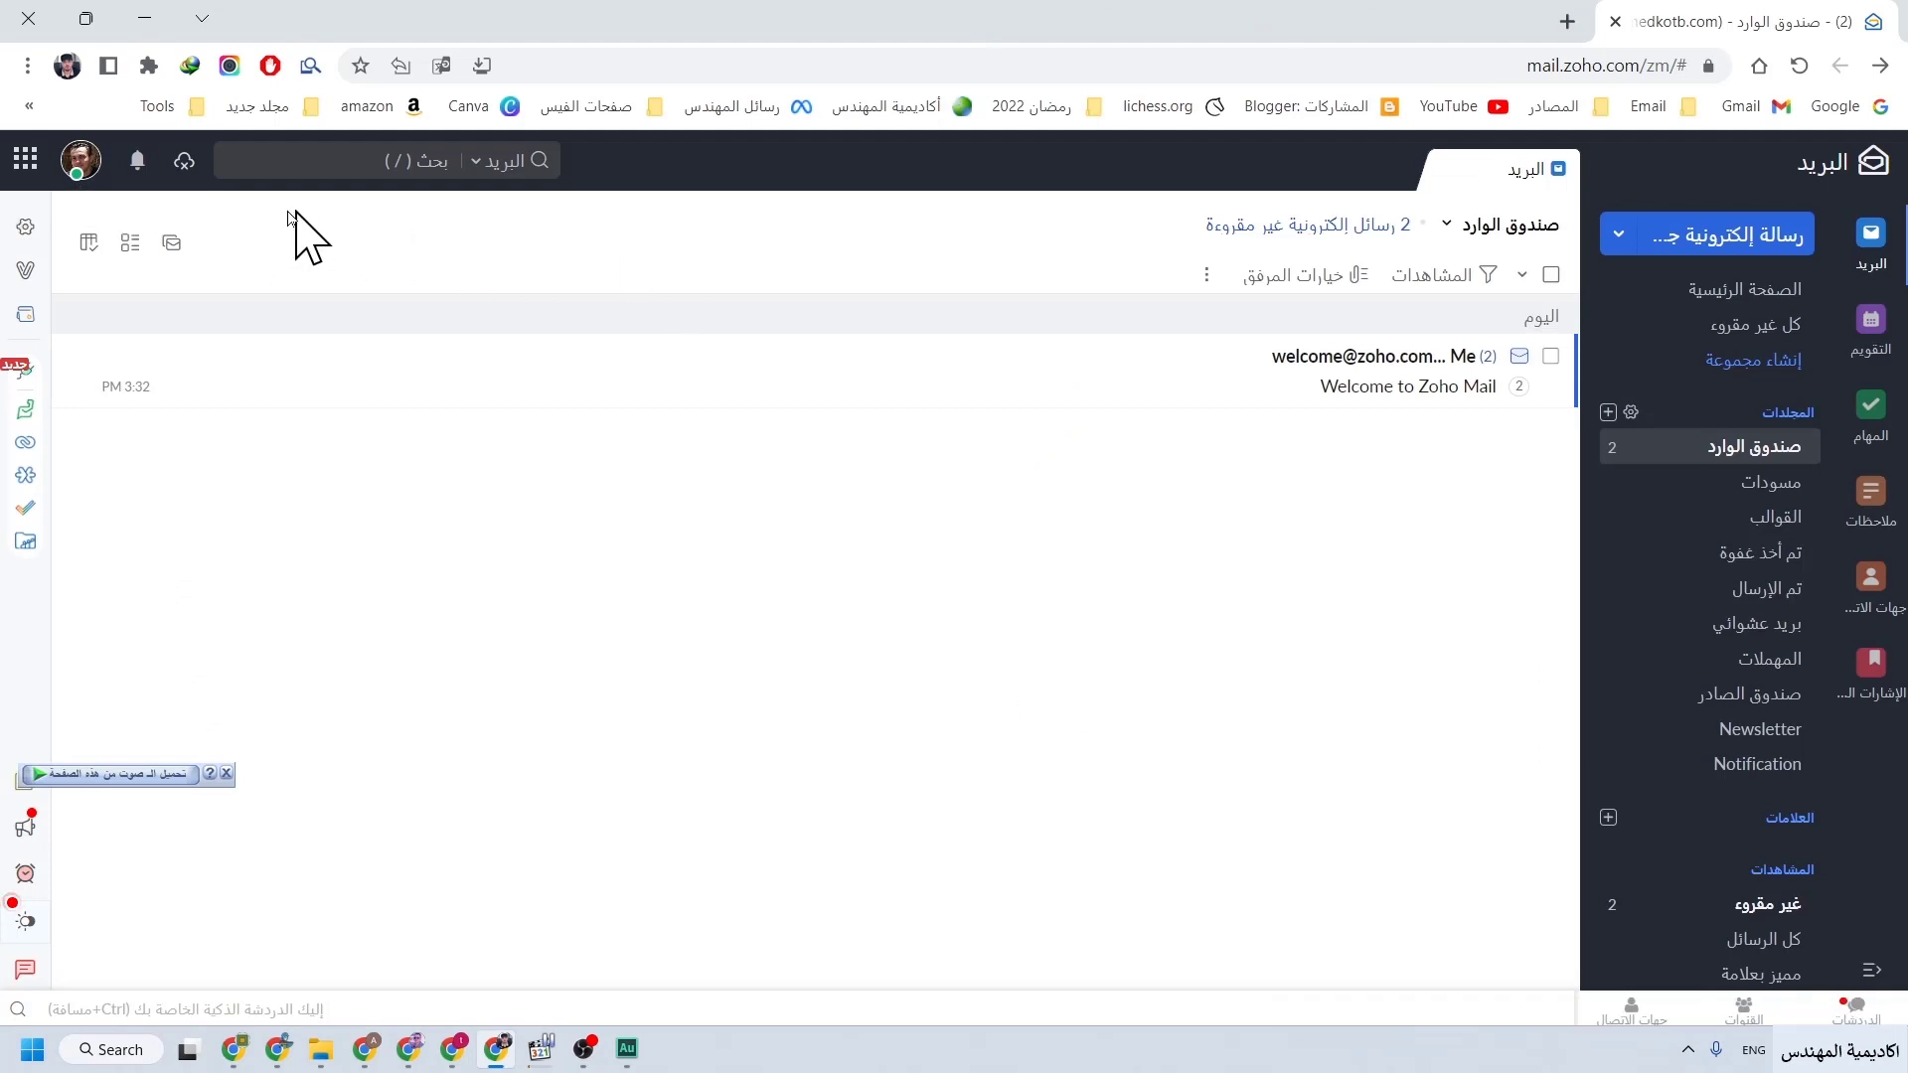
click(81, 161)
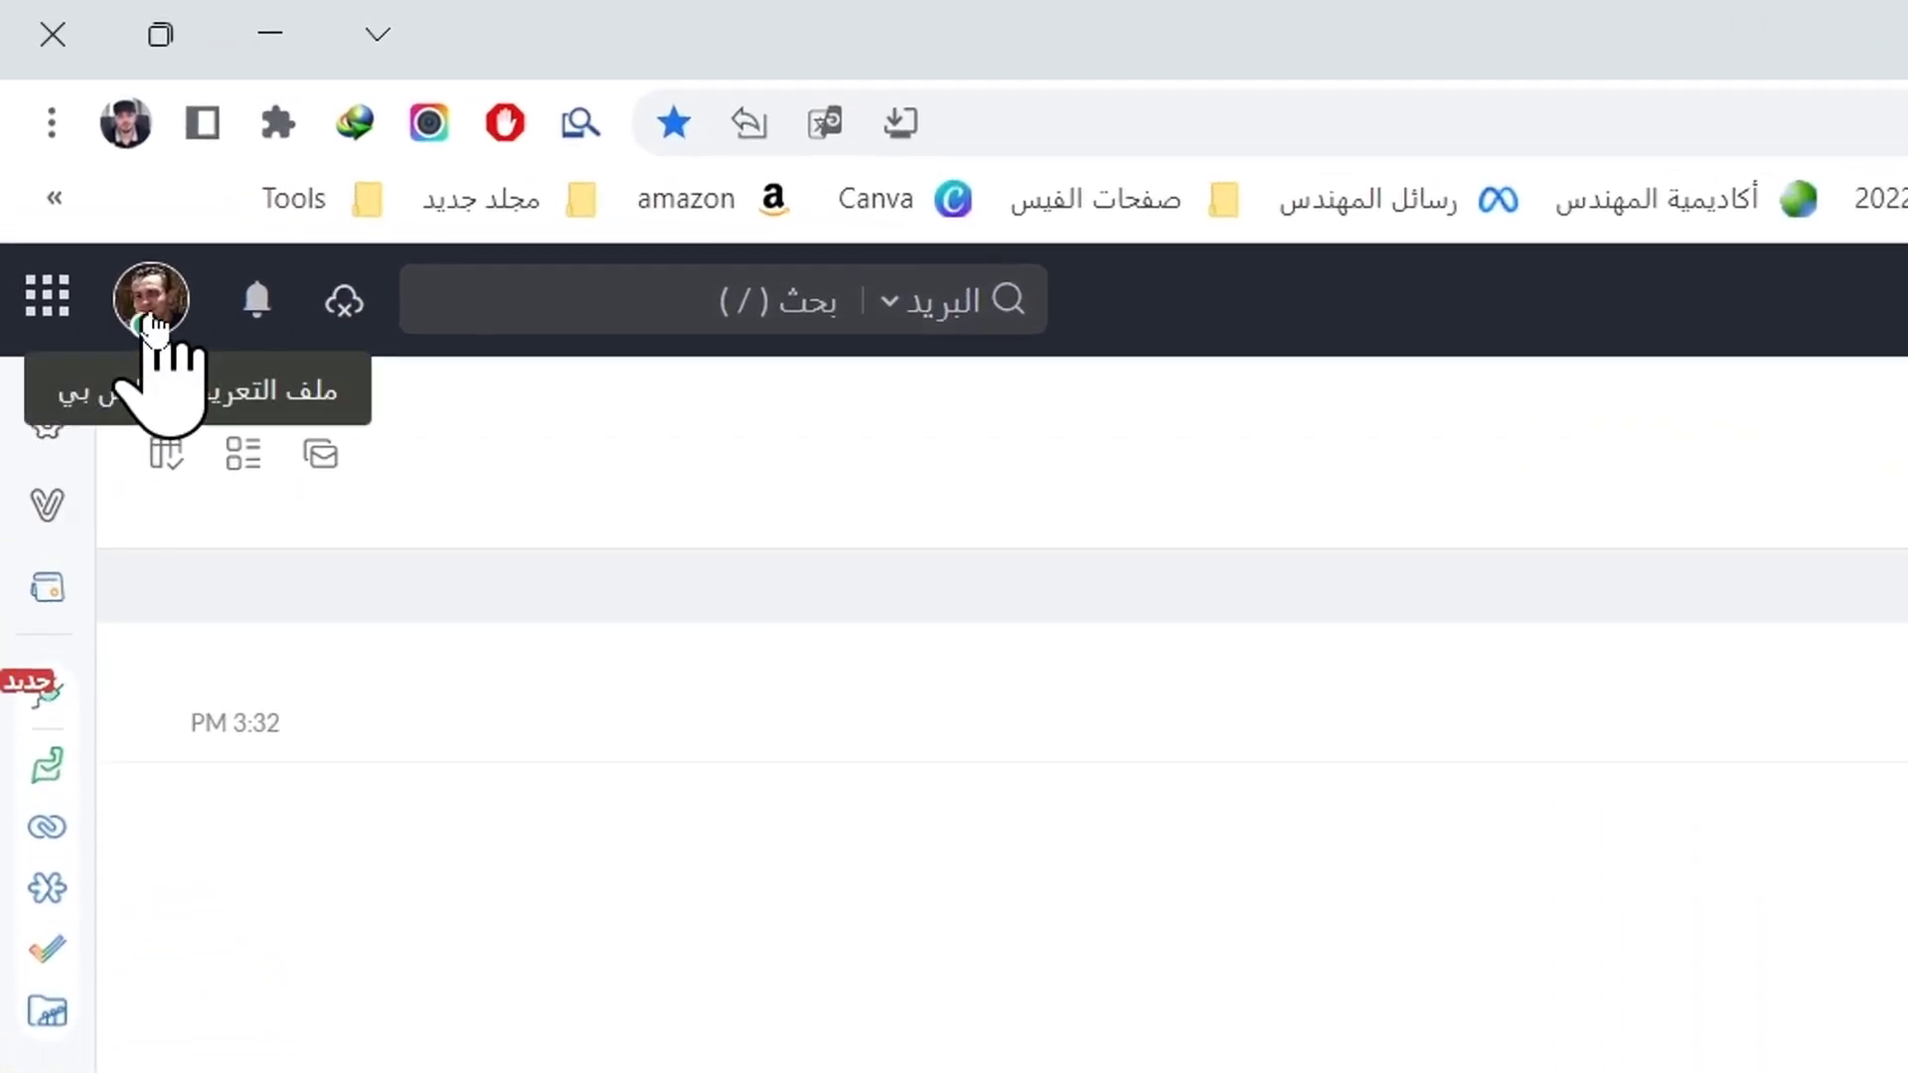
Review the signed-in and super administrator addresses in the profile panel, then sign out
click(154, 316)
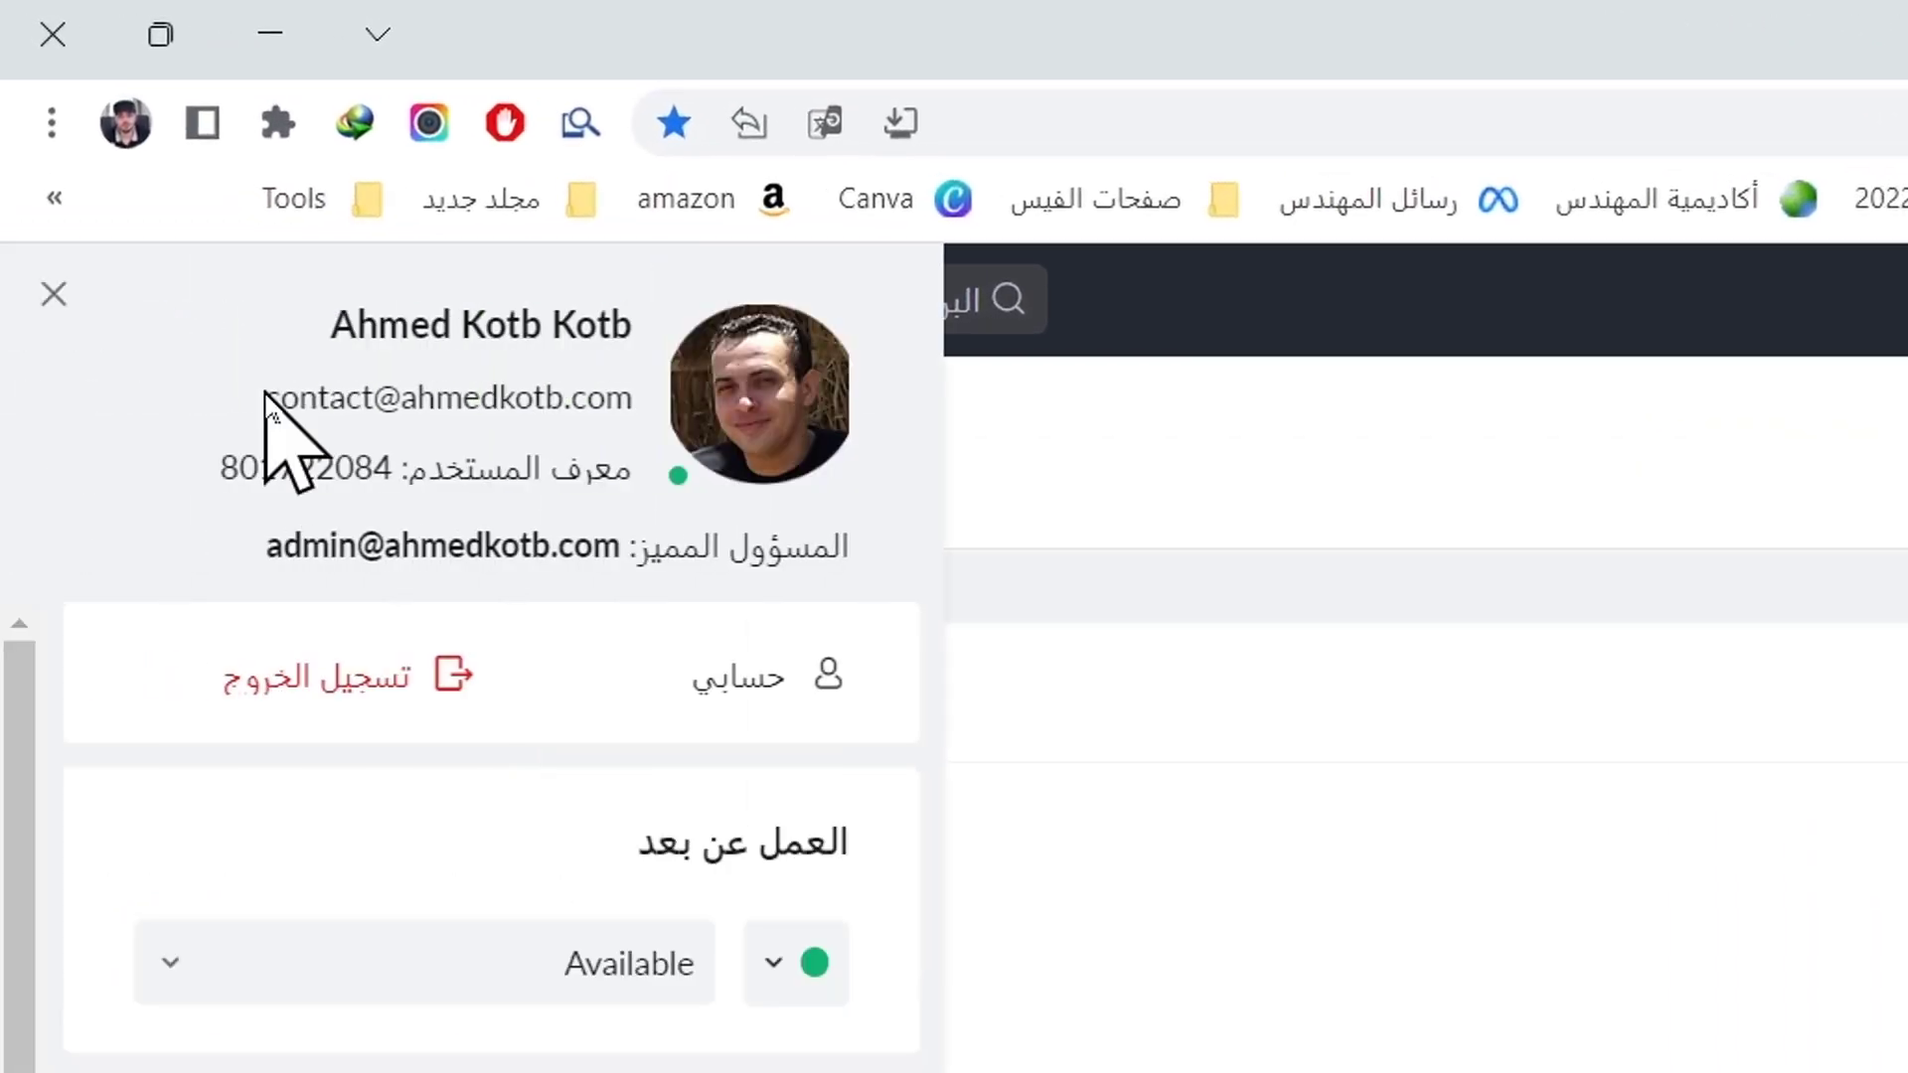
drag(266, 399, 612, 411)
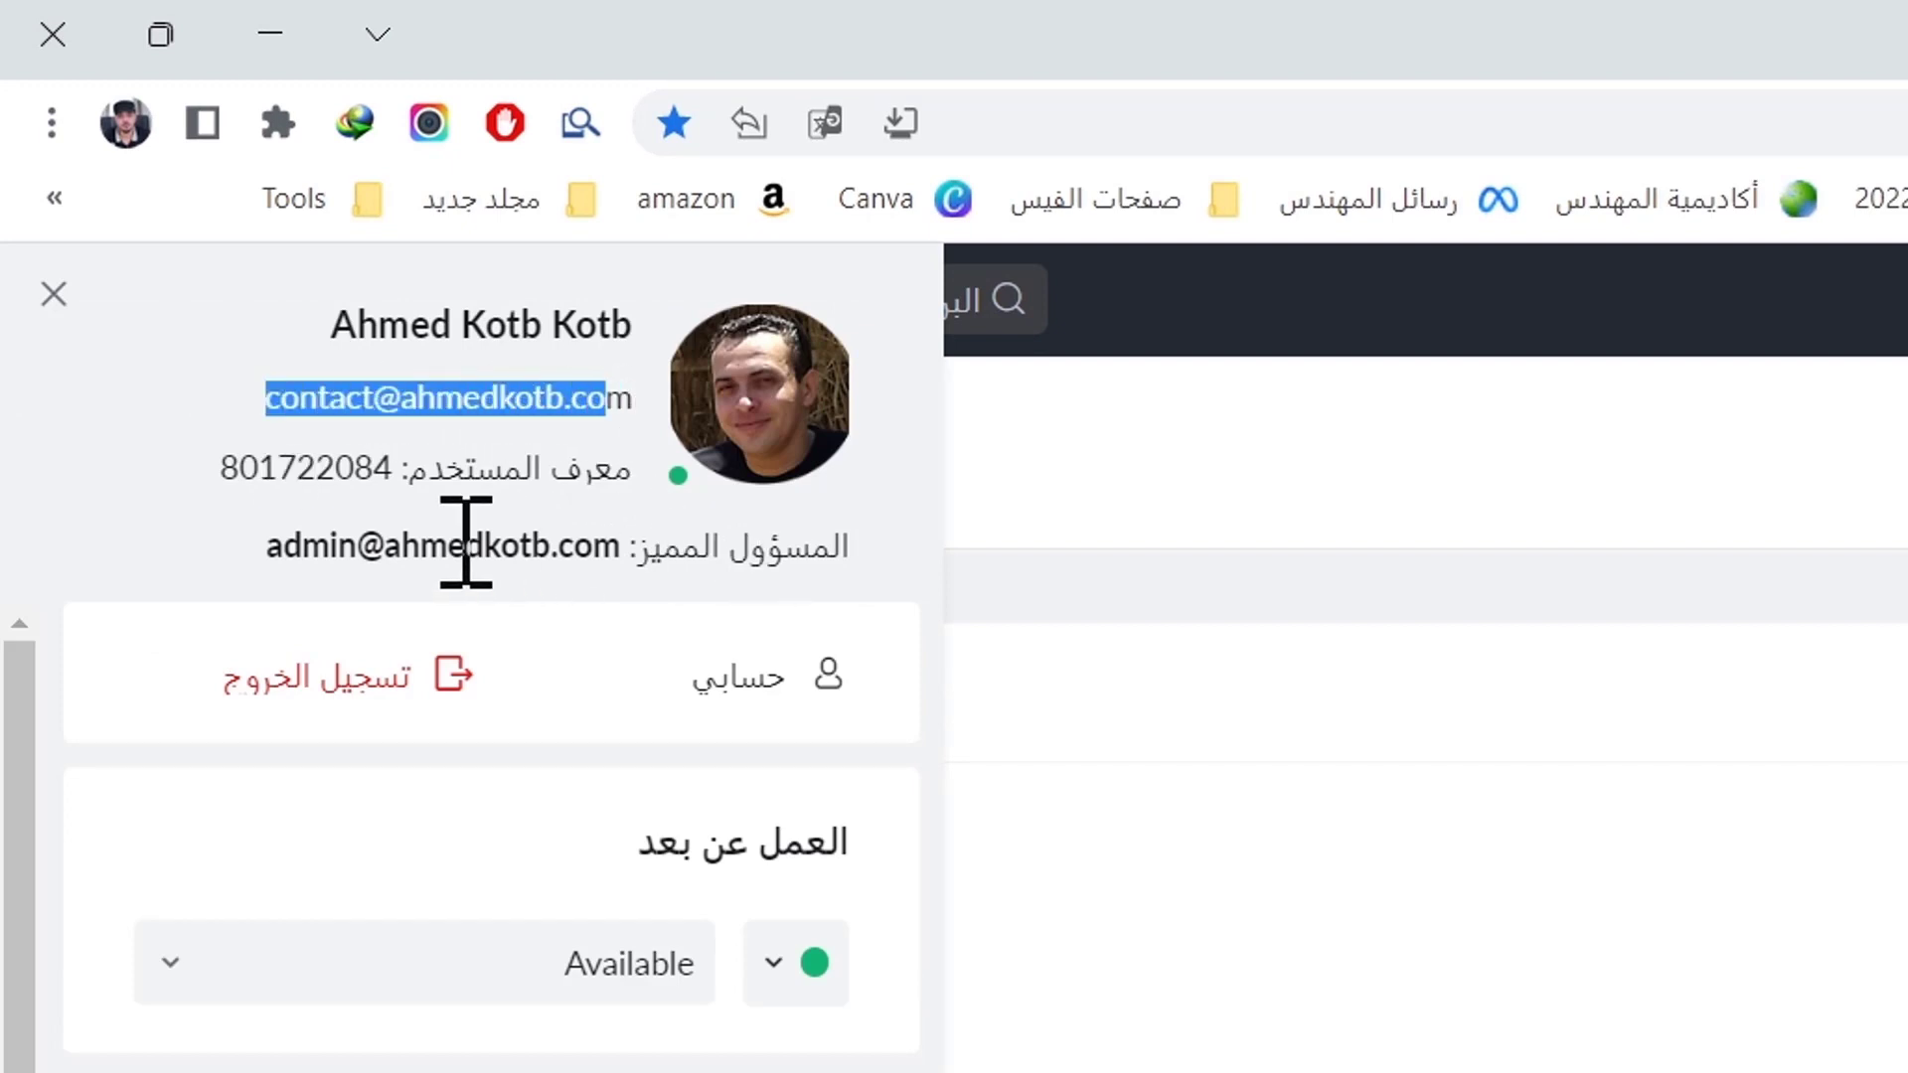
drag(260, 546, 575, 562)
click(289, 583)
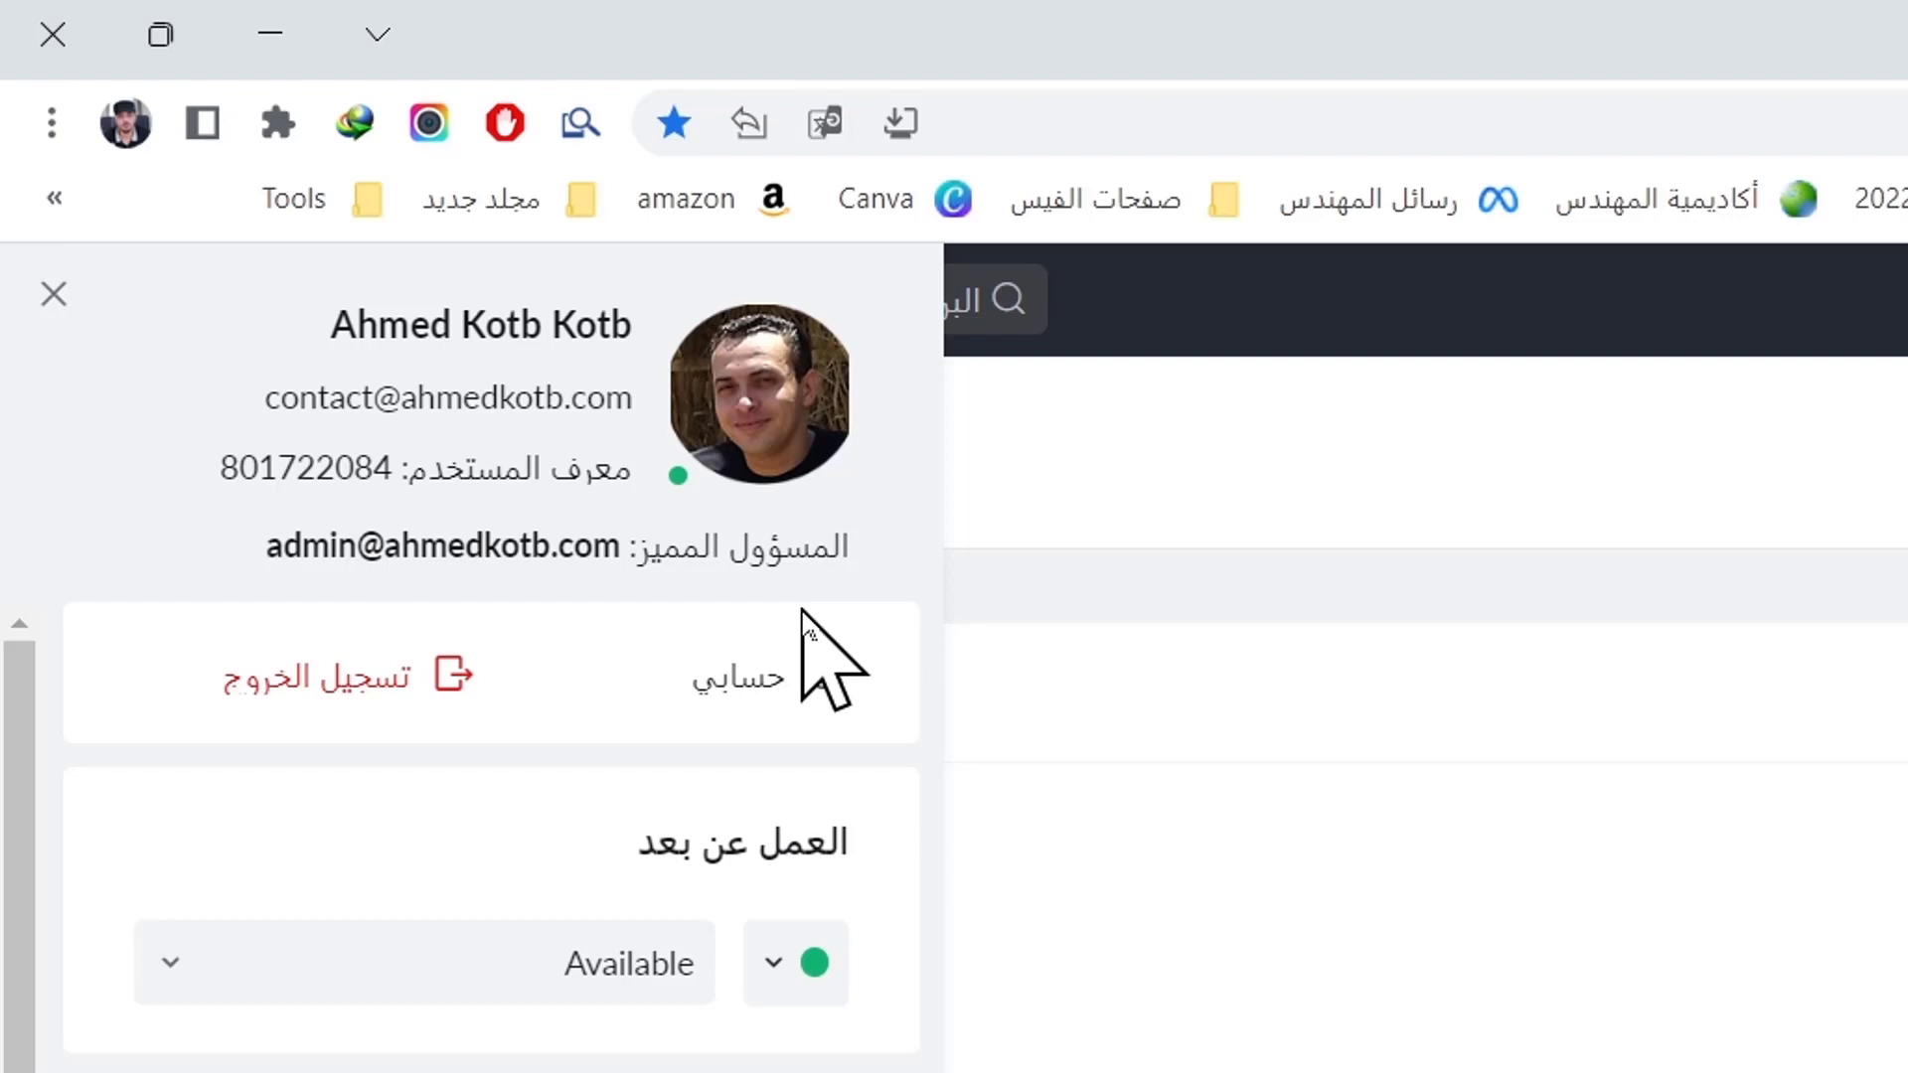
drag(652, 545, 810, 545)
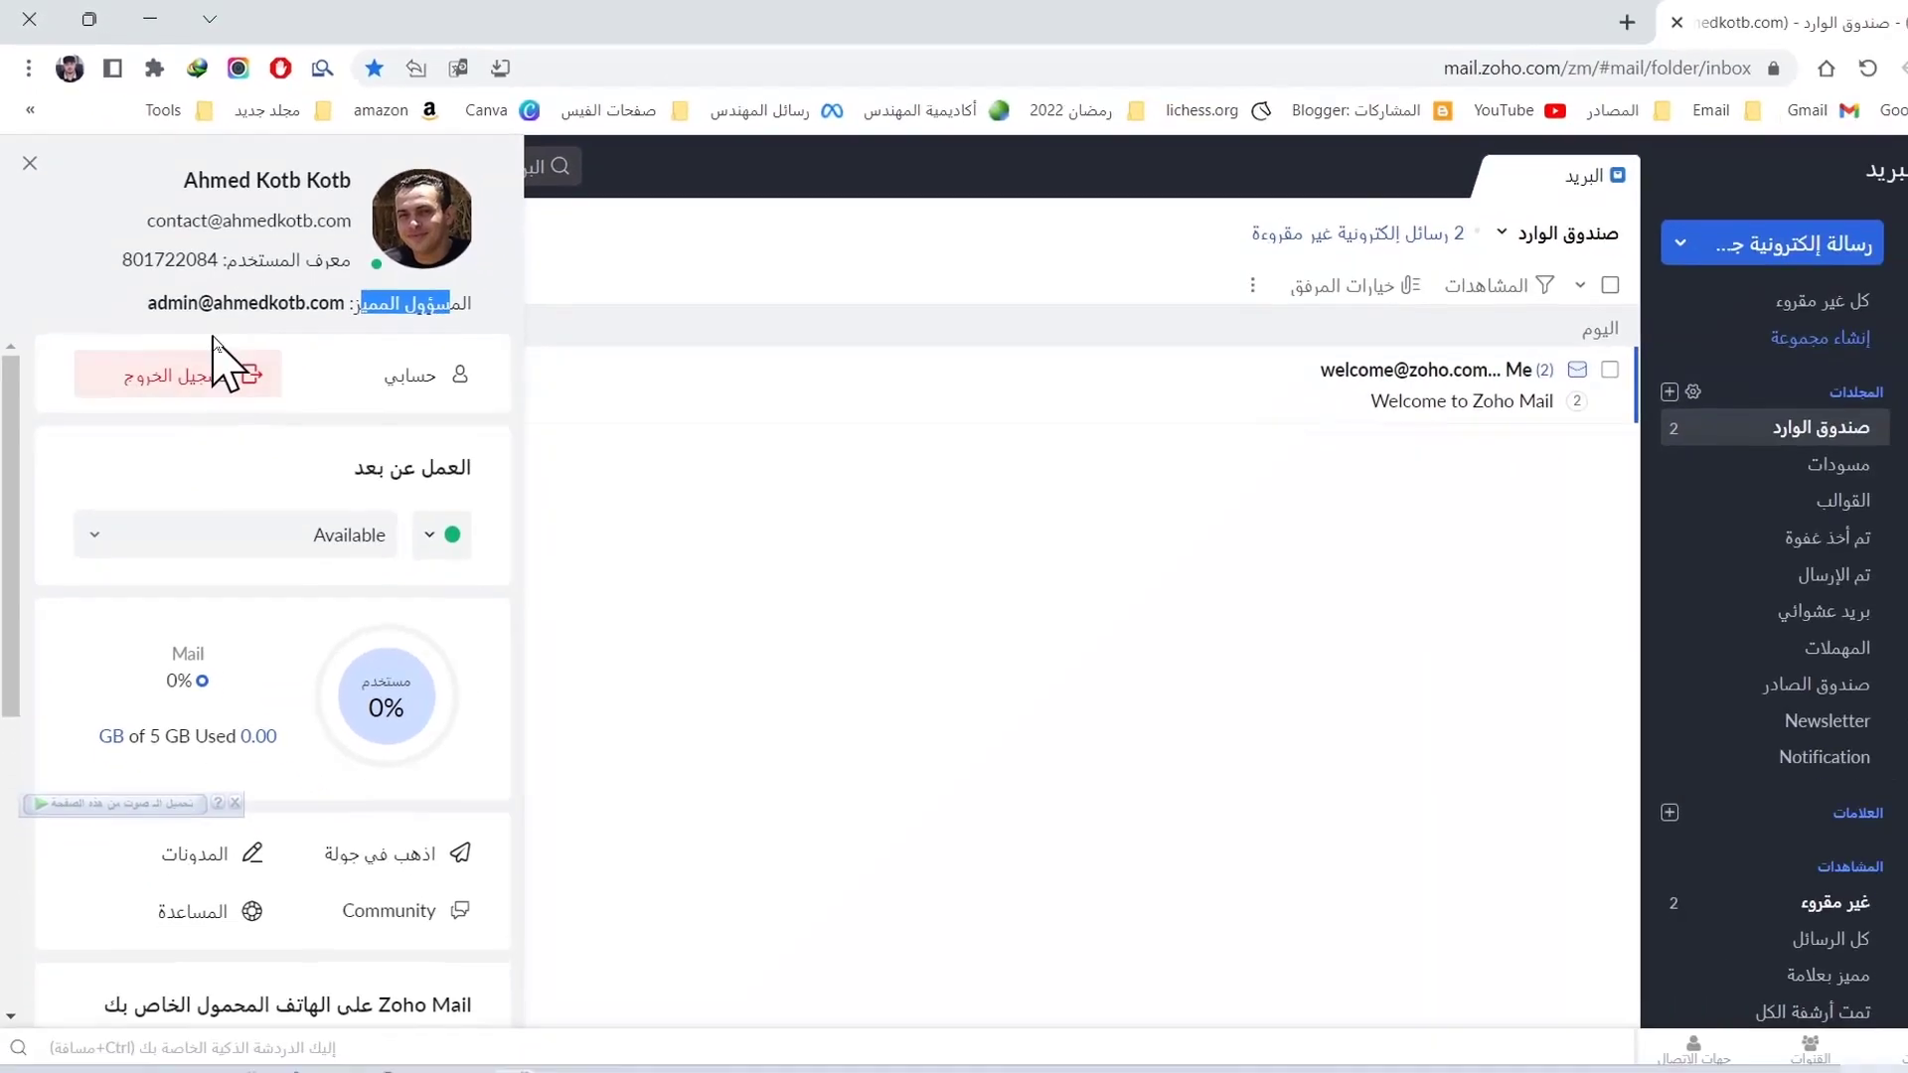
drag(151, 212, 327, 212)
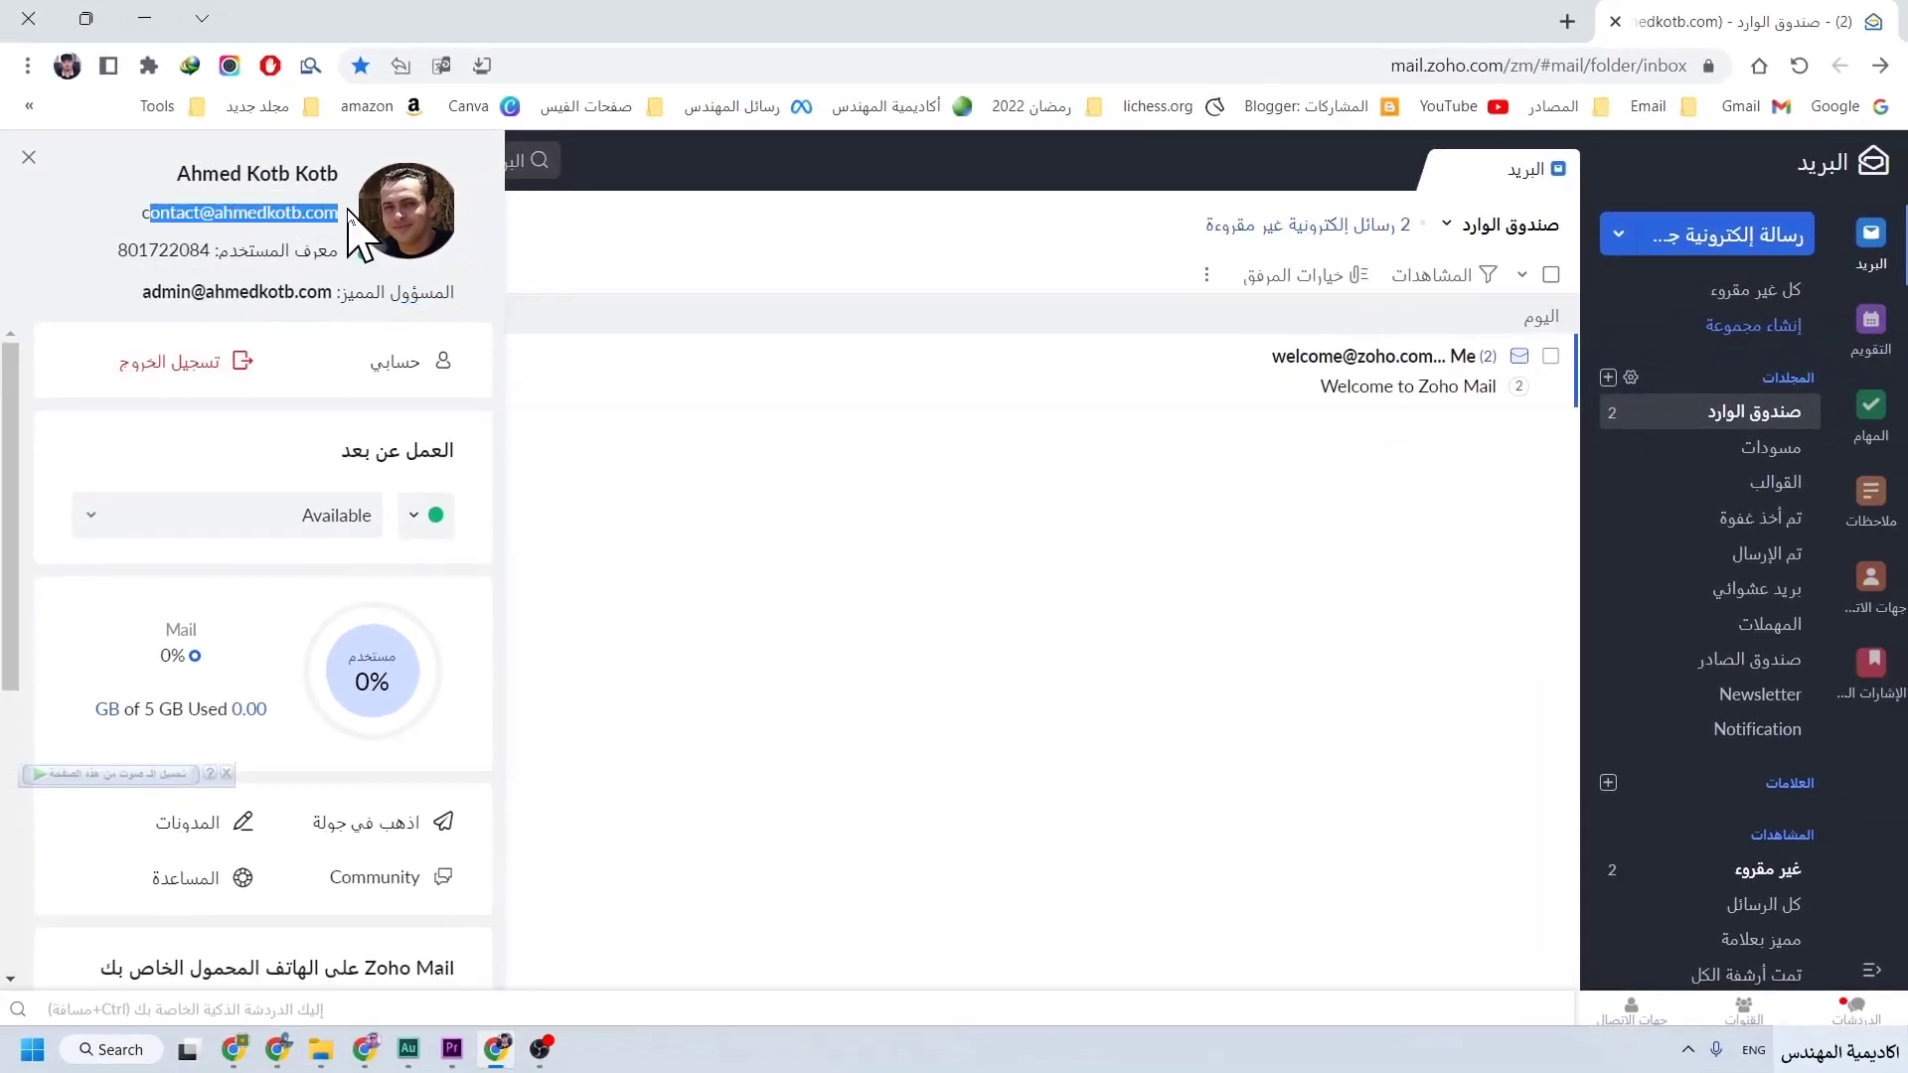
drag(129, 293, 256, 290)
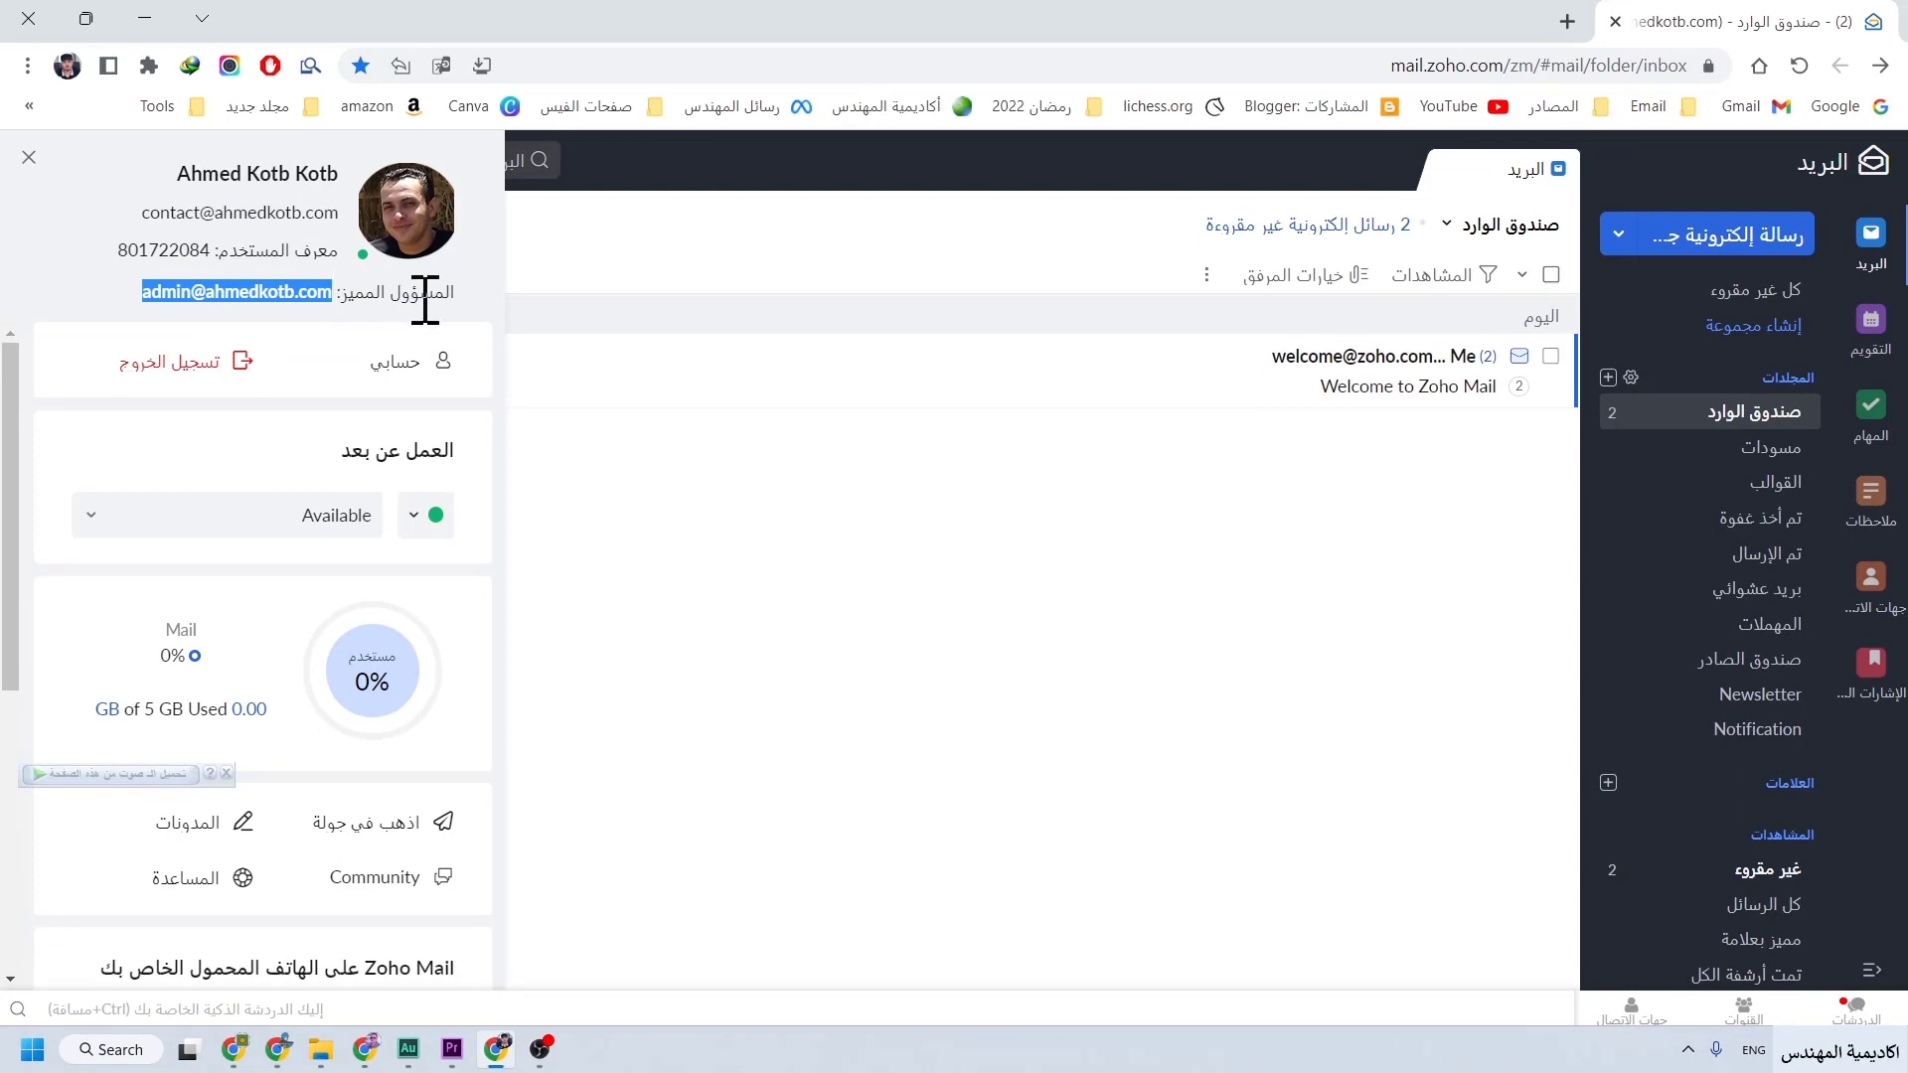
click(177, 366)
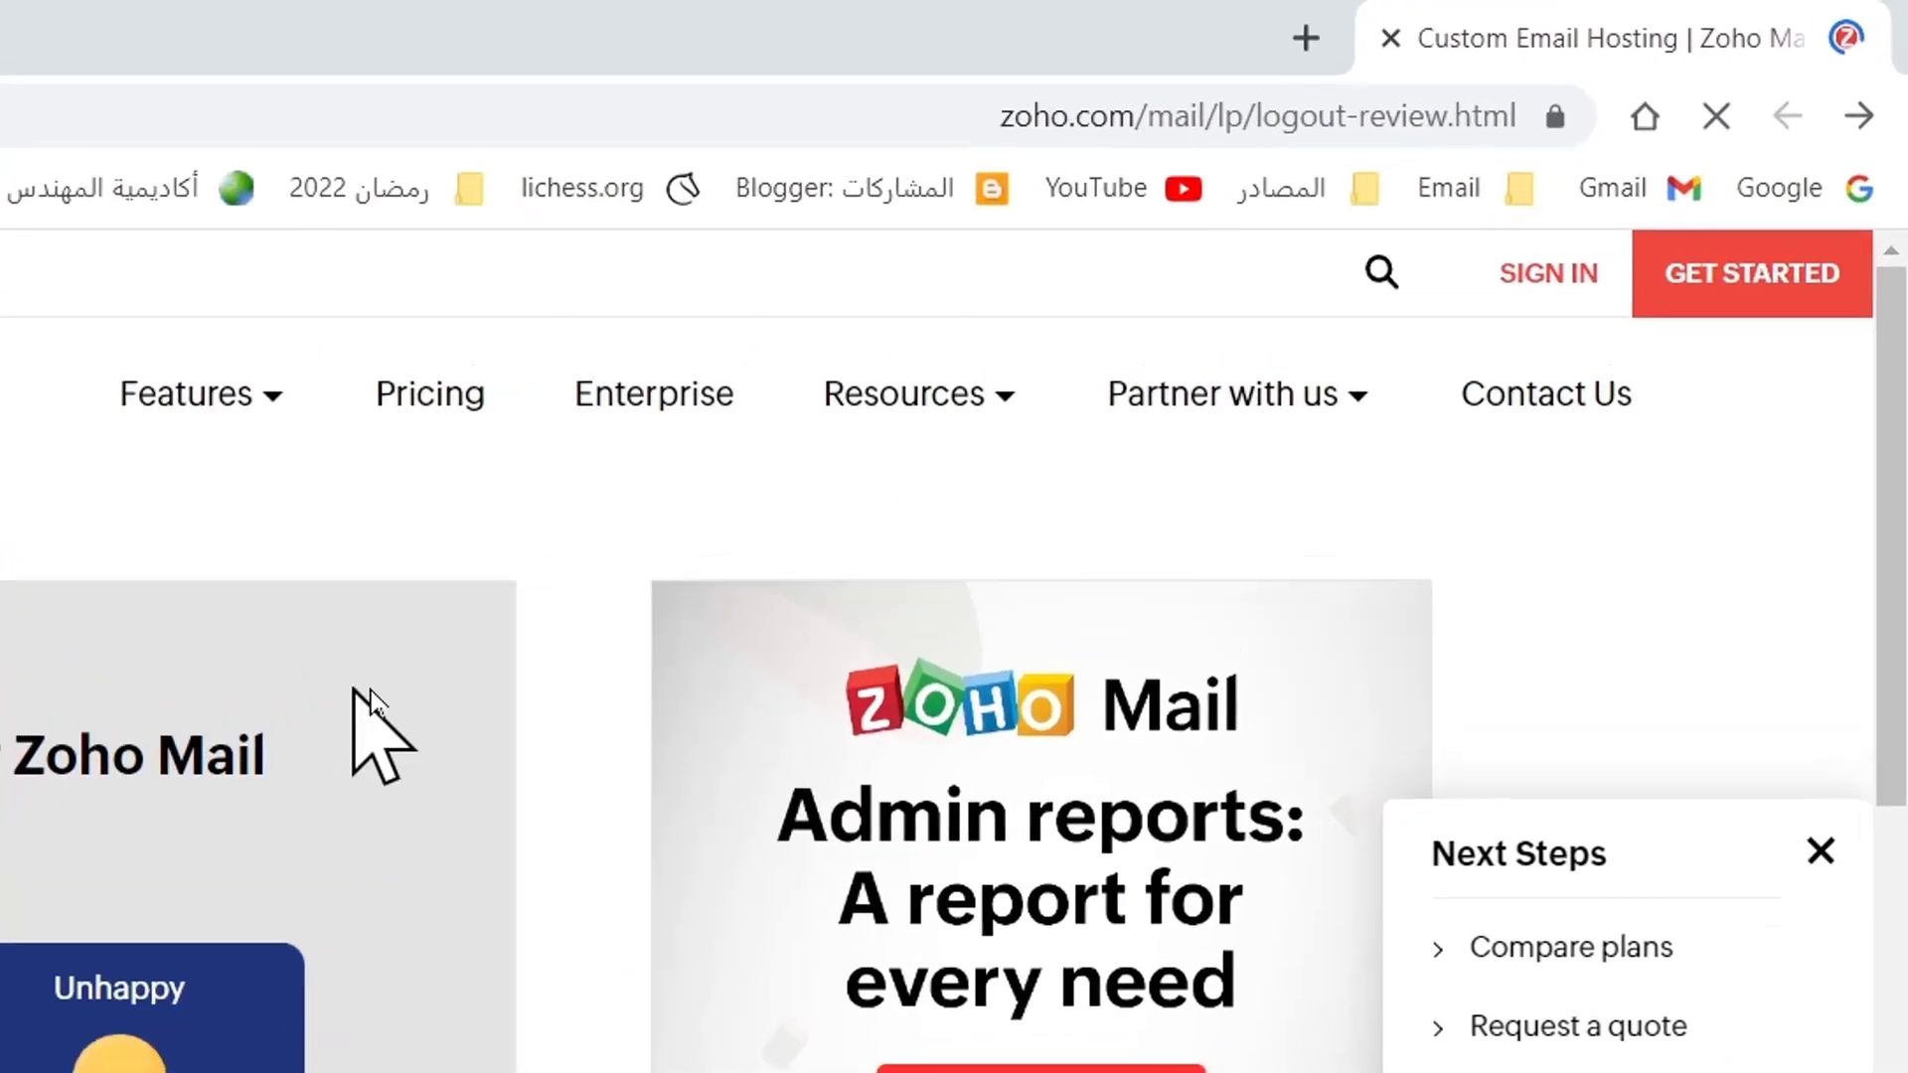
Sign back in with the administrator's e-mail address and the browser-saved password
mouse_move(1603, 188)
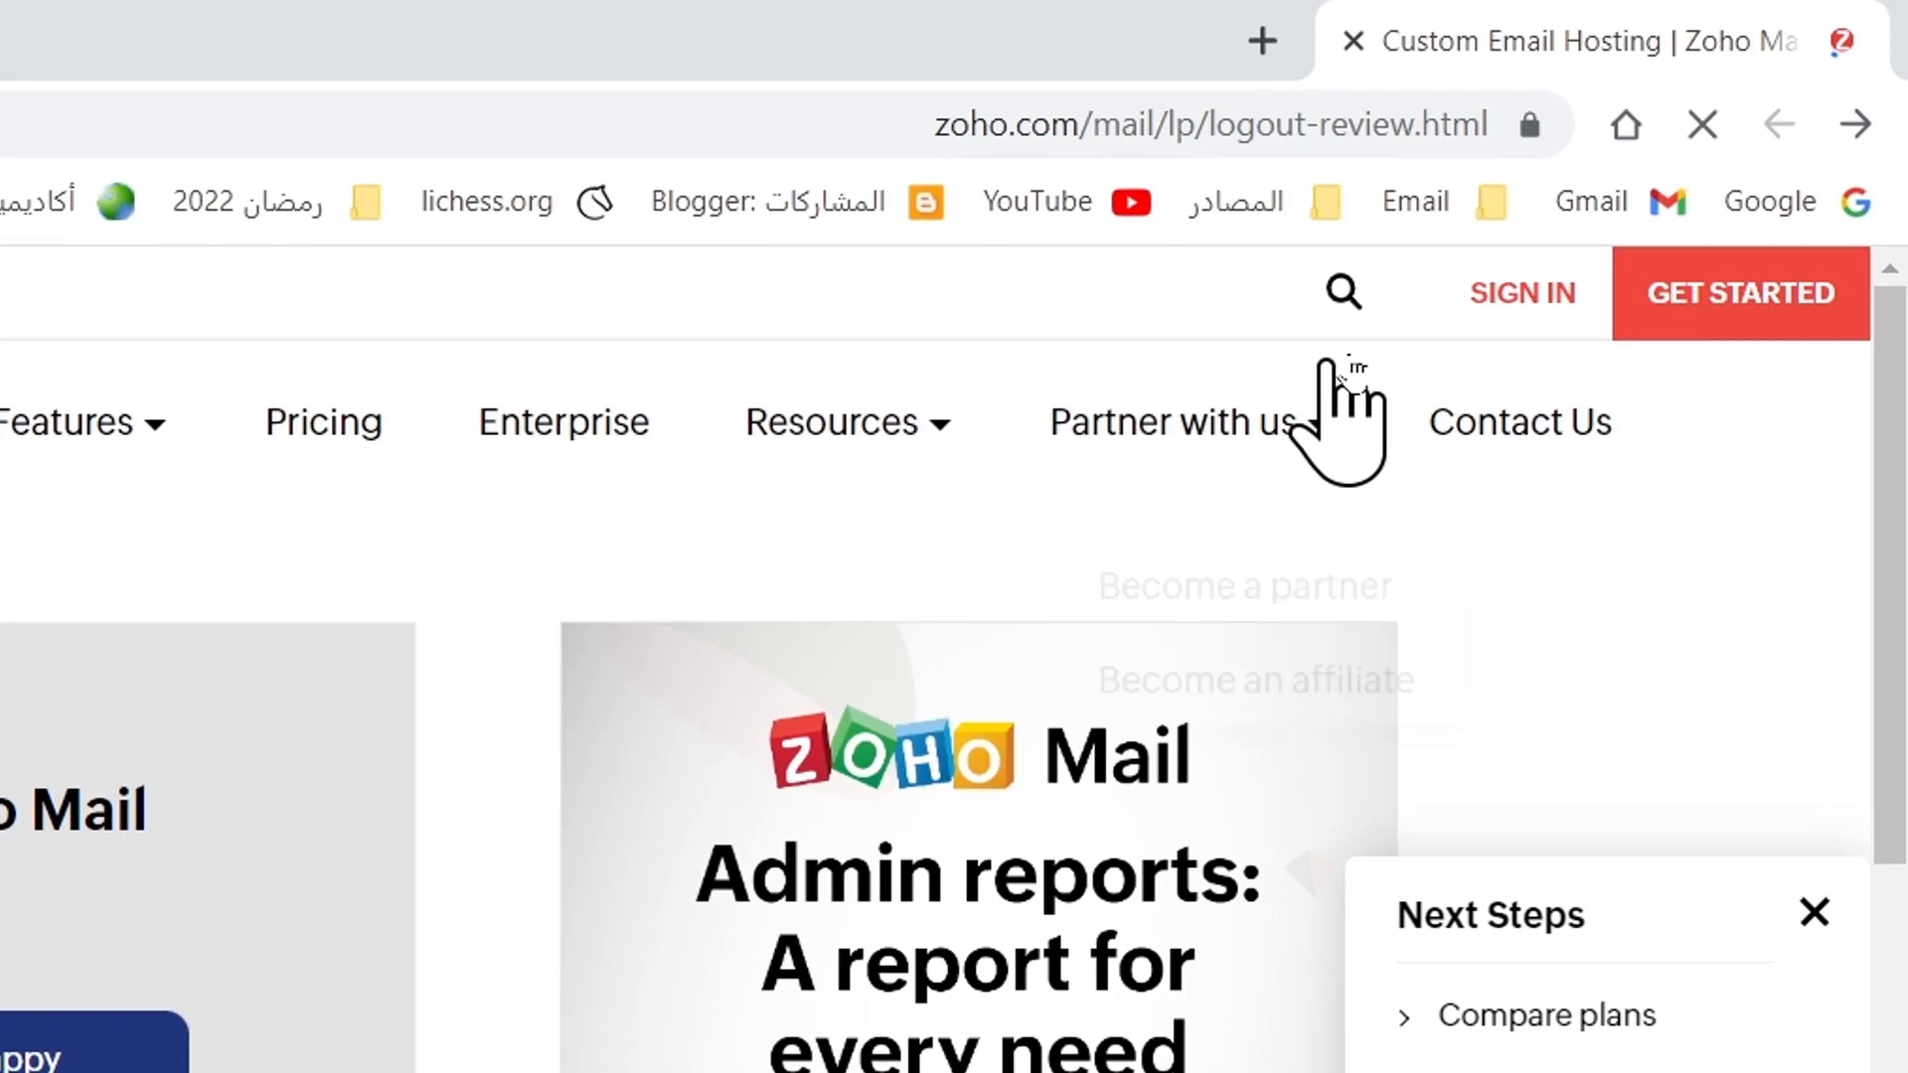
click(1510, 298)
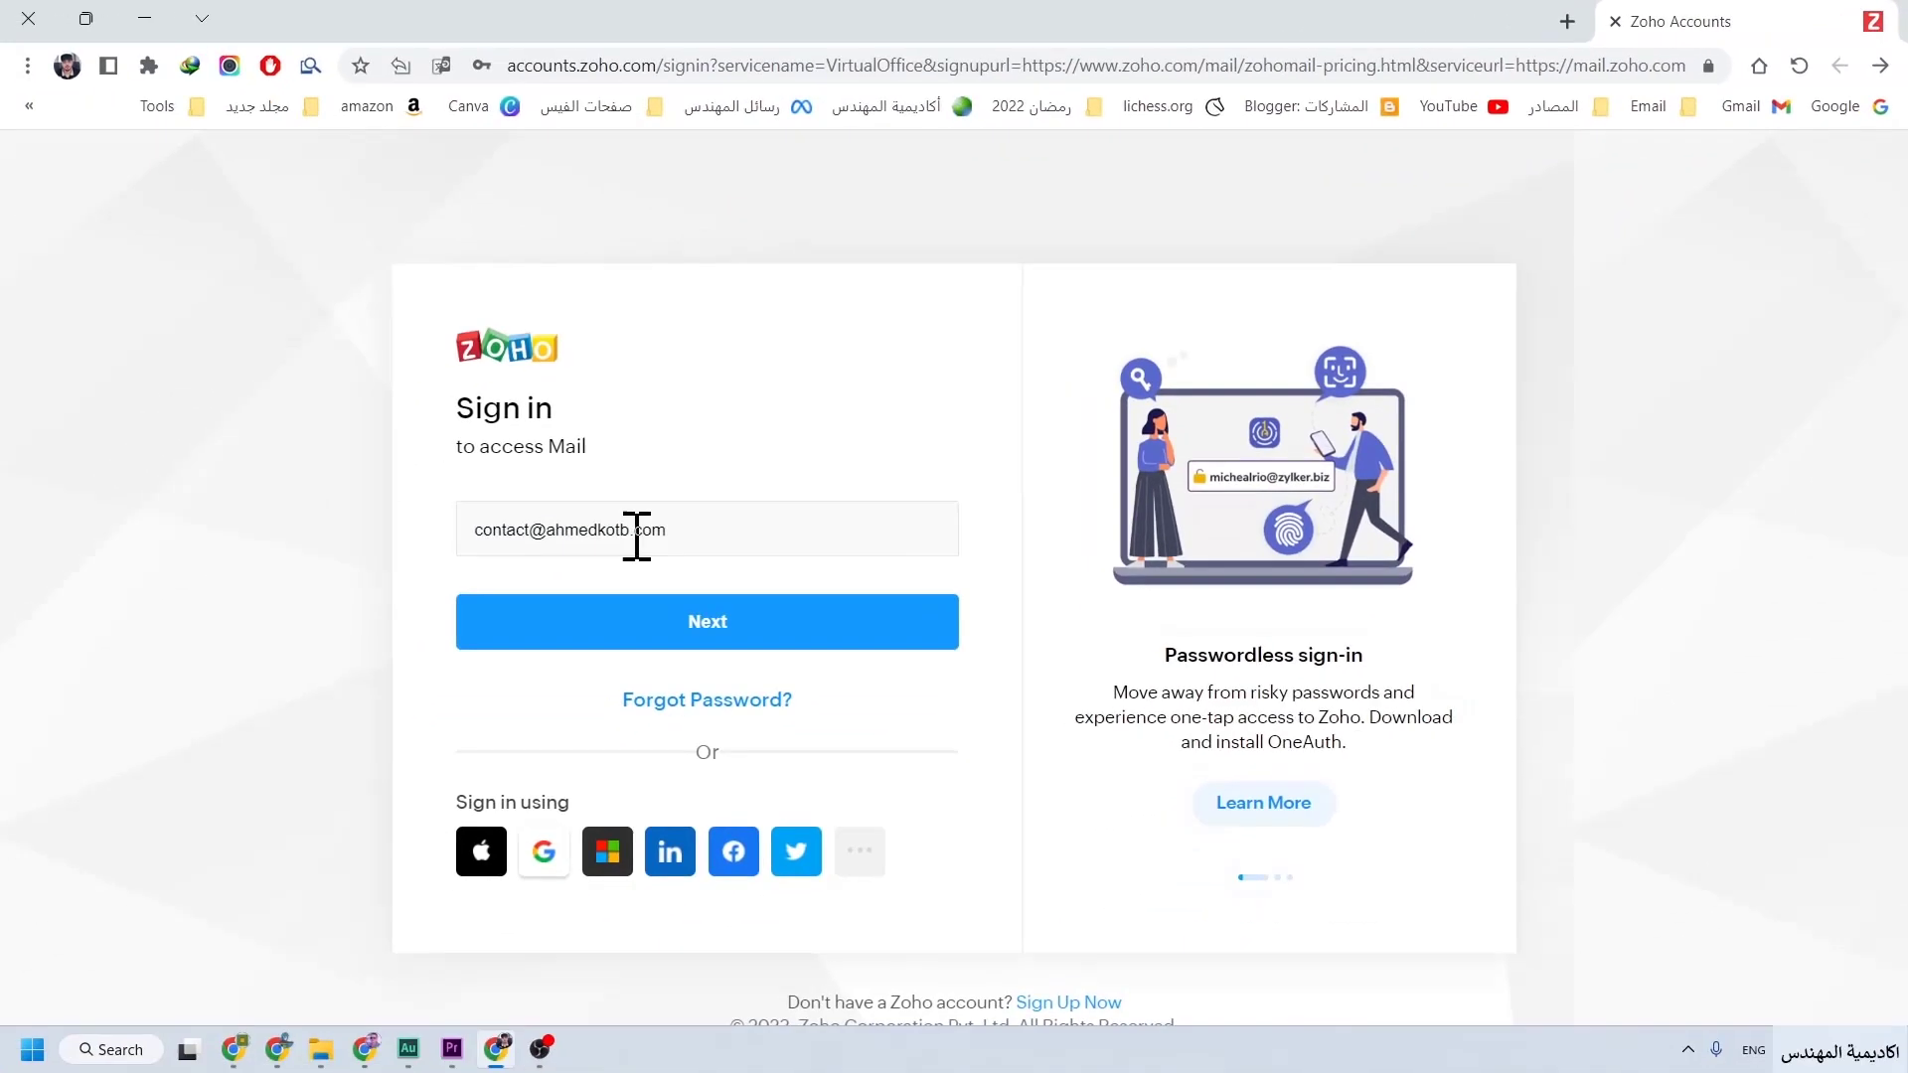
drag(532, 531, 458, 537)
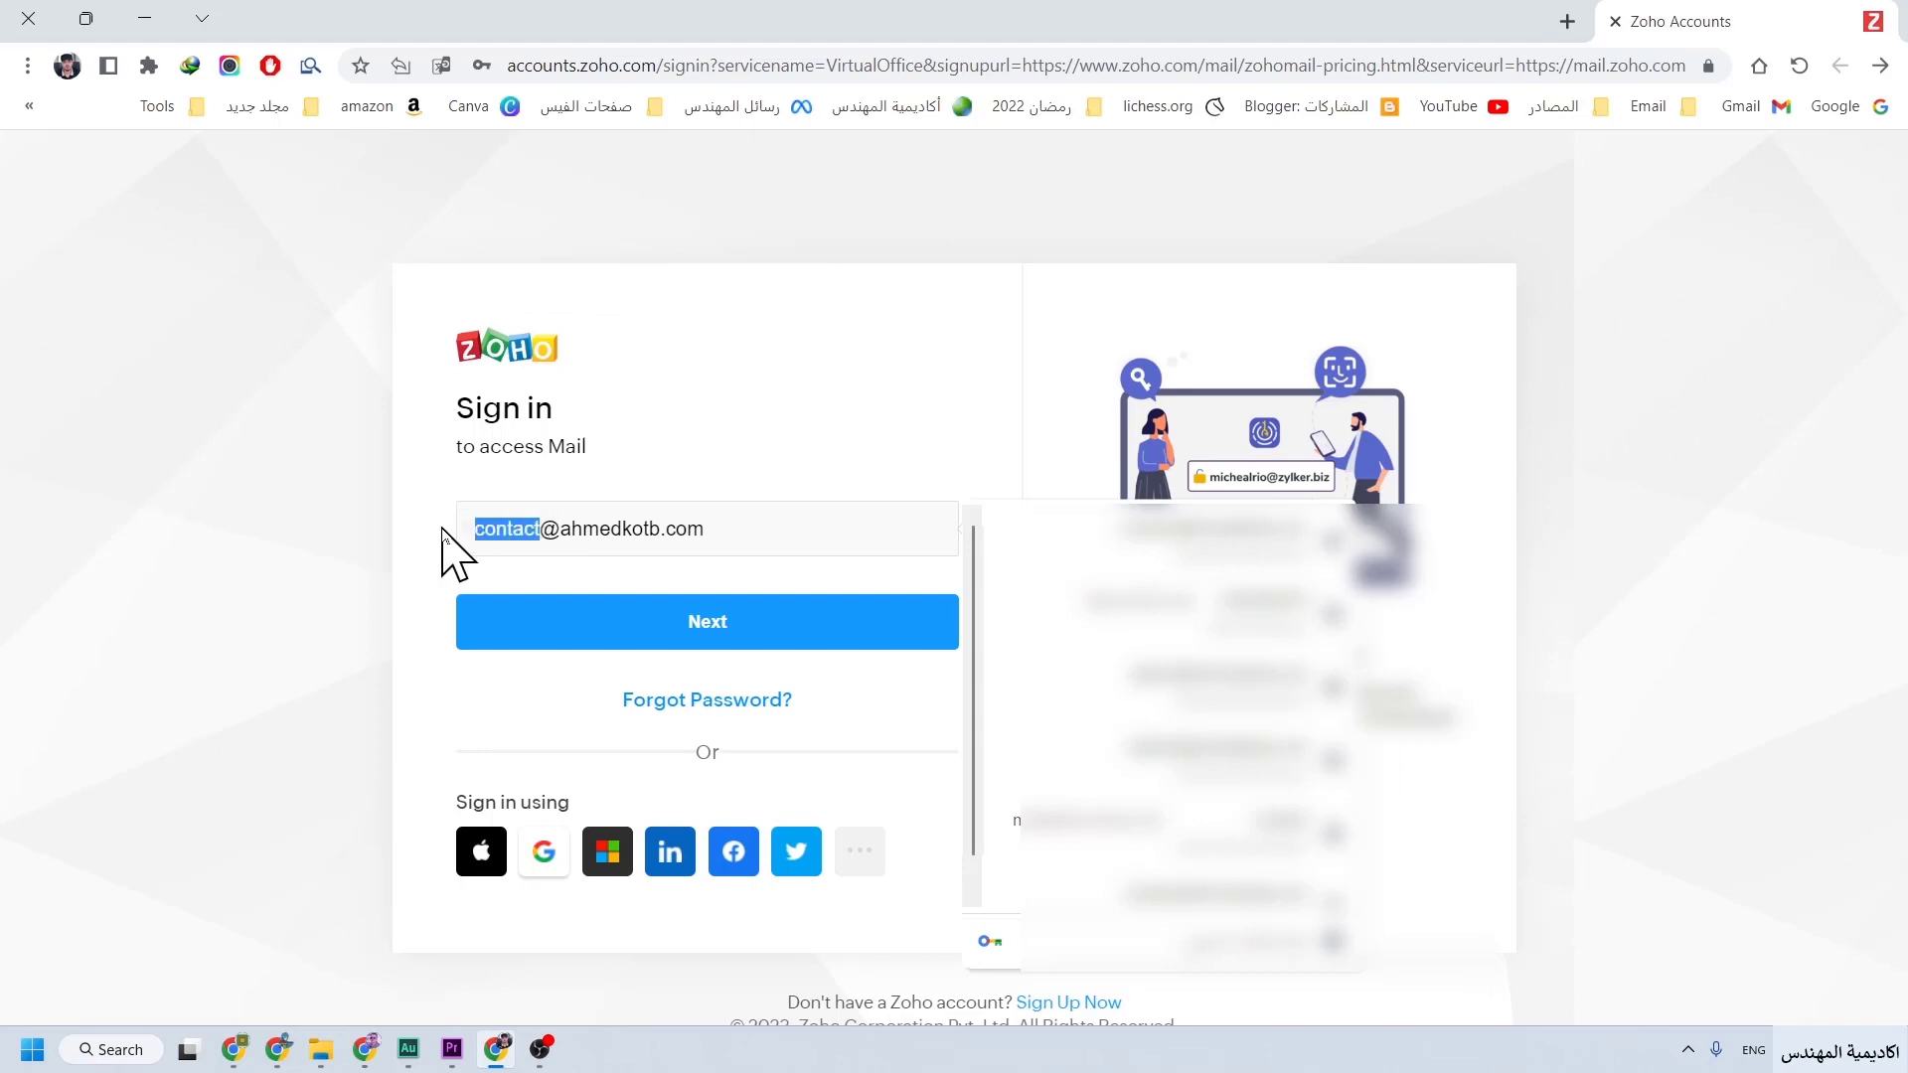
text(admin)
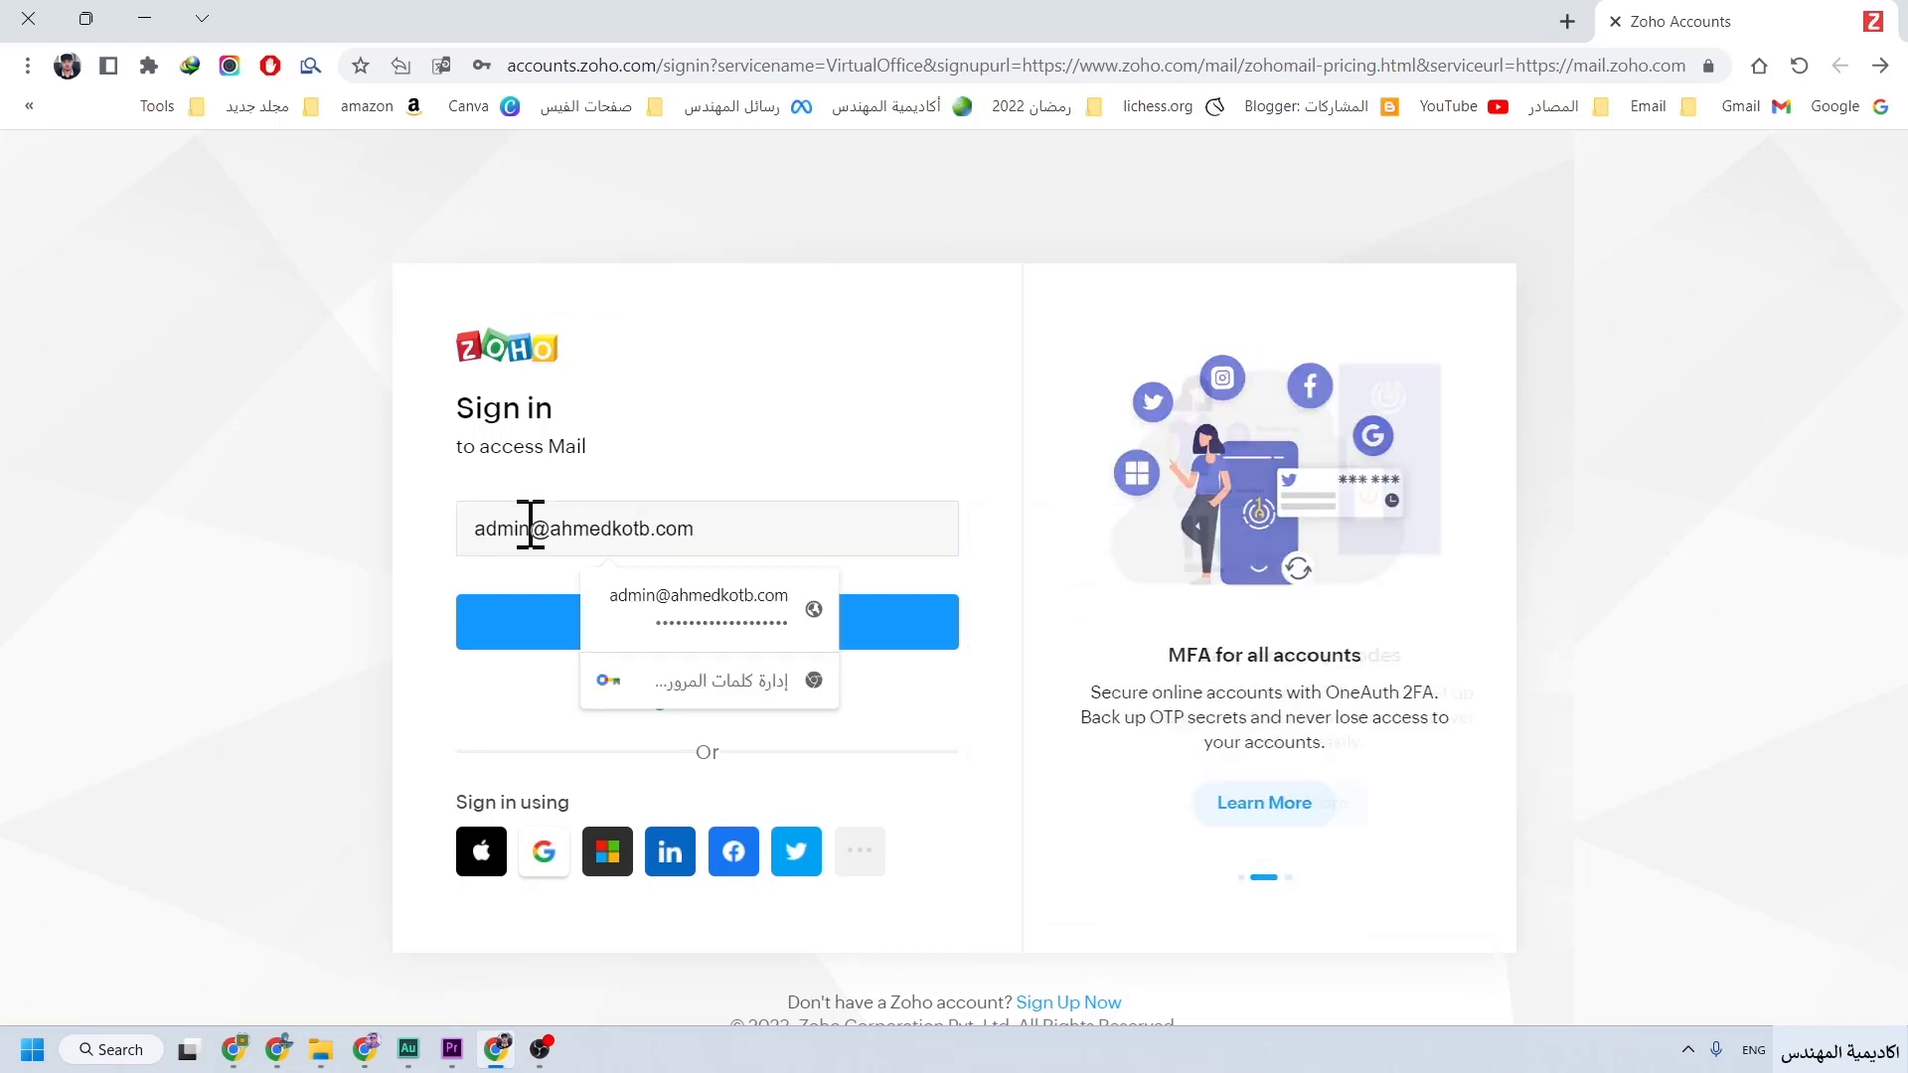
click(696, 611)
click(603, 628)
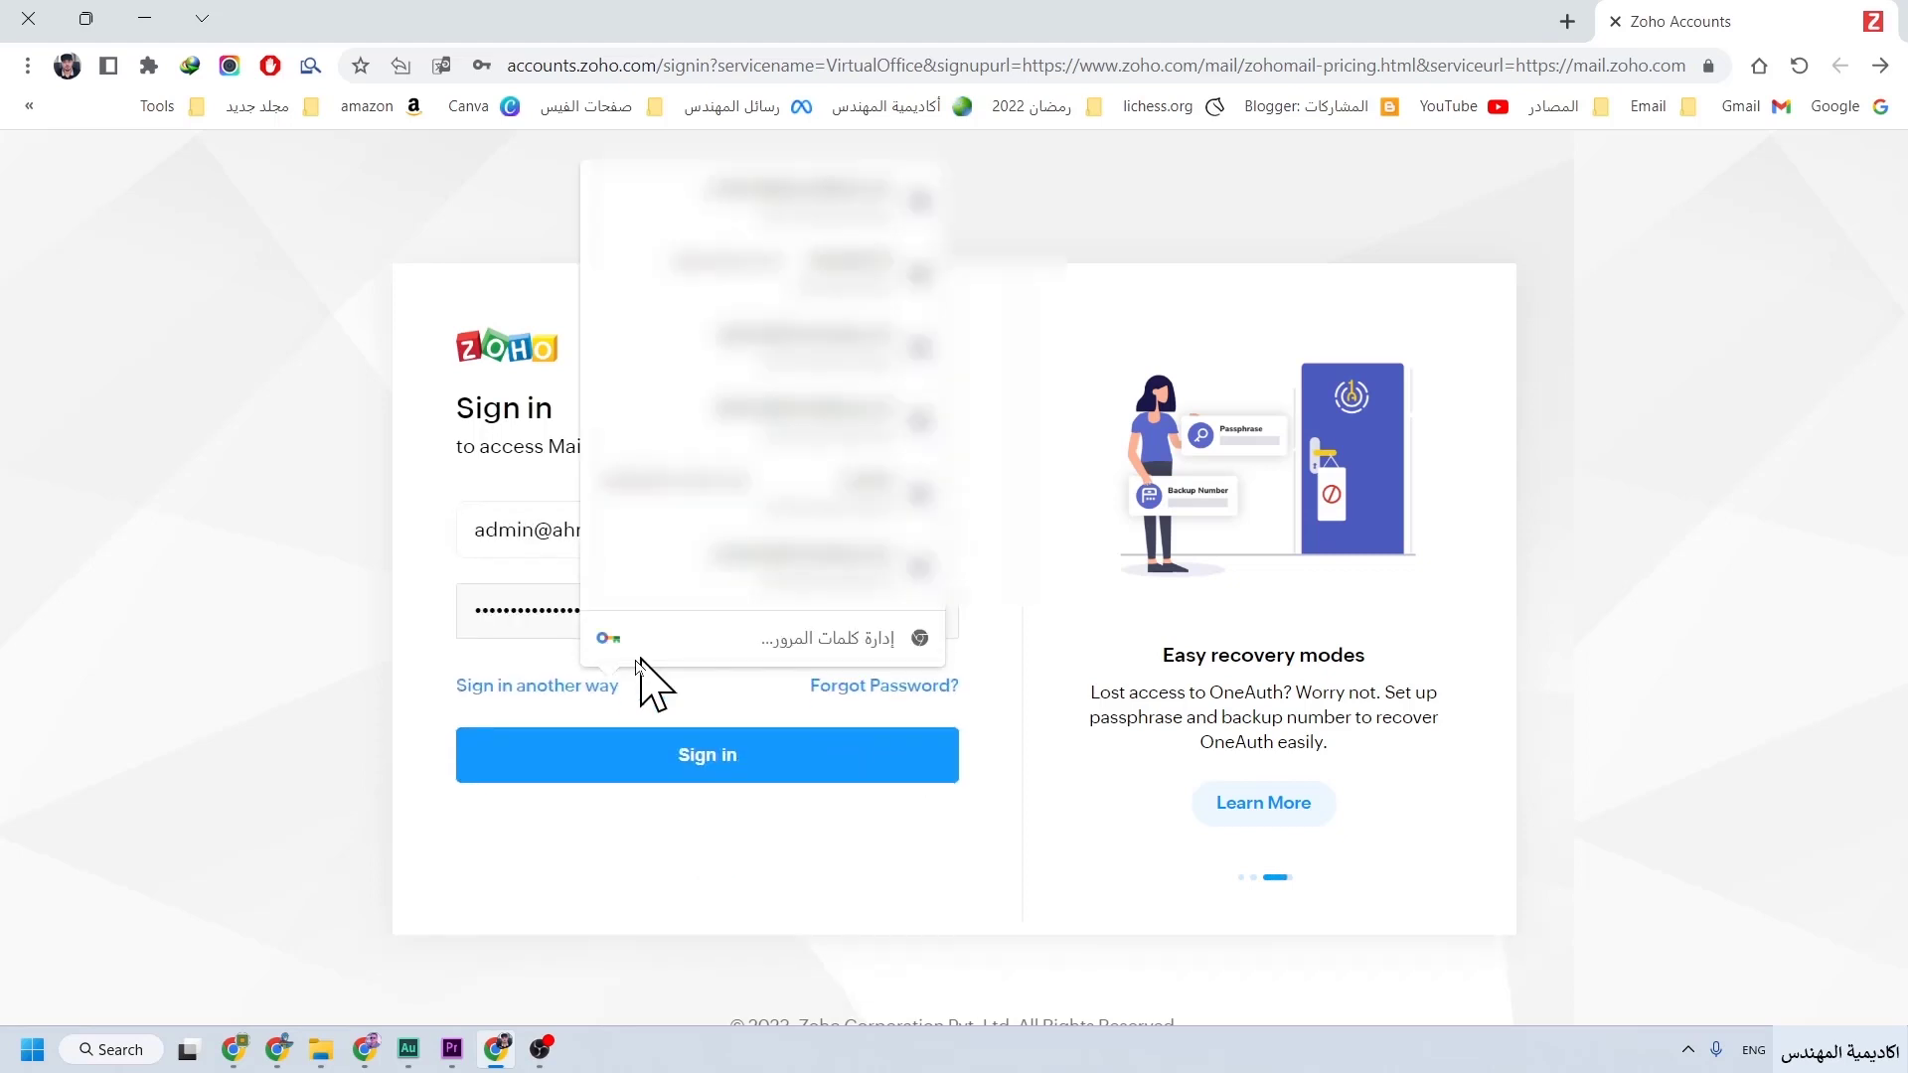
click(625, 629)
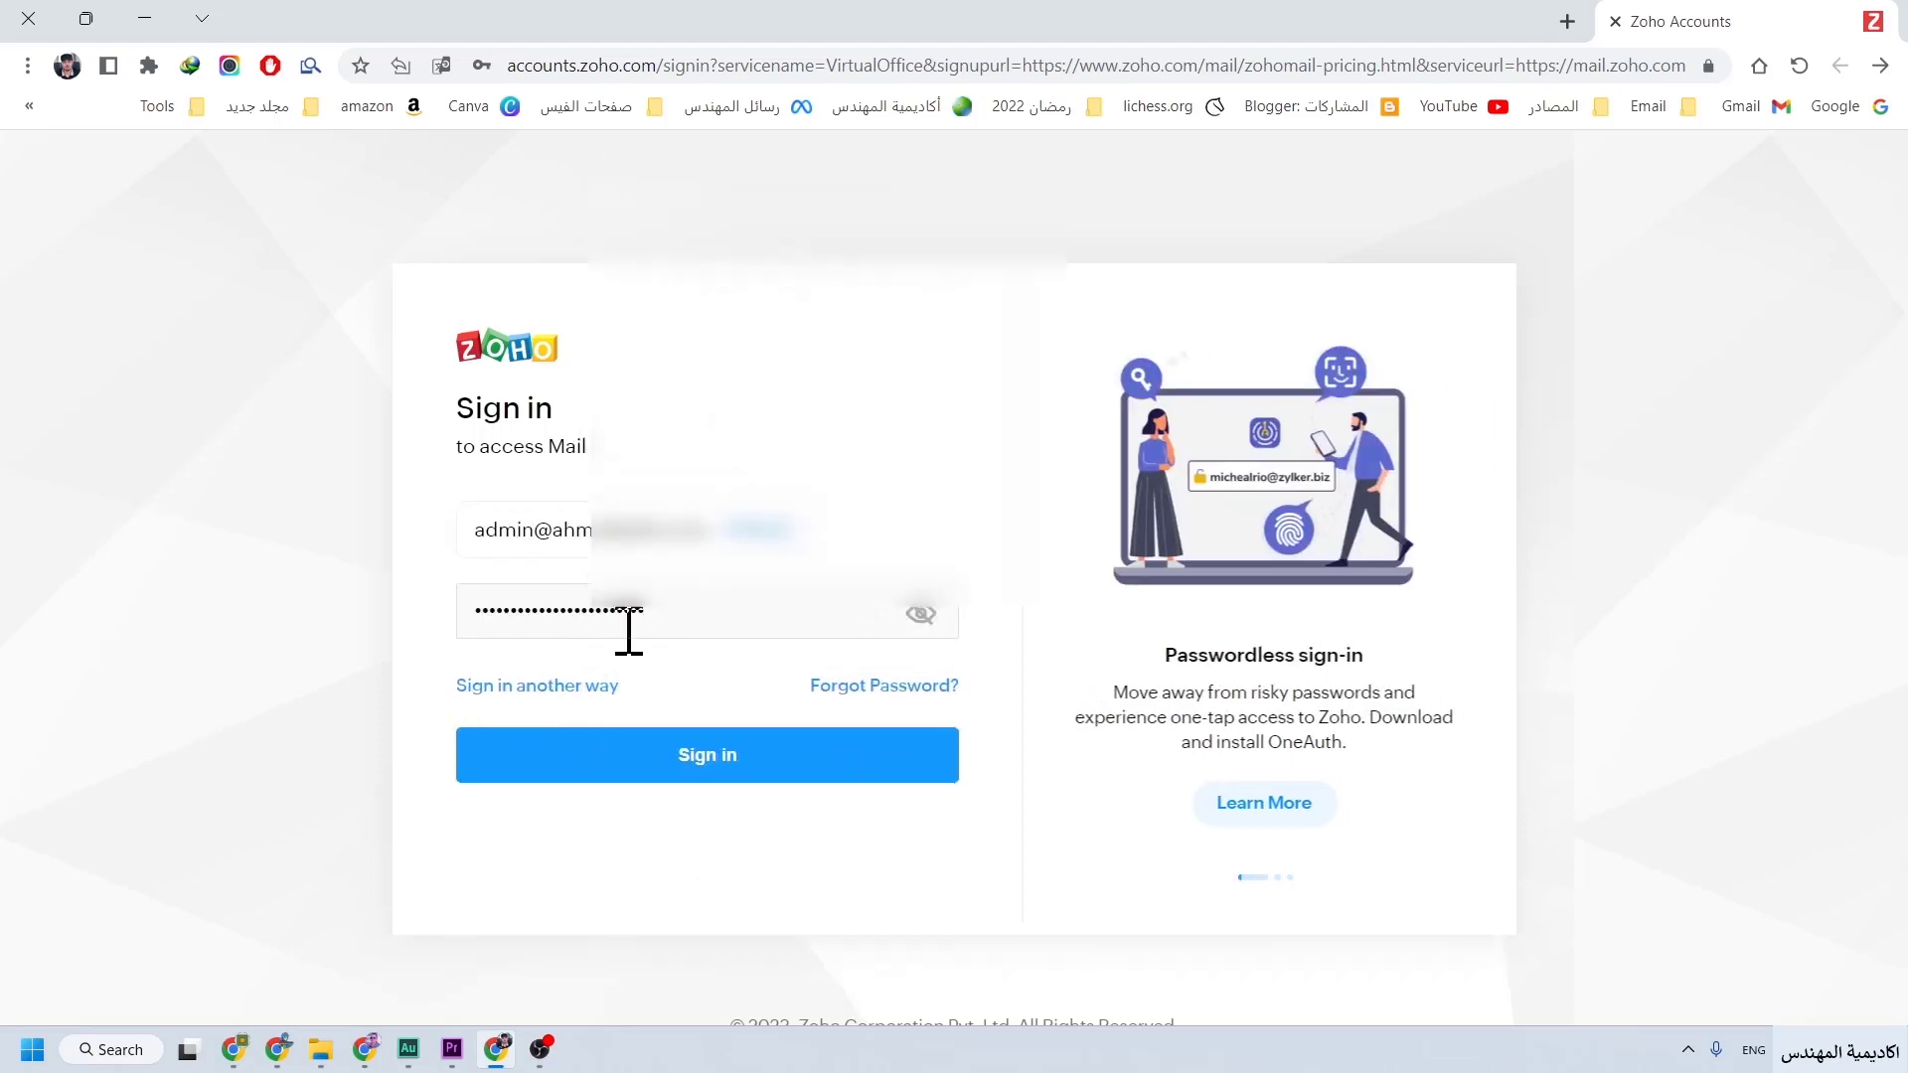
click(694, 762)
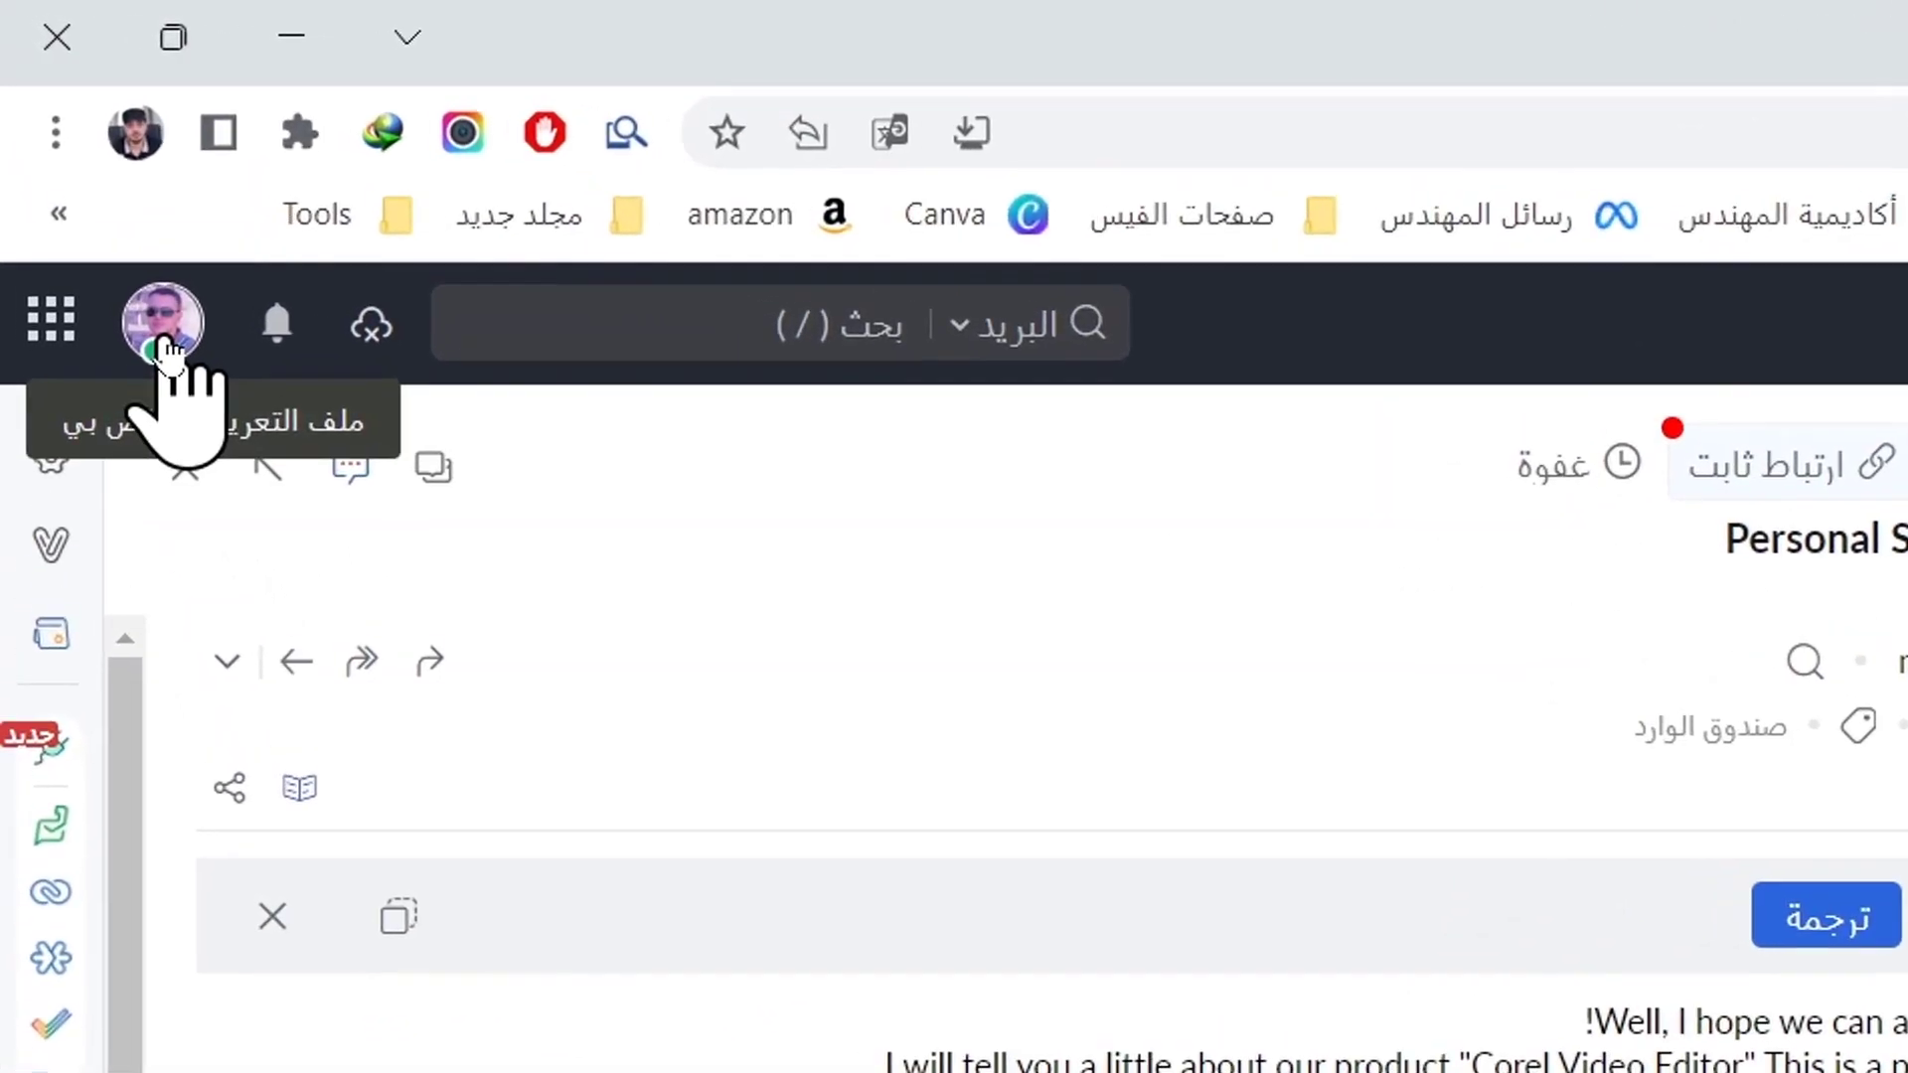
From the account profile panel, launch the Admin Console dashboard in a new tab
click(162, 341)
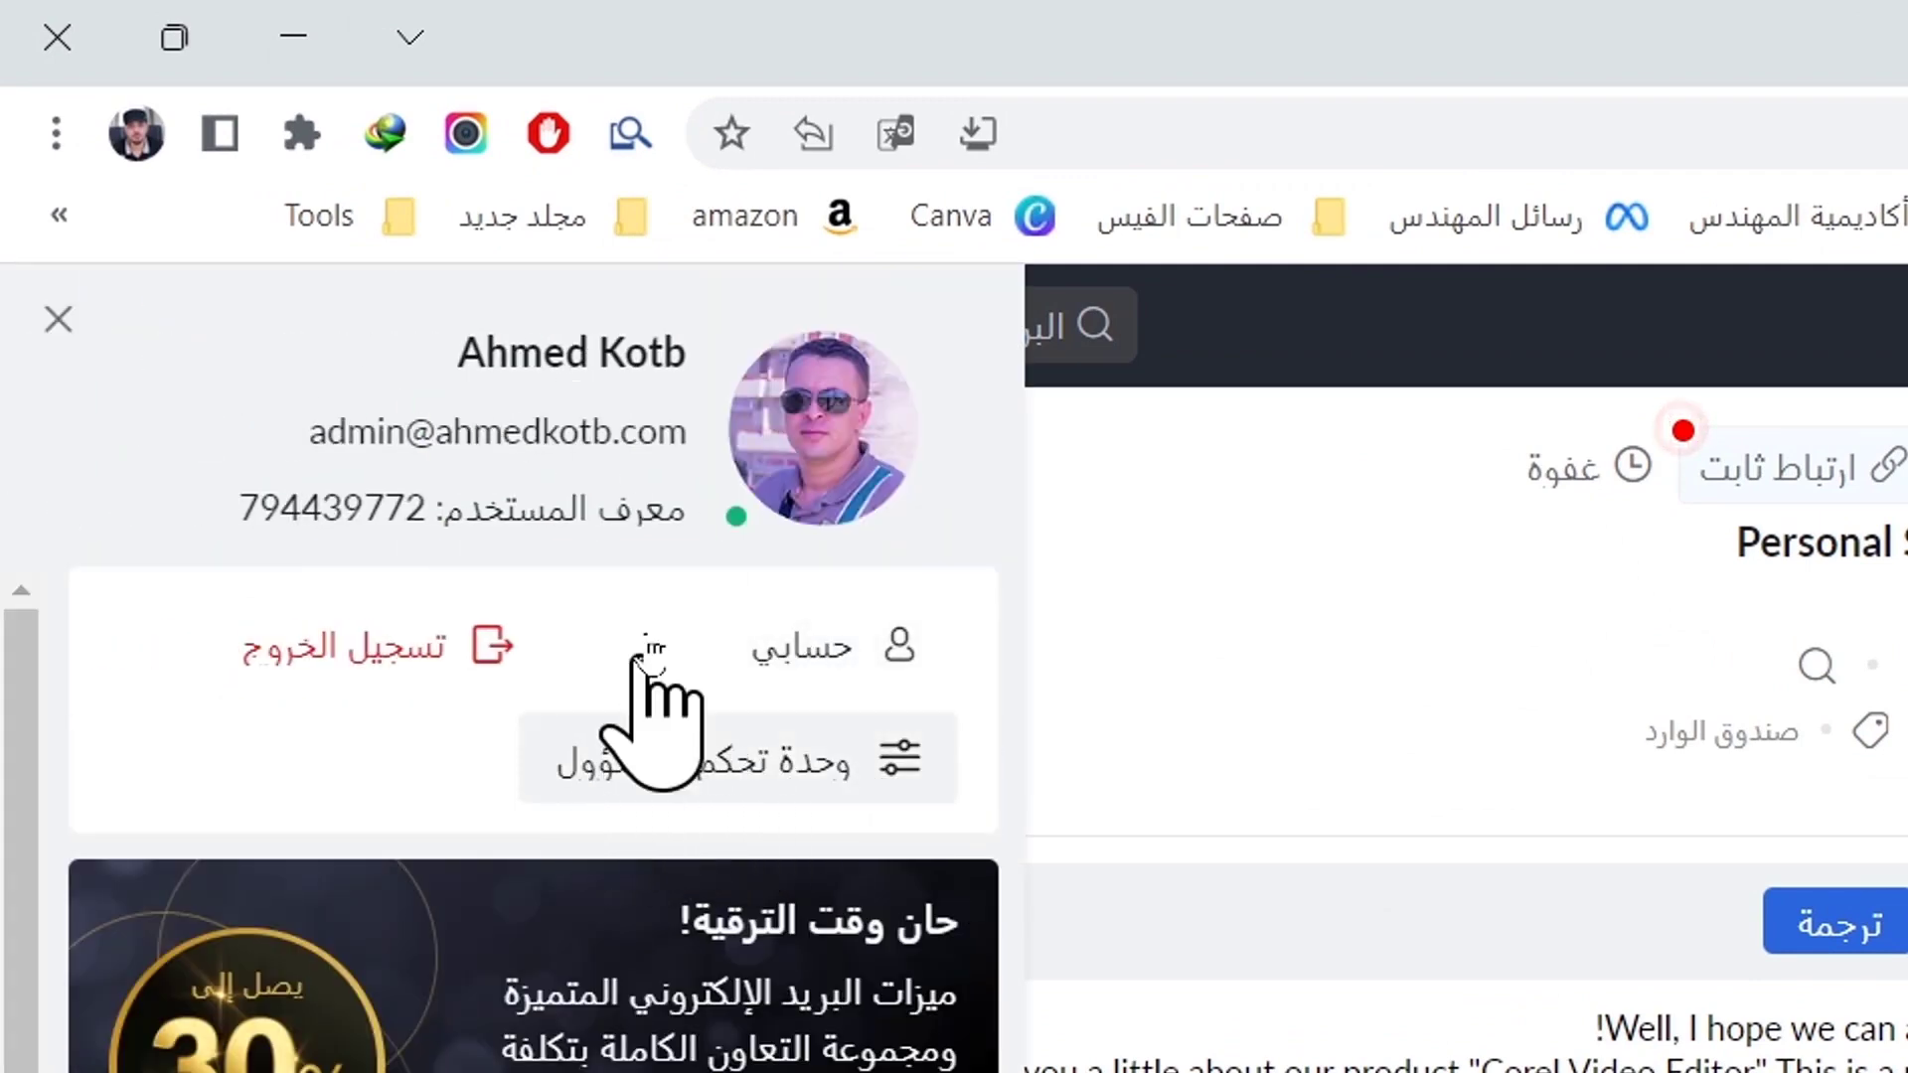
drag(303, 434, 688, 443)
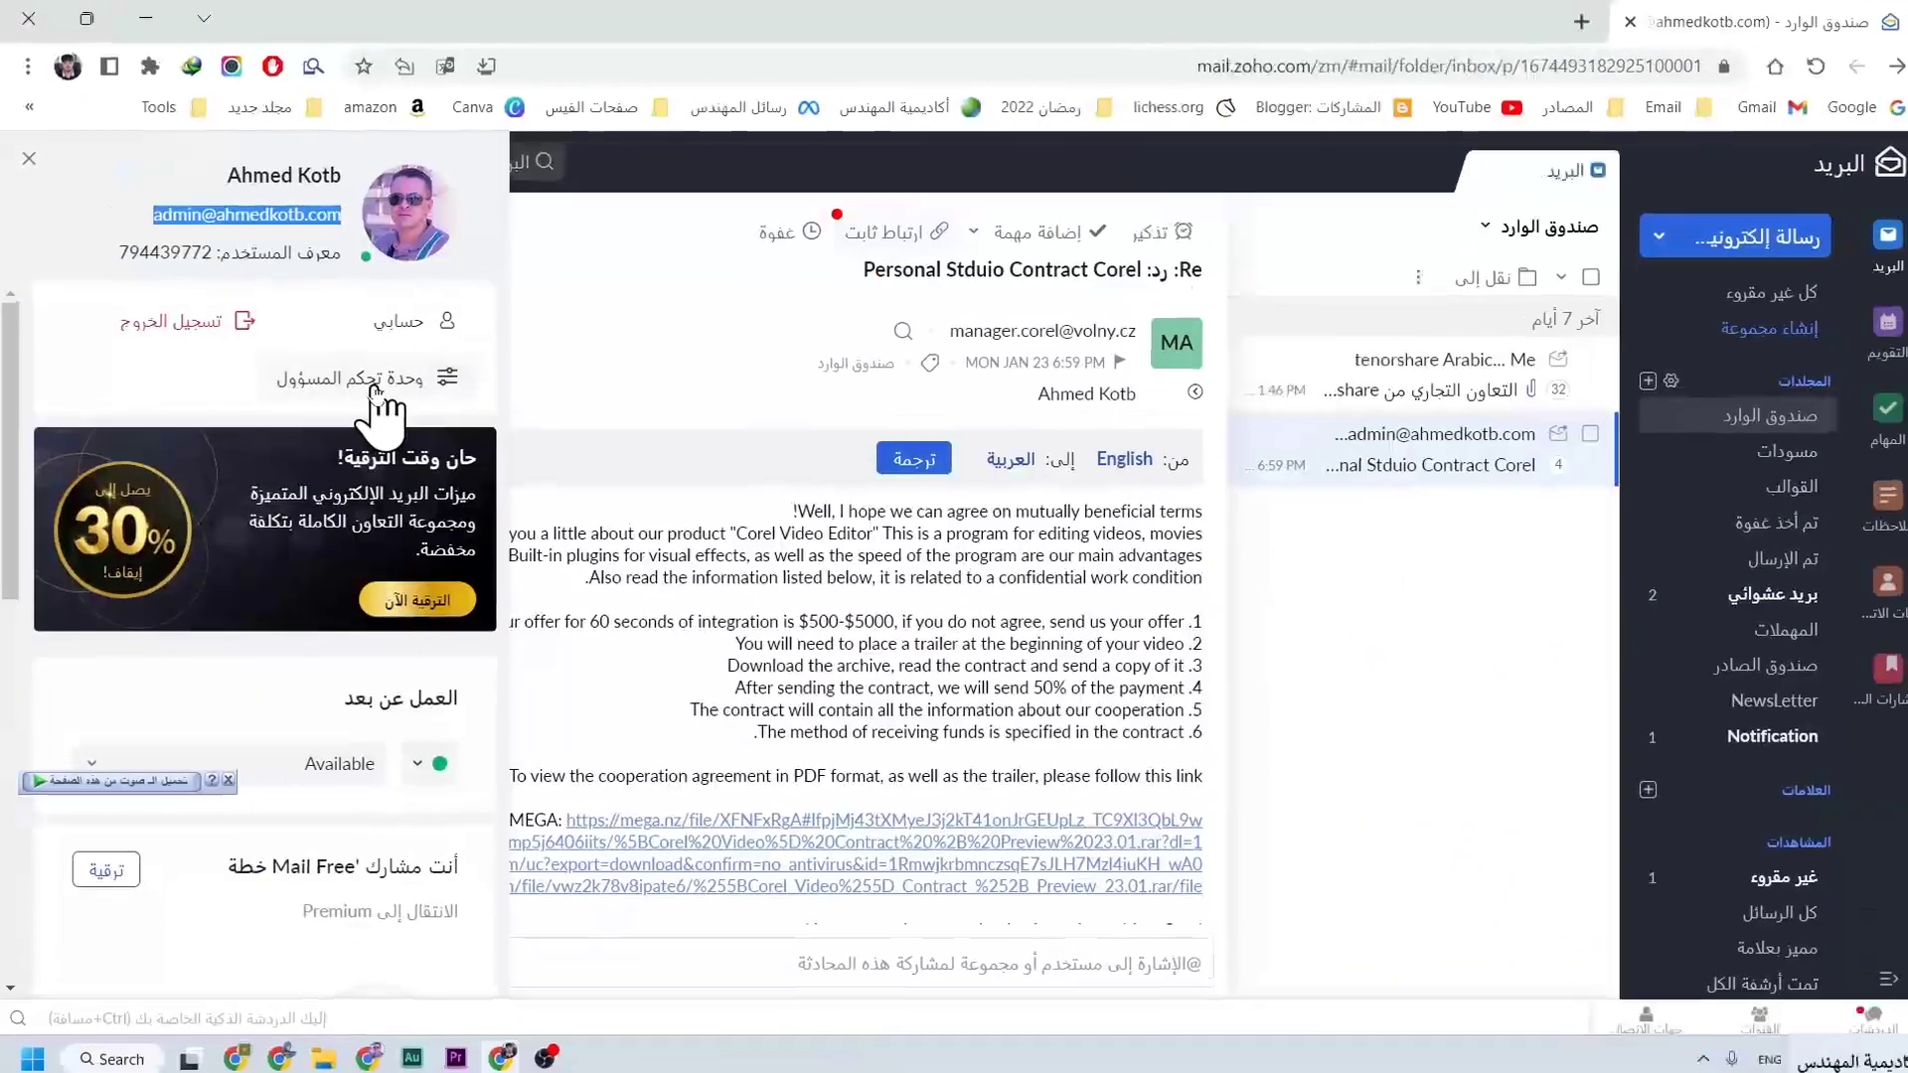
click(373, 388)
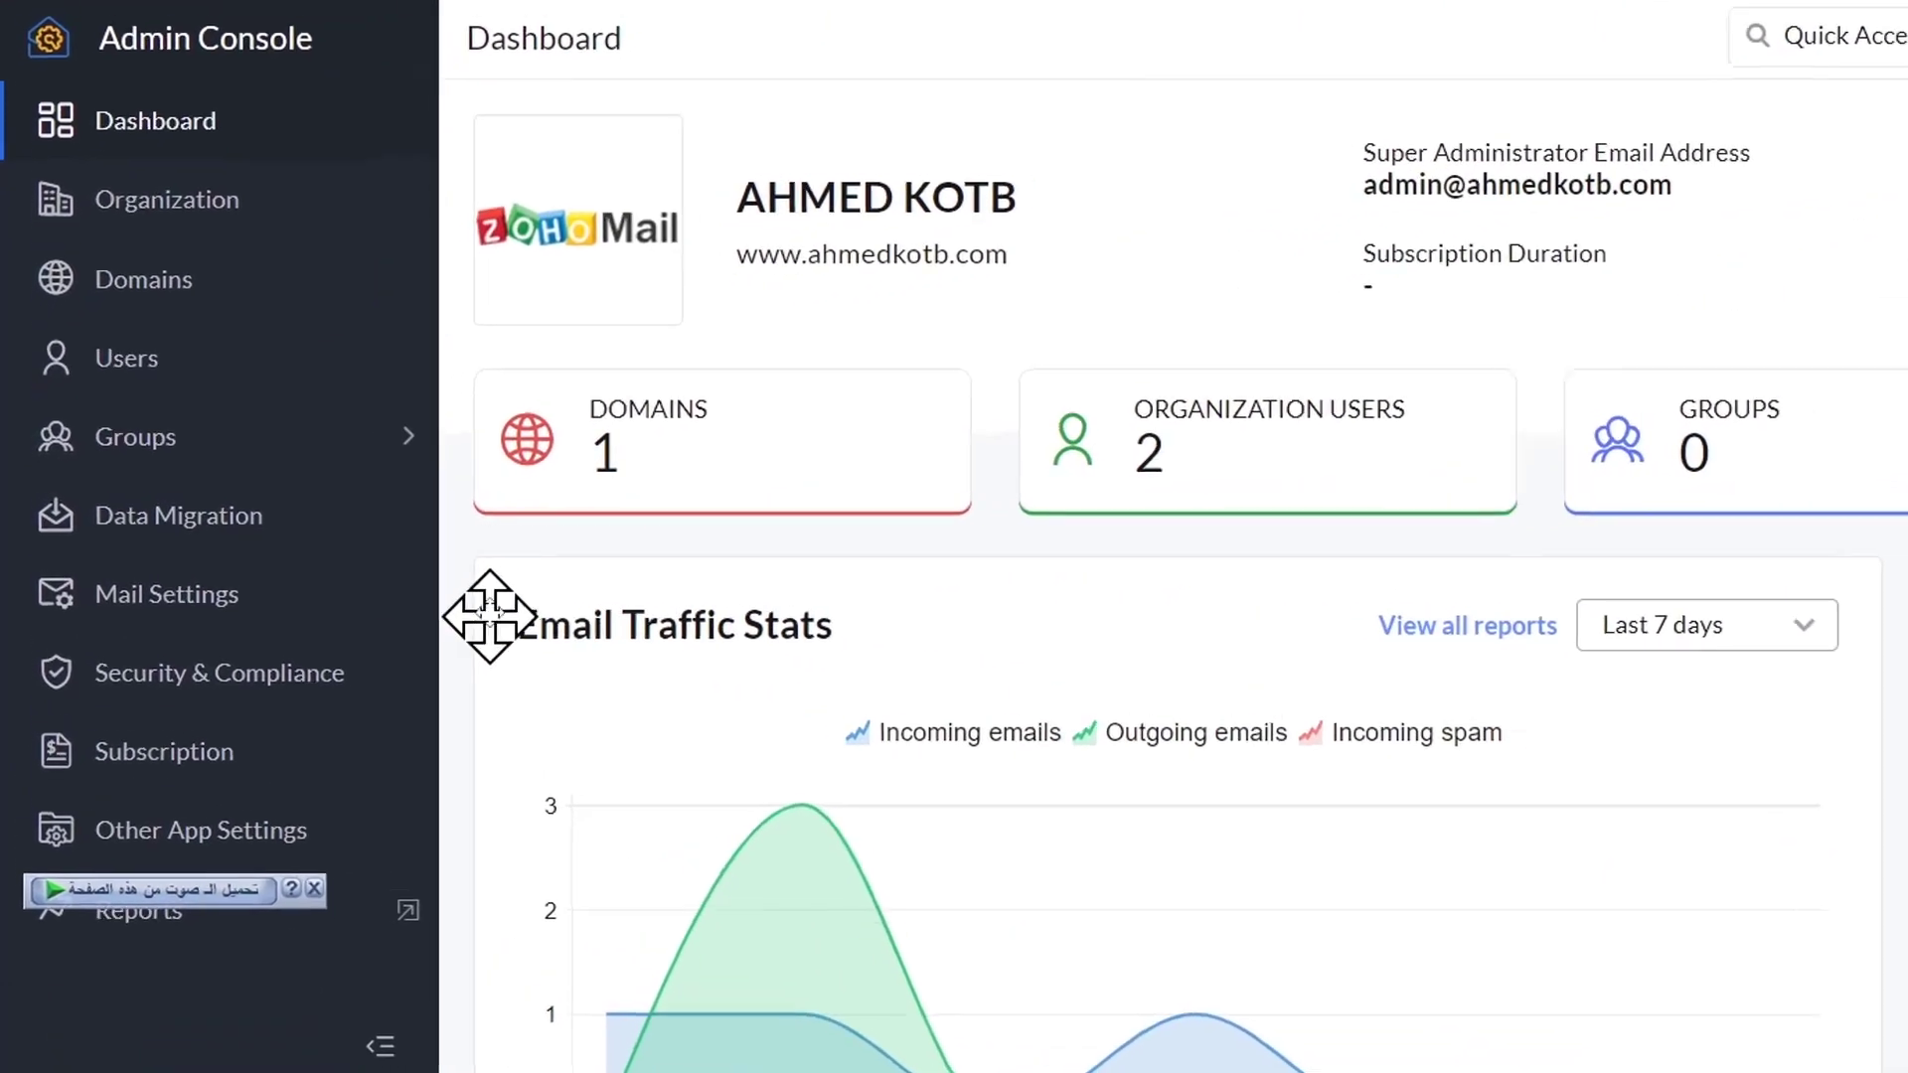
Start a new user from the Users list, entering the new person's first and last name and a username
click(164, 356)
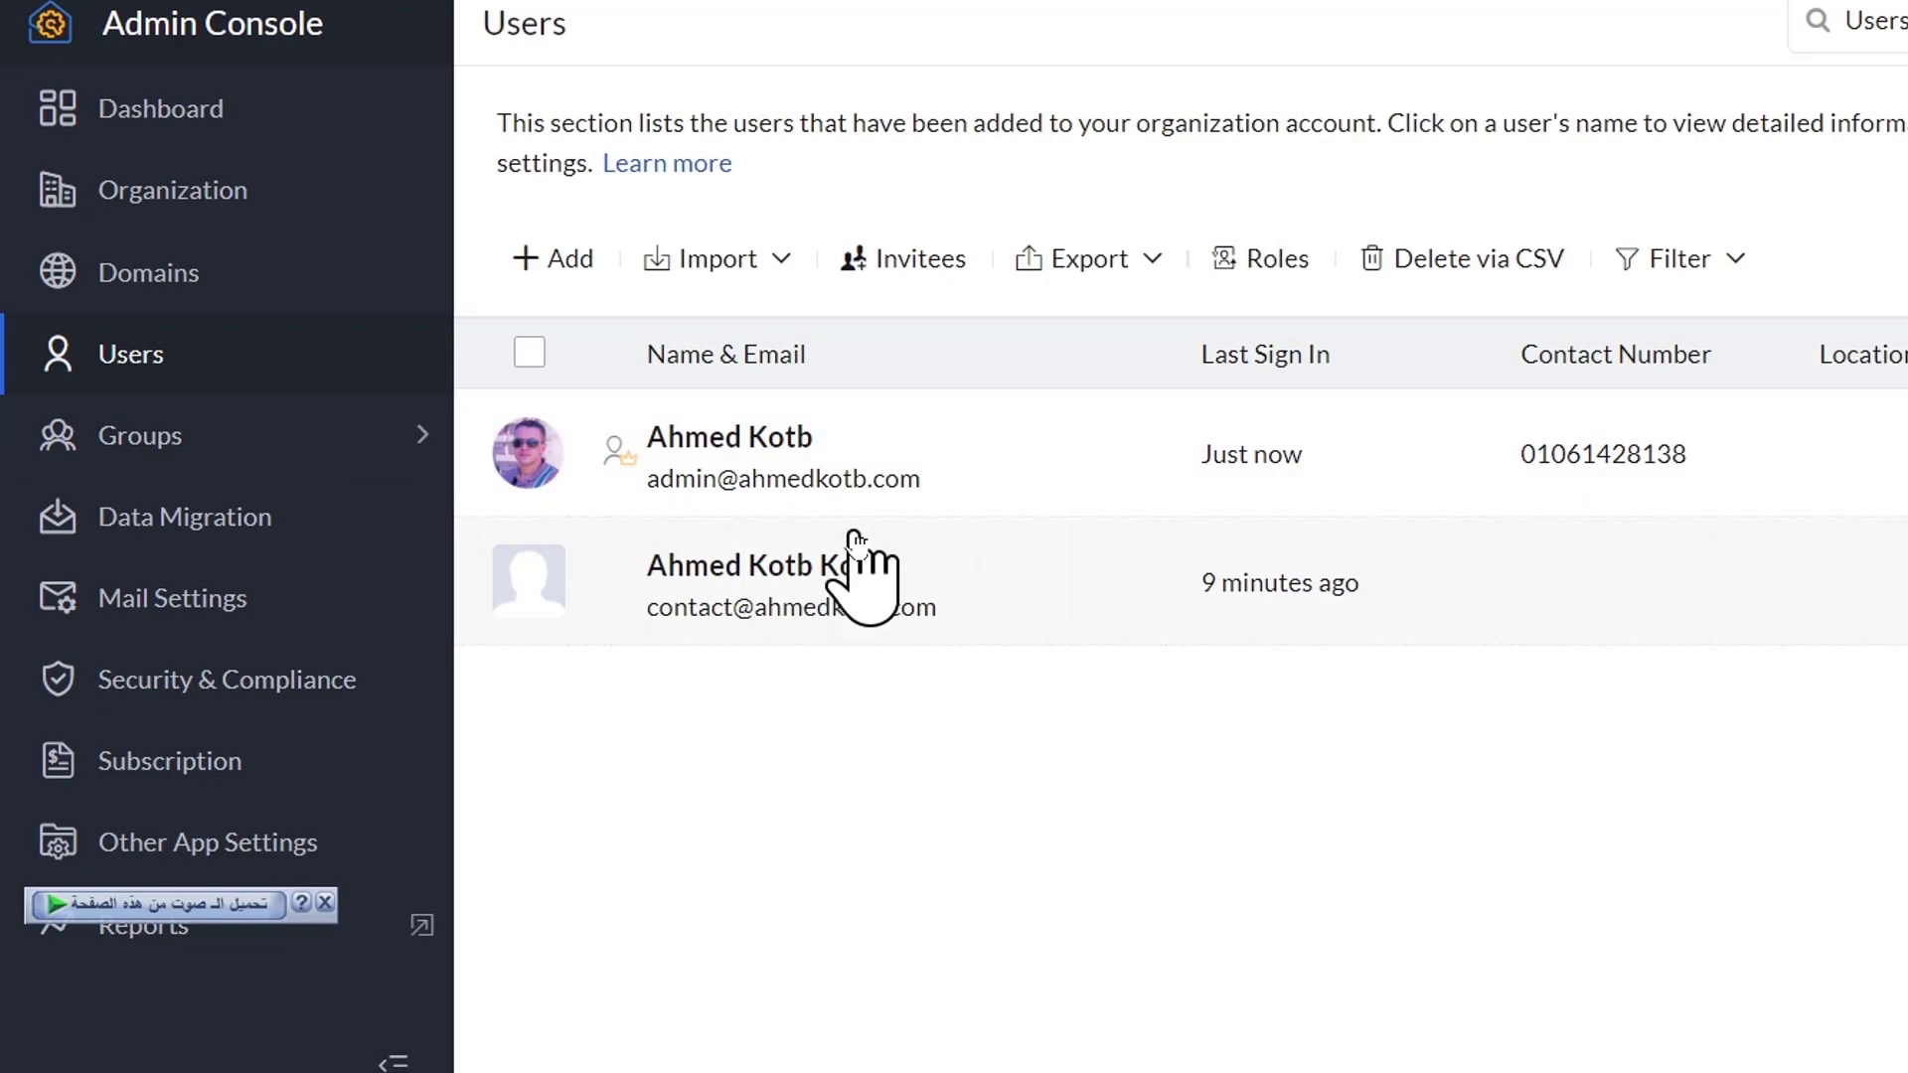
click(562, 266)
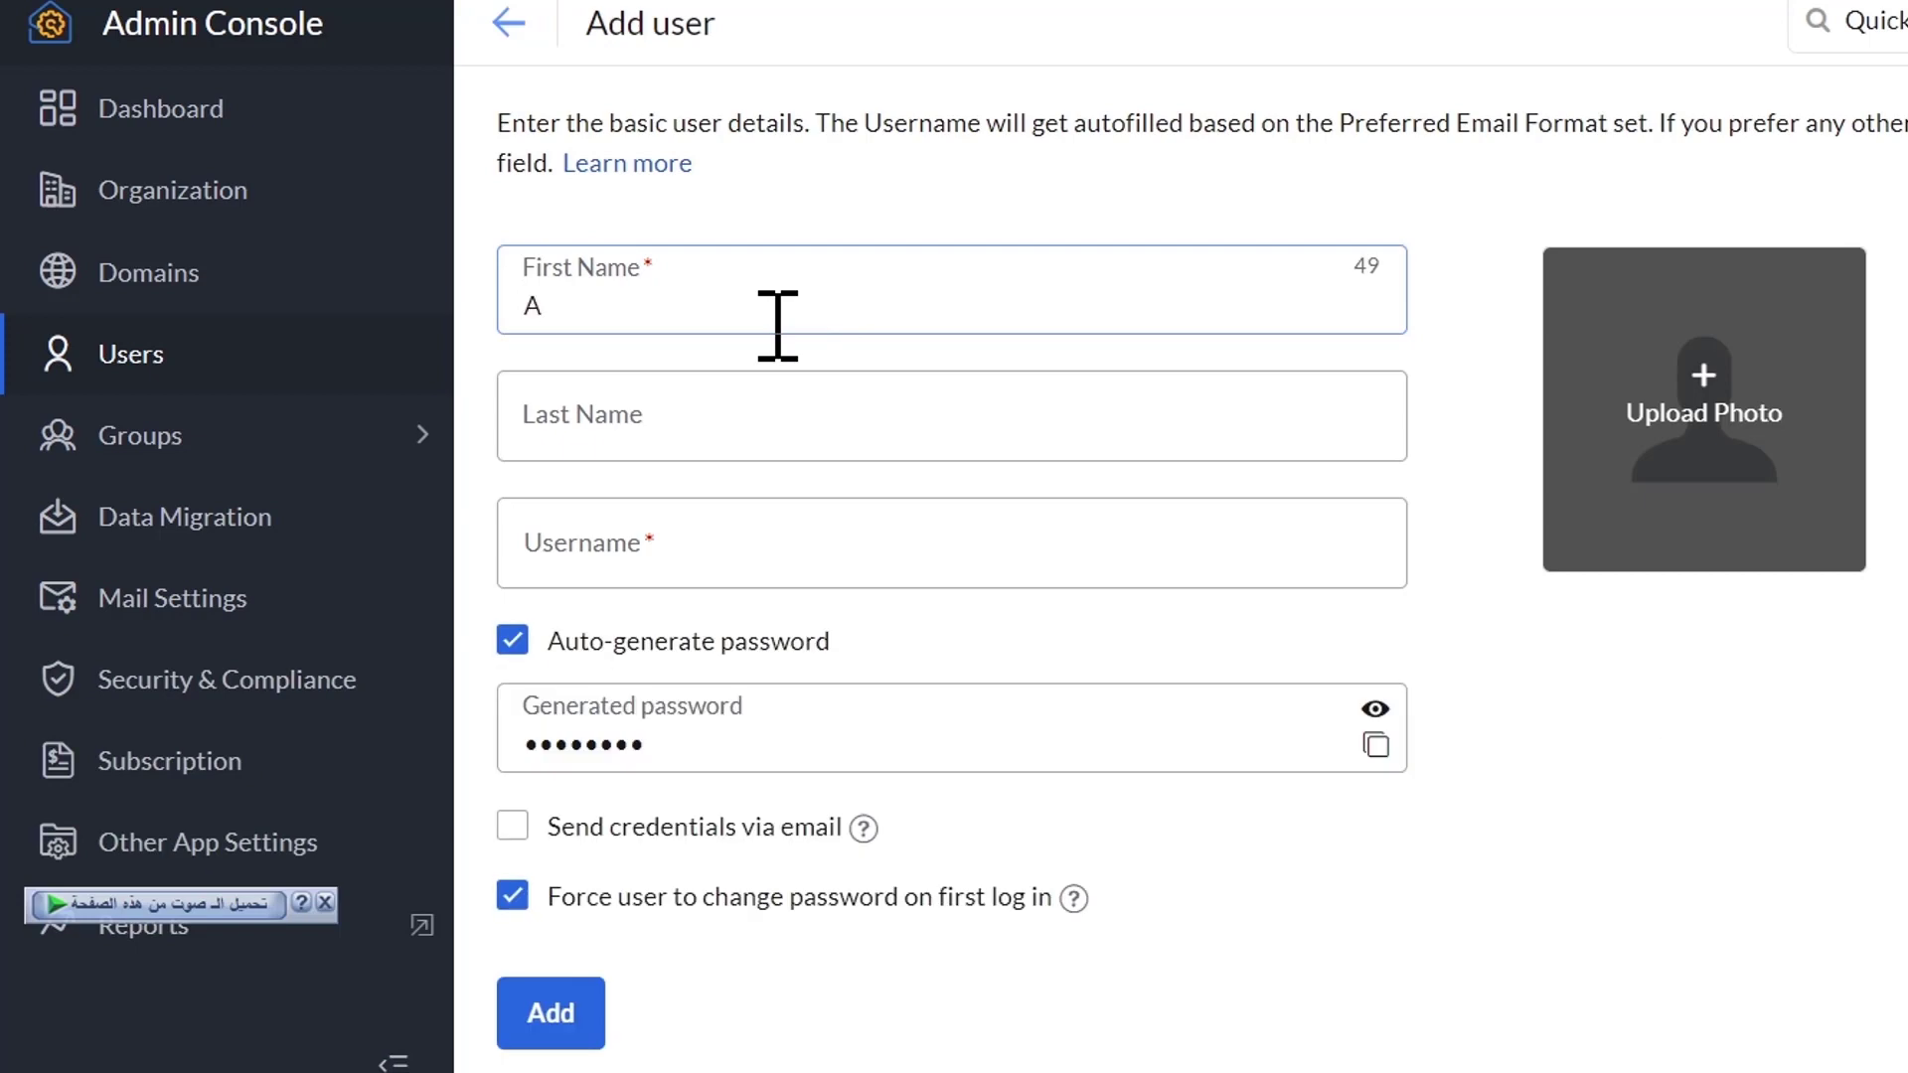
key(Tab)
key(Tab)
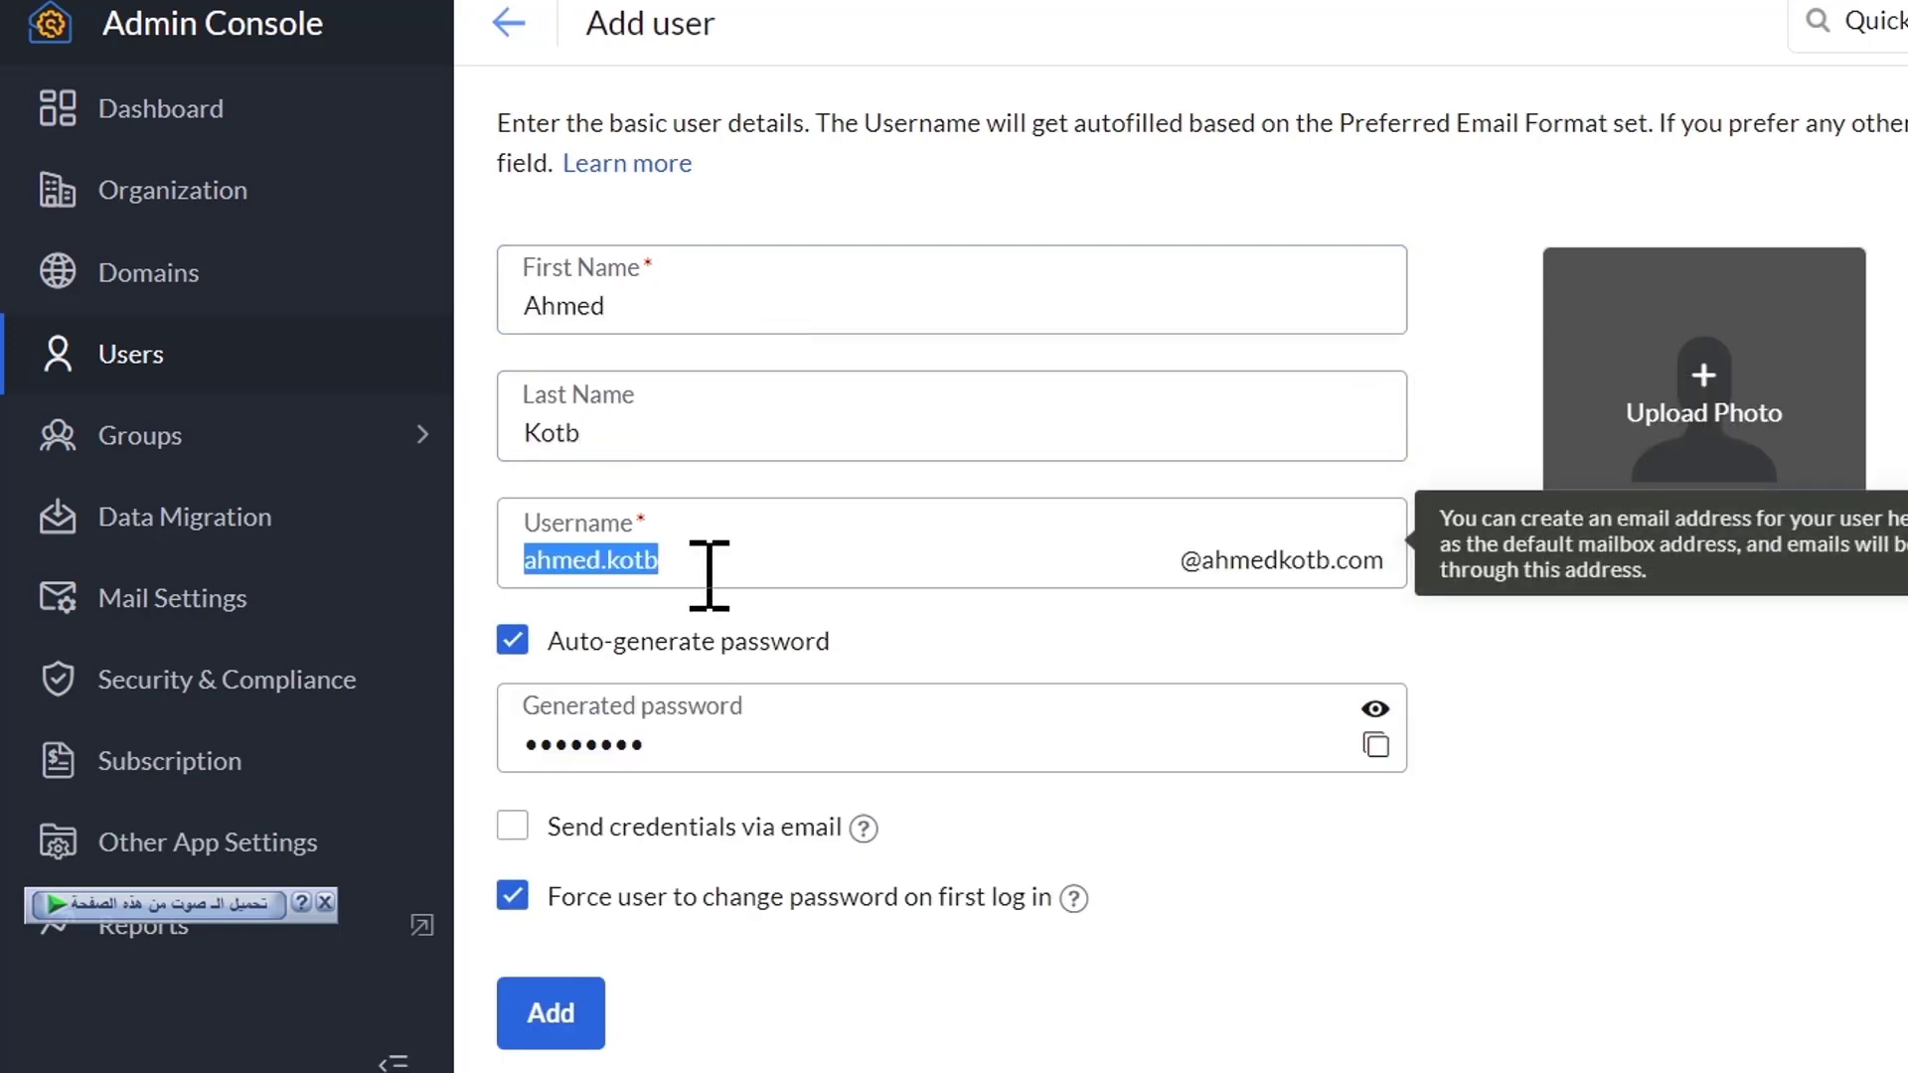
text(prog)
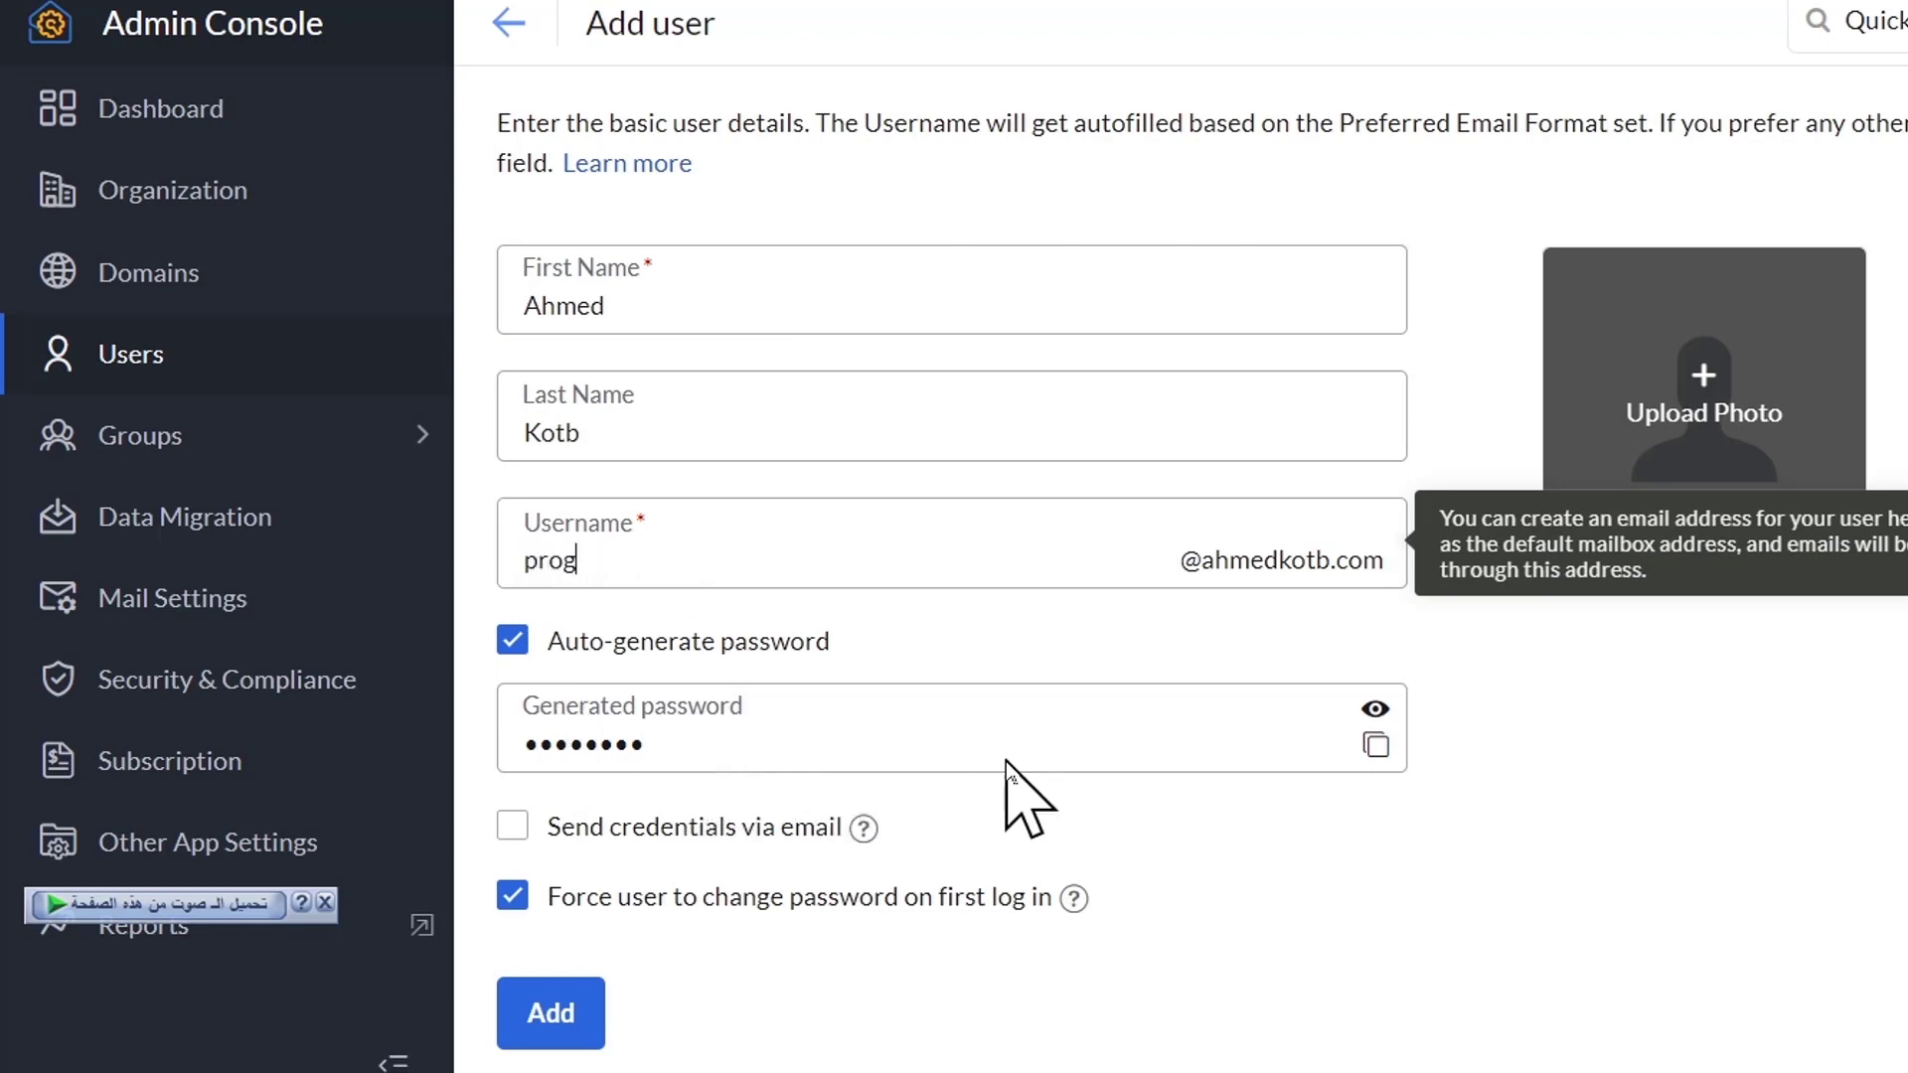
Copy the generated password and verify it by pasting into a new tab's address bar
click(1373, 747)
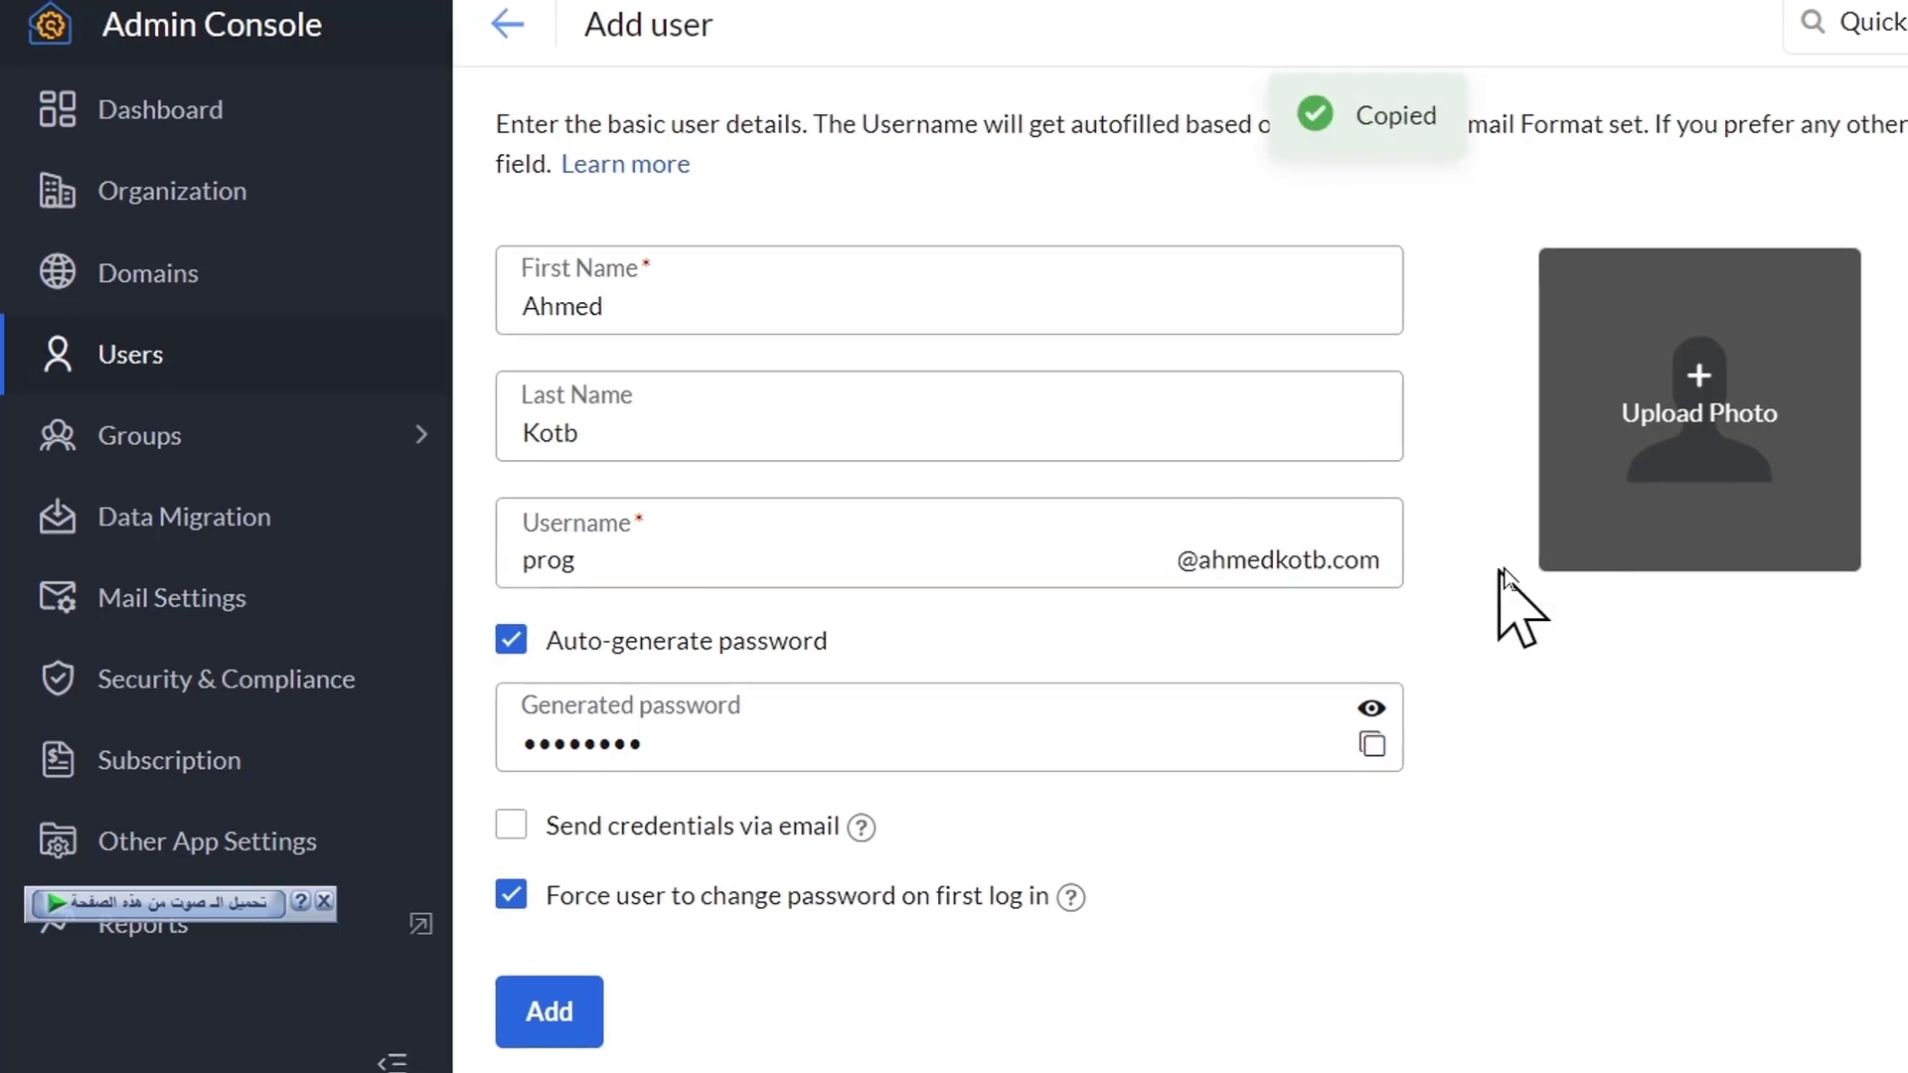
click(1265, 21)
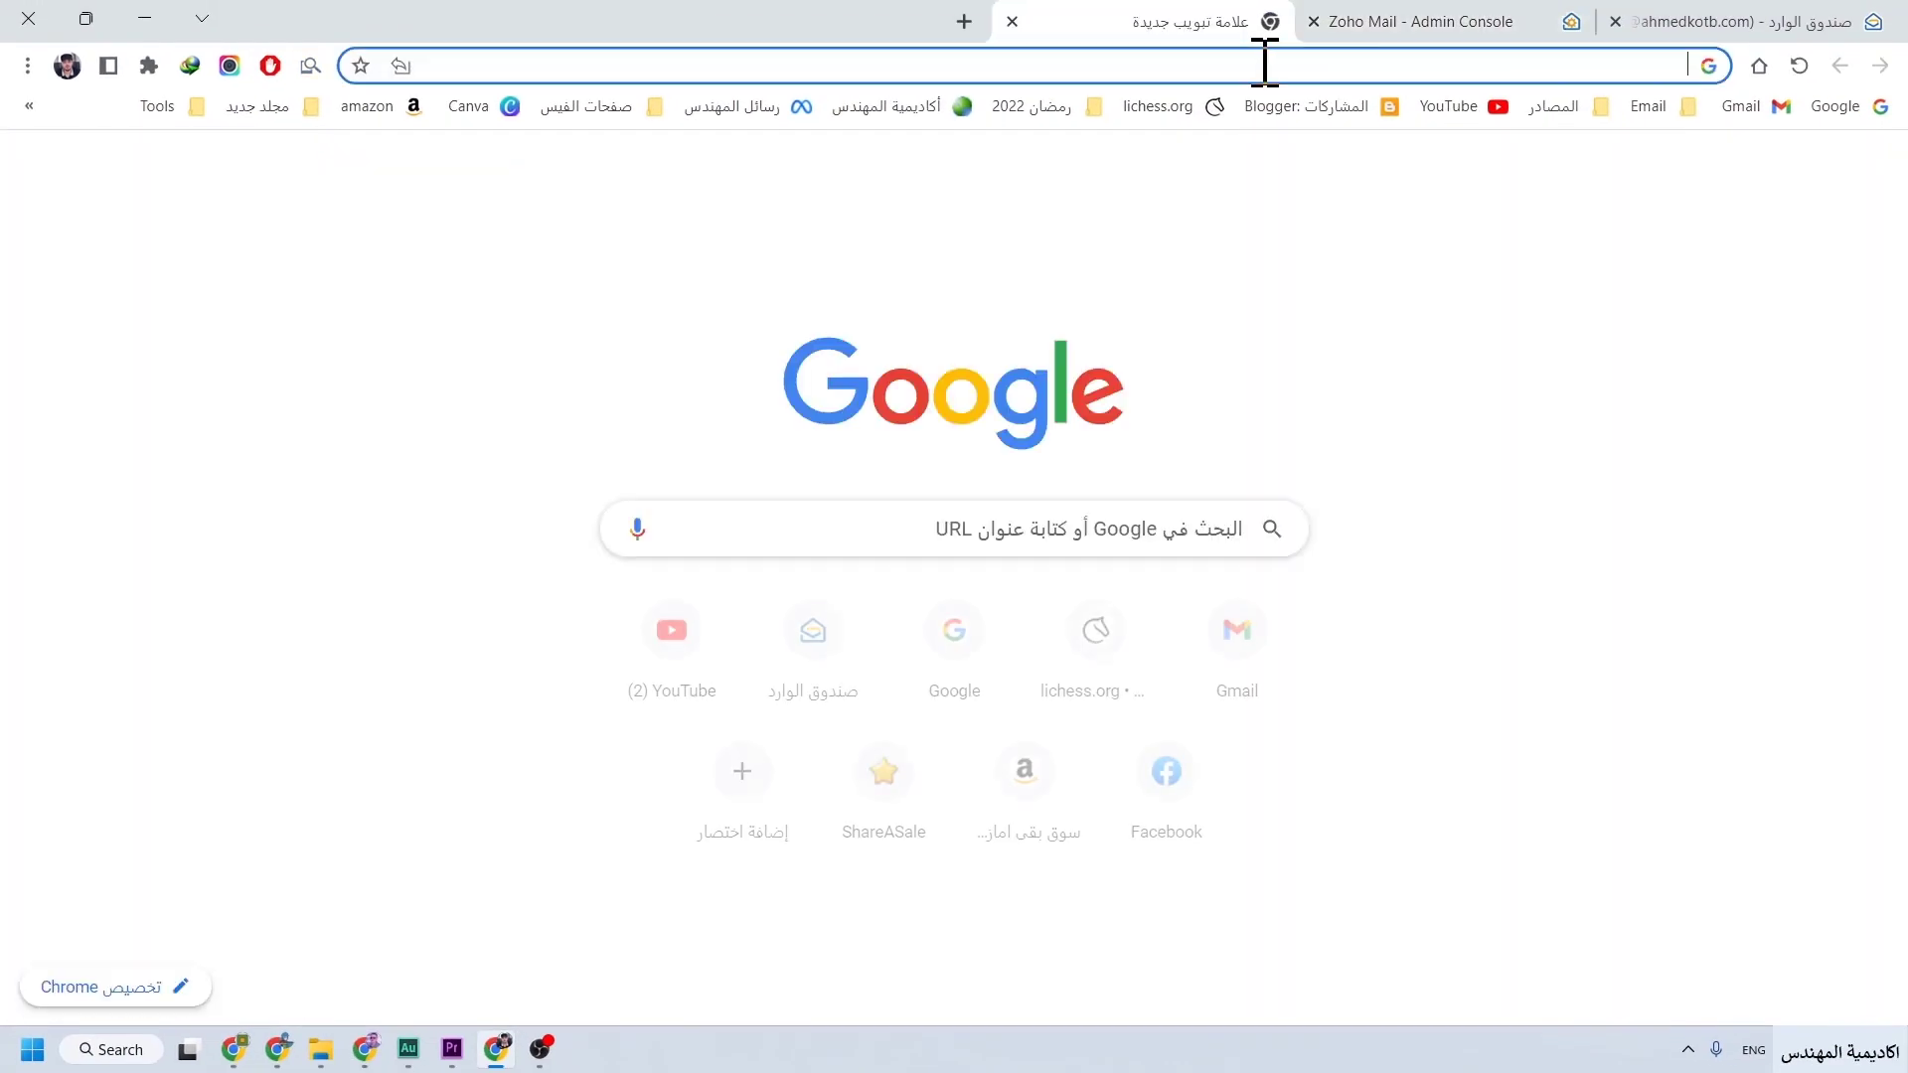
right_click(1265, 72)
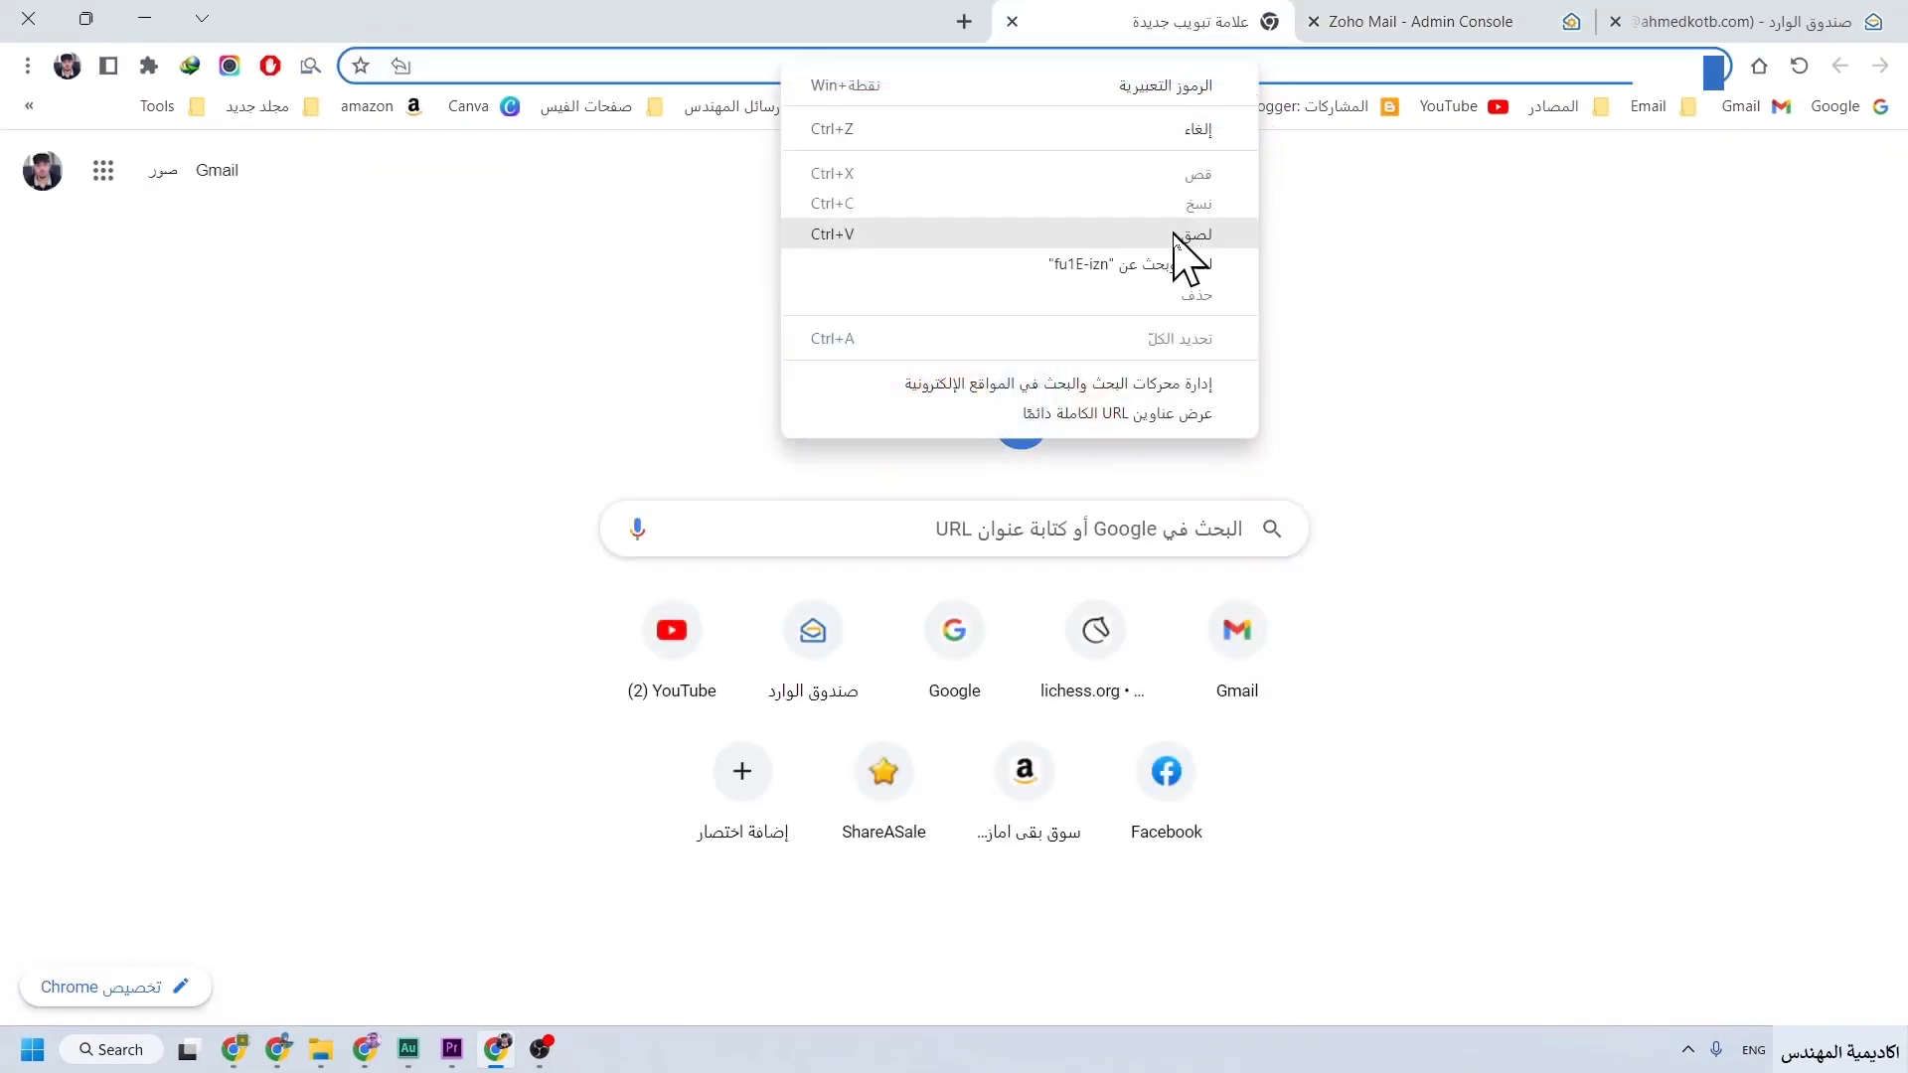
click(1182, 238)
click(1416, 30)
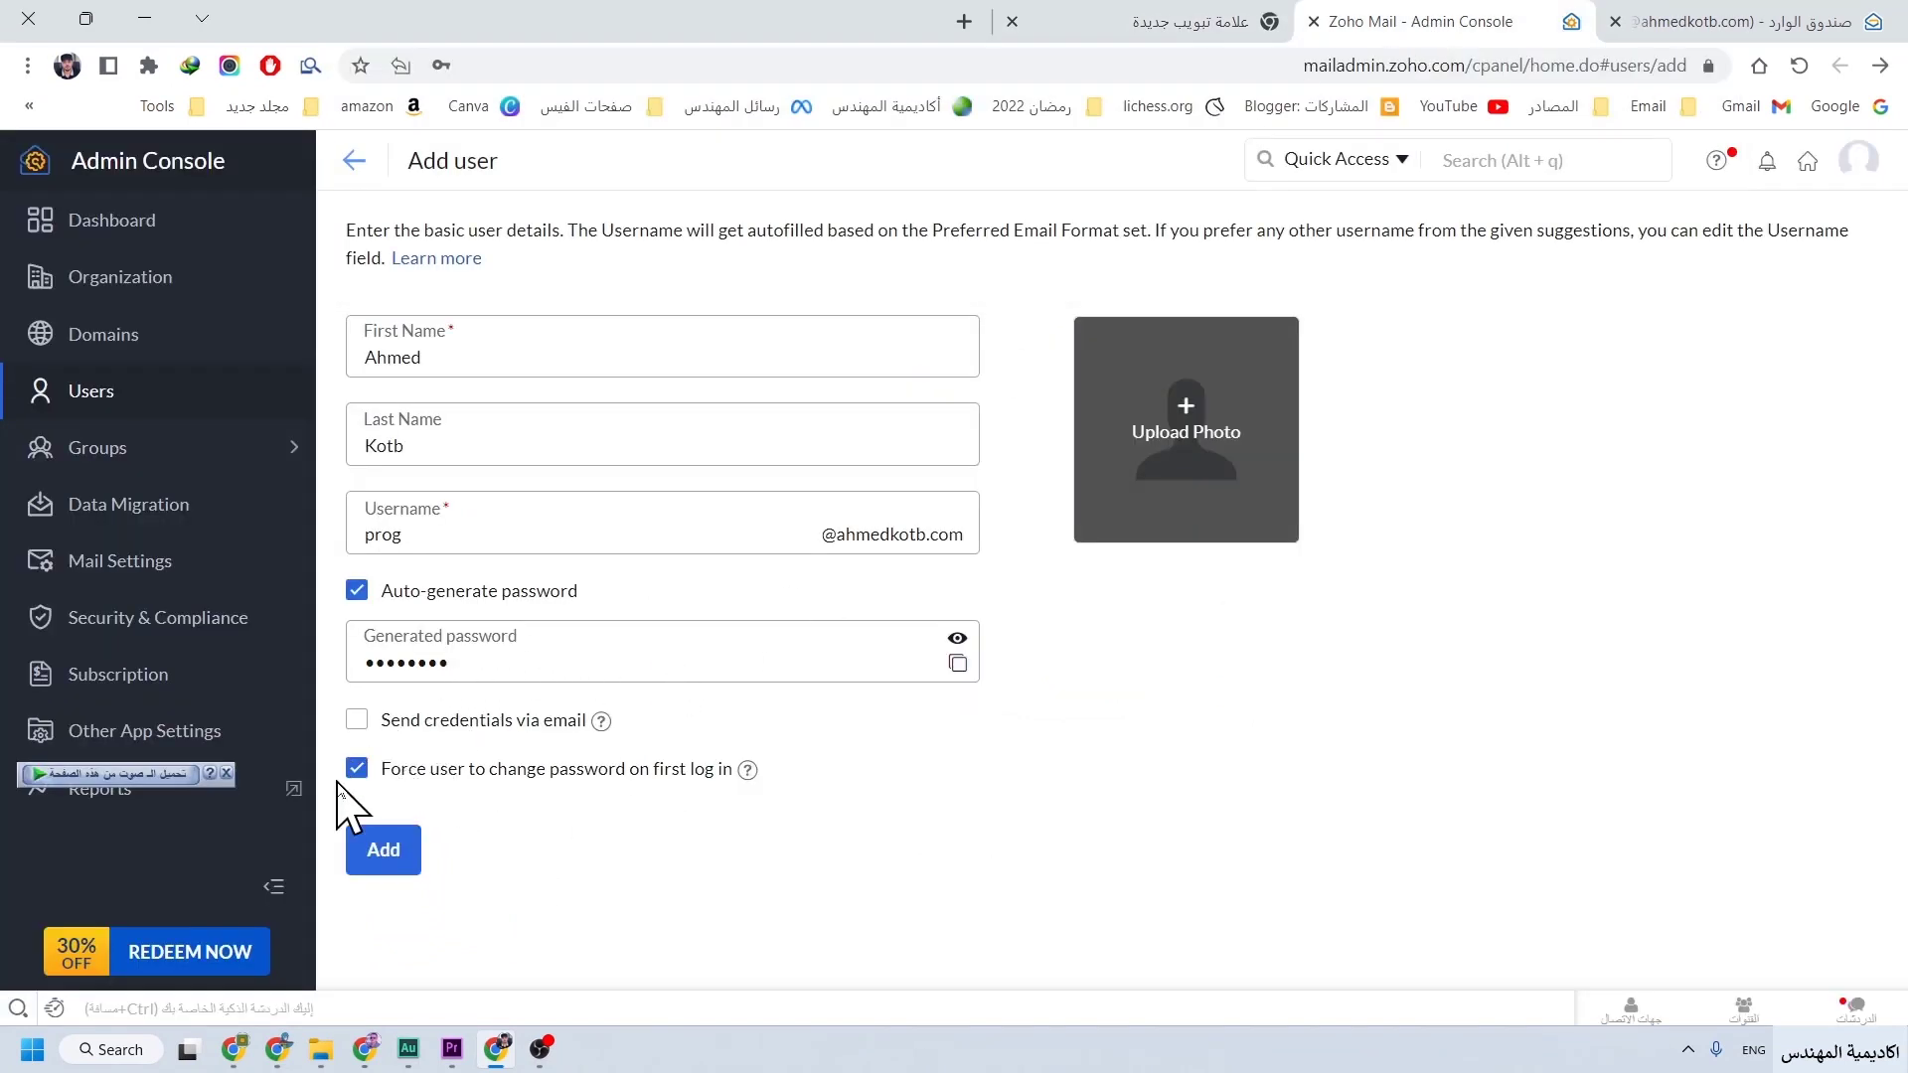
Create the prog user, save its password in the browser, and go back to Users
click(385, 855)
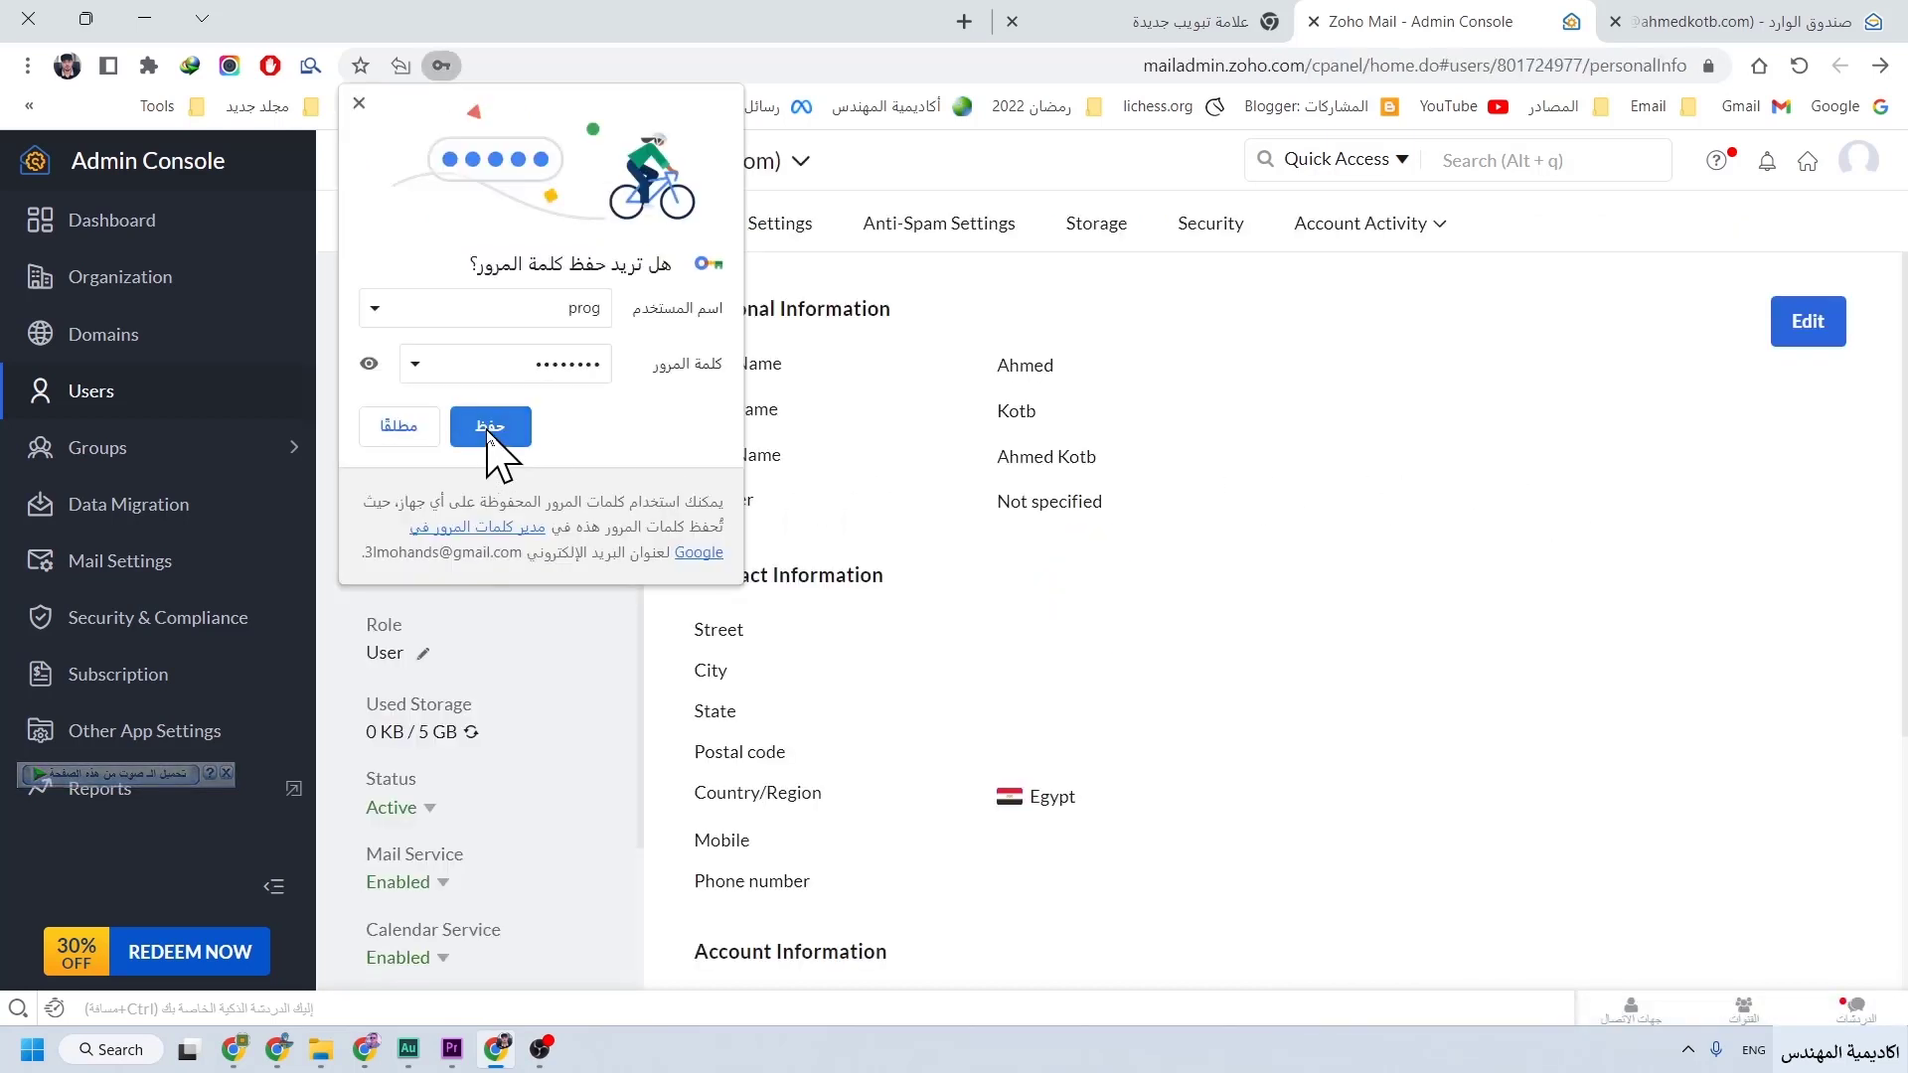
click(489, 427)
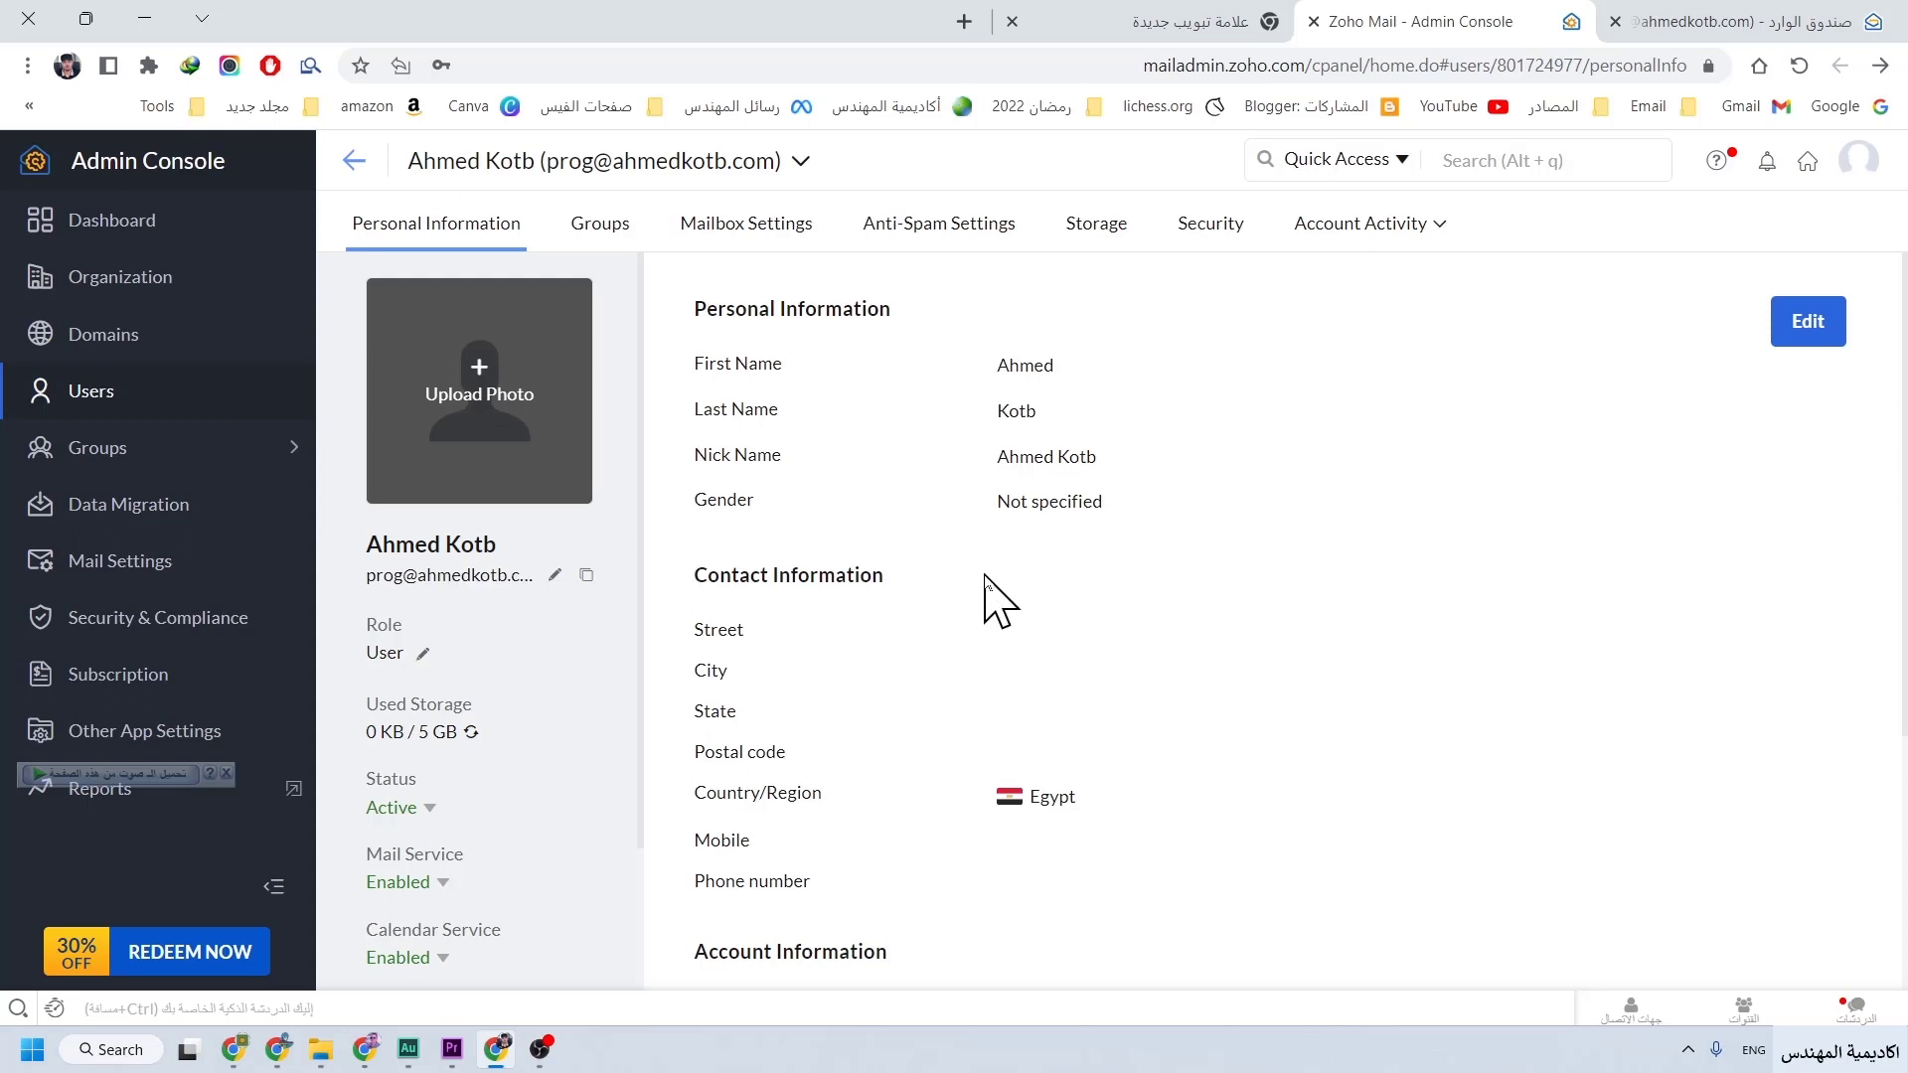
click(64, 393)
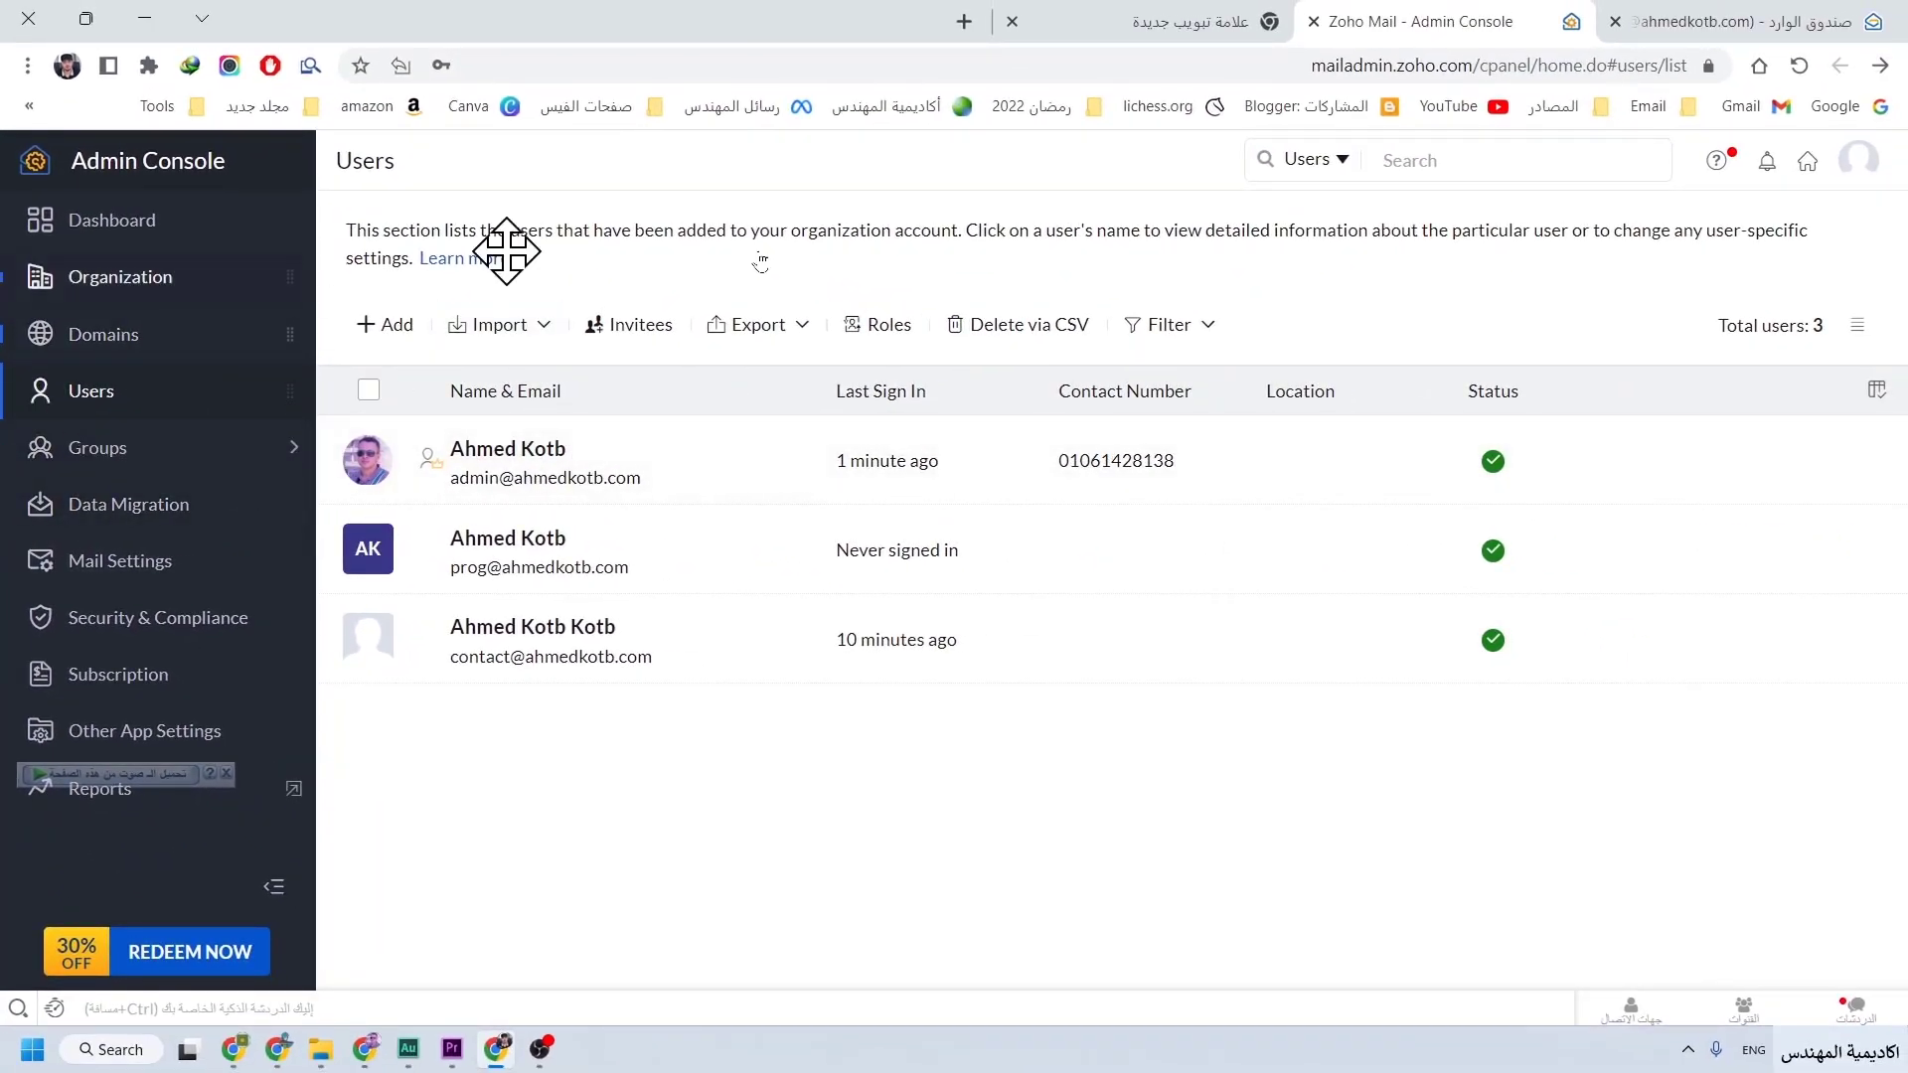
Sign out of the admin account and enter the prog mailbox address on the sign-in page
click(1854, 162)
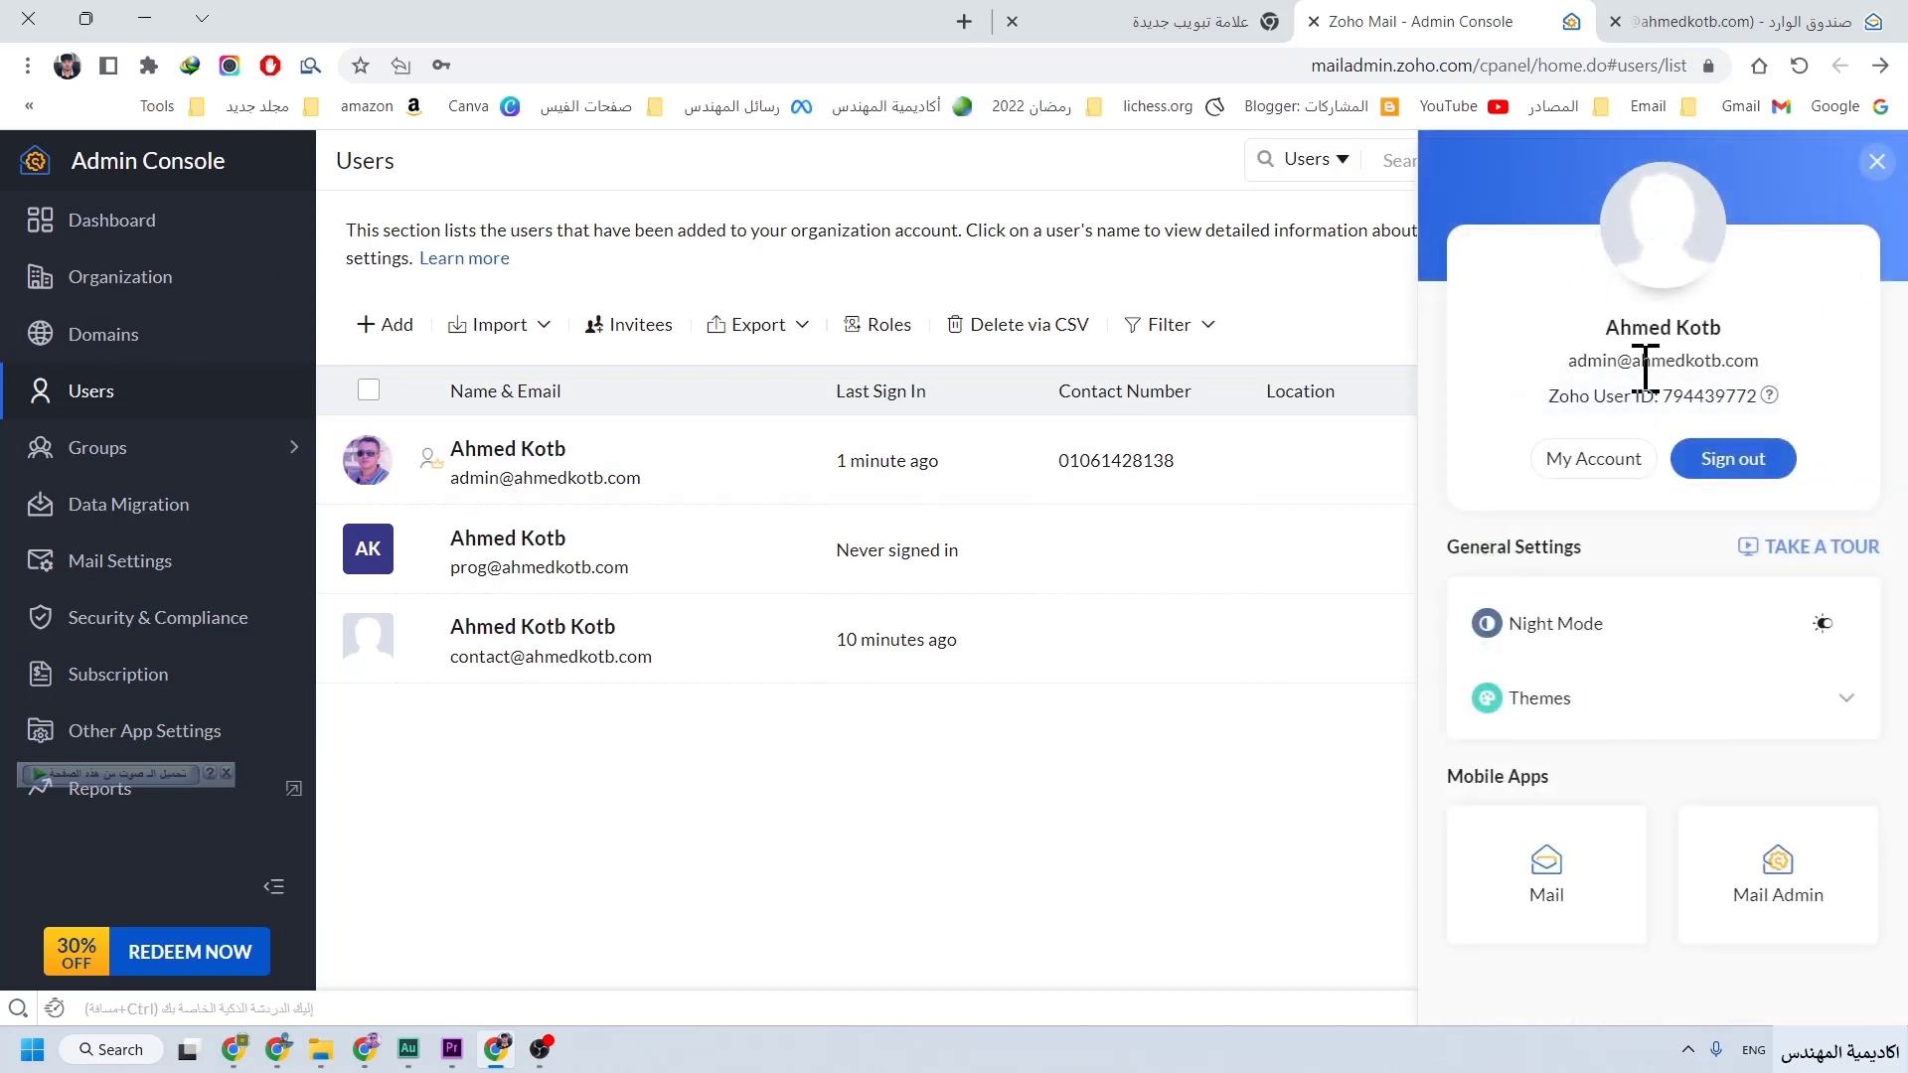
click(1726, 459)
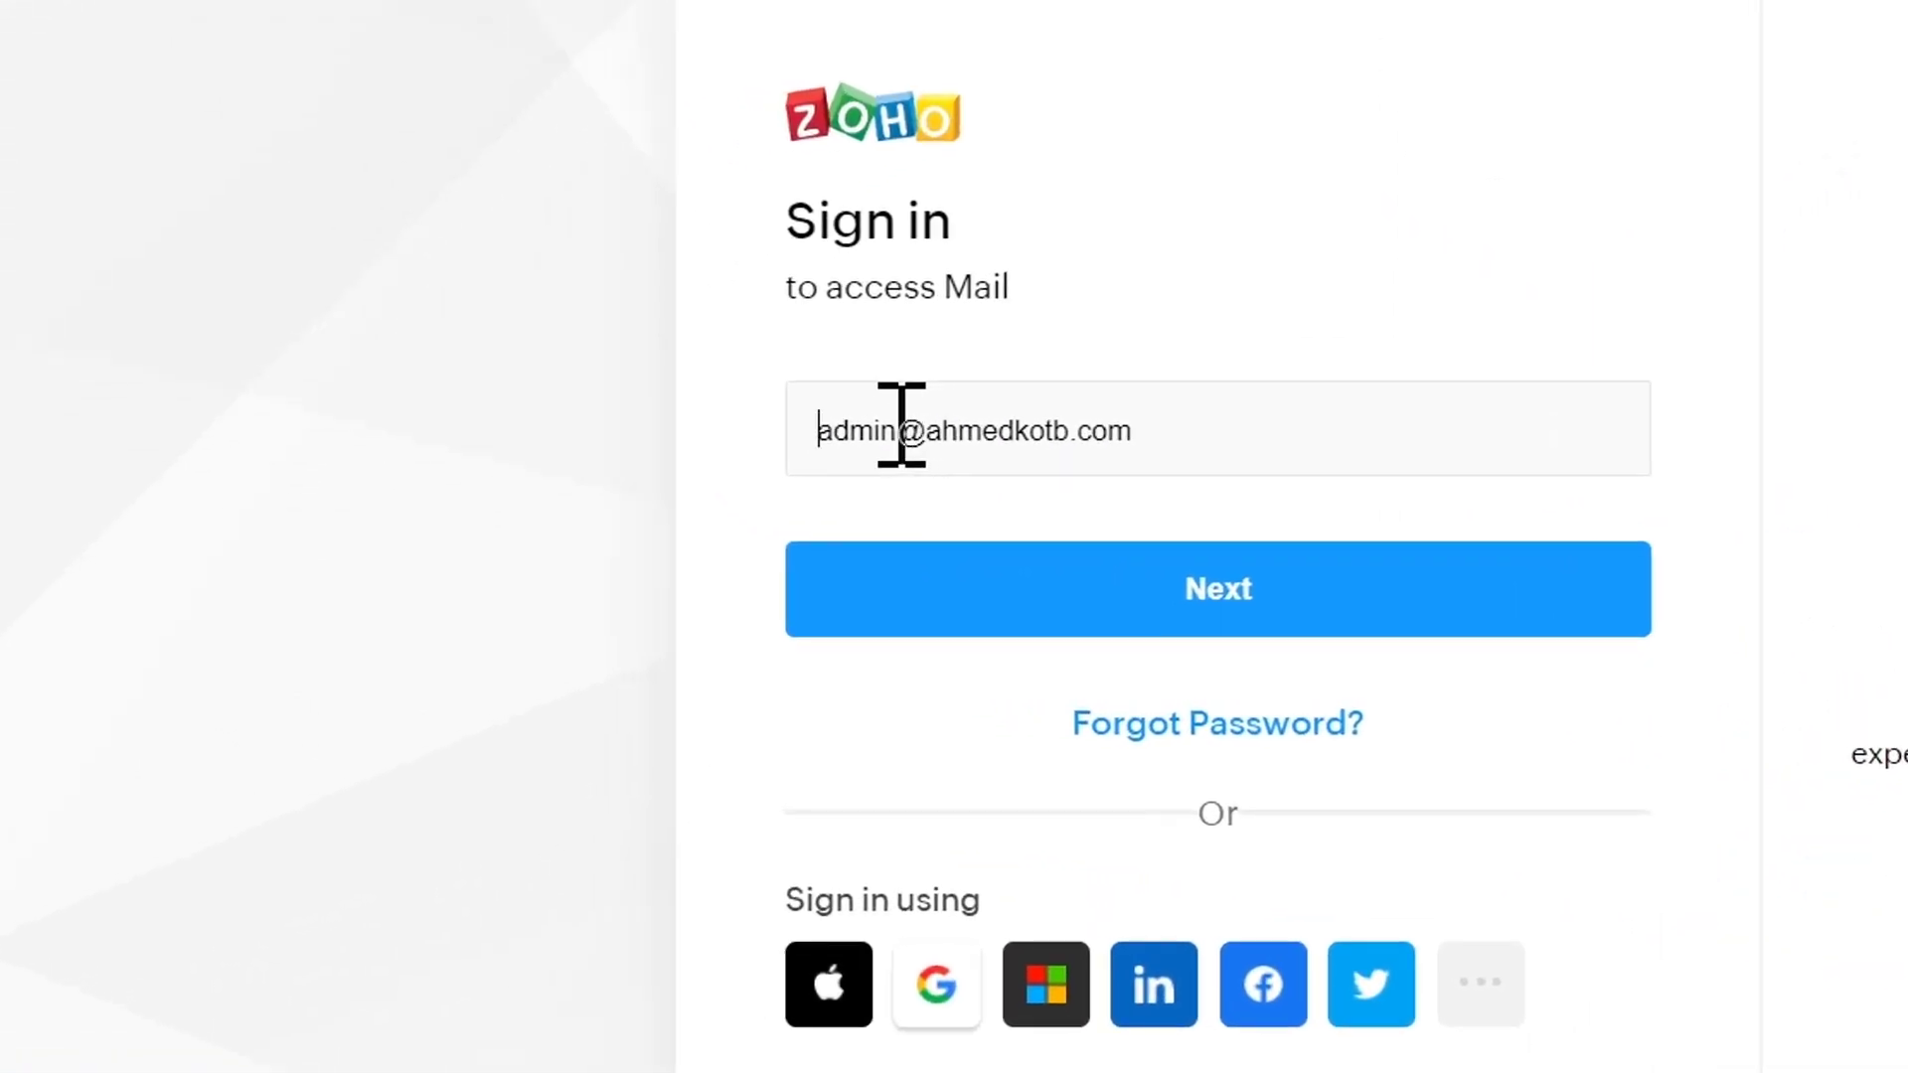
click(884, 431)
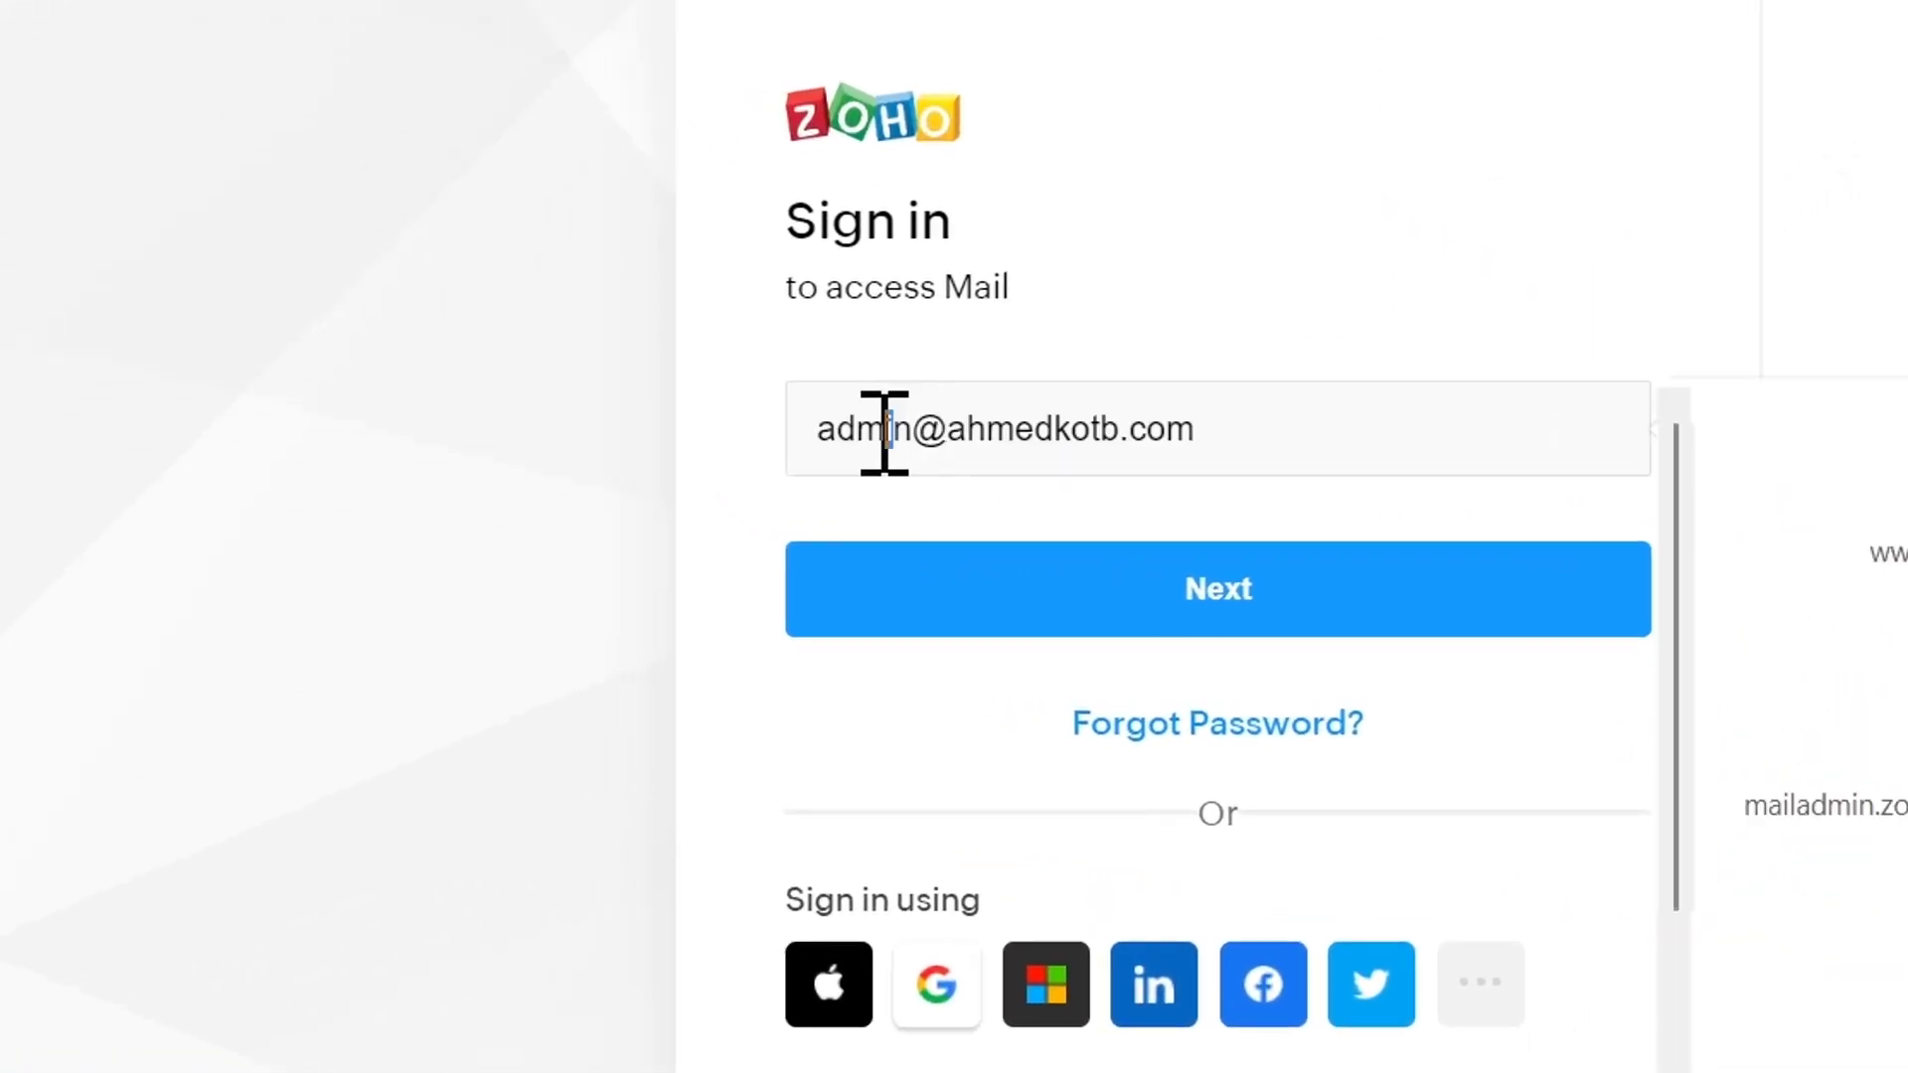
drag(921, 432, 694, 477)
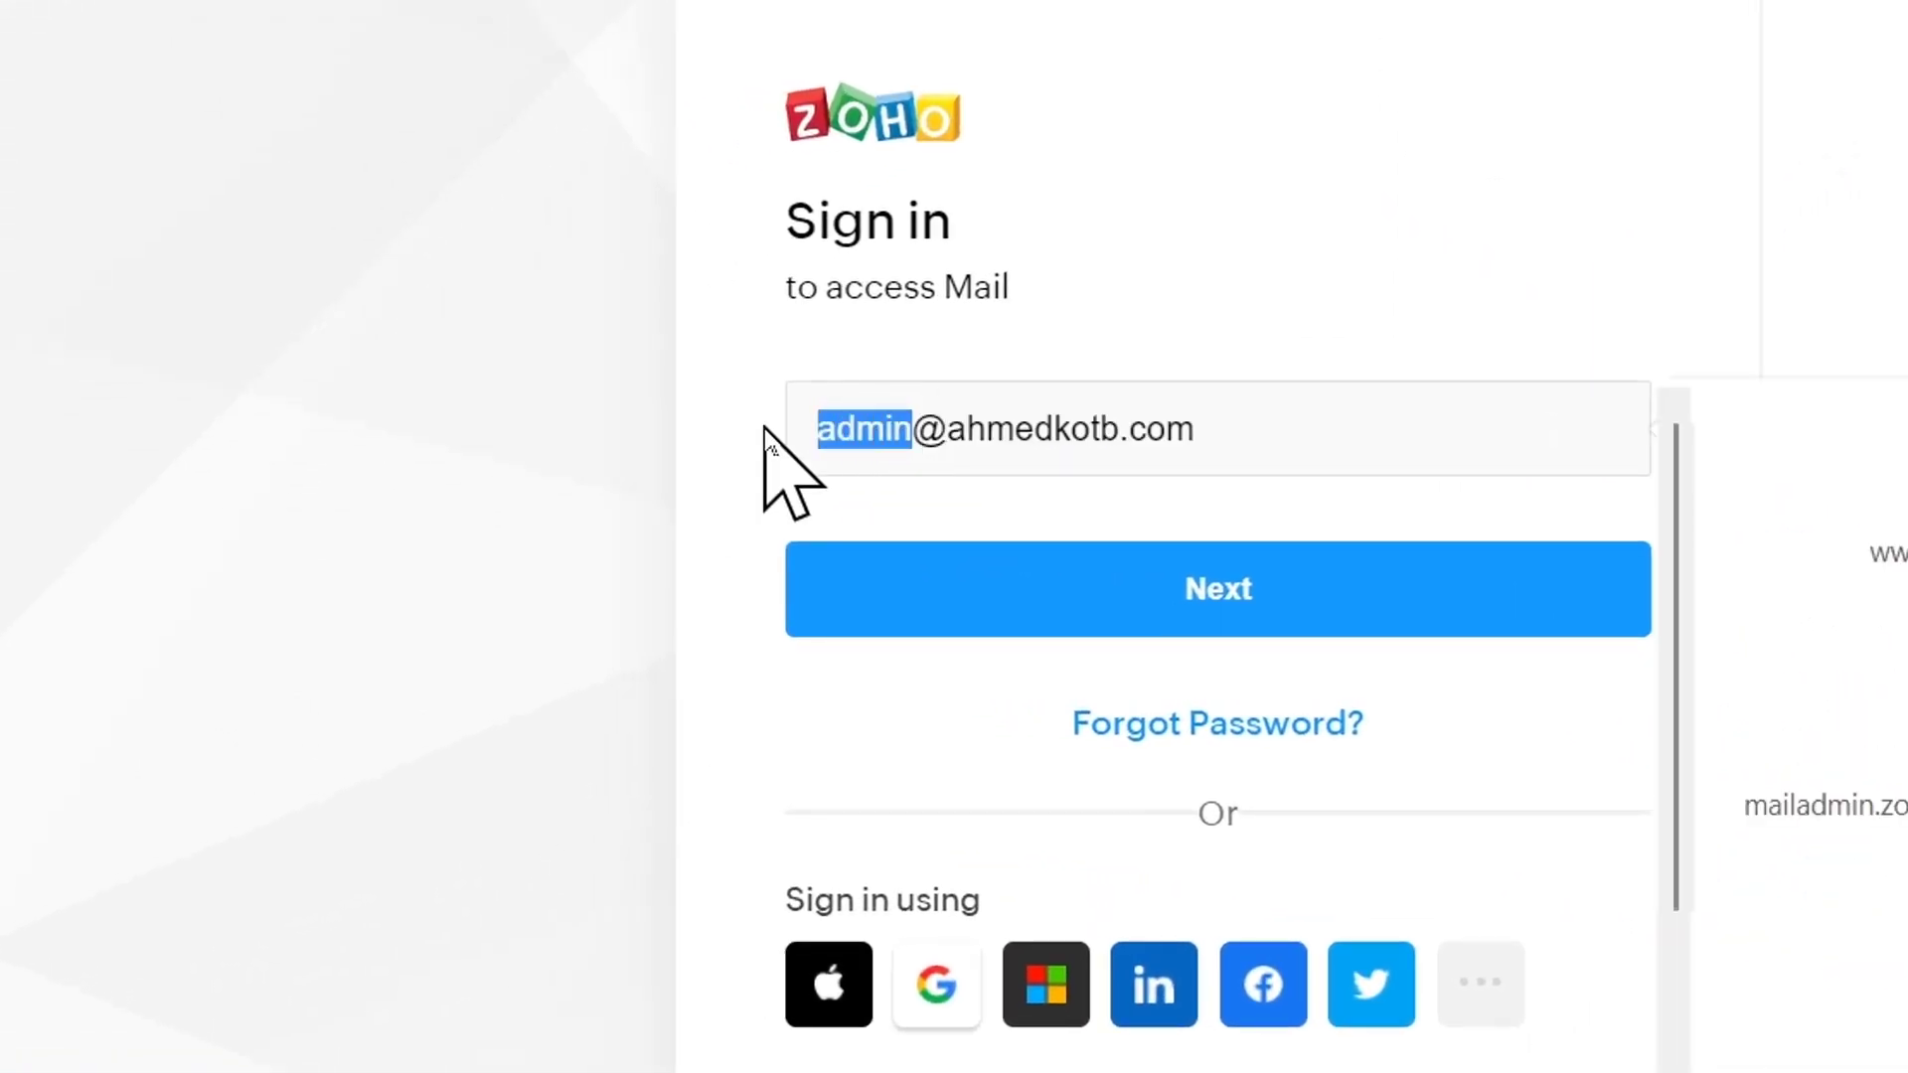
text(prog)
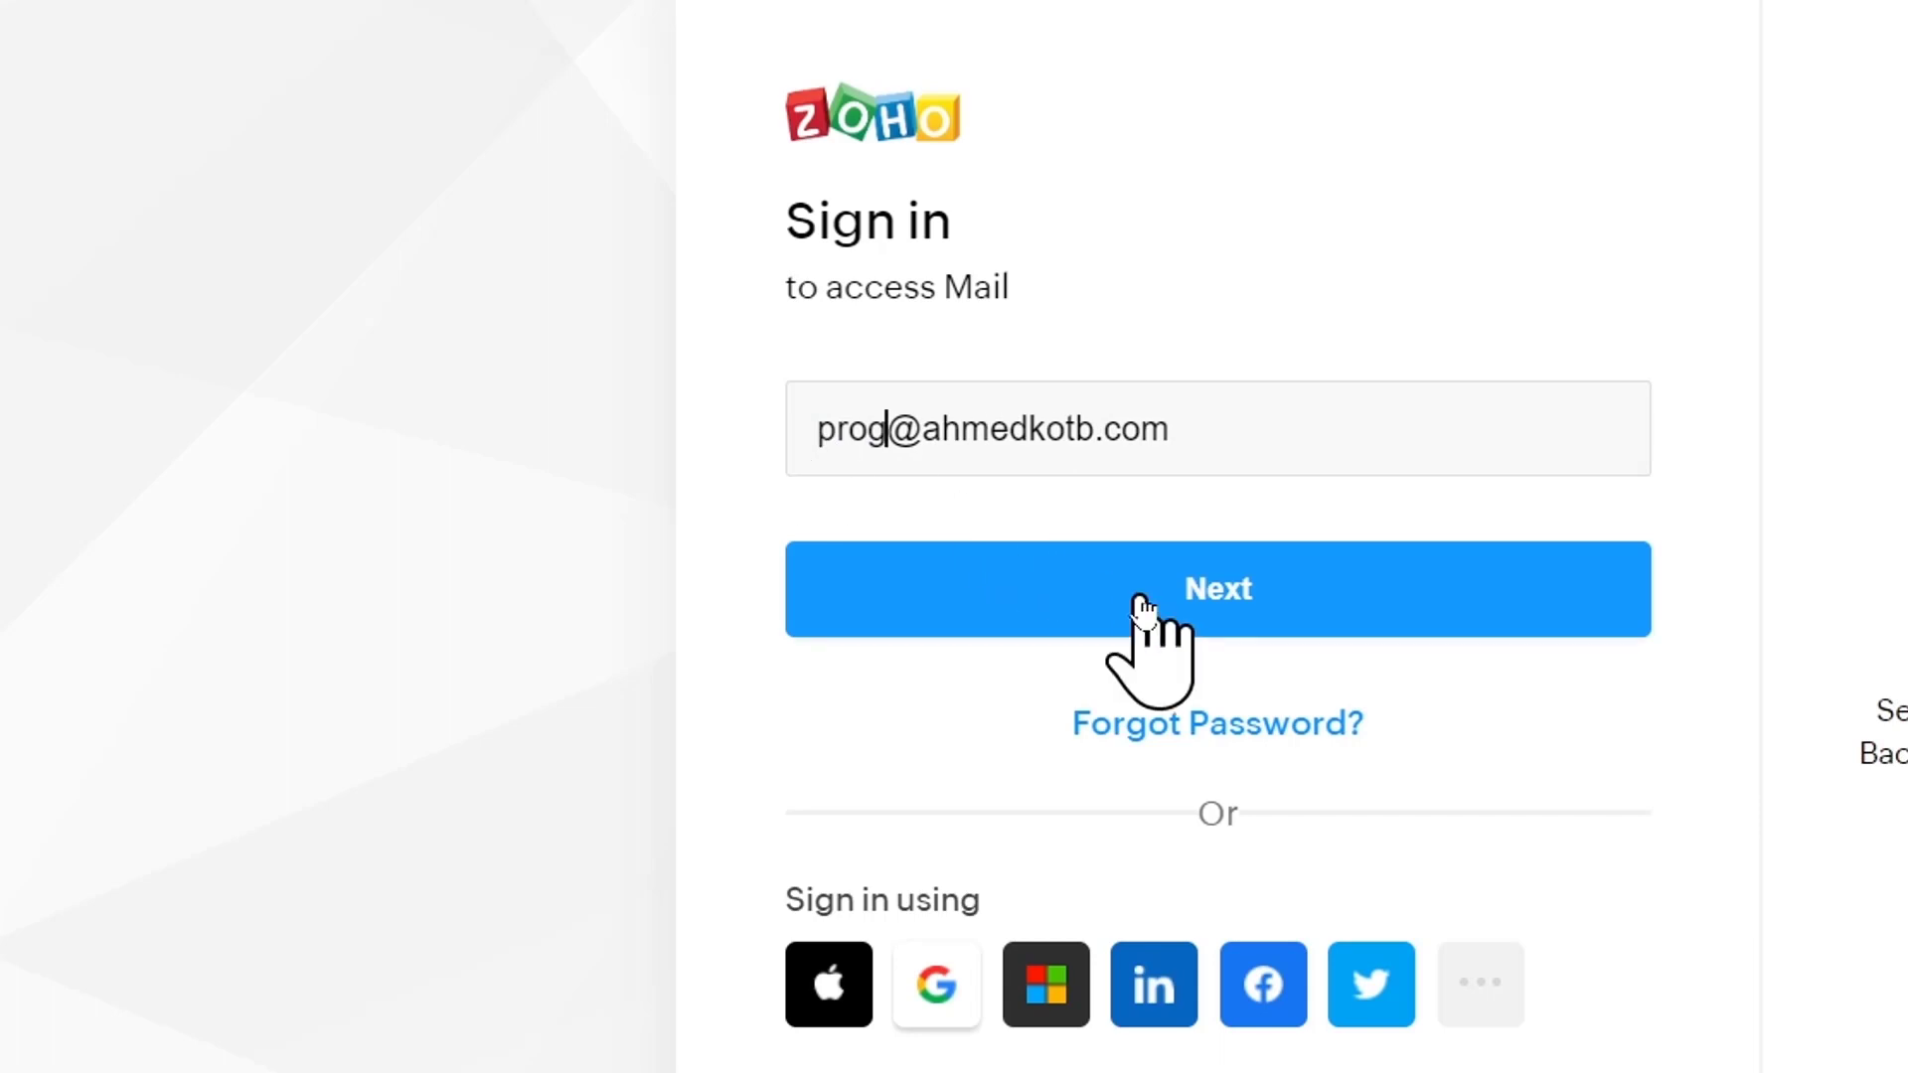
click(1142, 601)
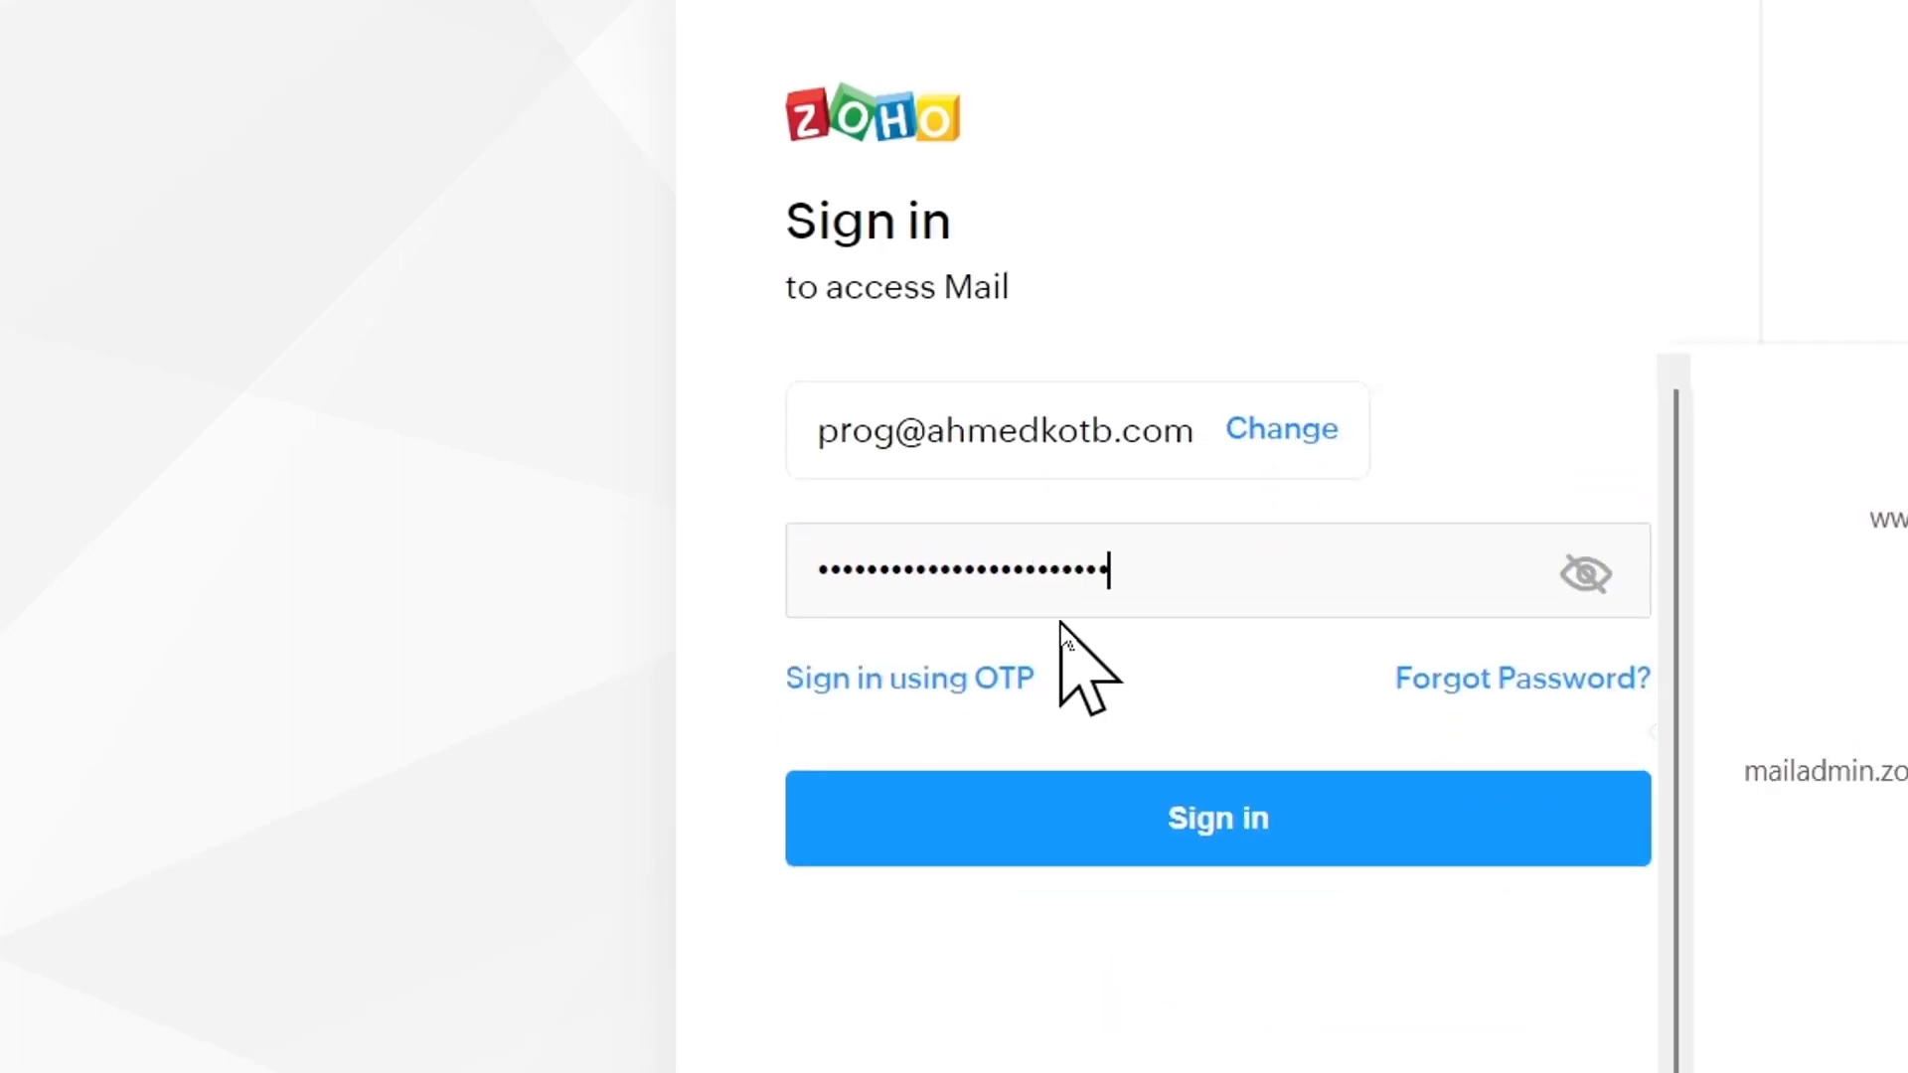
Replace the prefilled password with the prog user's password and submit the sign-in
double_click(1252, 588)
key(BackSpace)
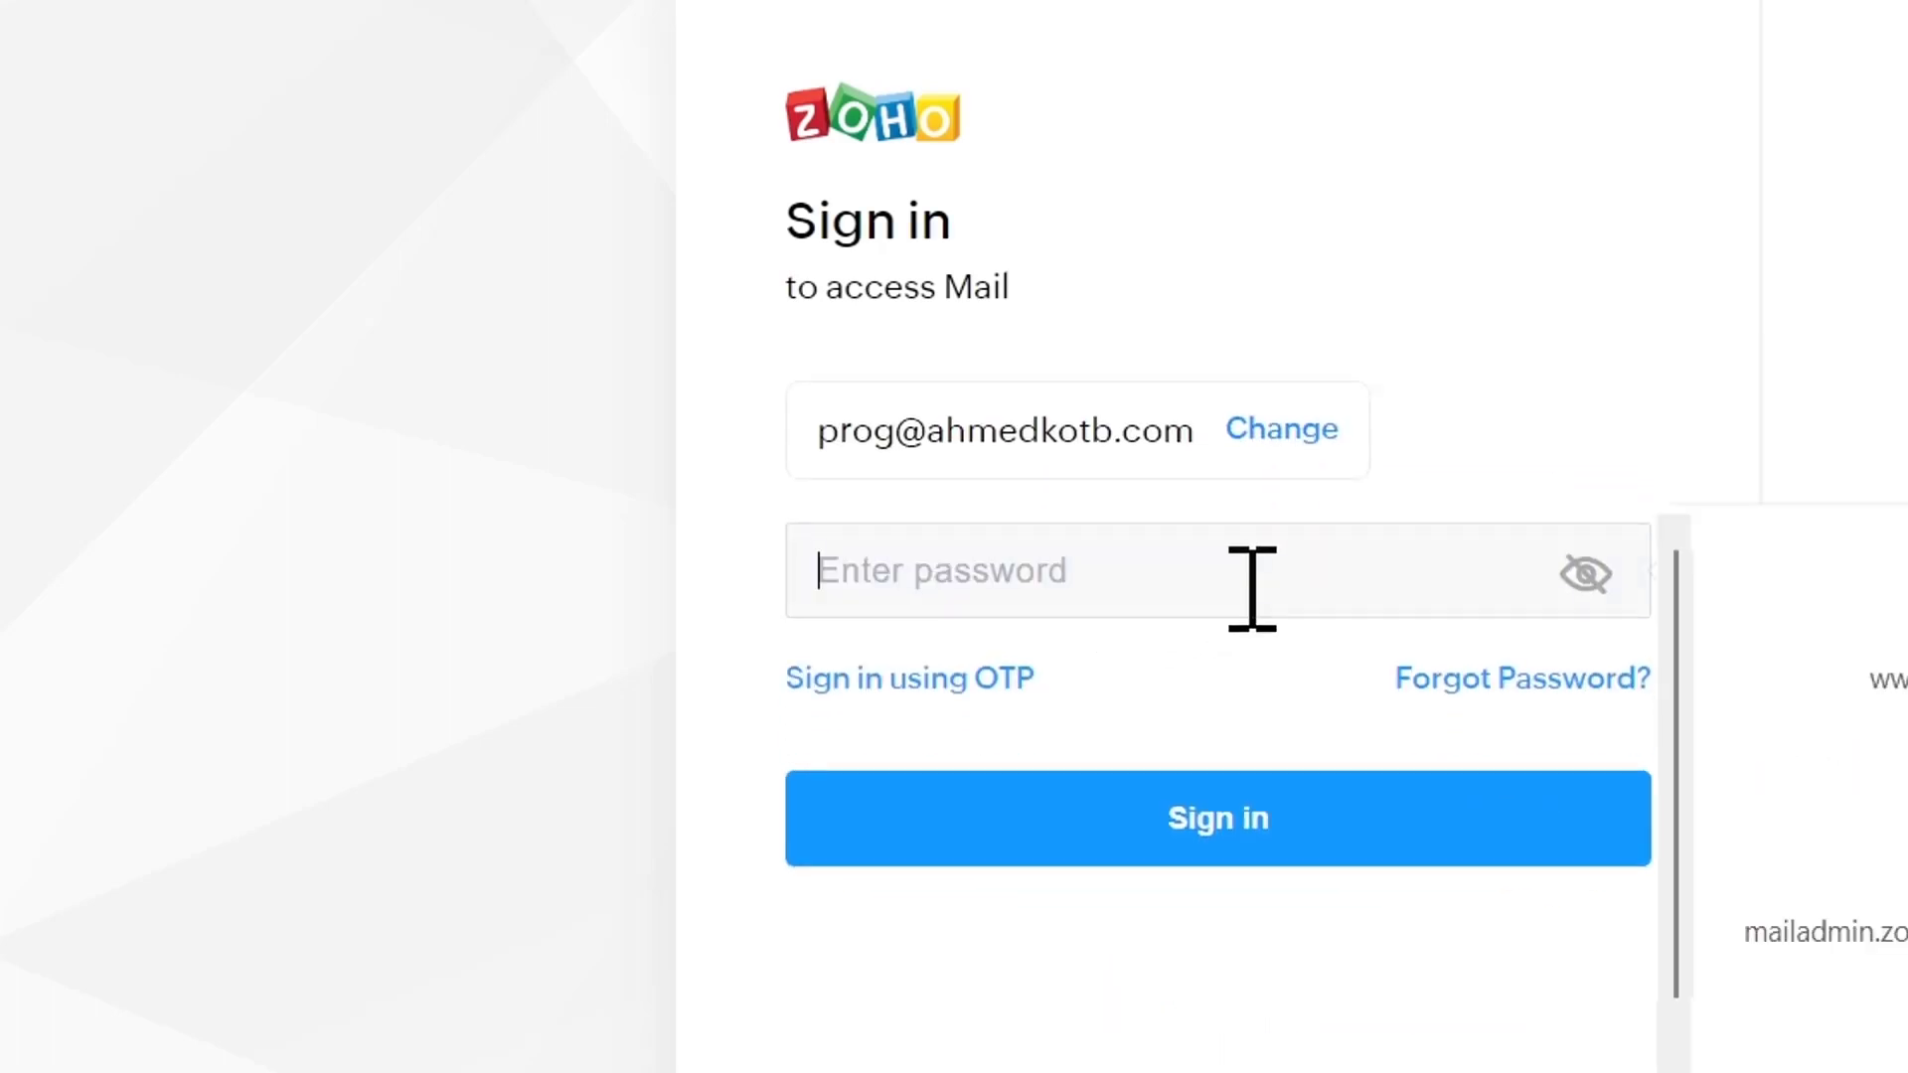
text(********)
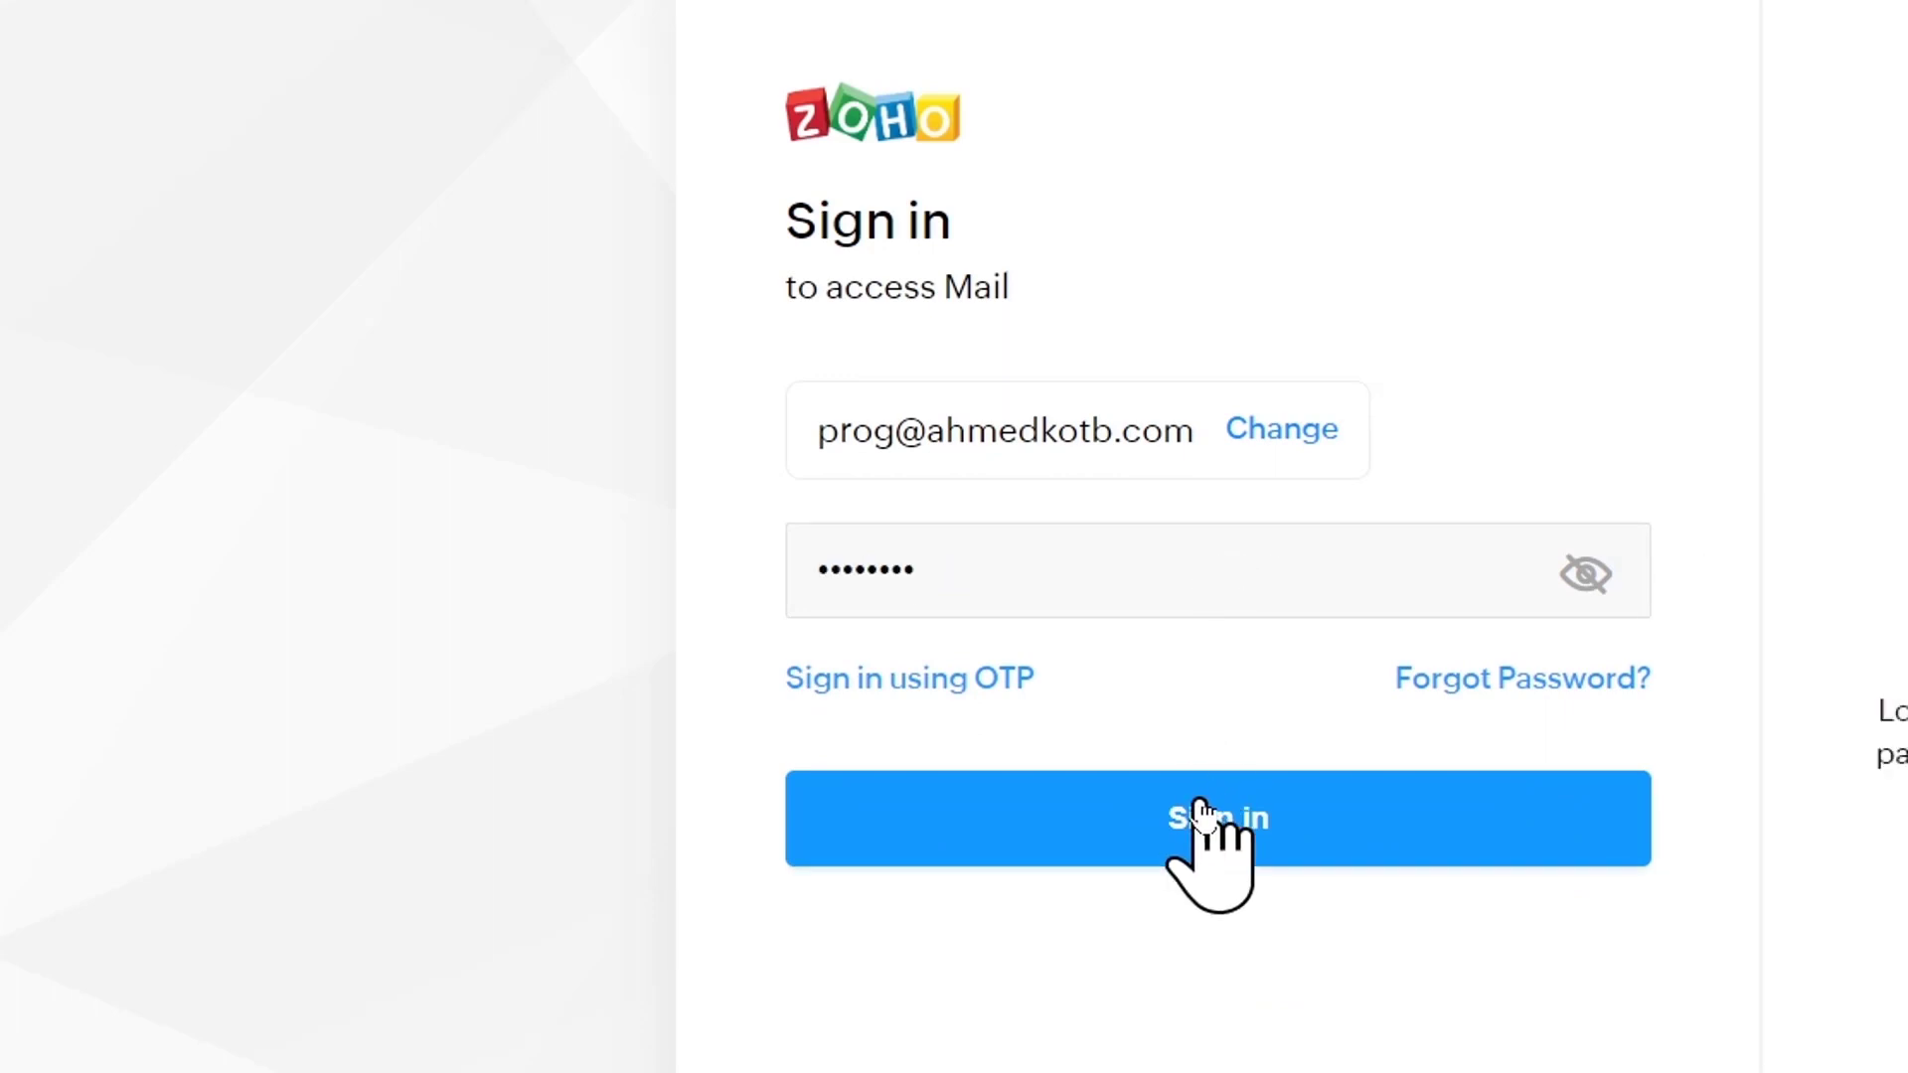
click(1207, 830)
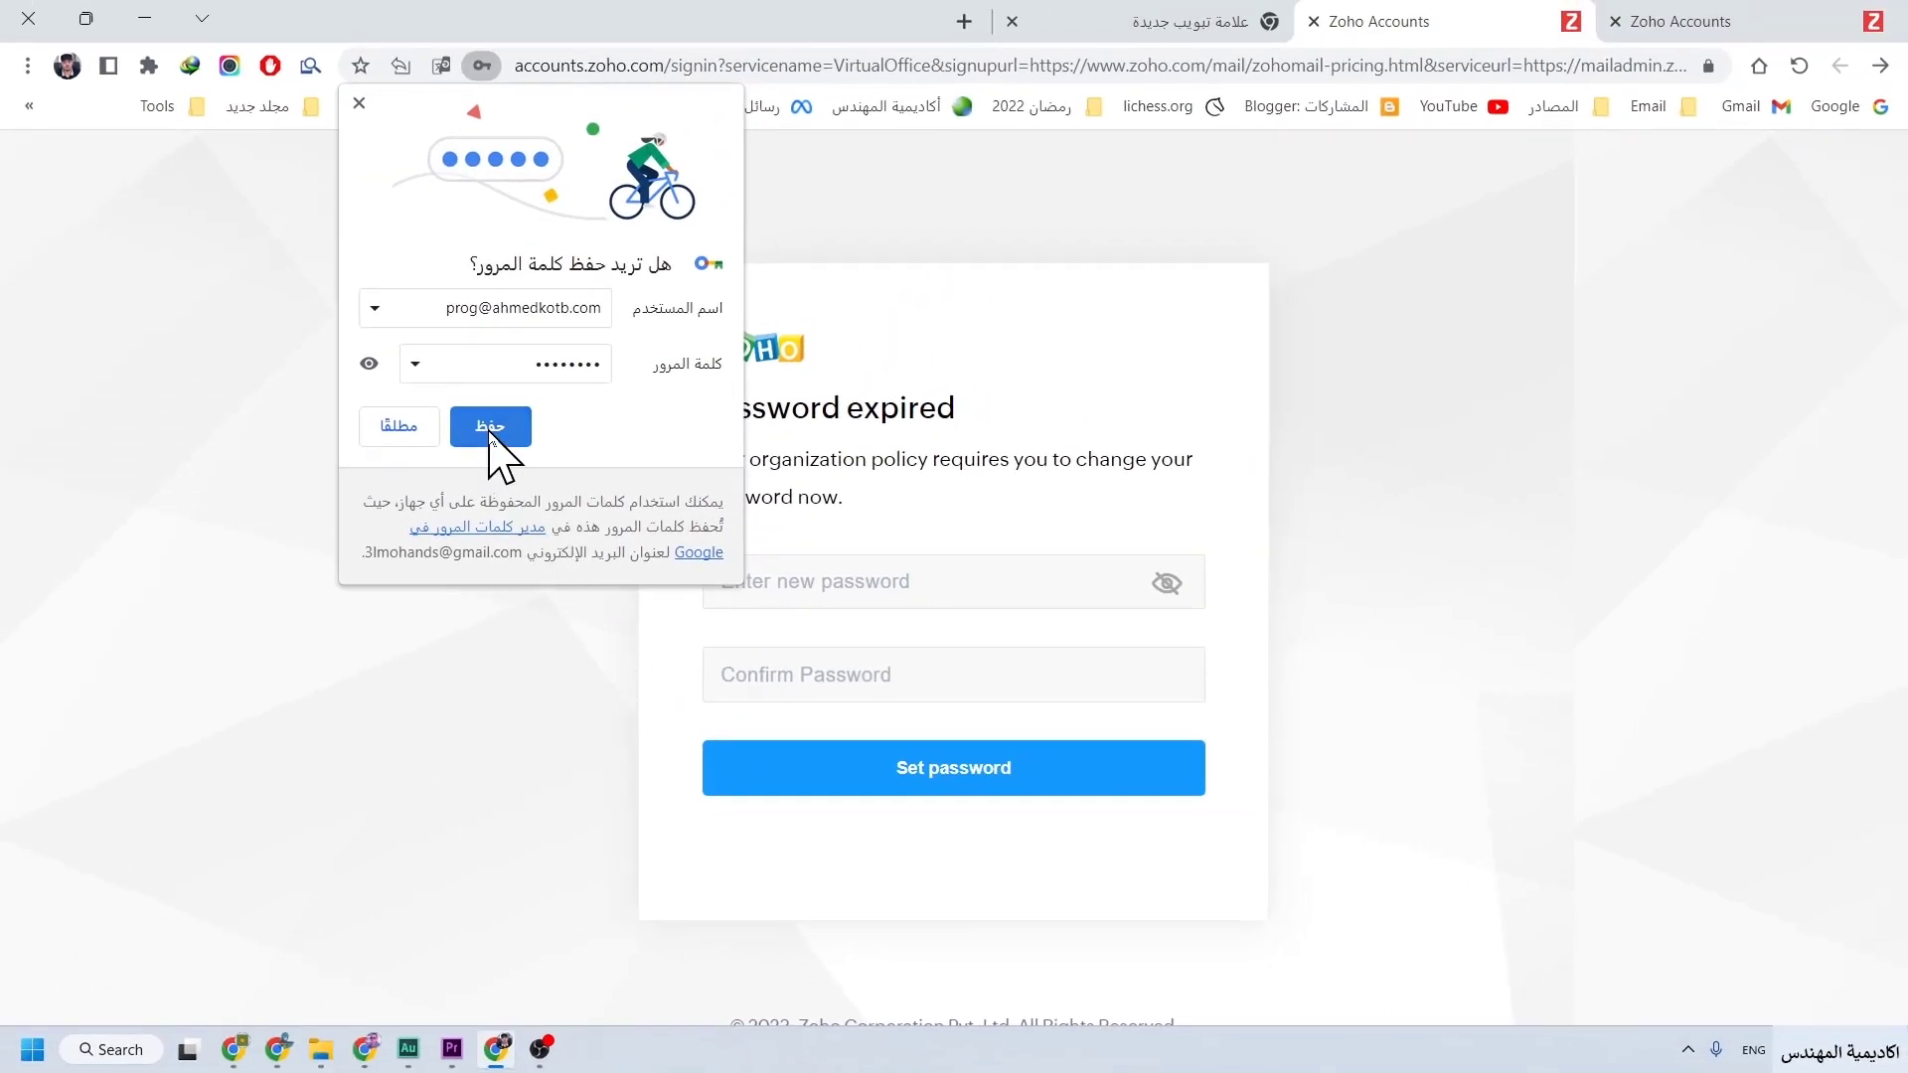
Decline Chrome's save prompt and set a new password, entered and confirmed, for prog
click(411, 429)
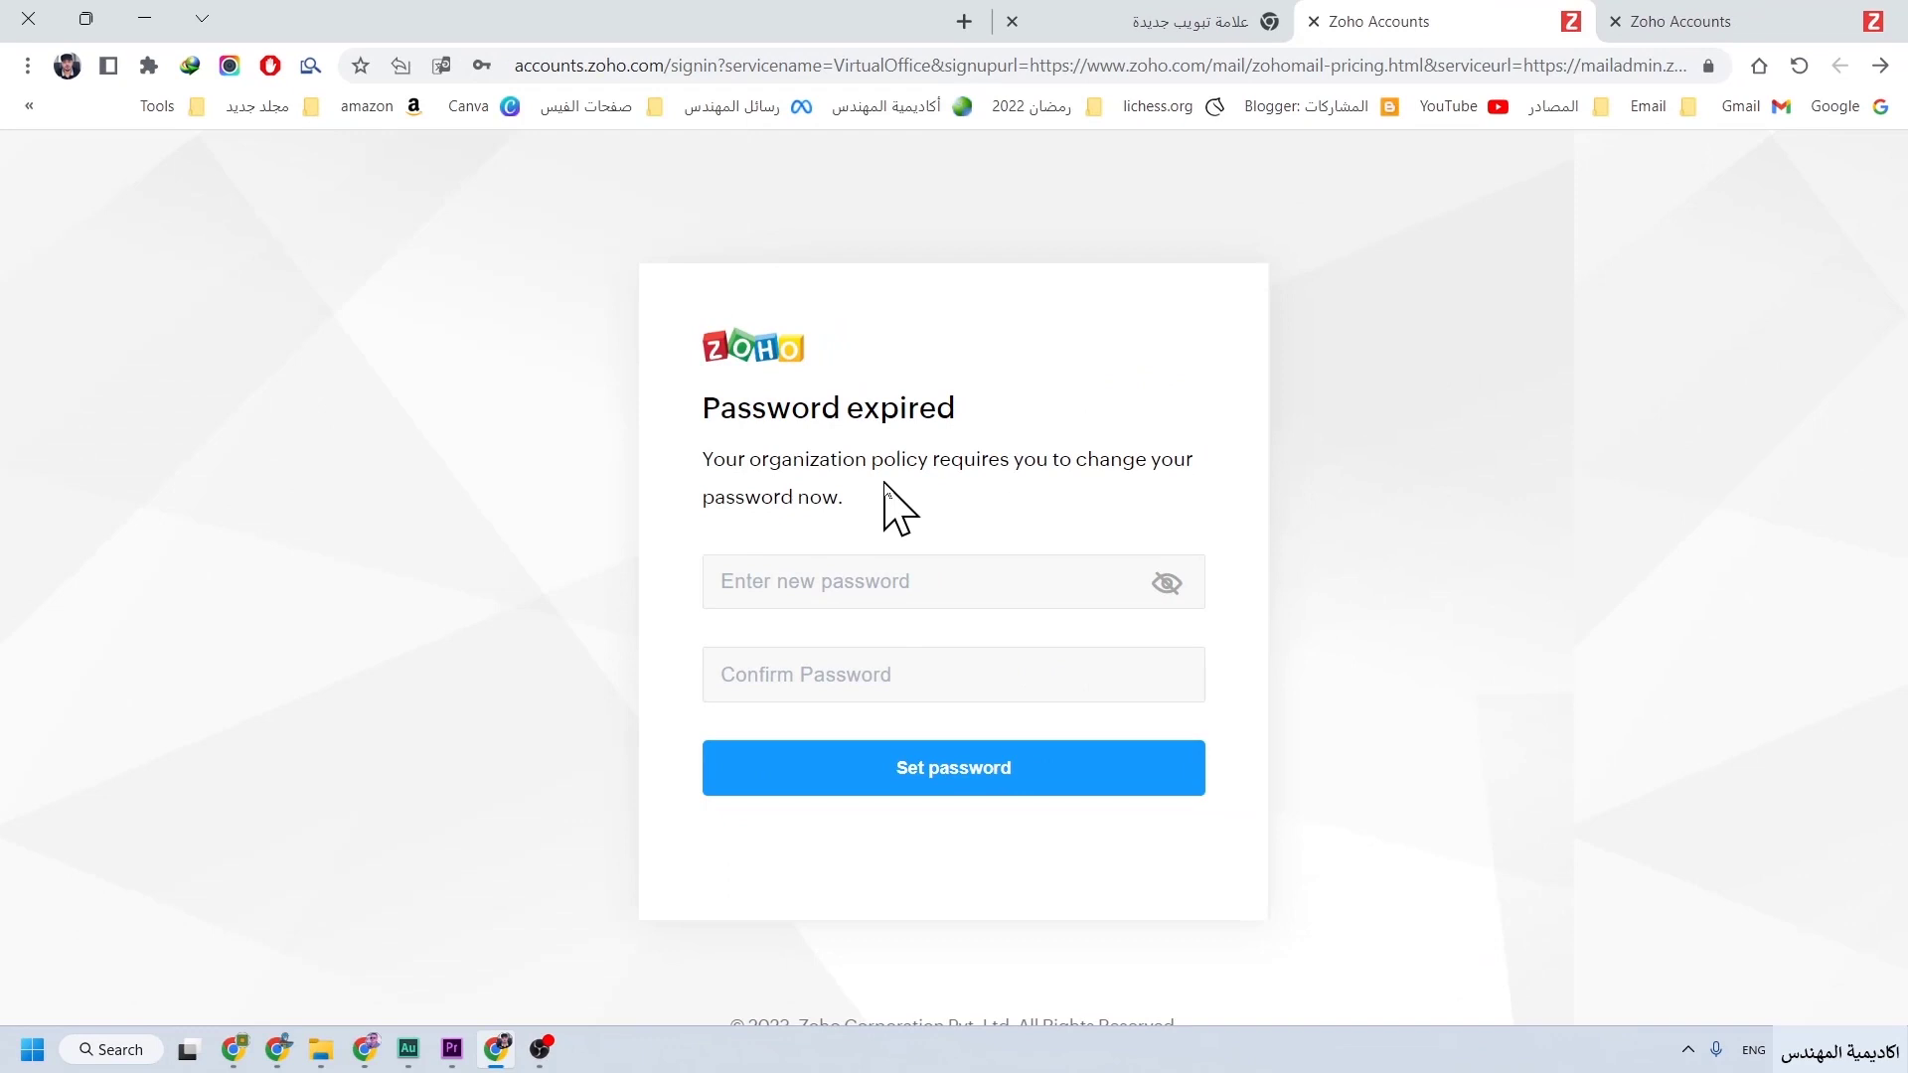
click(894, 578)
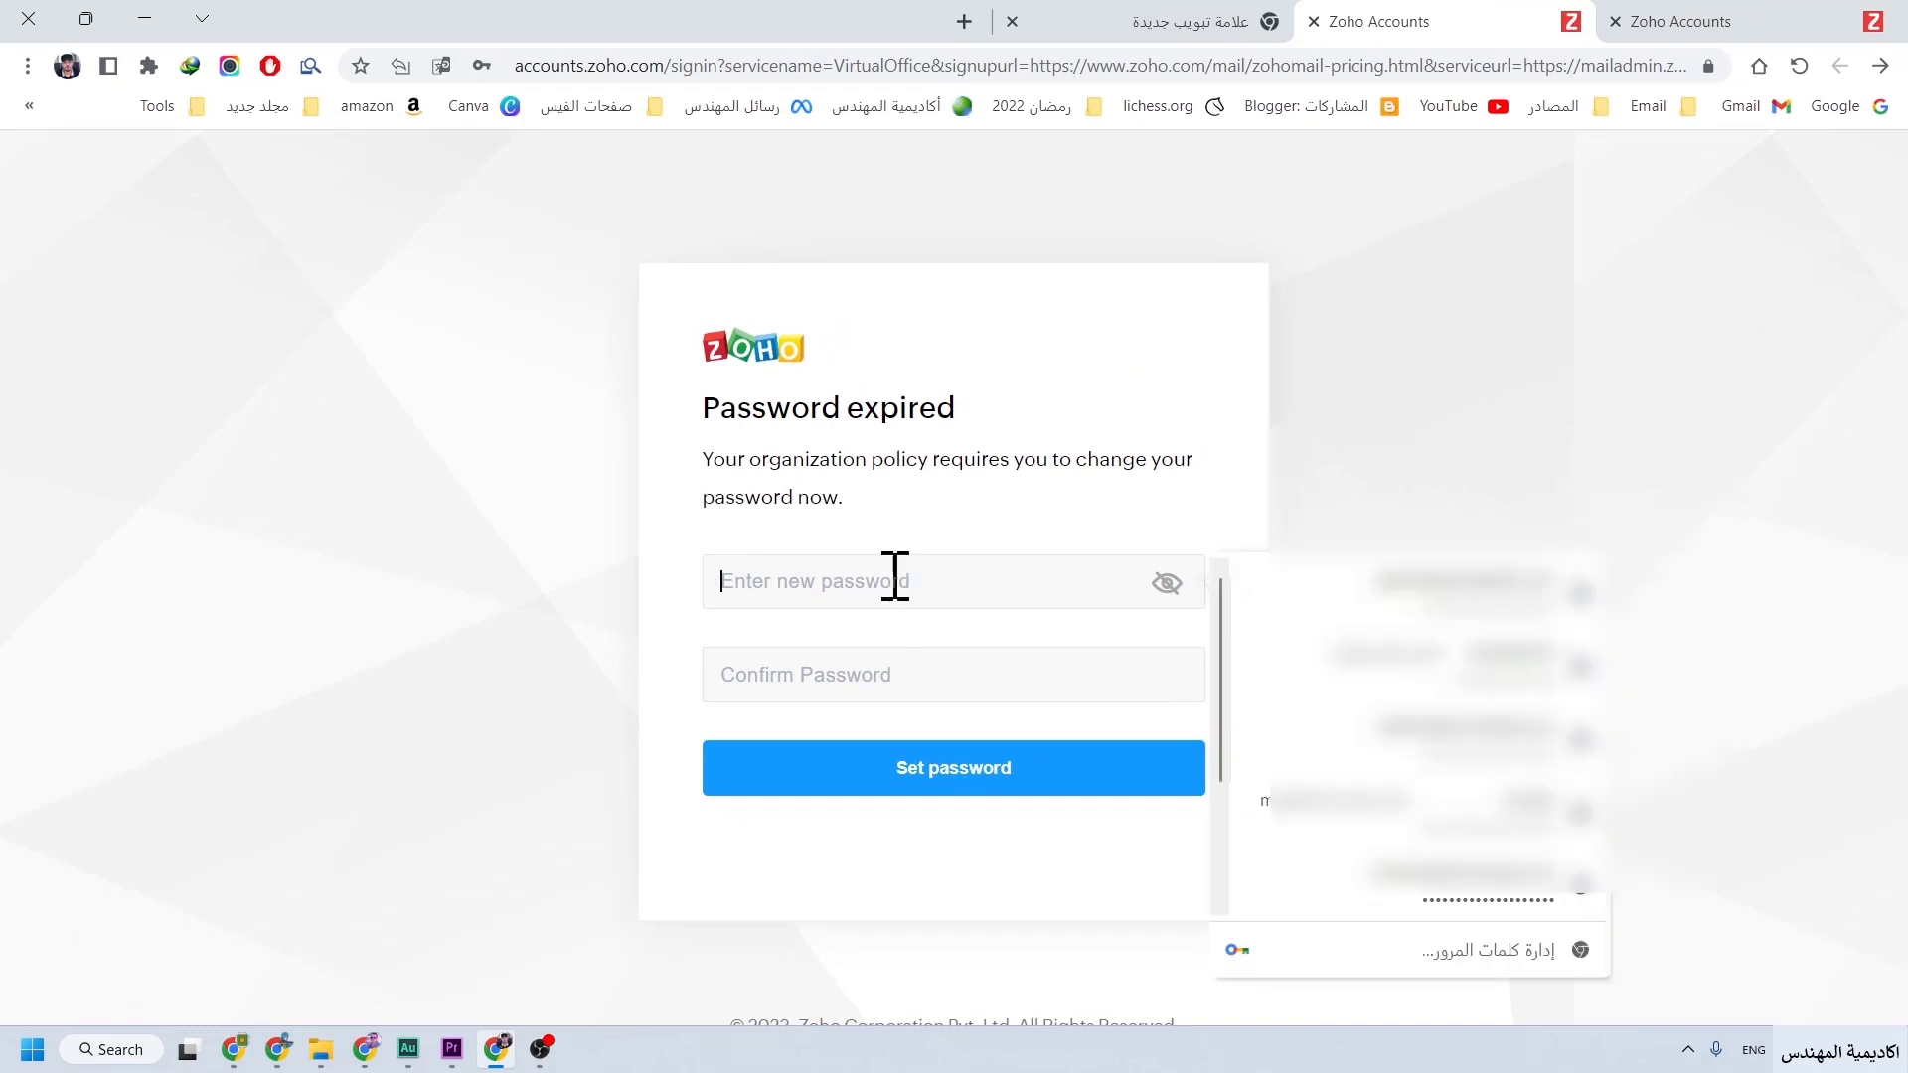
click(844, 673)
key(ctrl+v)
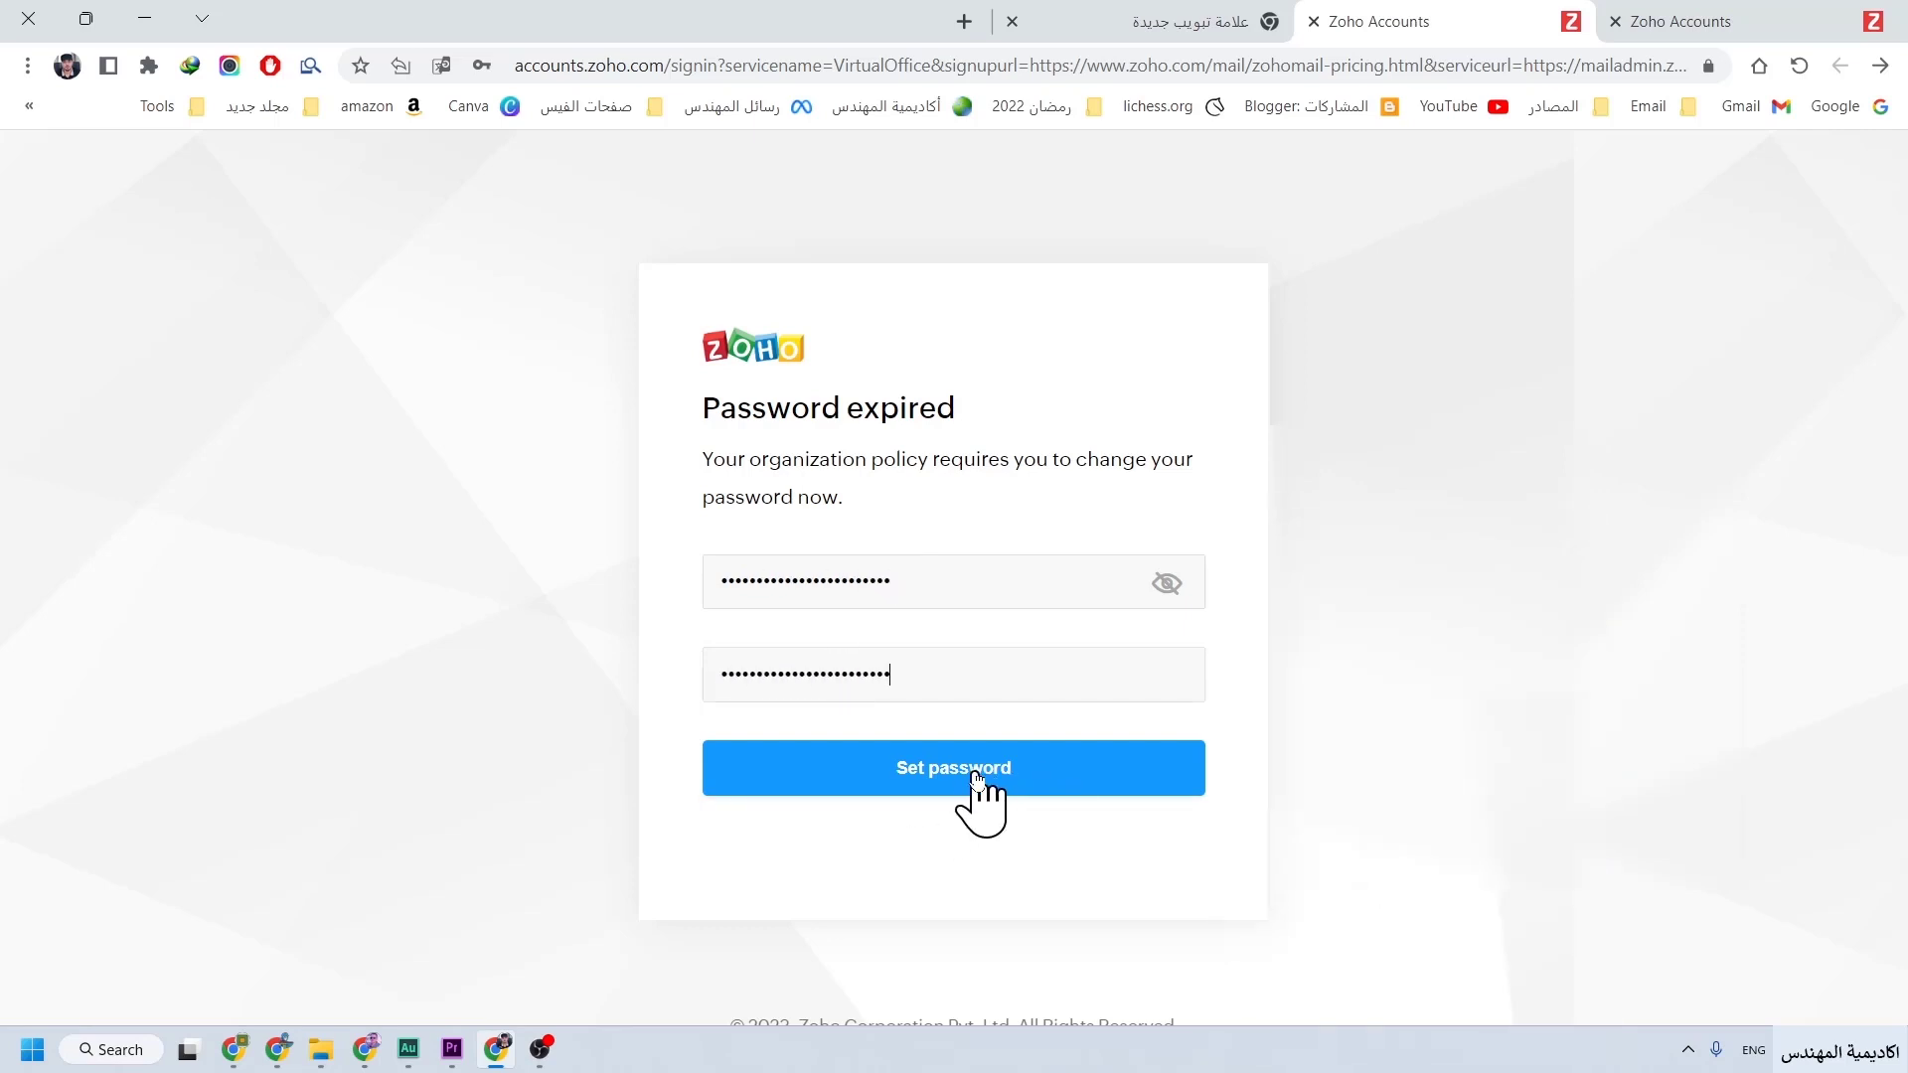
click(976, 780)
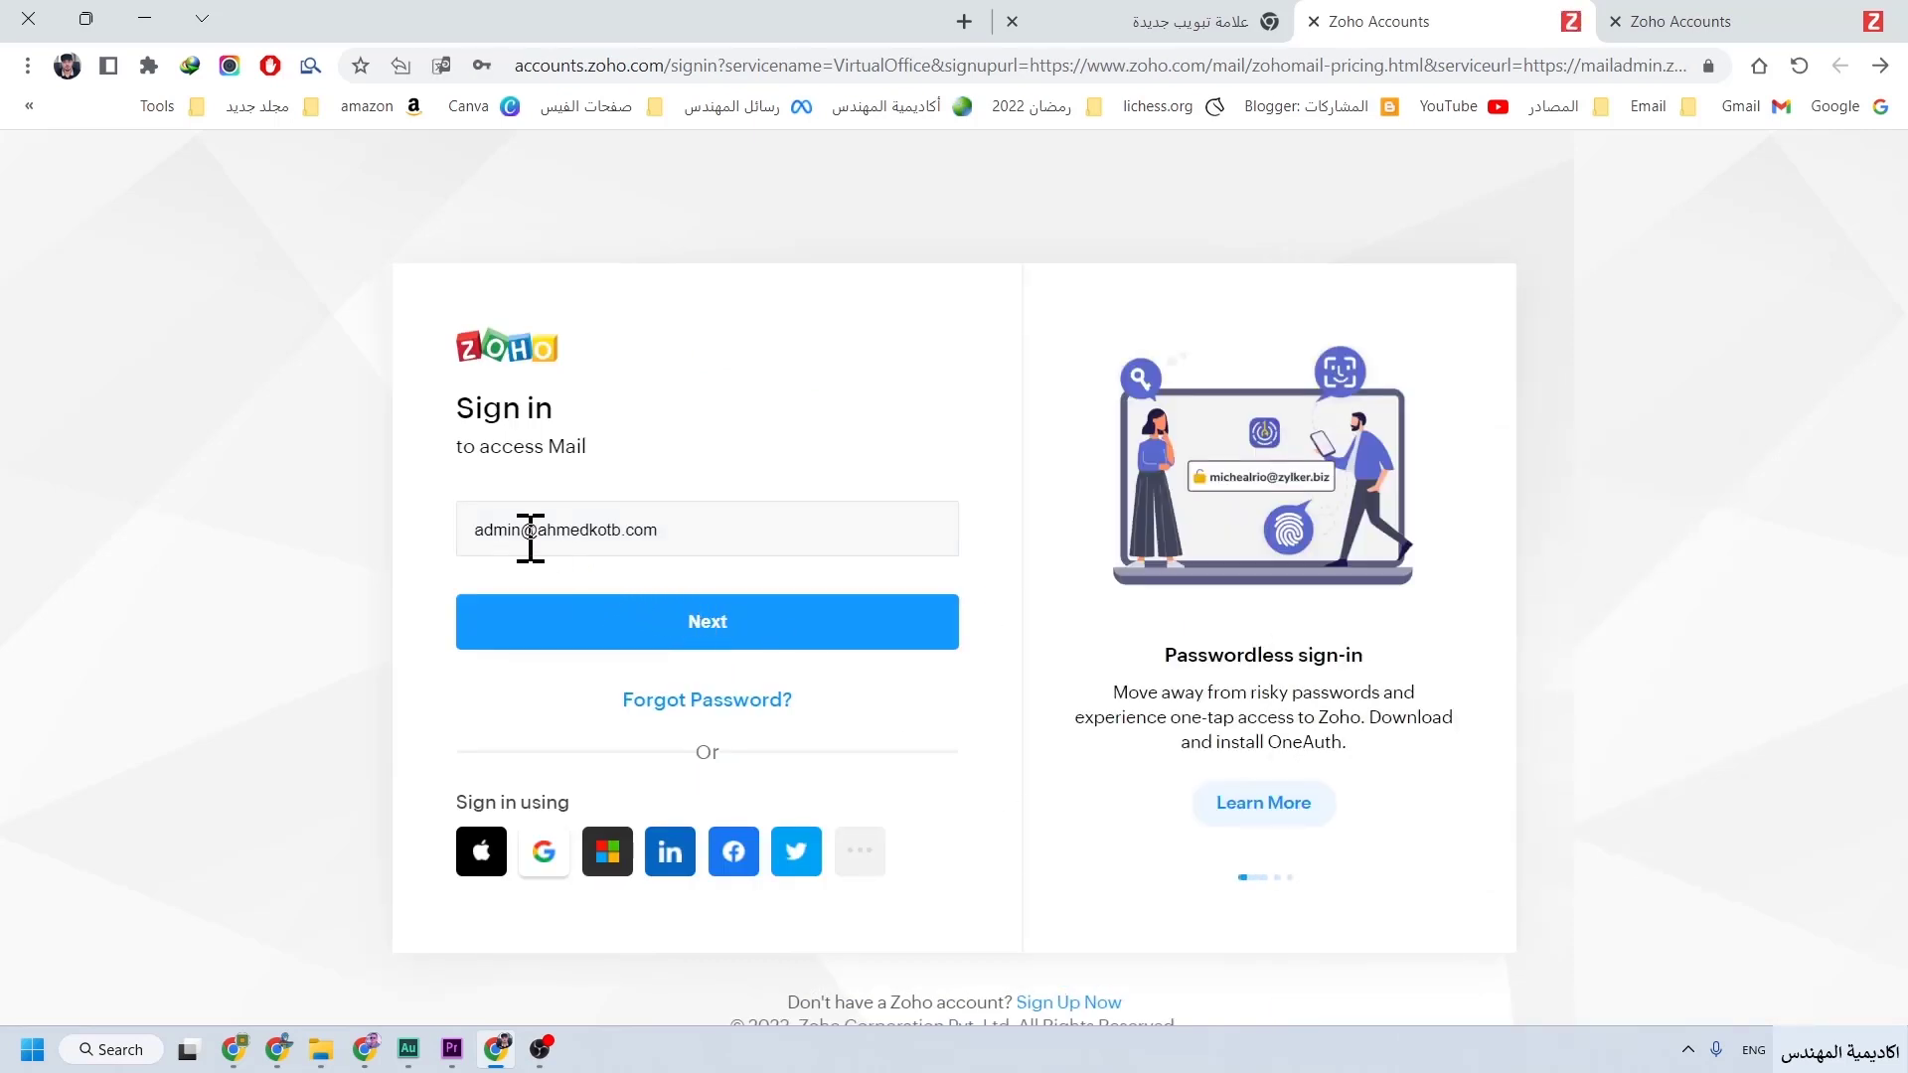
Sign in again as prog with the new password
drag(520, 533, 465, 537)
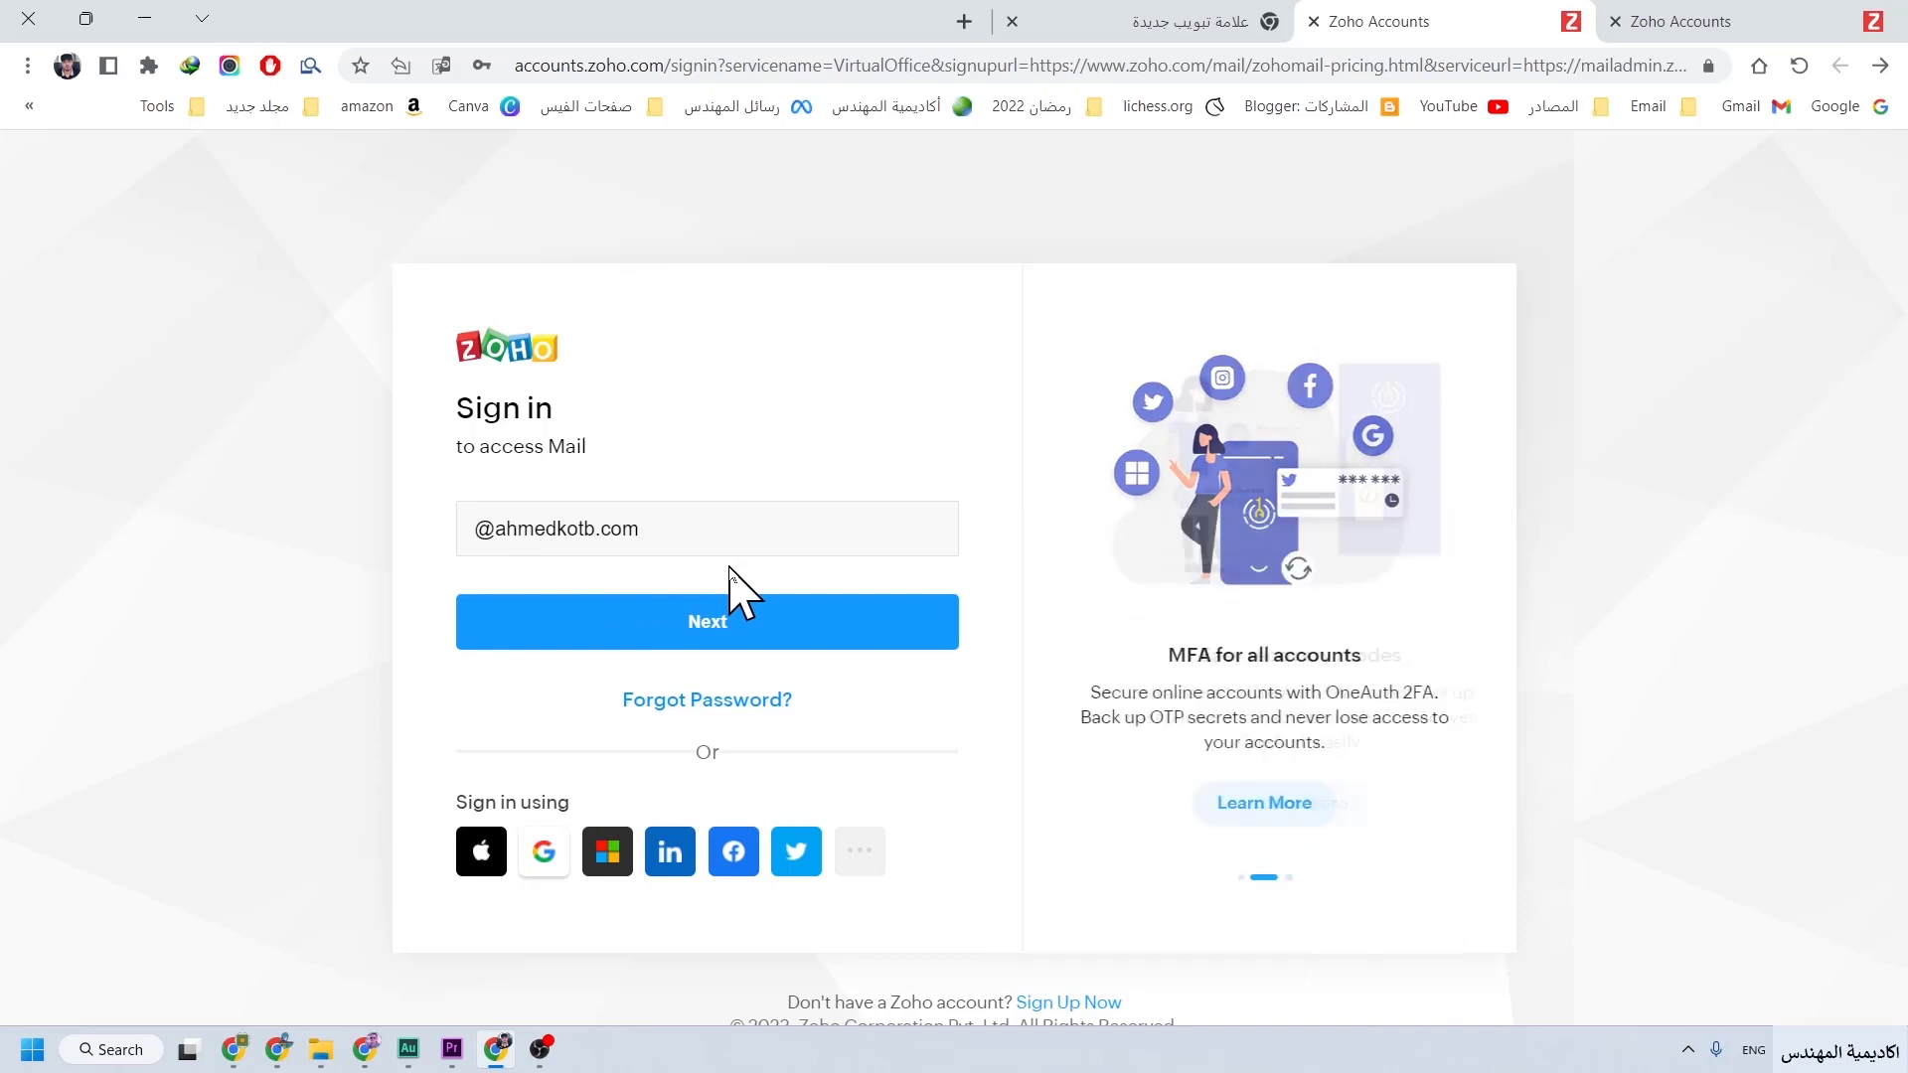
text(prog)
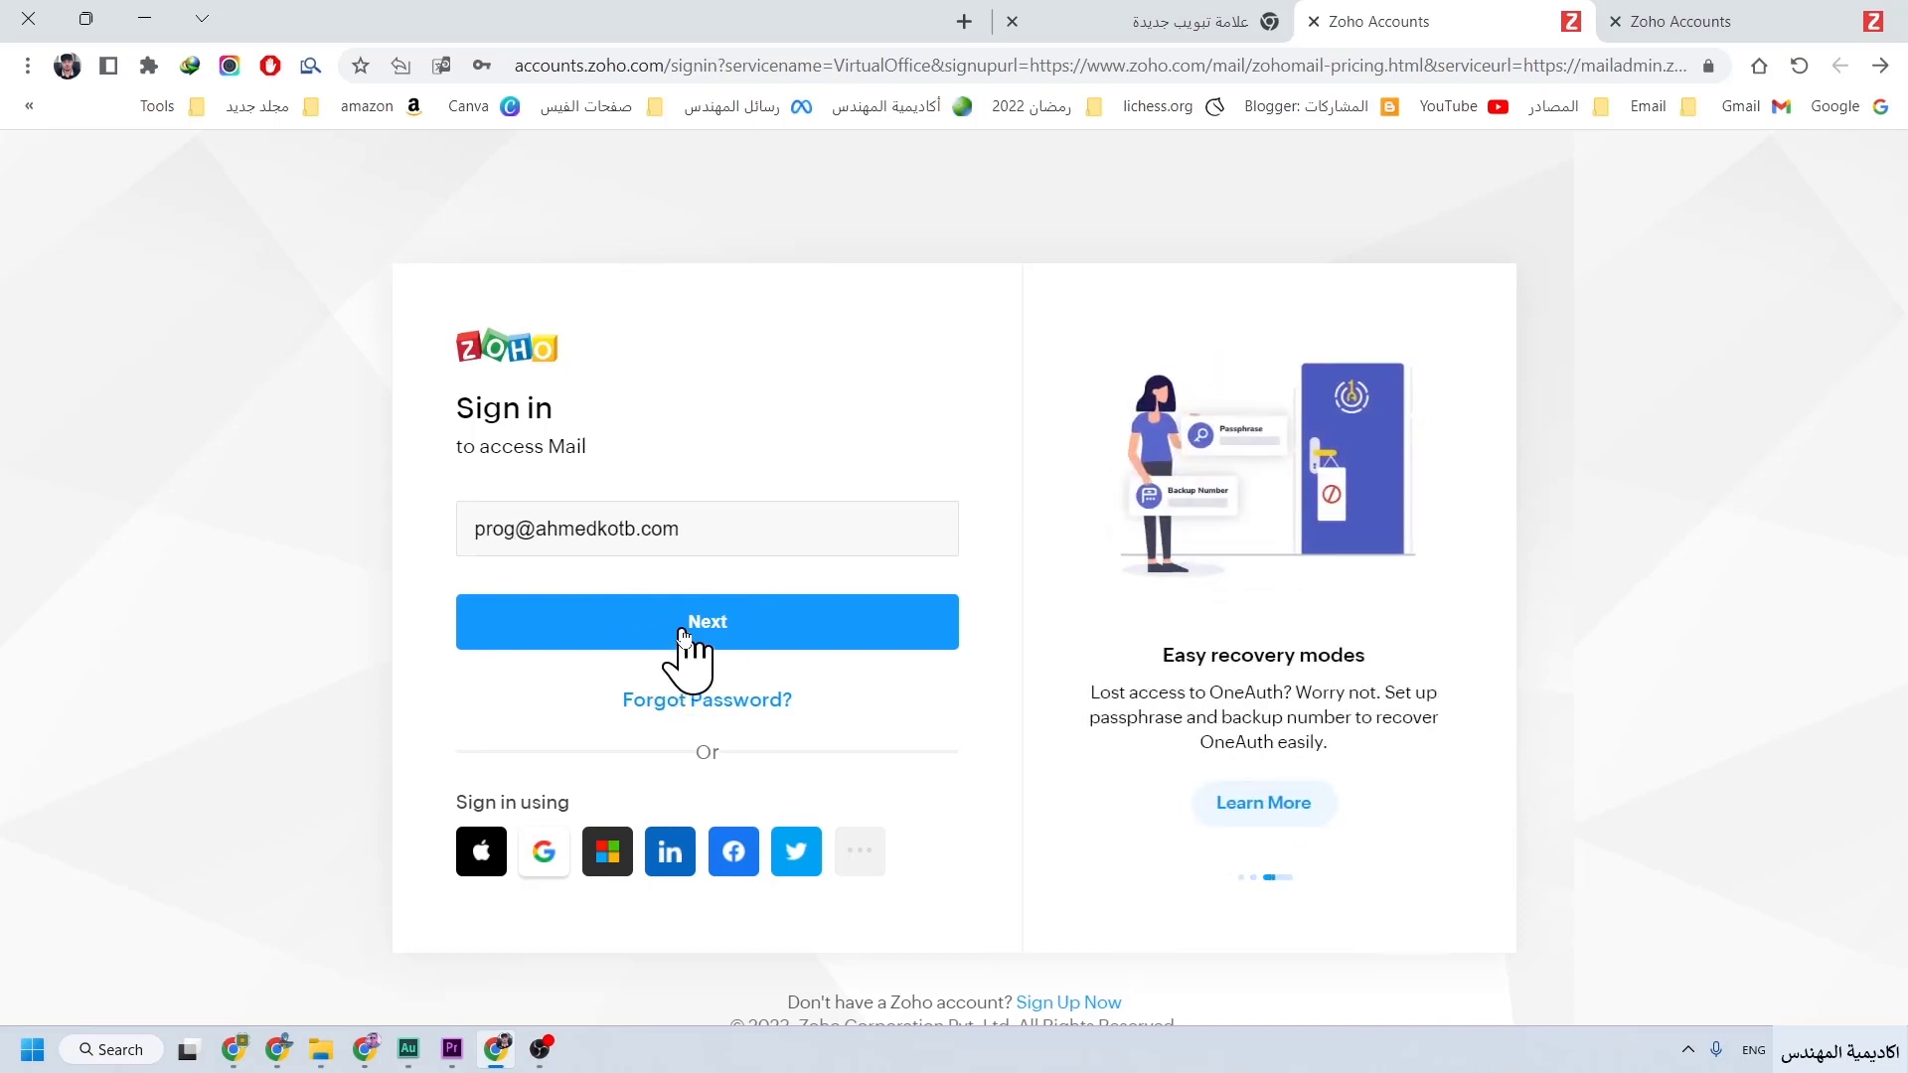
click(684, 635)
click(617, 689)
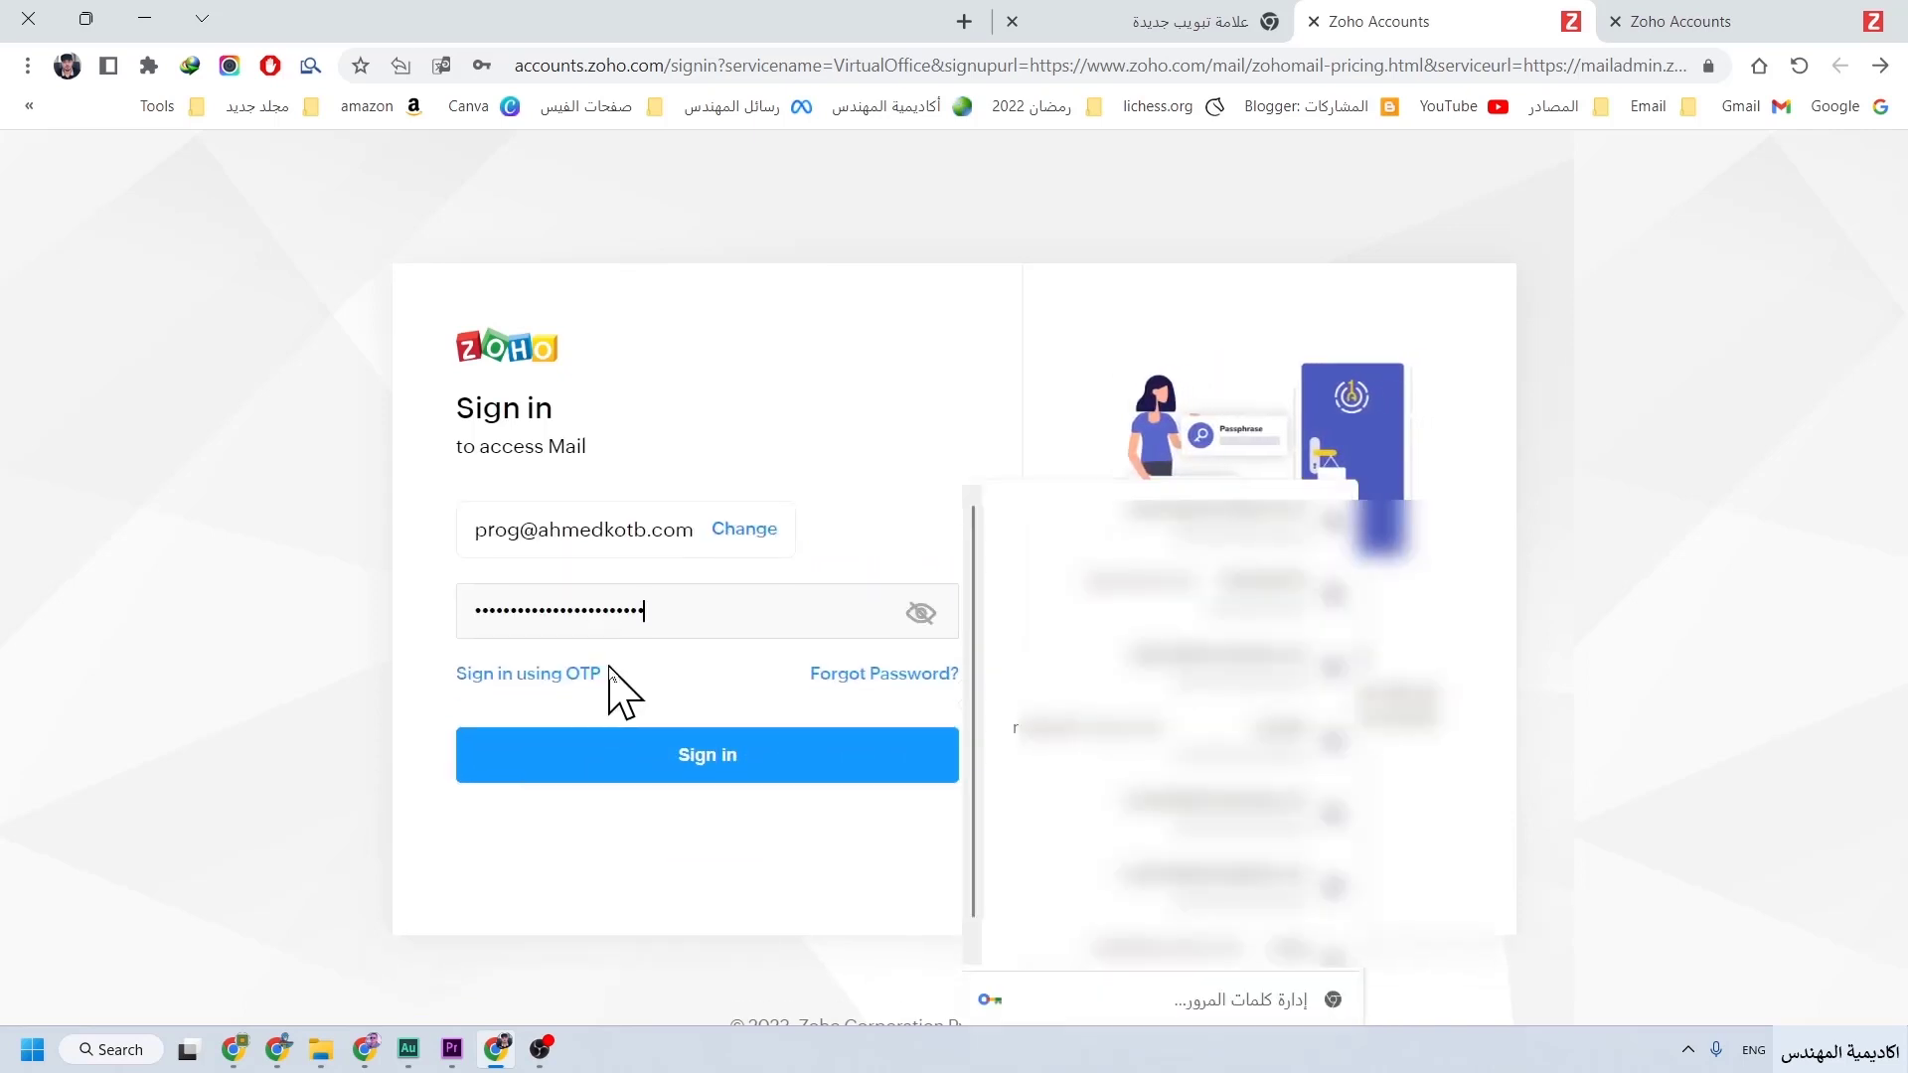
click(684, 755)
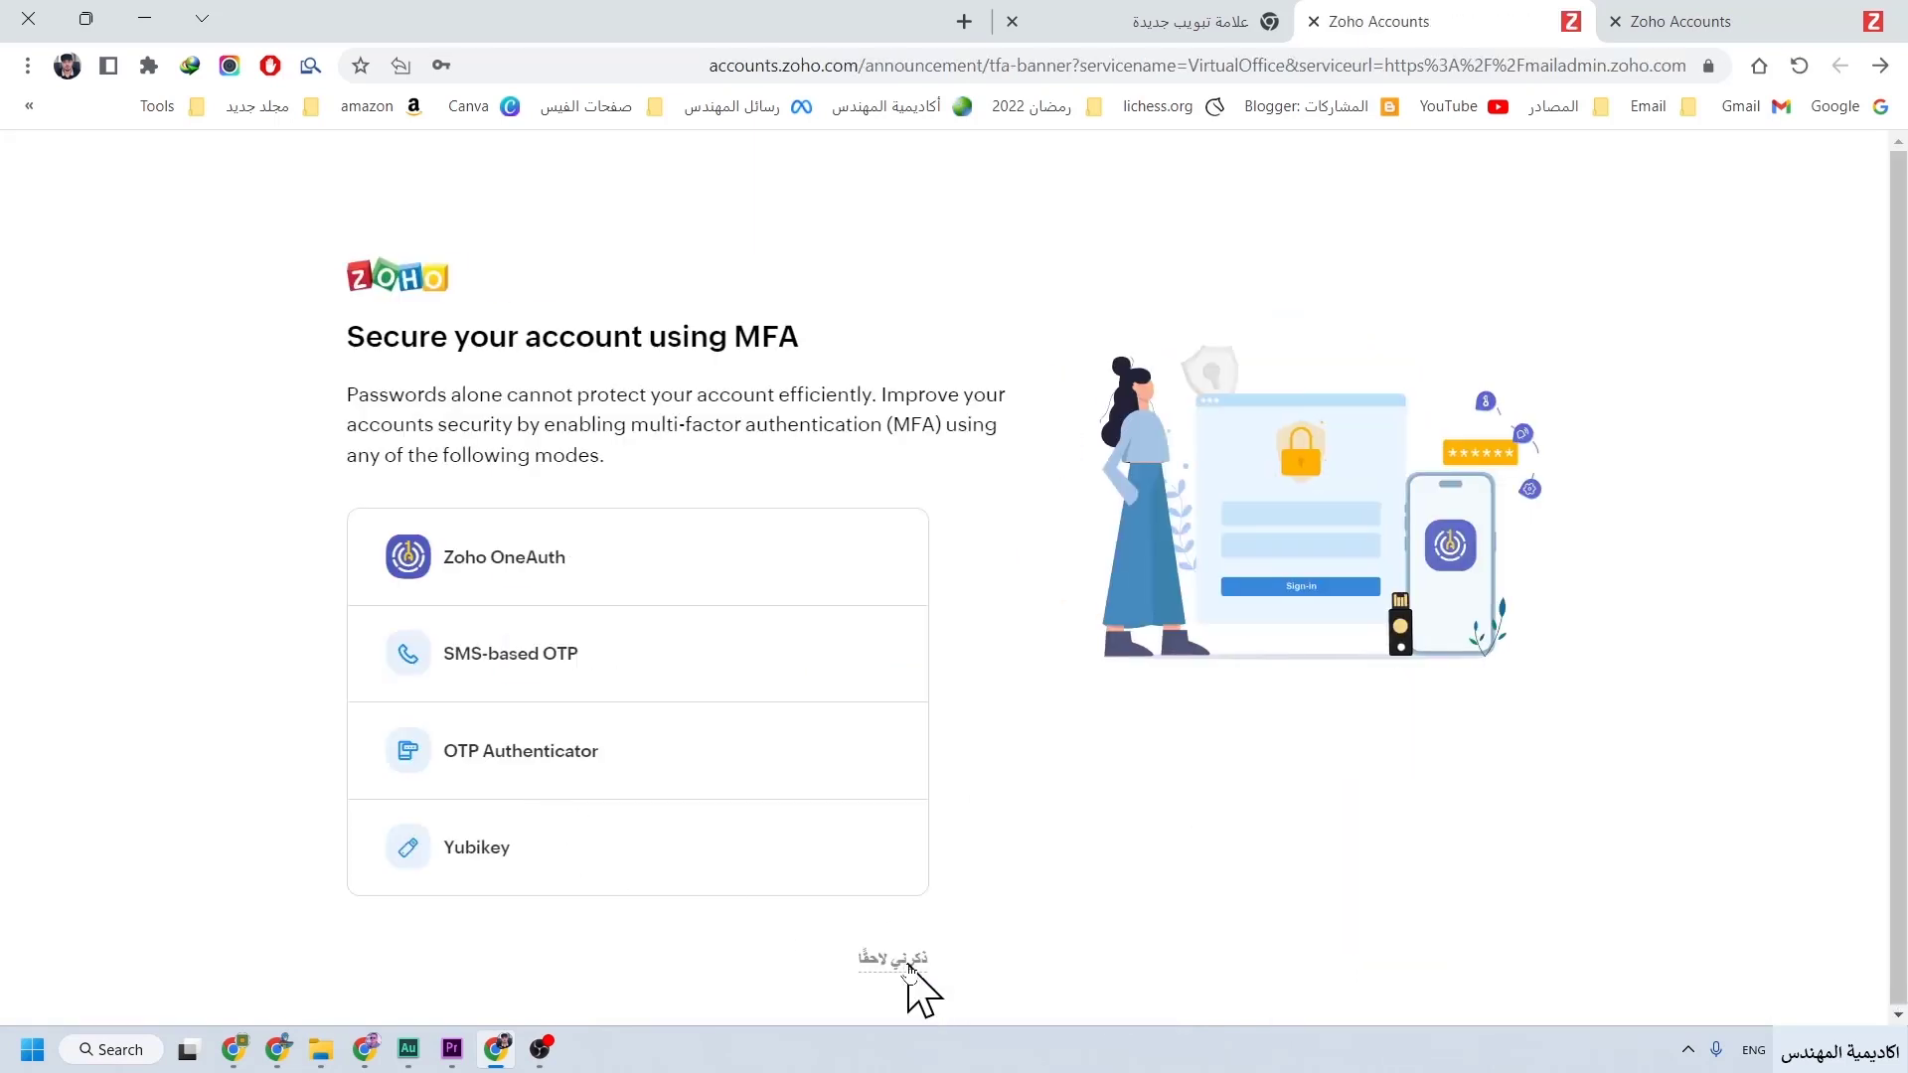
Postpone MFA setup, close the Access Denied and empty tabs, and skip the welcome tour
click(908, 969)
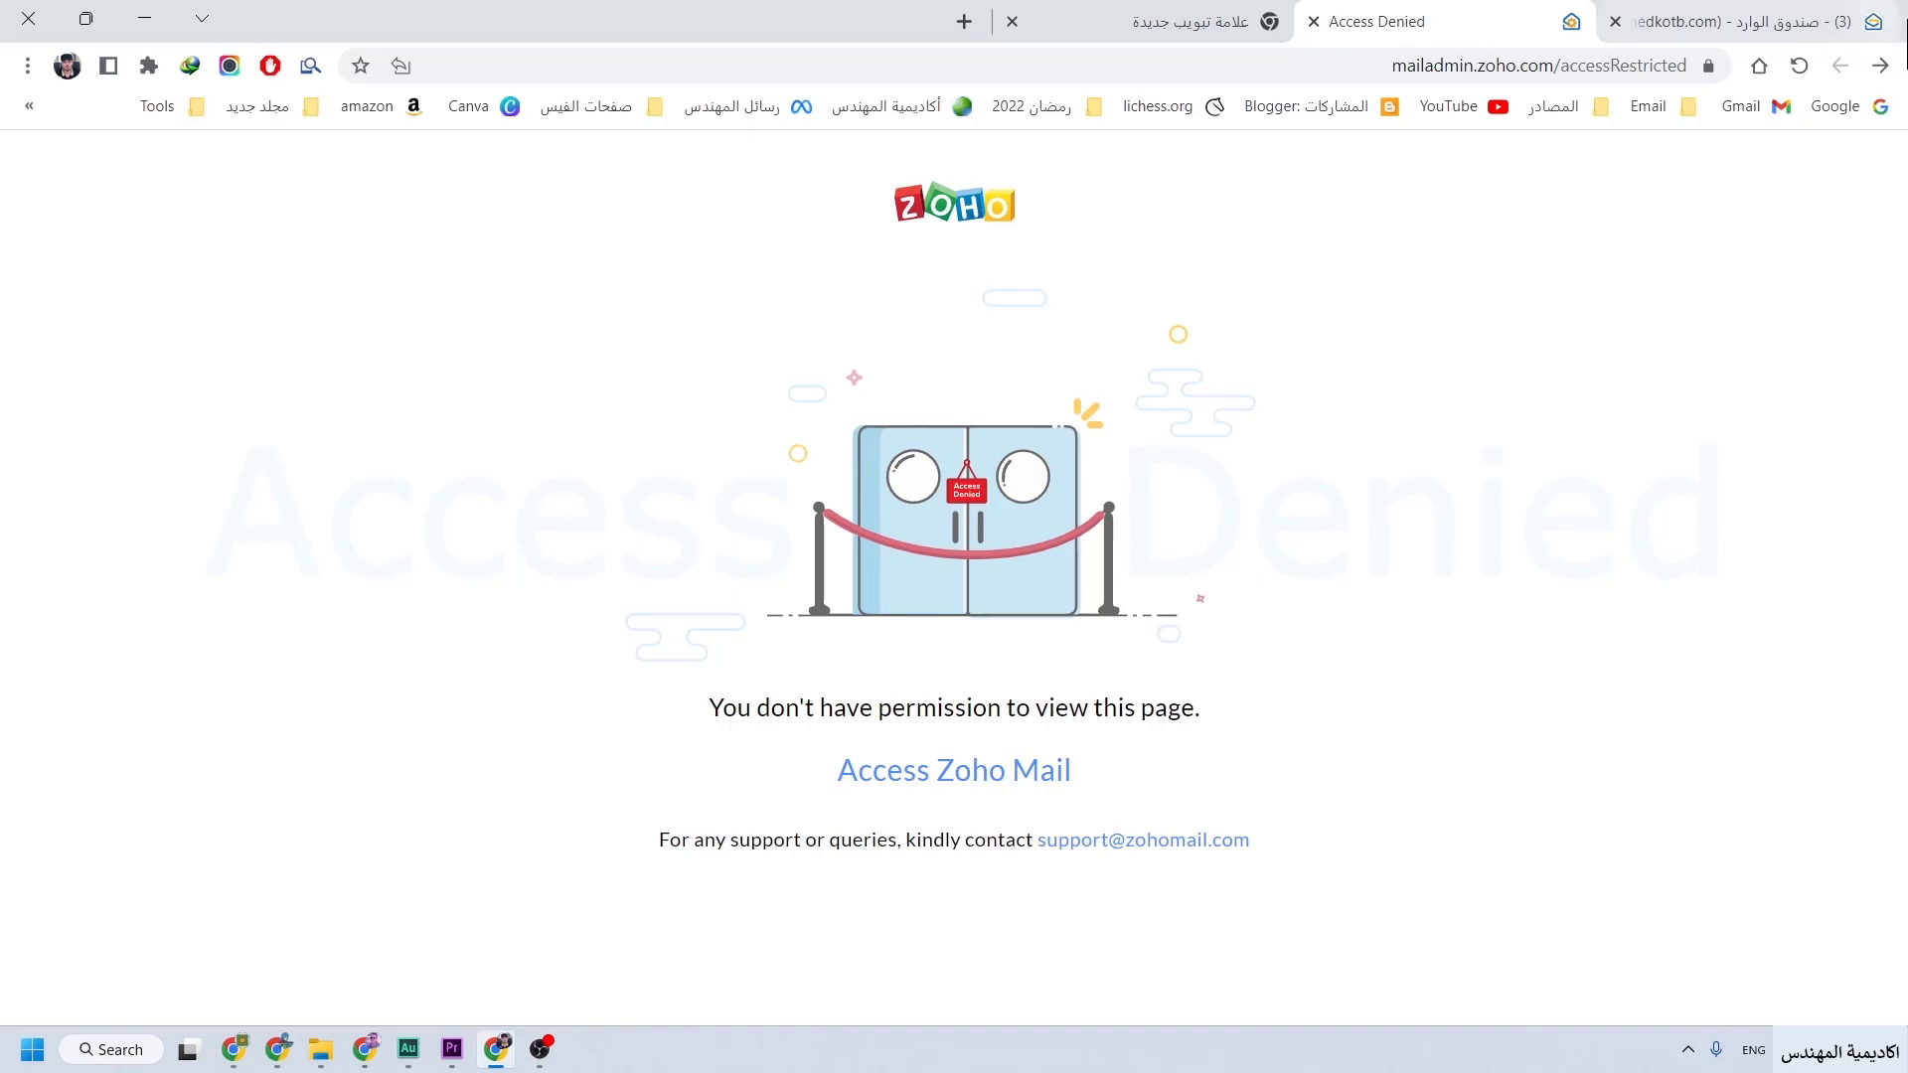
click(1314, 21)
click(1313, 21)
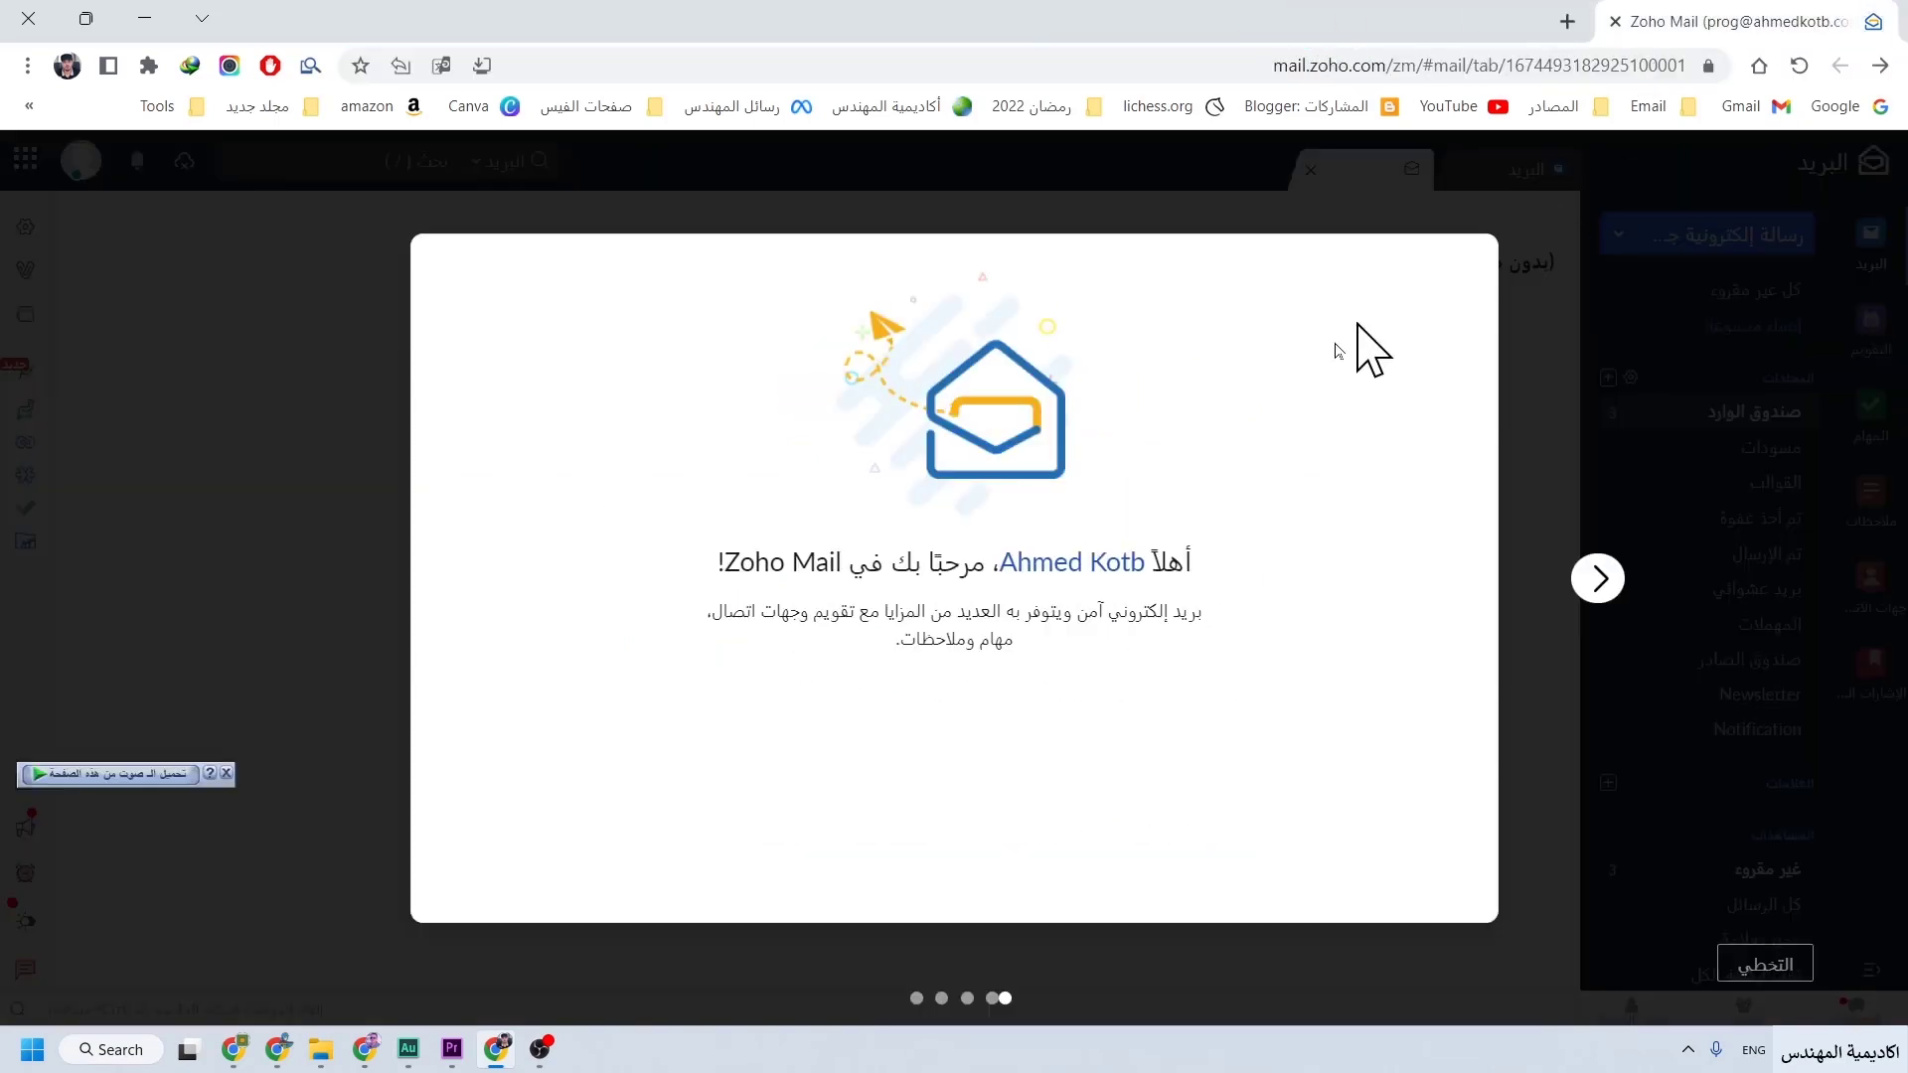
click(1765, 964)
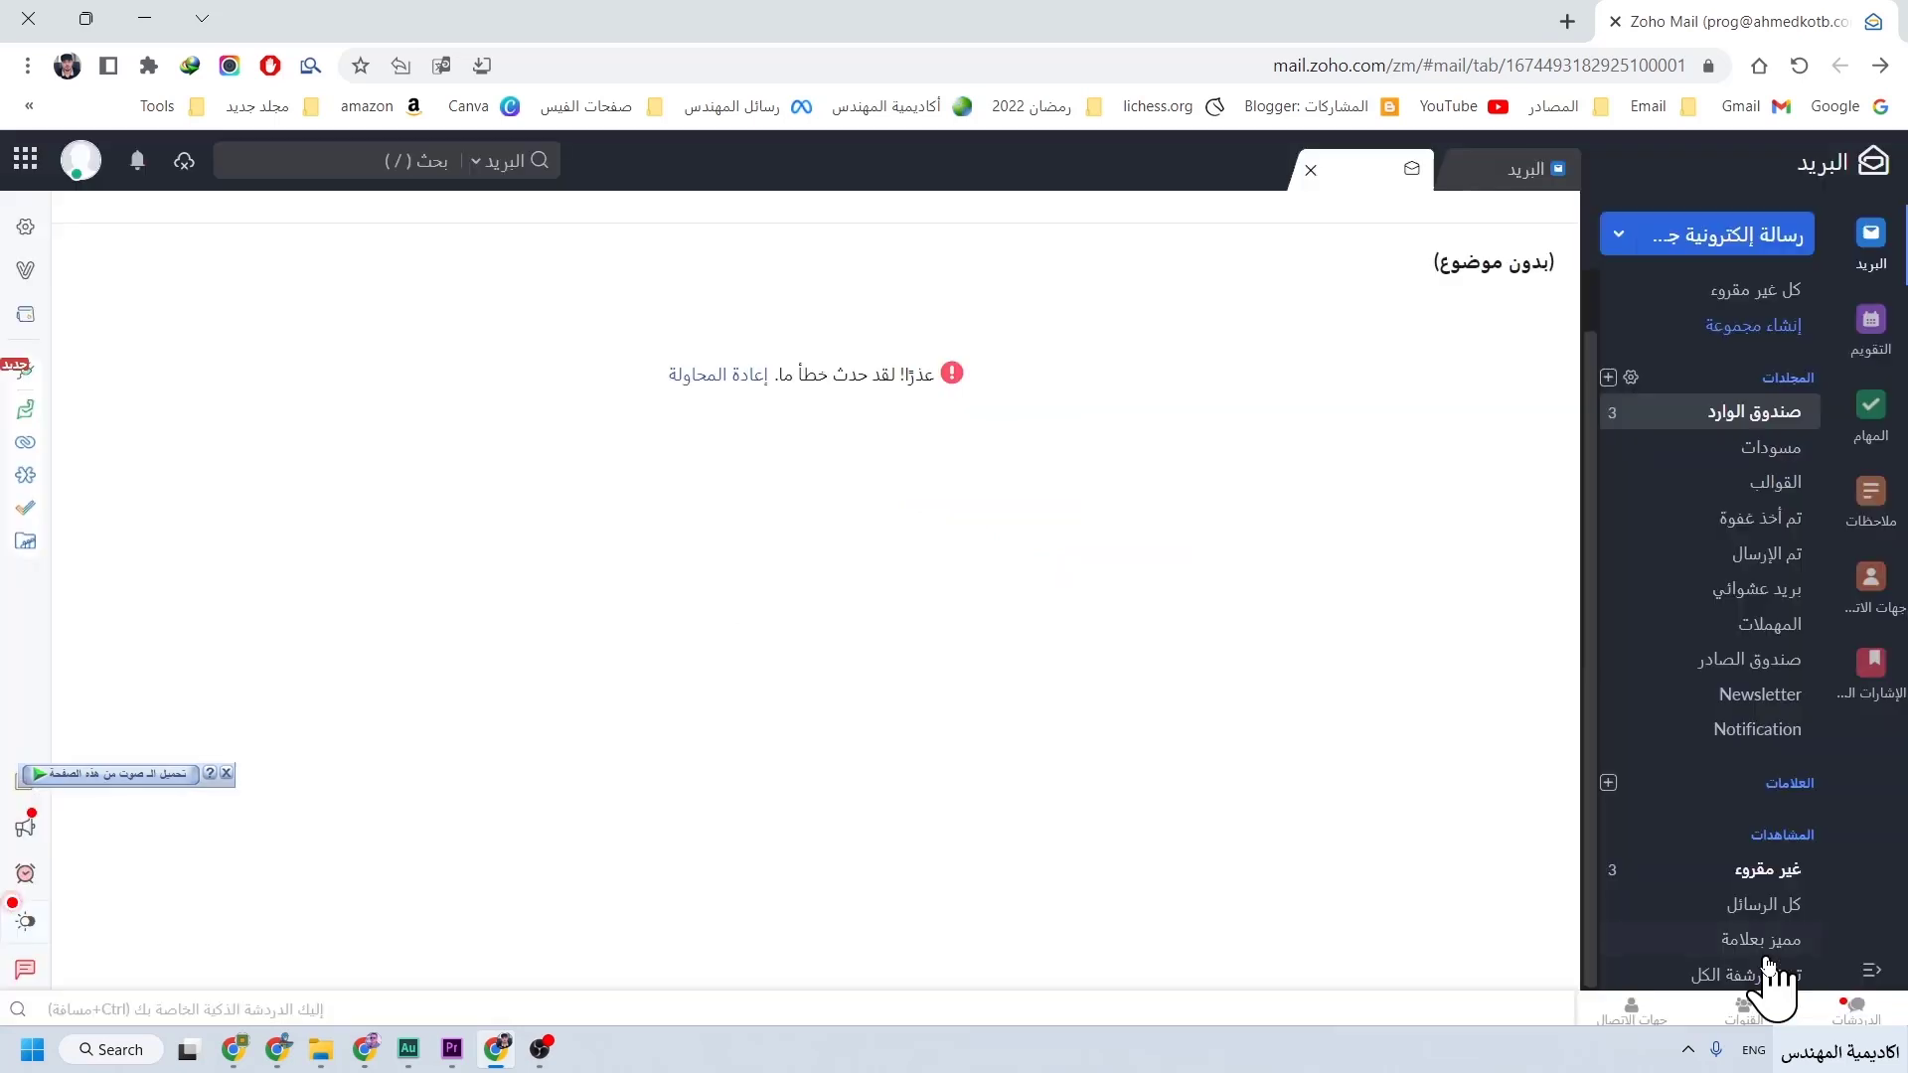
View the prog user's account details in the profile panel
click(77, 177)
drag(164, 213, 303, 212)
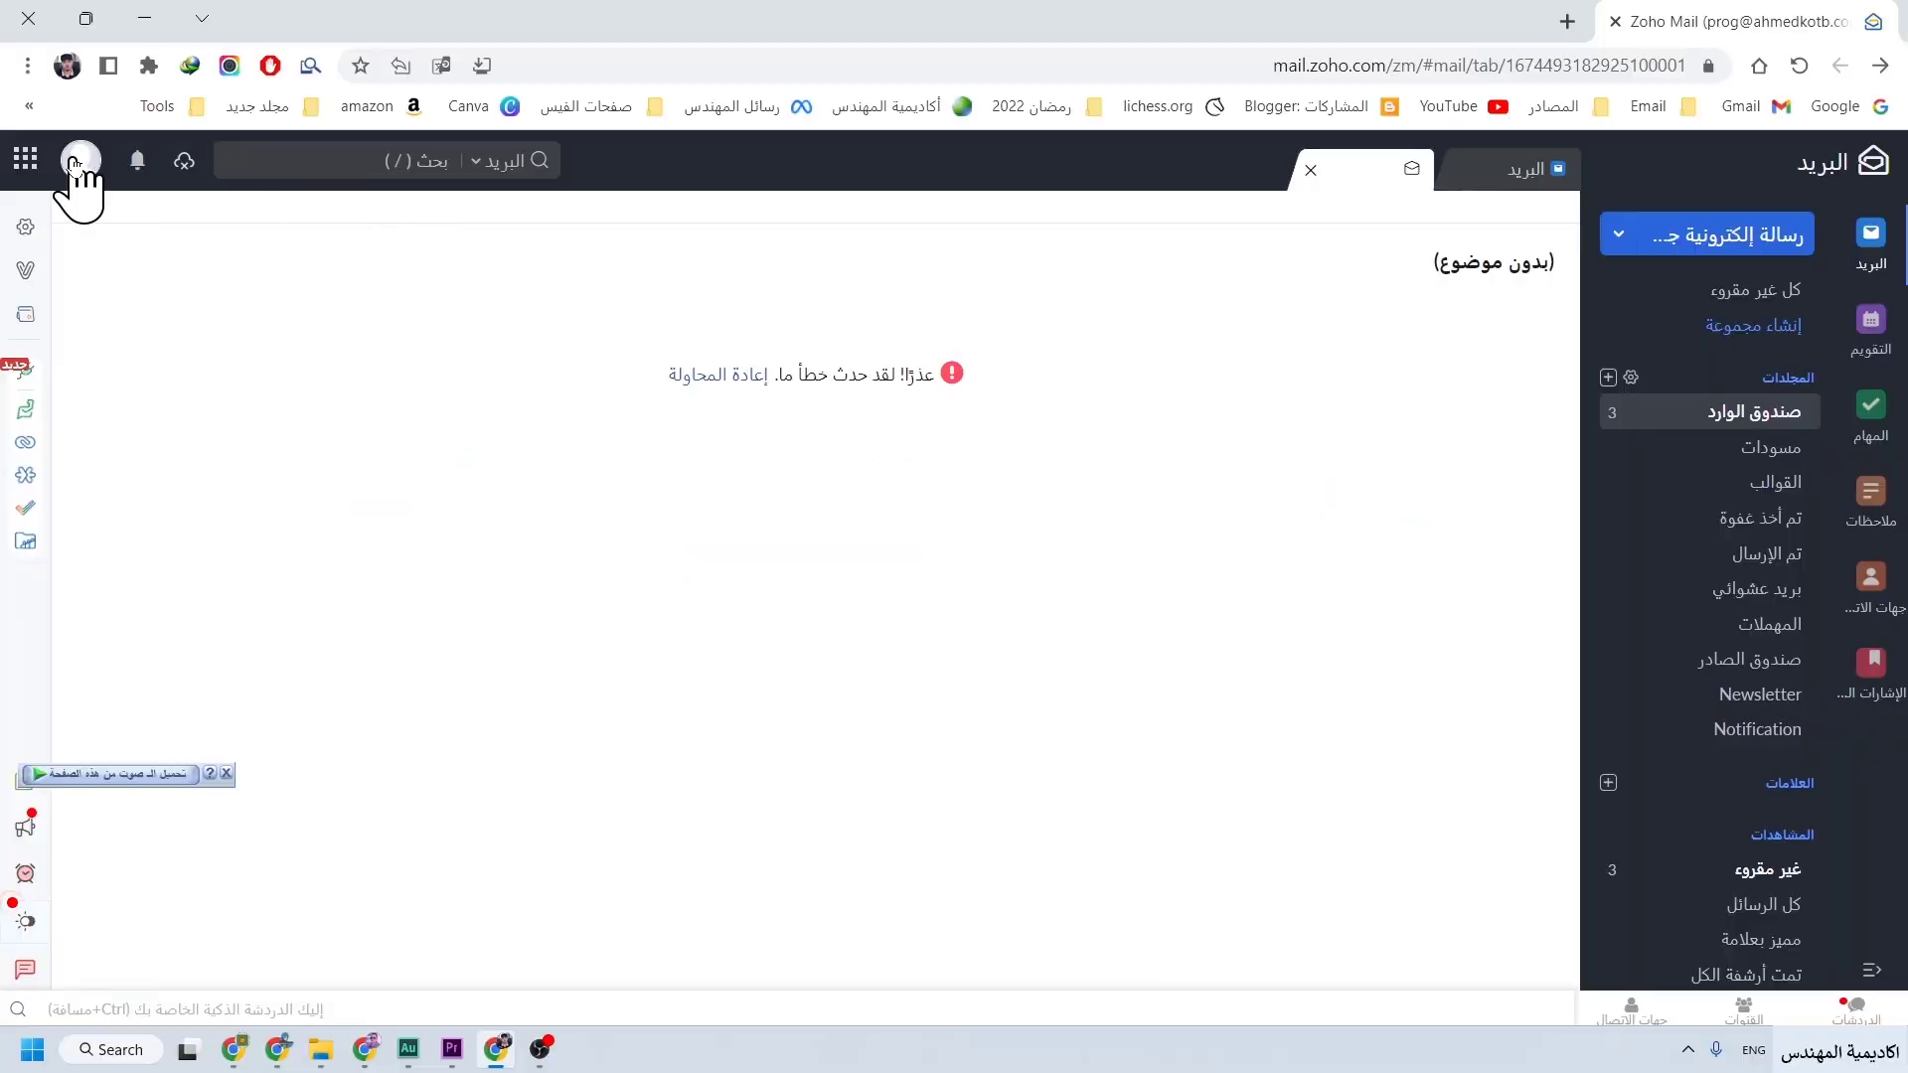
click(76, 179)
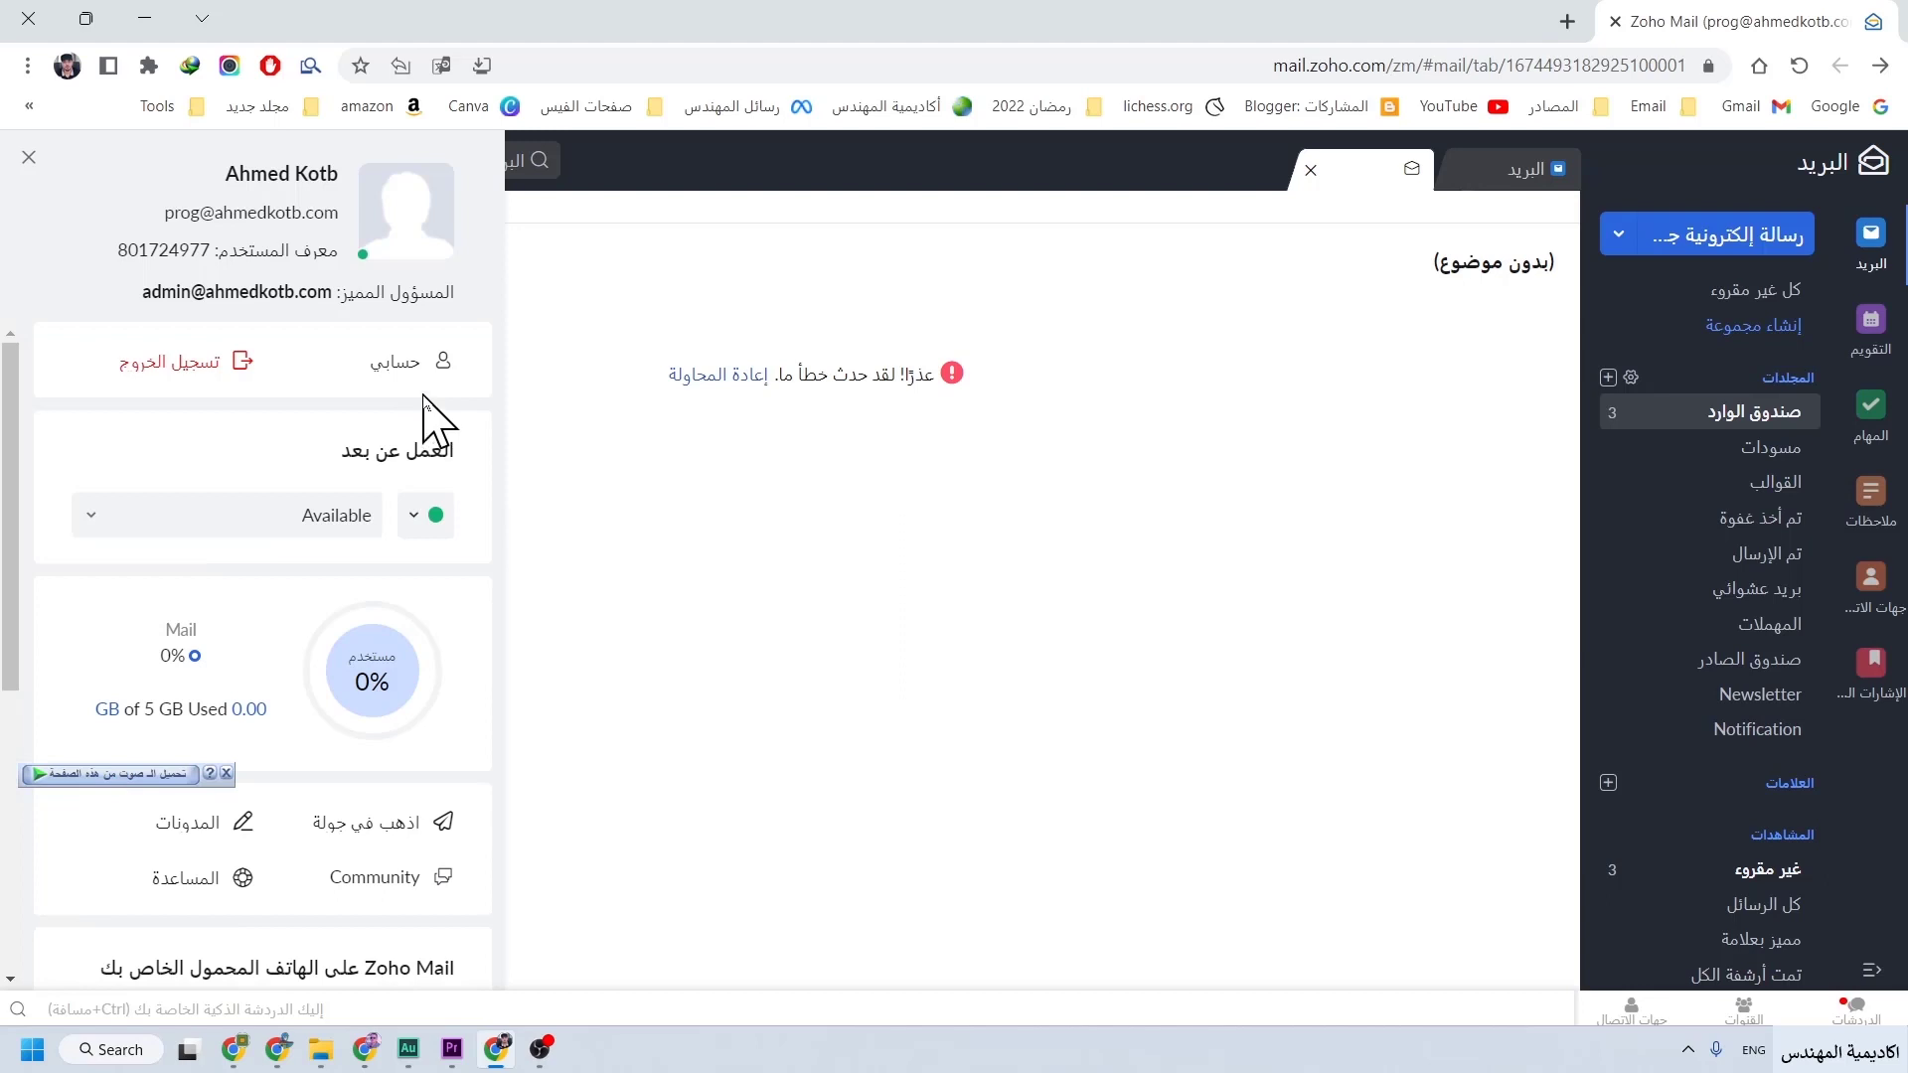
Sign out of the prog mailbox and go to the Zoho sign-in page
drag(105, 281, 320, 291)
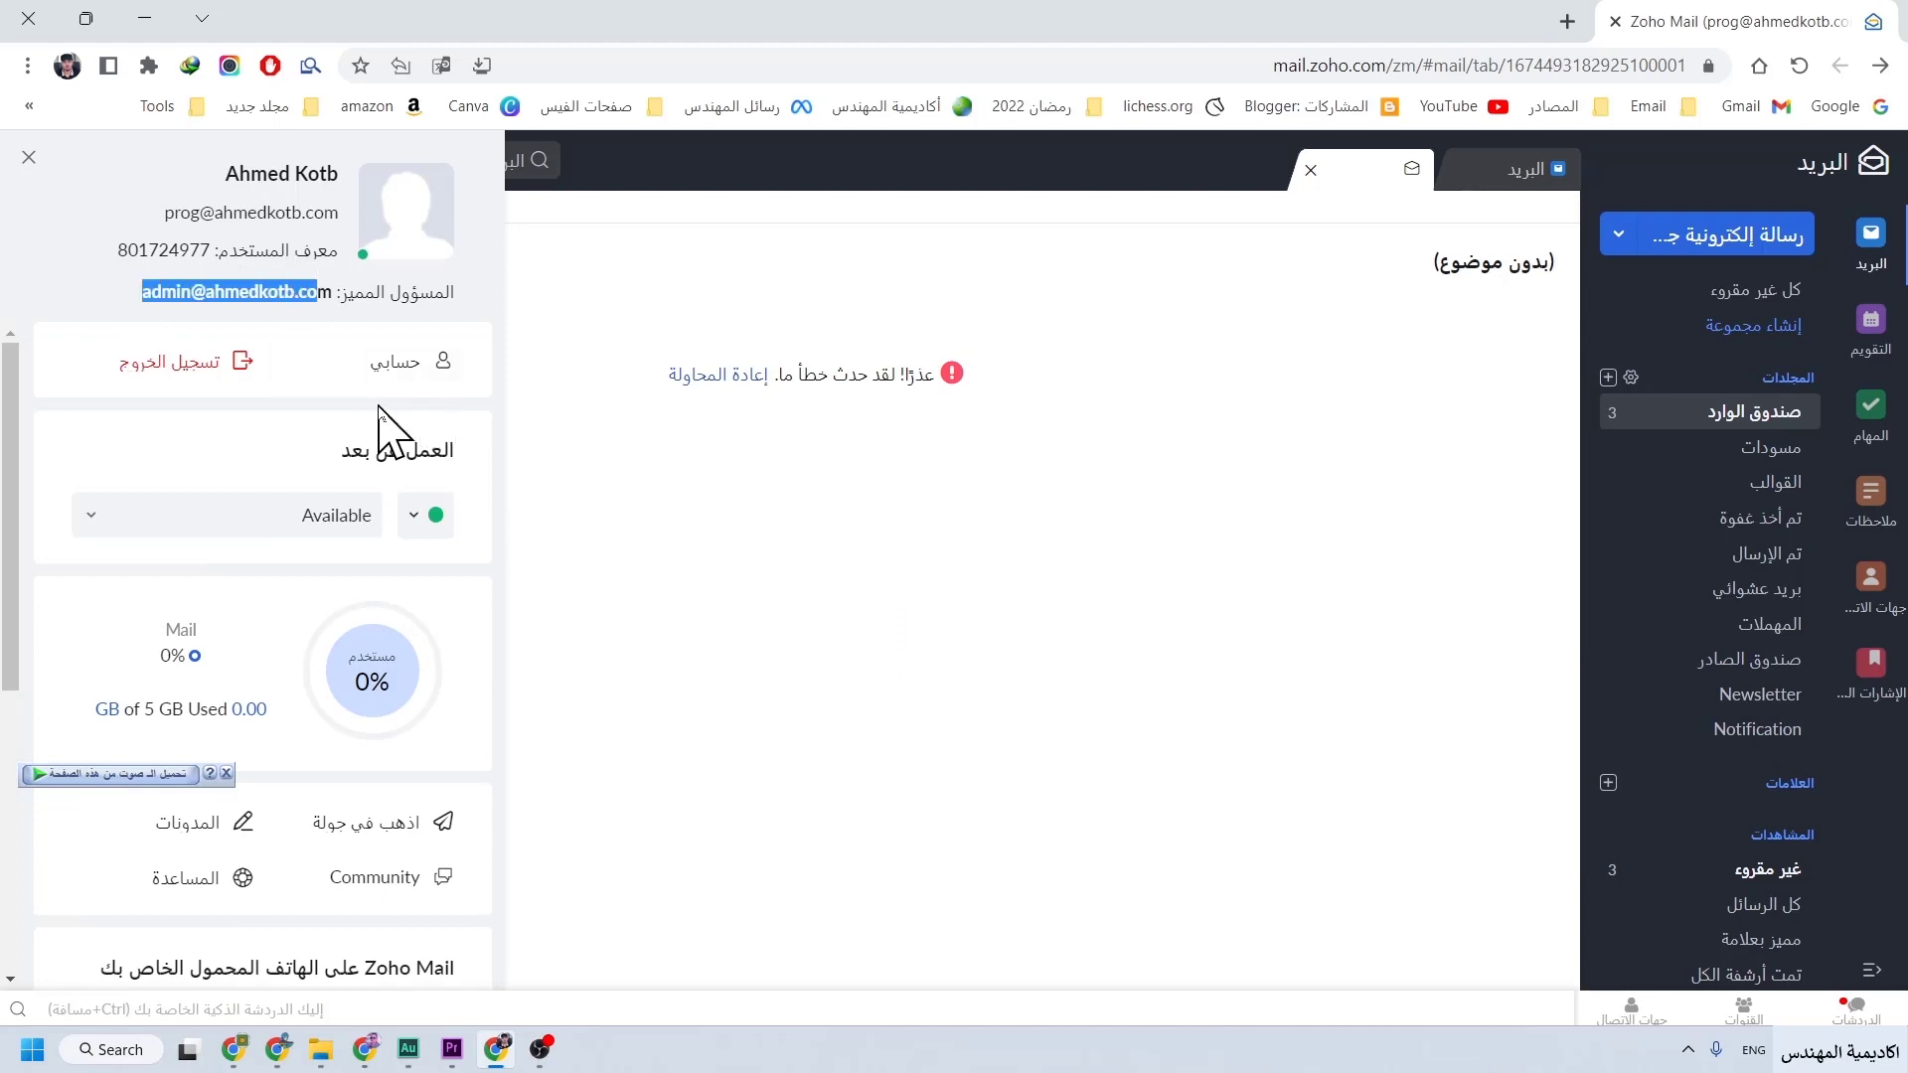
click(171, 363)
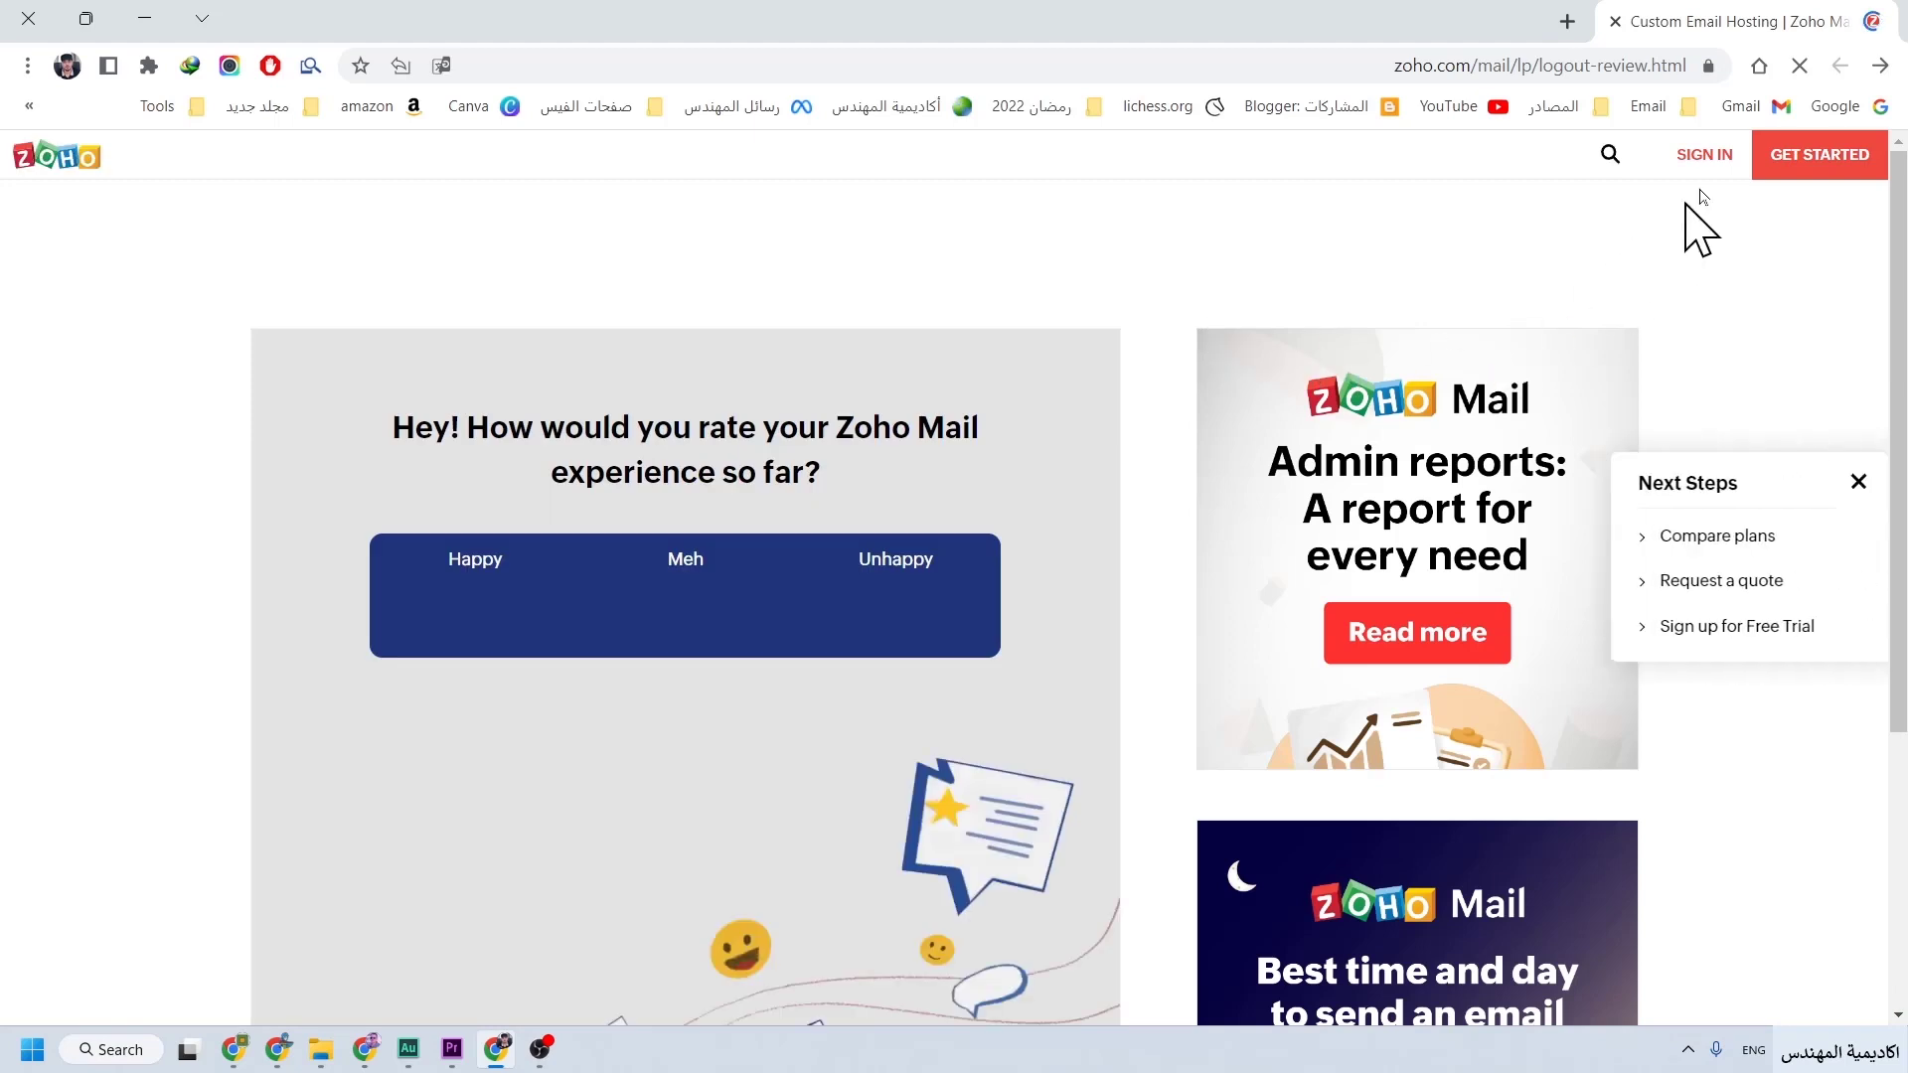
click(1702, 159)
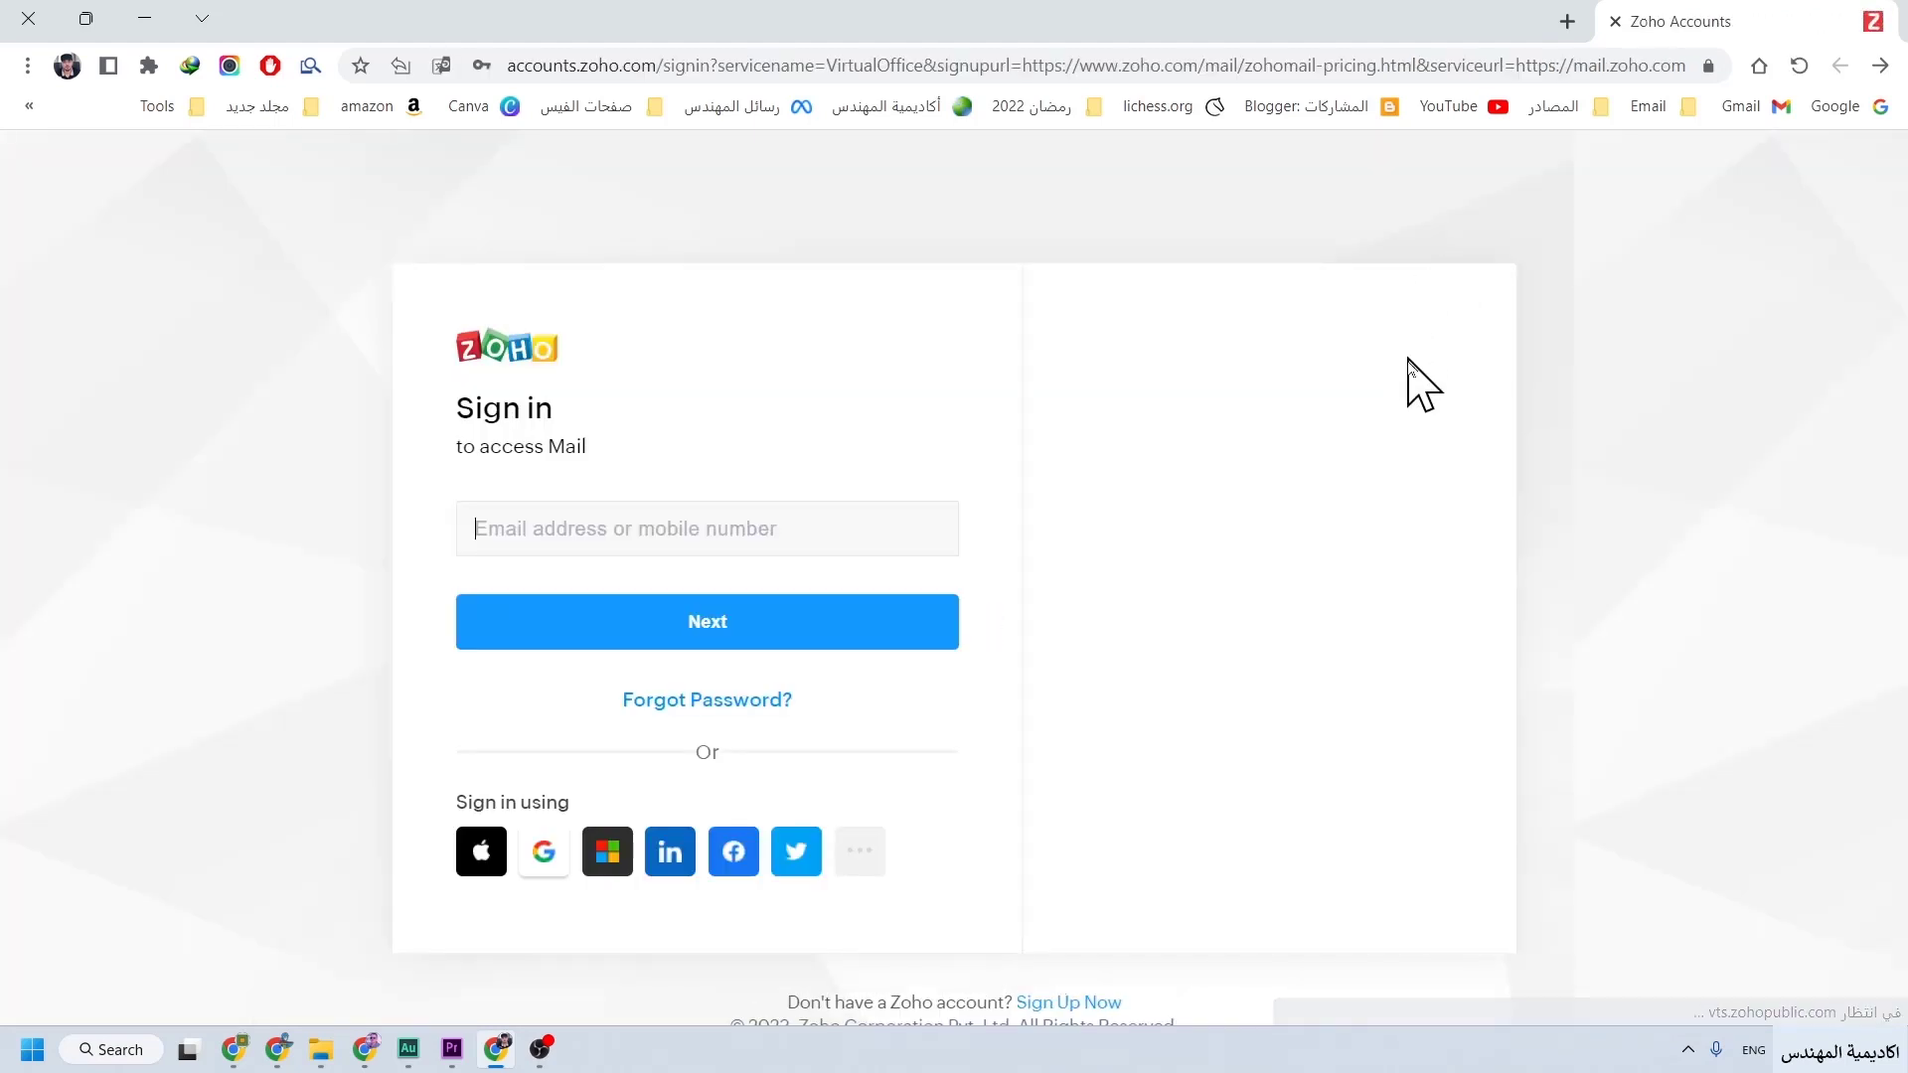